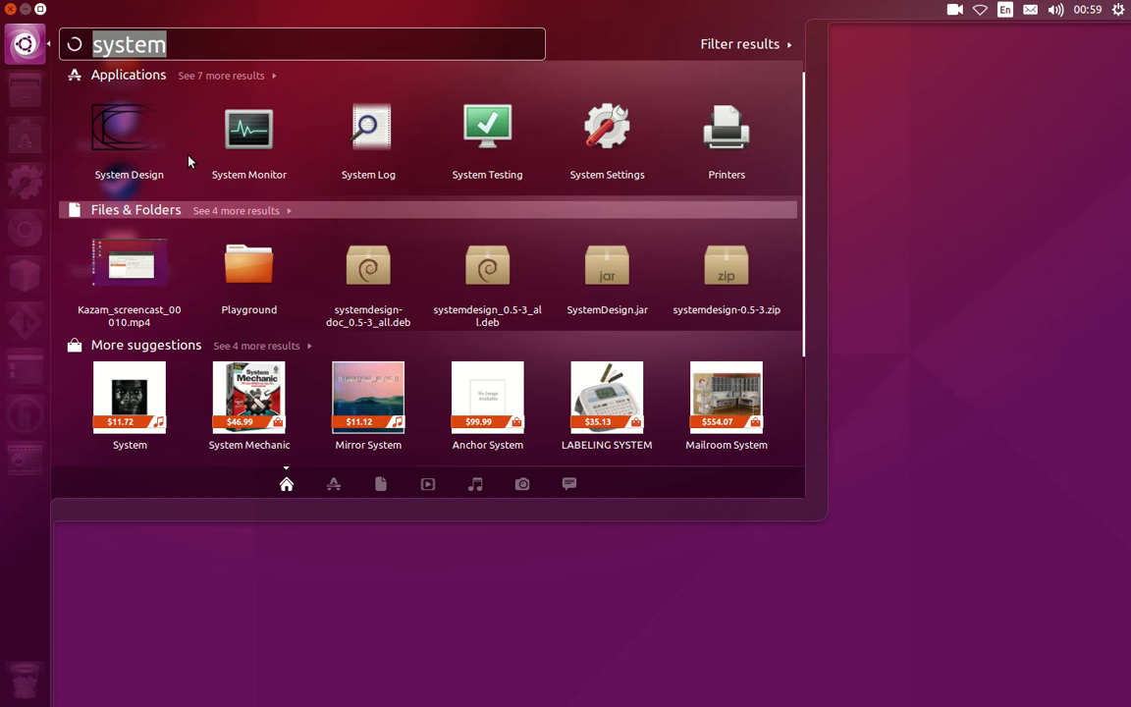
# Launch System Design, maximize its window, and add an item named Music Box to the physical view
pyautogui.press('Return')
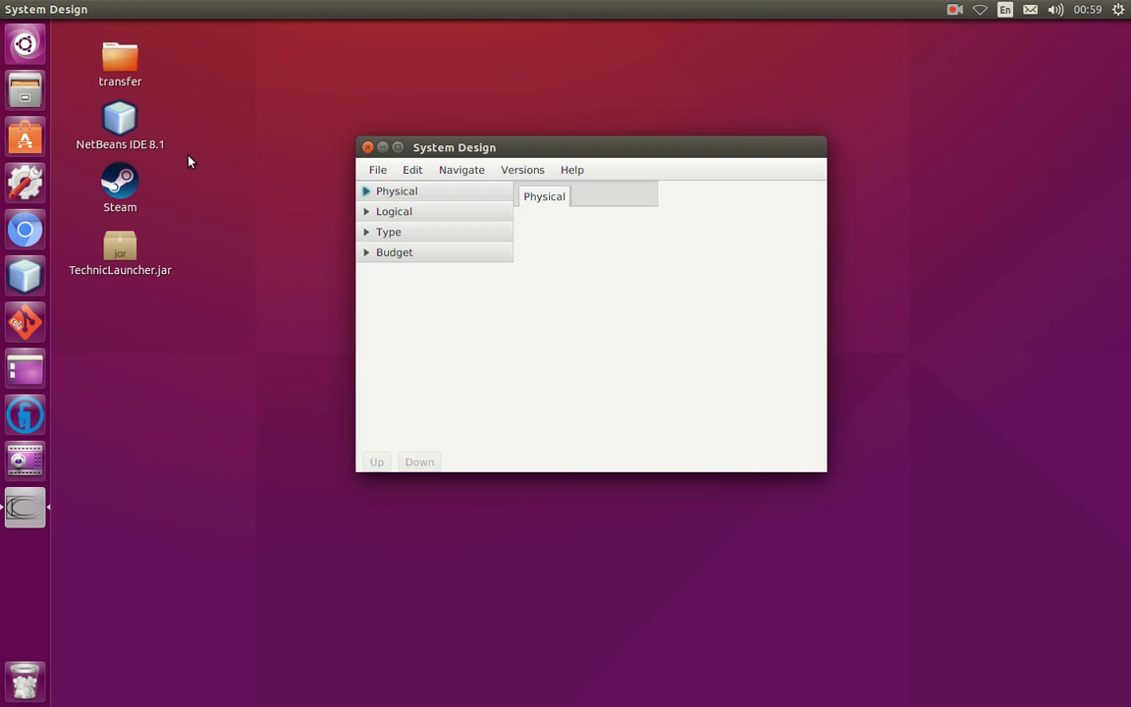
pyautogui.doubleClick(542, 148)
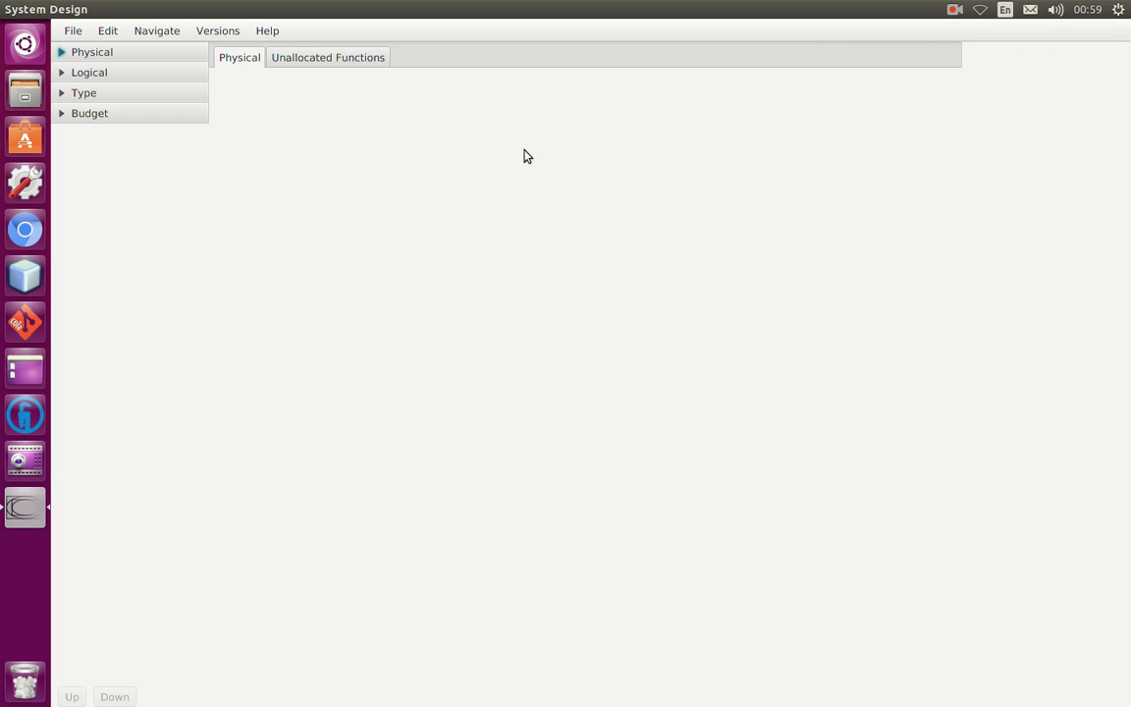
pyautogui.rightClick(524, 155)
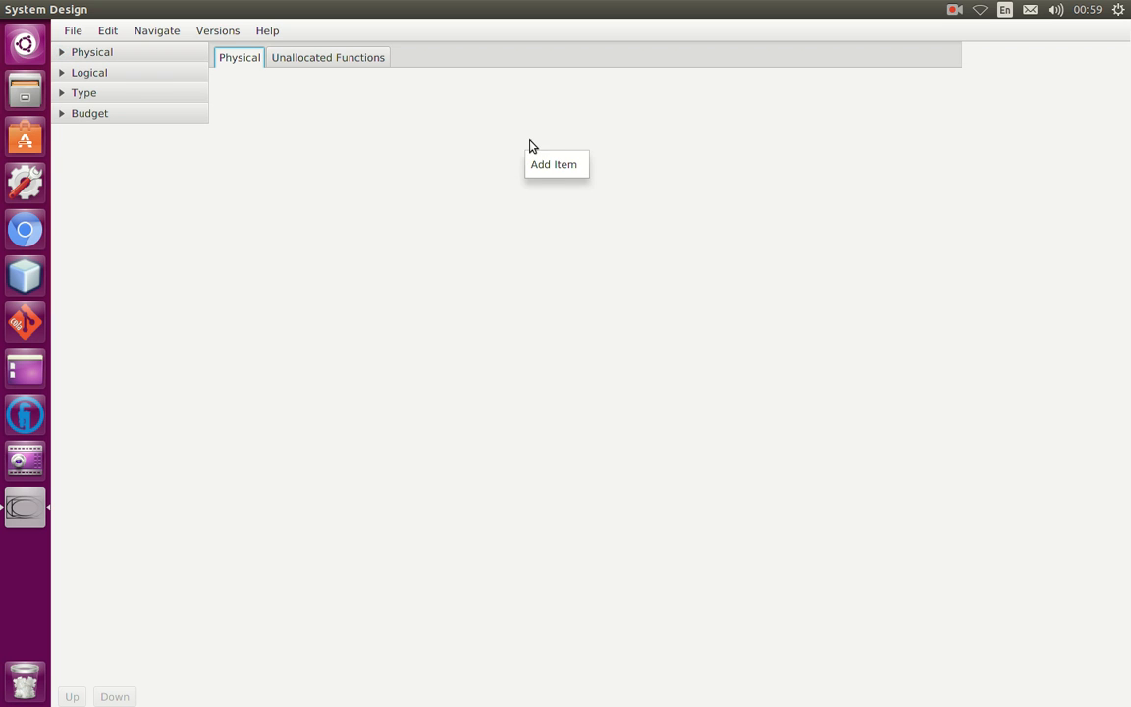
pyautogui.click(552, 164)
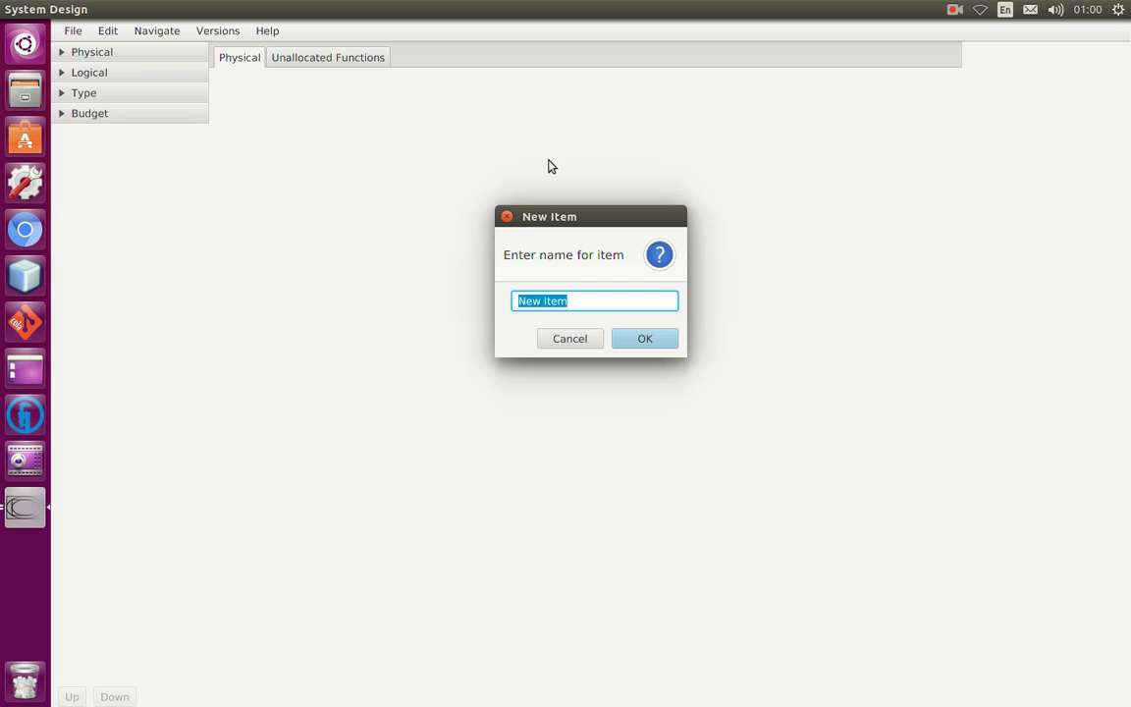
pyautogui.write('Music Box')
pyautogui.press('Return')
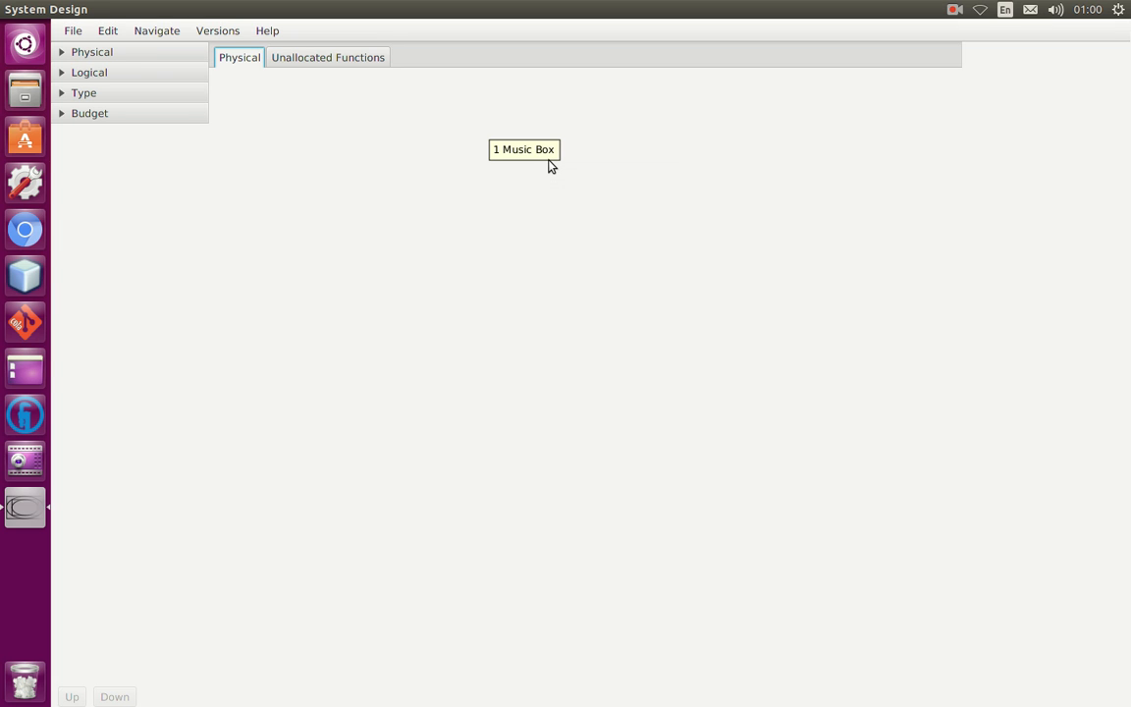
# Add a second physical item named User and move the Music Box item away from it
pyautogui.rightClick(549, 176)
pyautogui.click(595, 184)
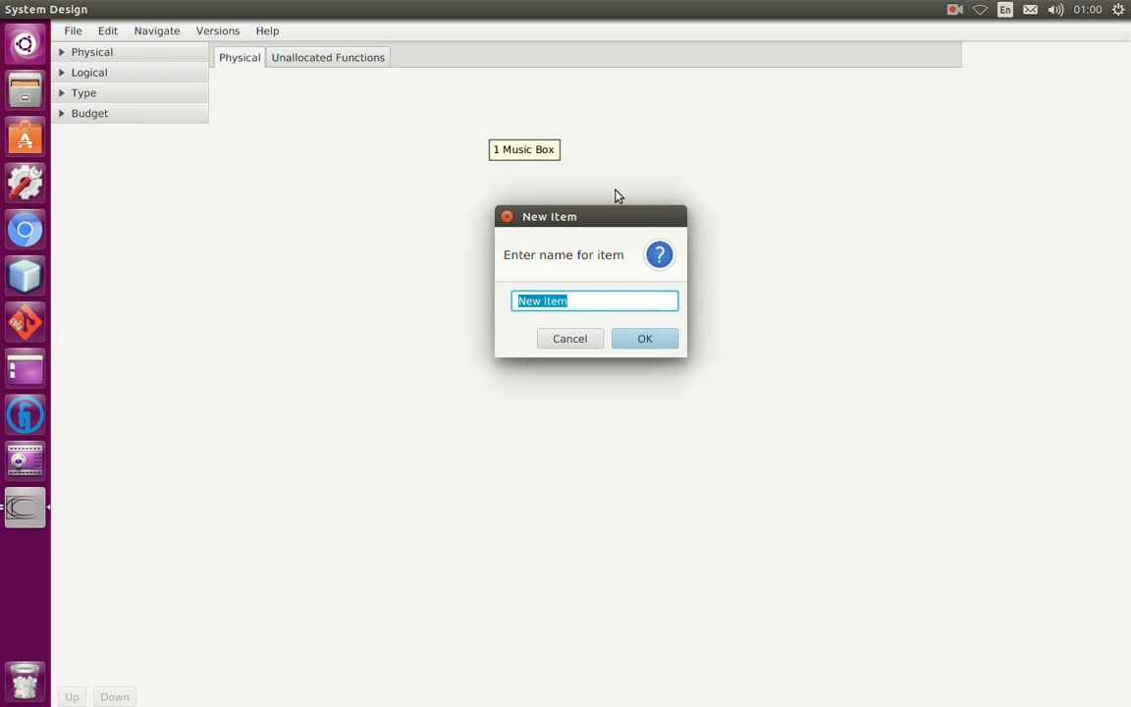
pyautogui.write('User')
pyautogui.press('Return')
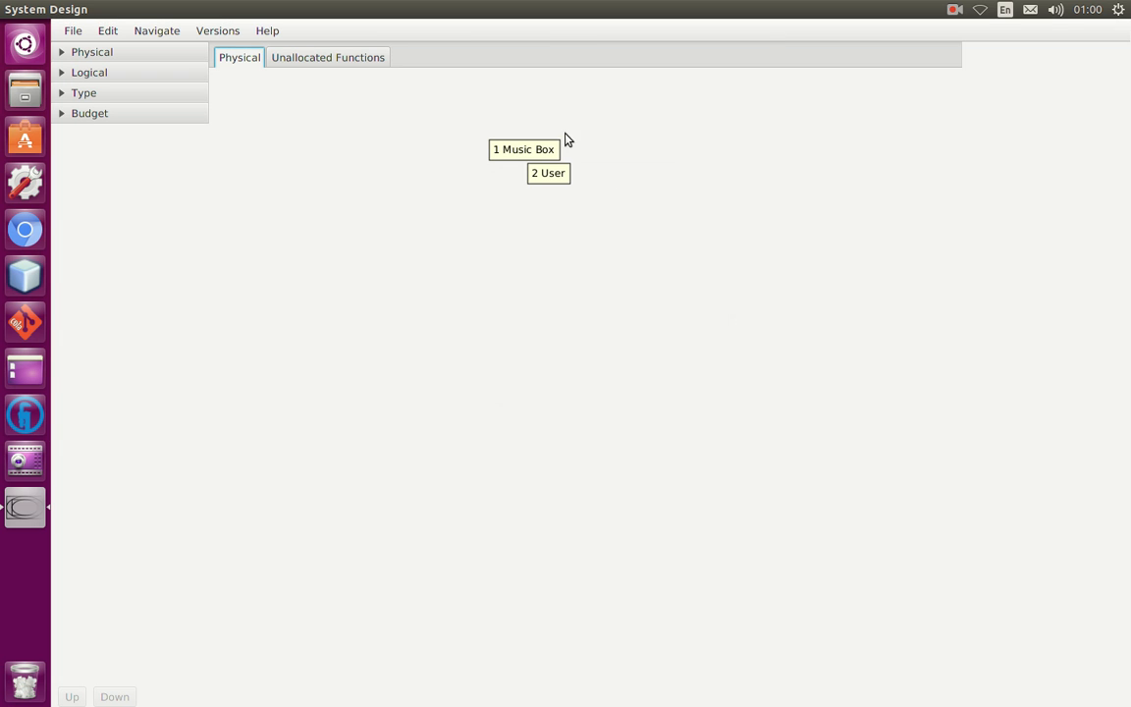
pyautogui.moveTo(517, 144); pyautogui.dragTo(389, 140)
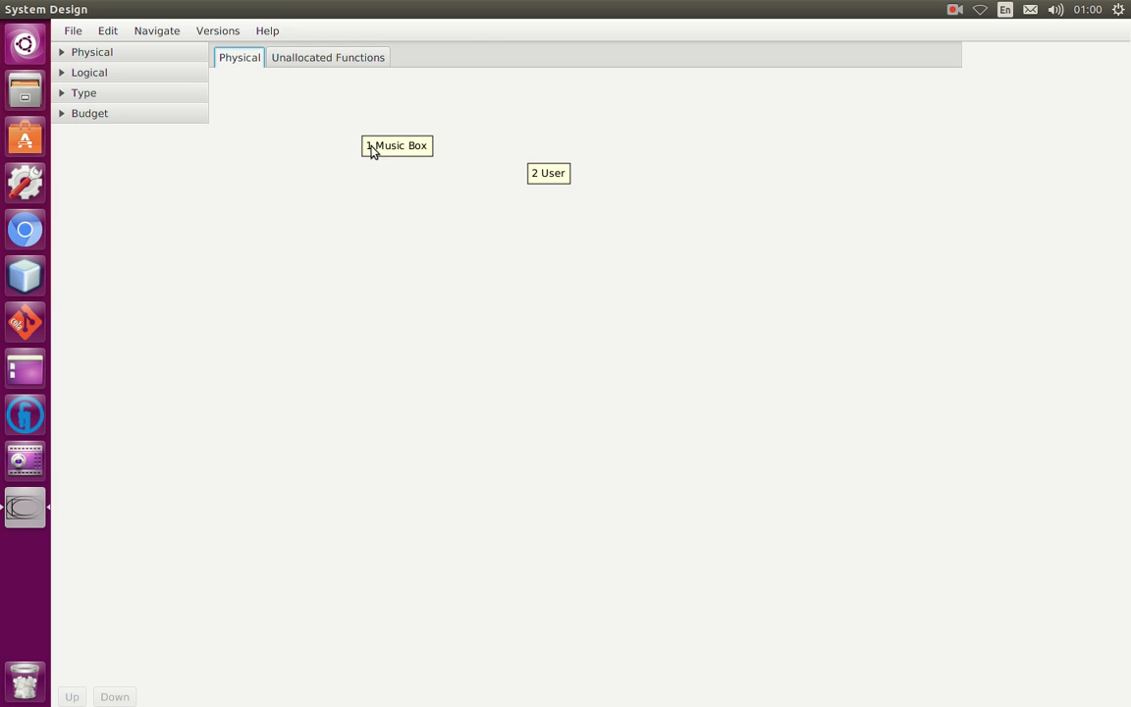
# In the unallocated functions view, add a function named Play Music to the Music Box item
pyautogui.click(359, 62)
pyautogui.rightClick(386, 219)
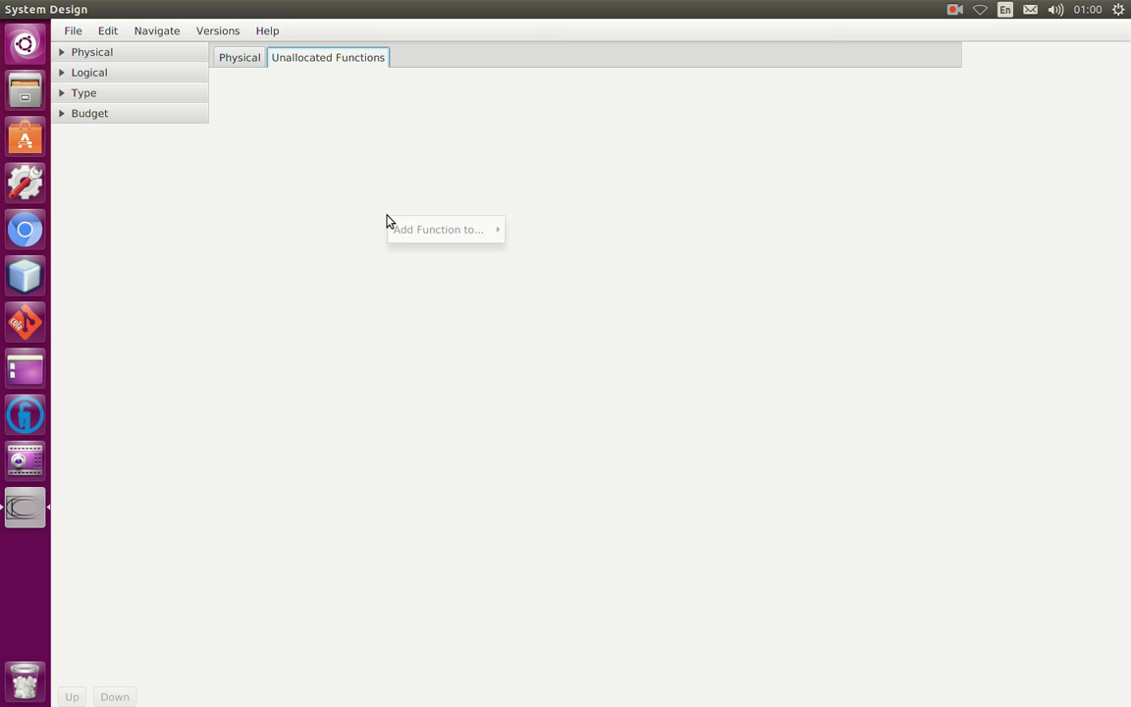
pyautogui.moveTo(452, 229)
pyautogui.click(569, 236)
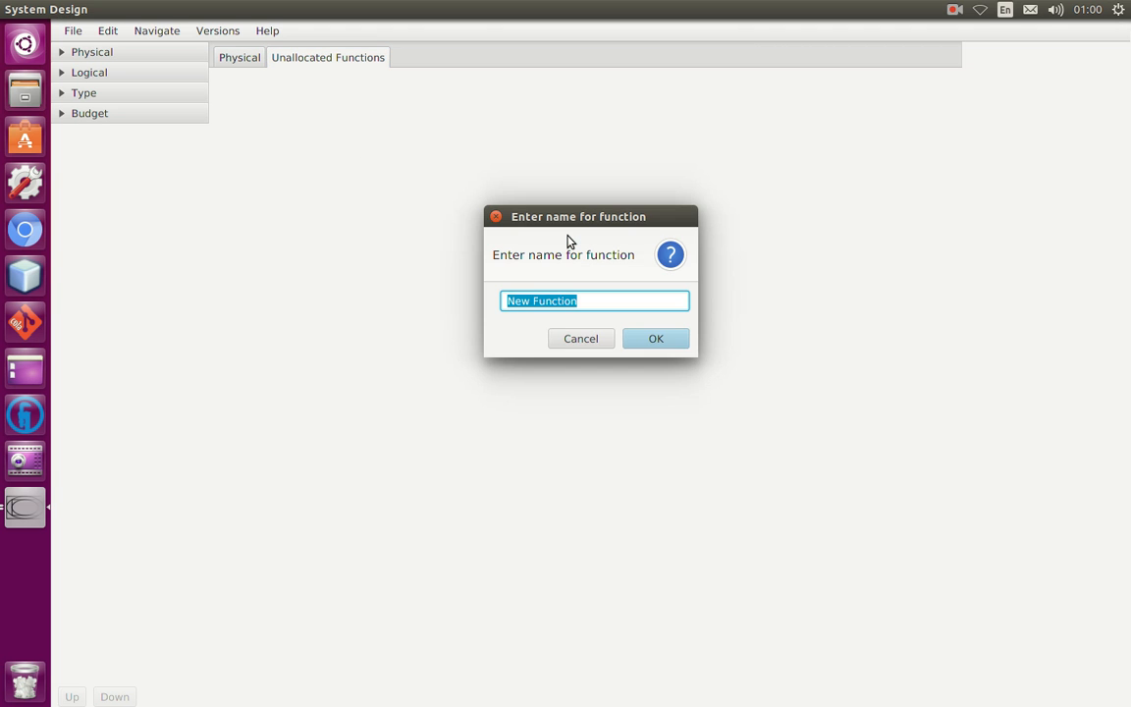
pyautogui.write('Play Music')
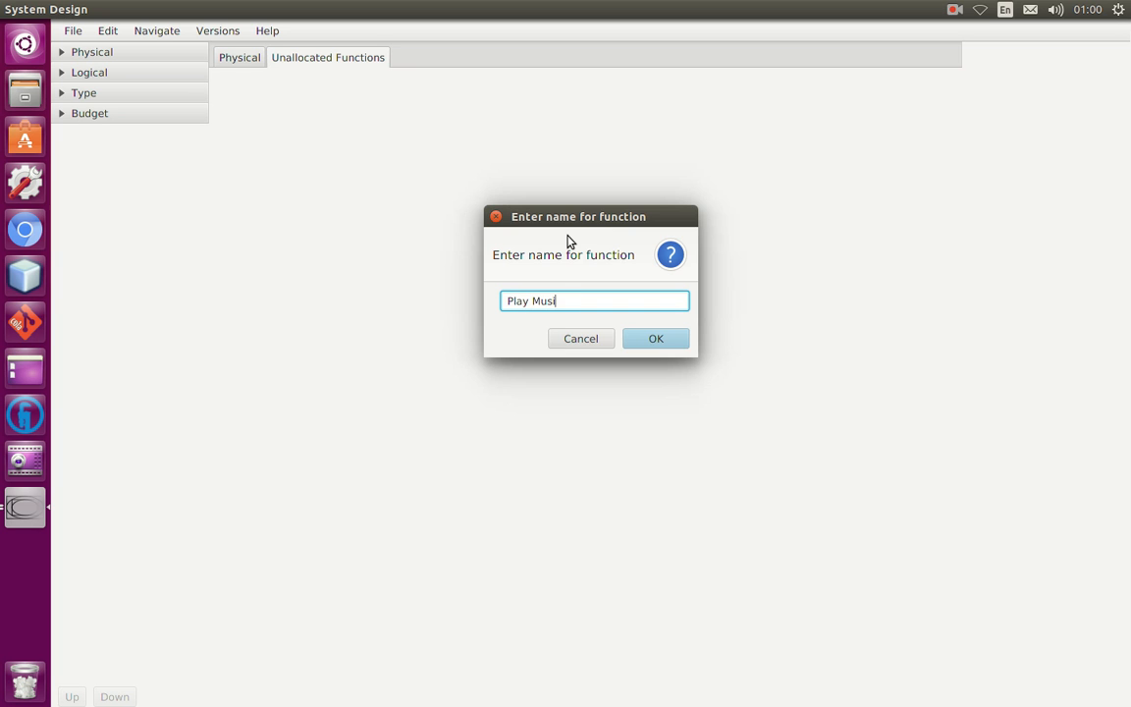
pyautogui.press('Return')
# Add a function named Appreciate Music to the User item
pyautogui.rightClick(567, 241)
pyautogui.moveTo(614, 250)
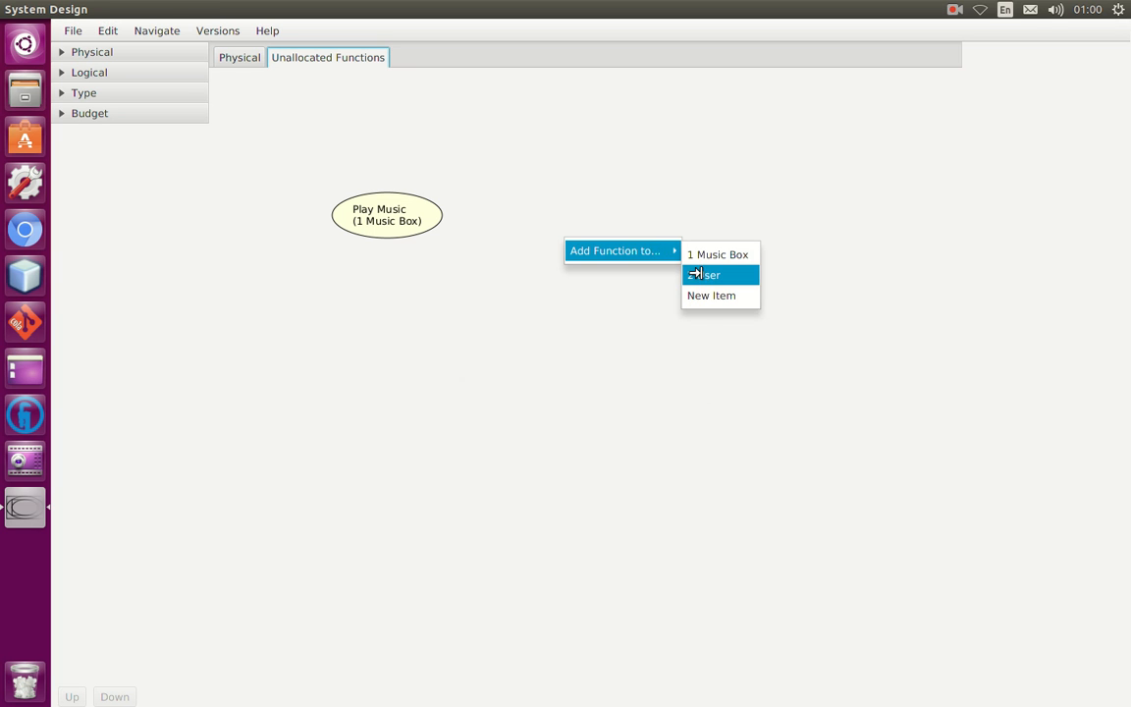
pyautogui.click(692, 272)
pyautogui.write('Apprec')
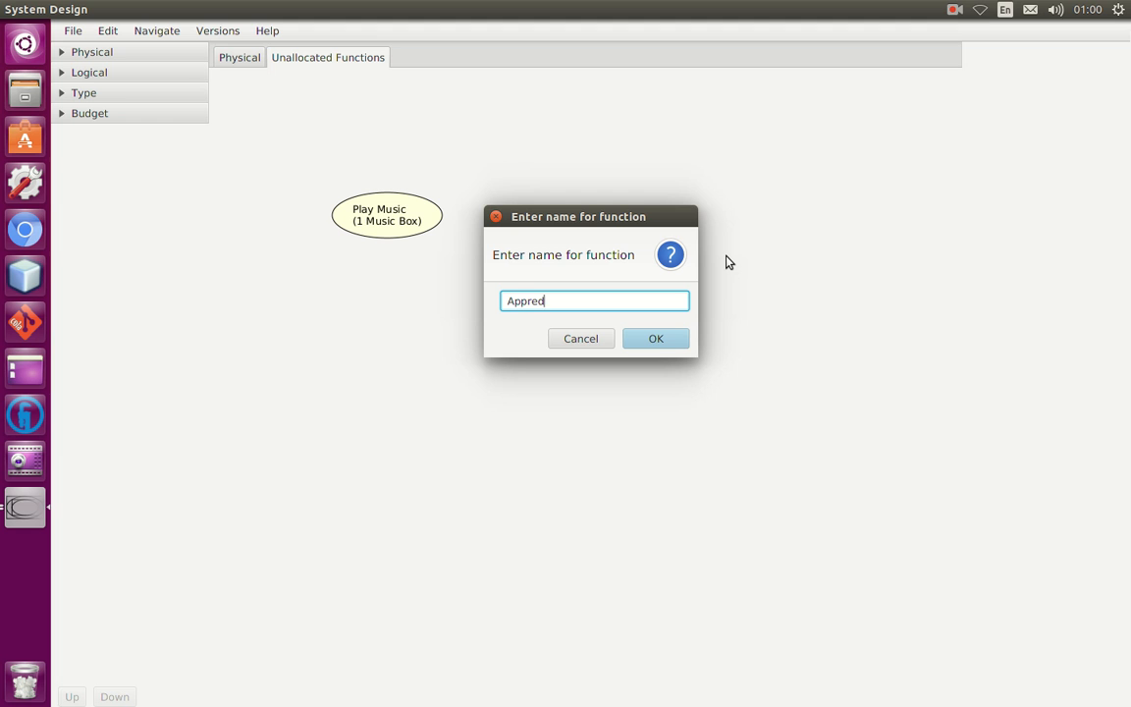
pyautogui.write('iate Music')
pyautogui.press('Return')
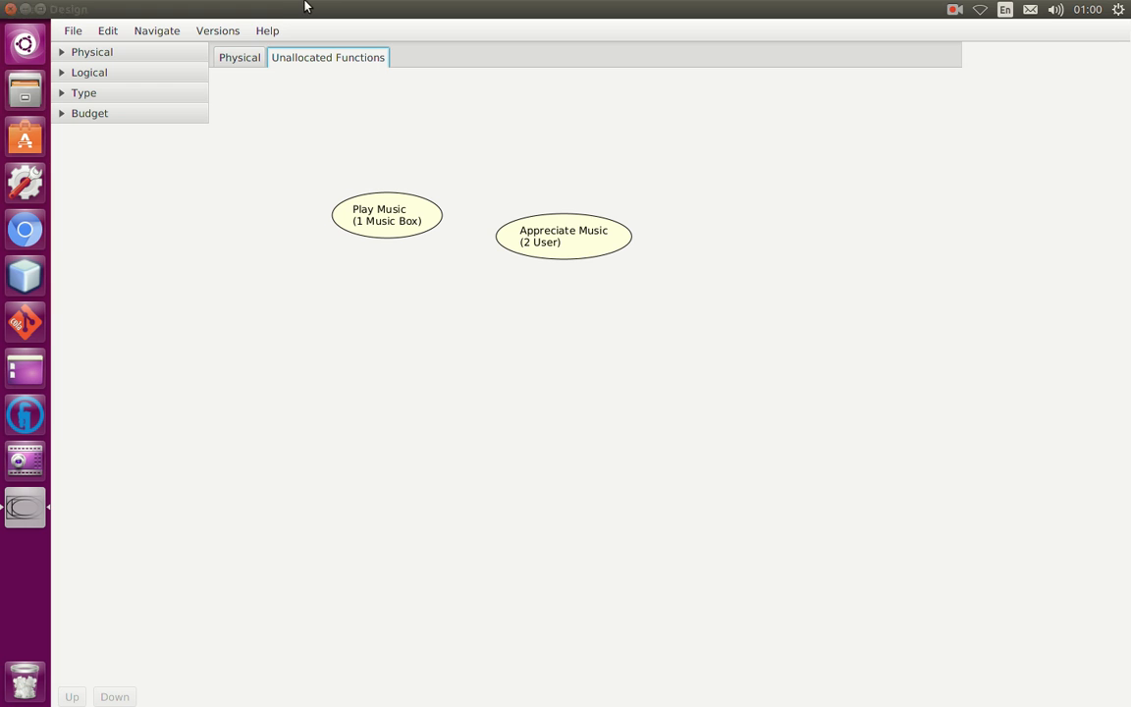
# In the physical view, set the color of the Music Box item to light orange
pyautogui.click(254, 59)
pyautogui.rightClick(394, 162)
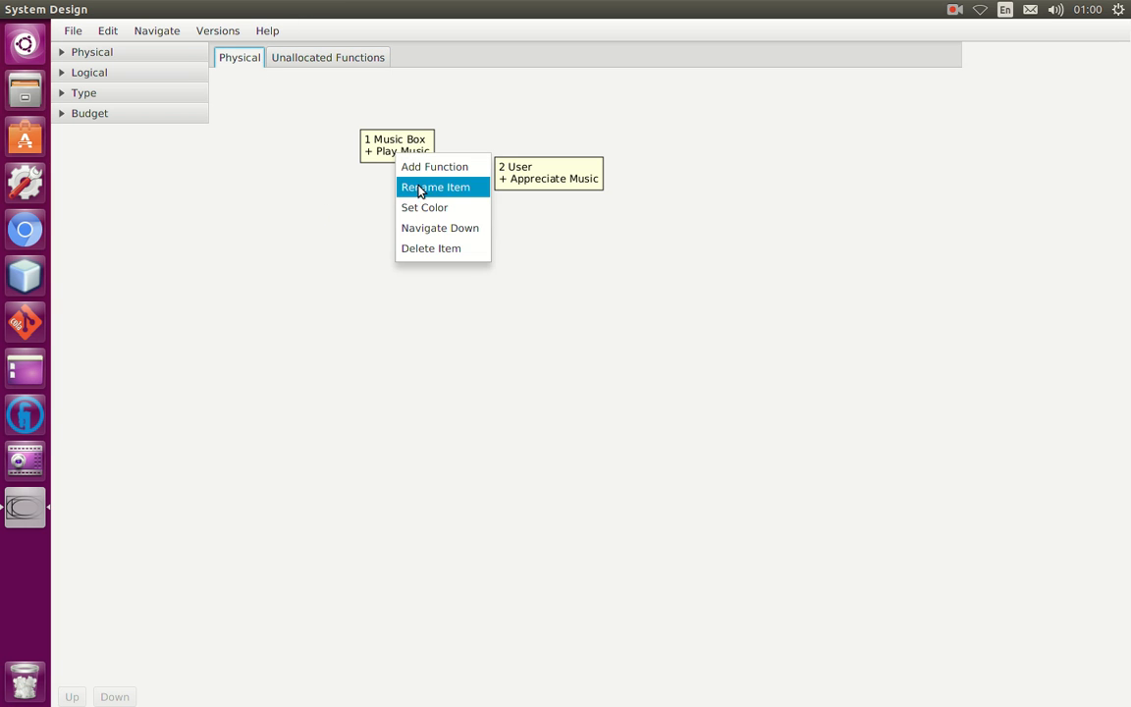
pyautogui.click(442, 207)
pyautogui.click(606, 287)
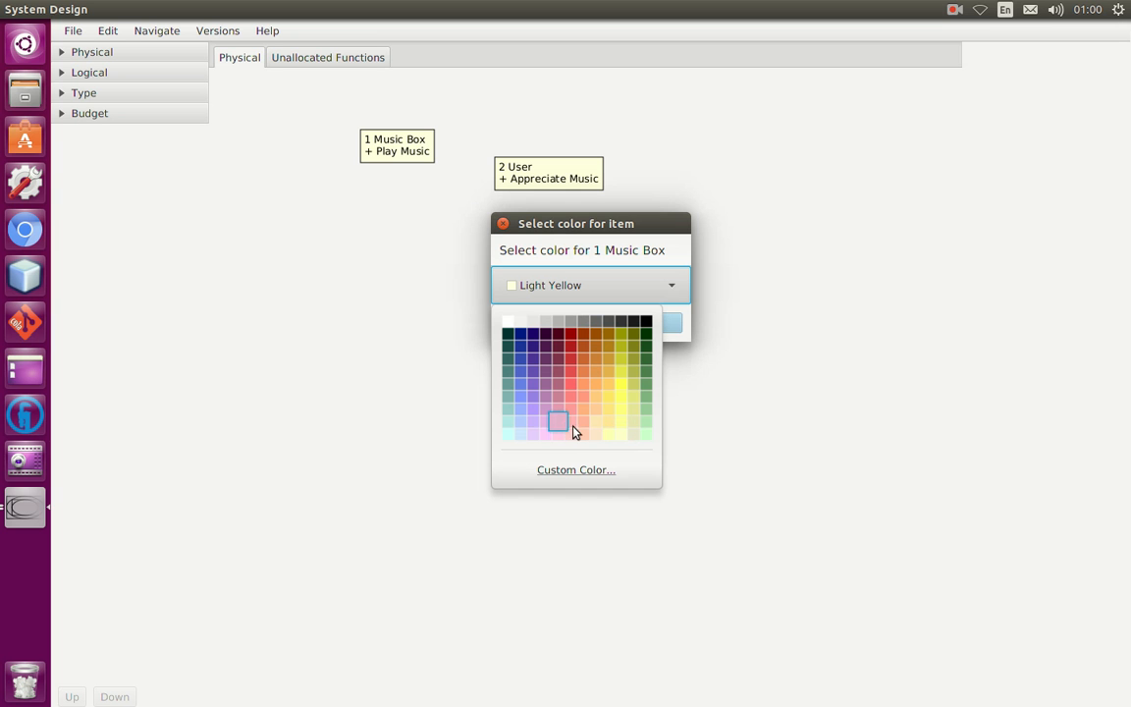
pyautogui.click(582, 435)
pyautogui.click(621, 324)
# Set the color of the User item to the light purple #b399ff
pyautogui.rightClick(581, 183)
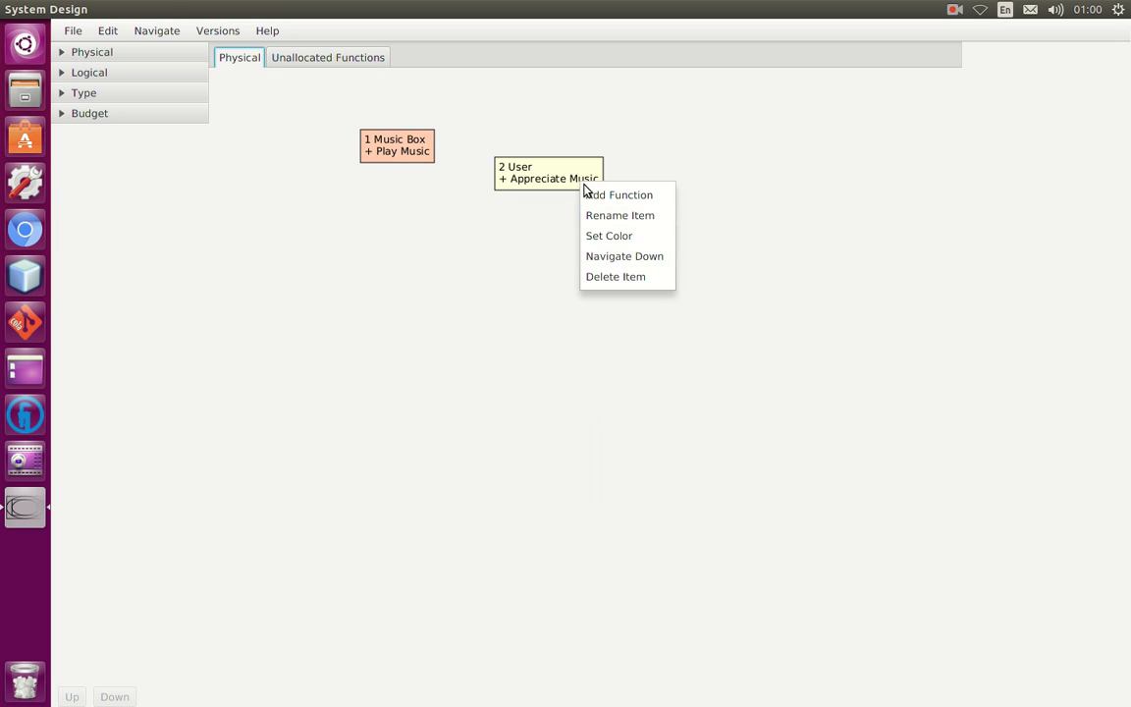
pyautogui.click(616, 238)
pyautogui.click(603, 291)
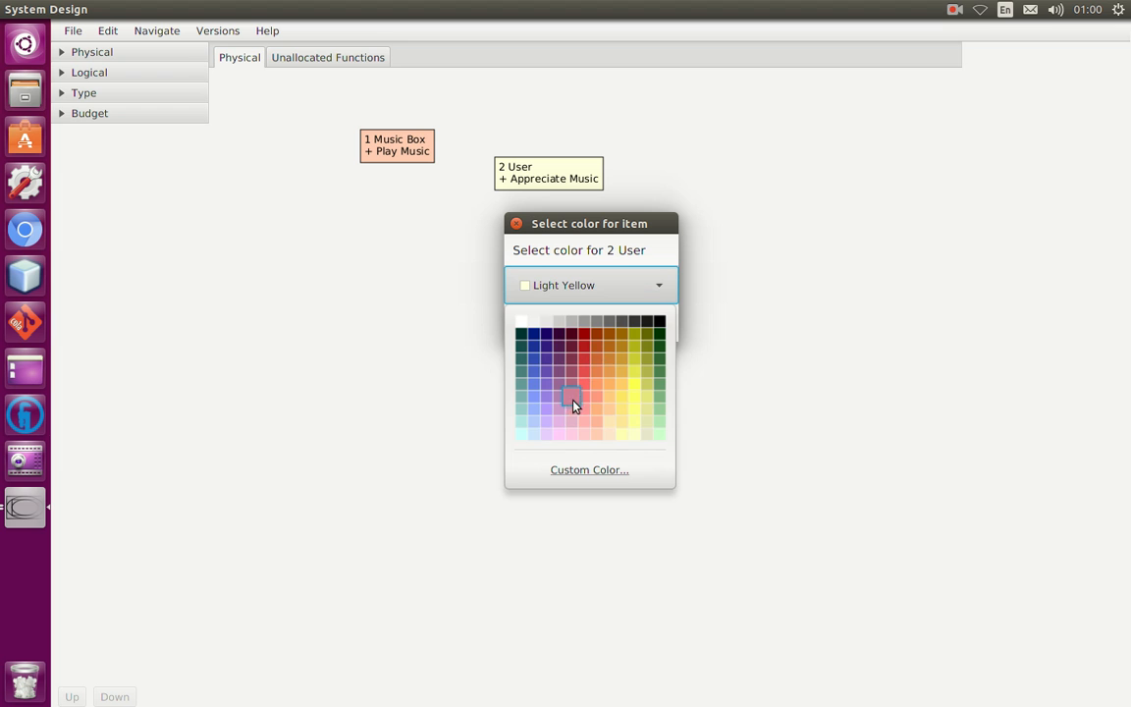
pyautogui.click(547, 422)
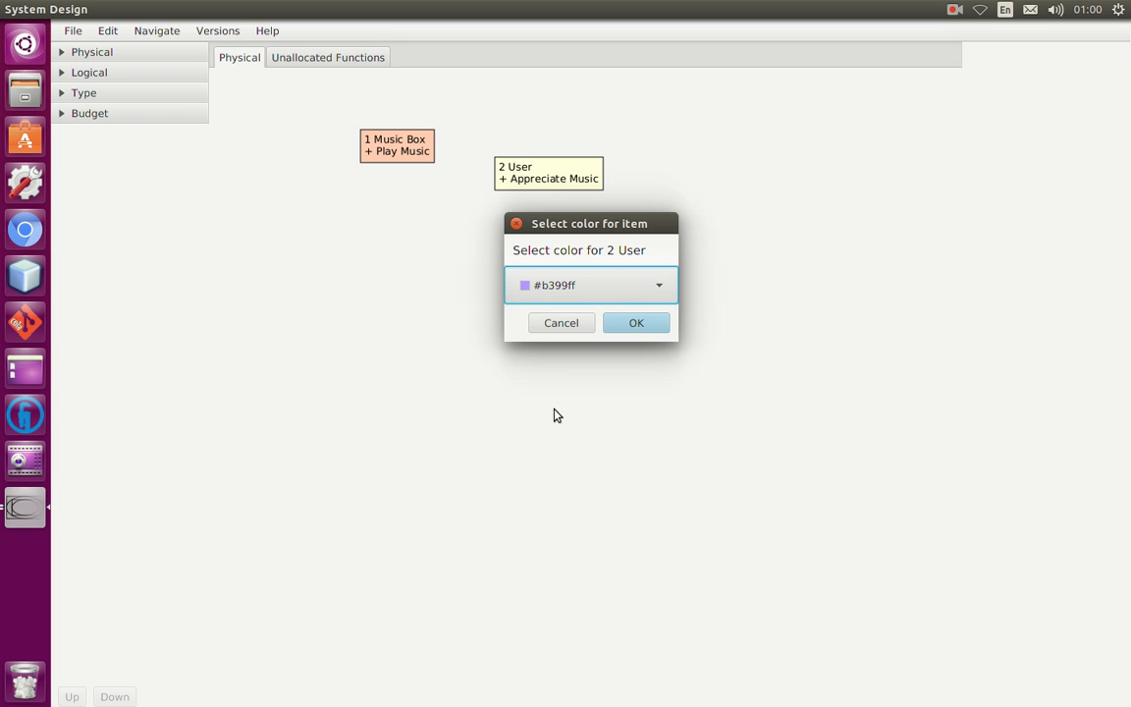
pyautogui.click(636, 323)
# Create a flow from the Play Music function to Appreciate Music and assign it a new flow type named Music
pyautogui.click(331, 60)
pyautogui.moveTo(403, 222); pyautogui.dragTo(527, 240)
pyautogui.rightClick(483, 230)
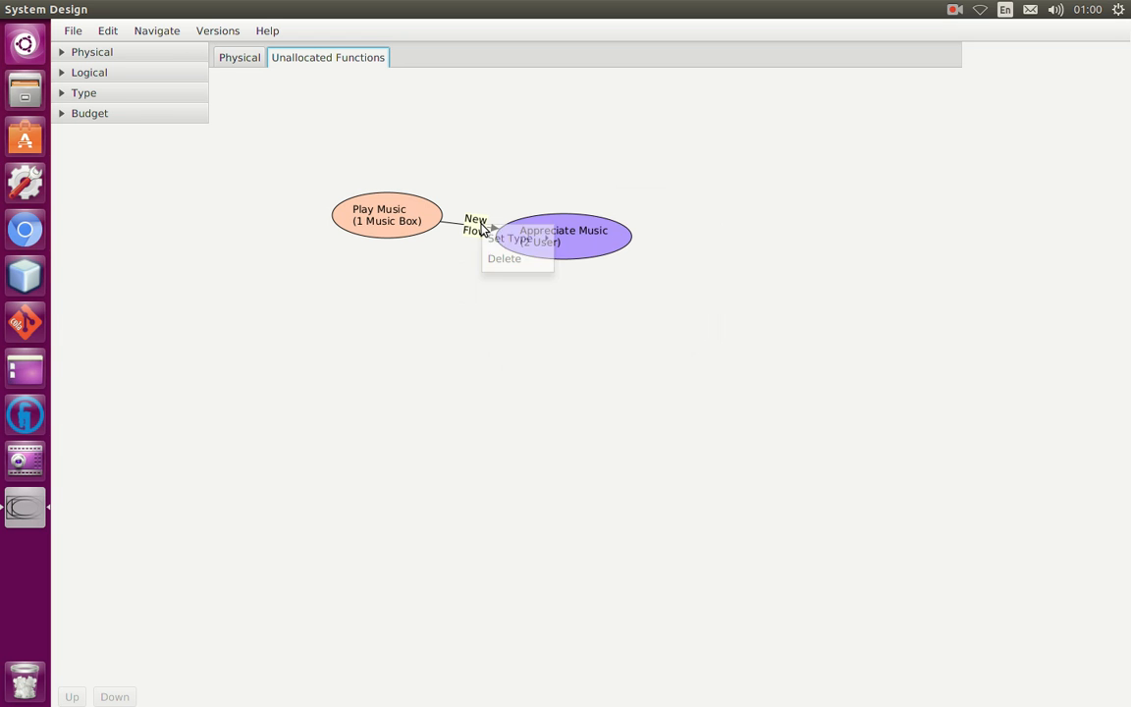
pyautogui.moveTo(546, 241)
pyautogui.click(585, 263)
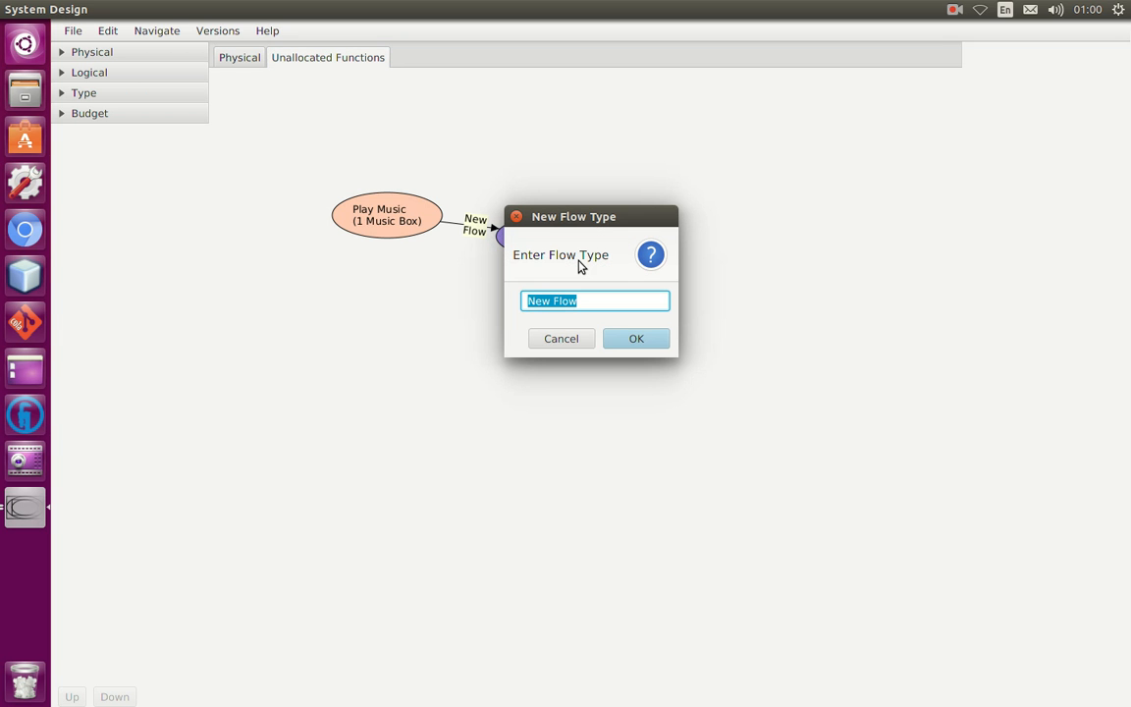
pyautogui.write('Music')
pyautogui.press('Return')
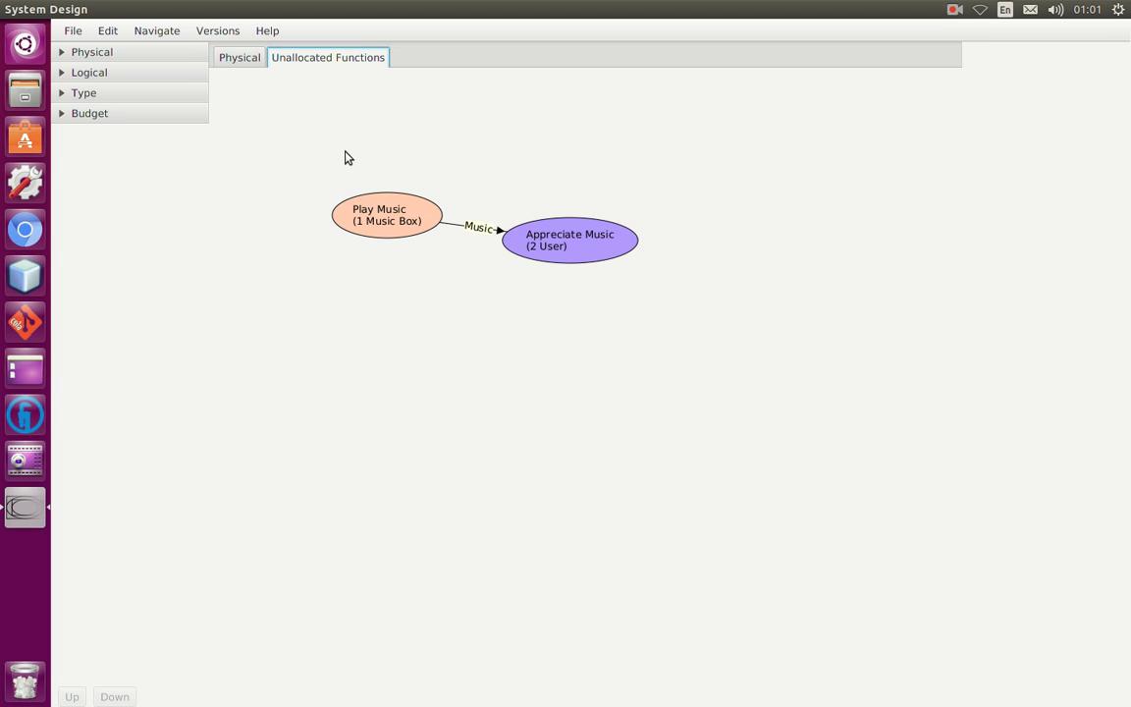
# Create a folder named Playground inside the git folder and choose it as the design's location
pyautogui.hotkey('ctrl', 'o')
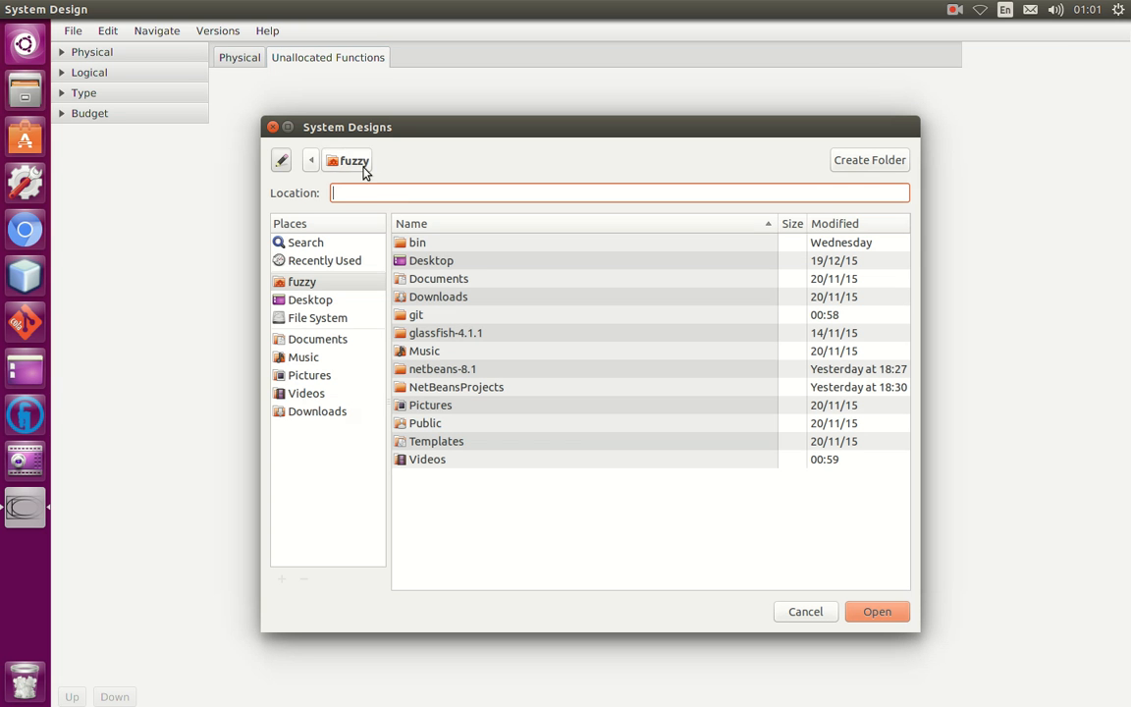
pyautogui.doubleClick(417, 317)
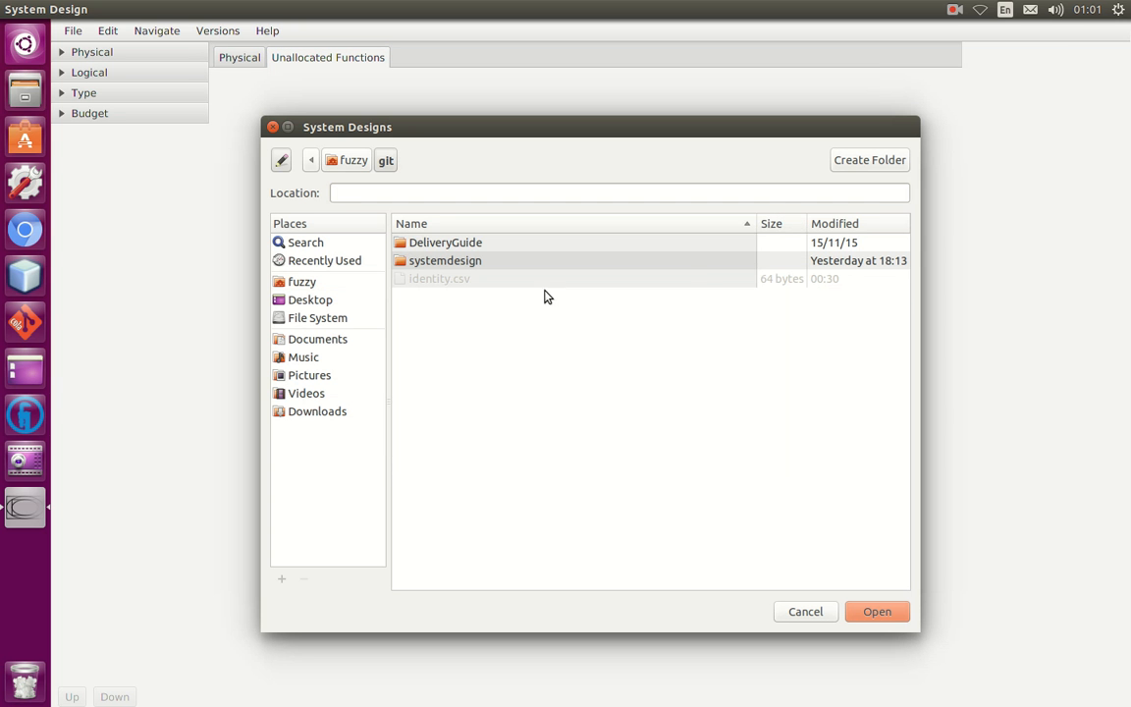
pyautogui.click(854, 161)
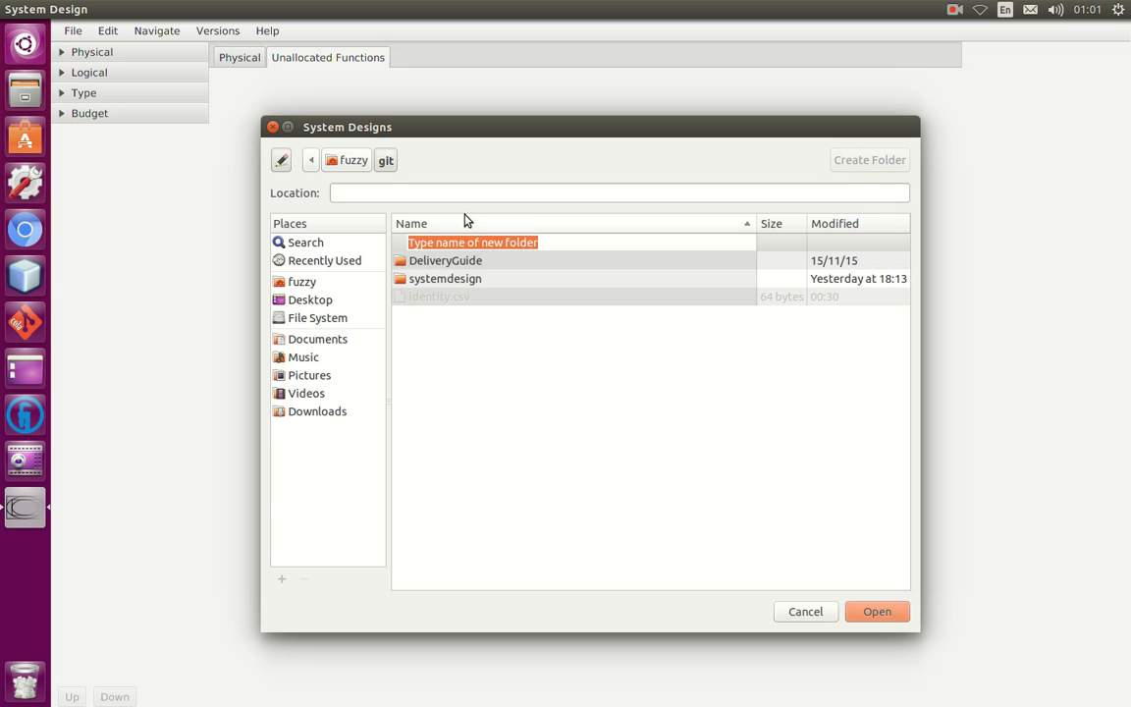
pyautogui.write('Playground')
pyautogui.press('Return')
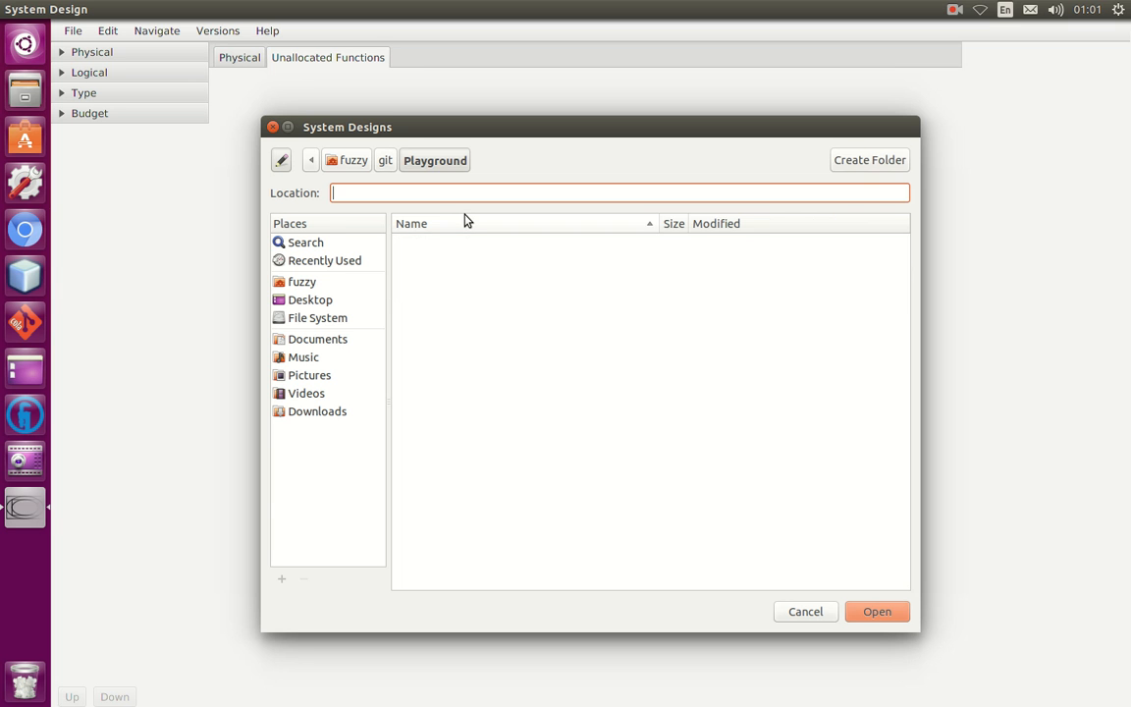
pyautogui.press('Return')
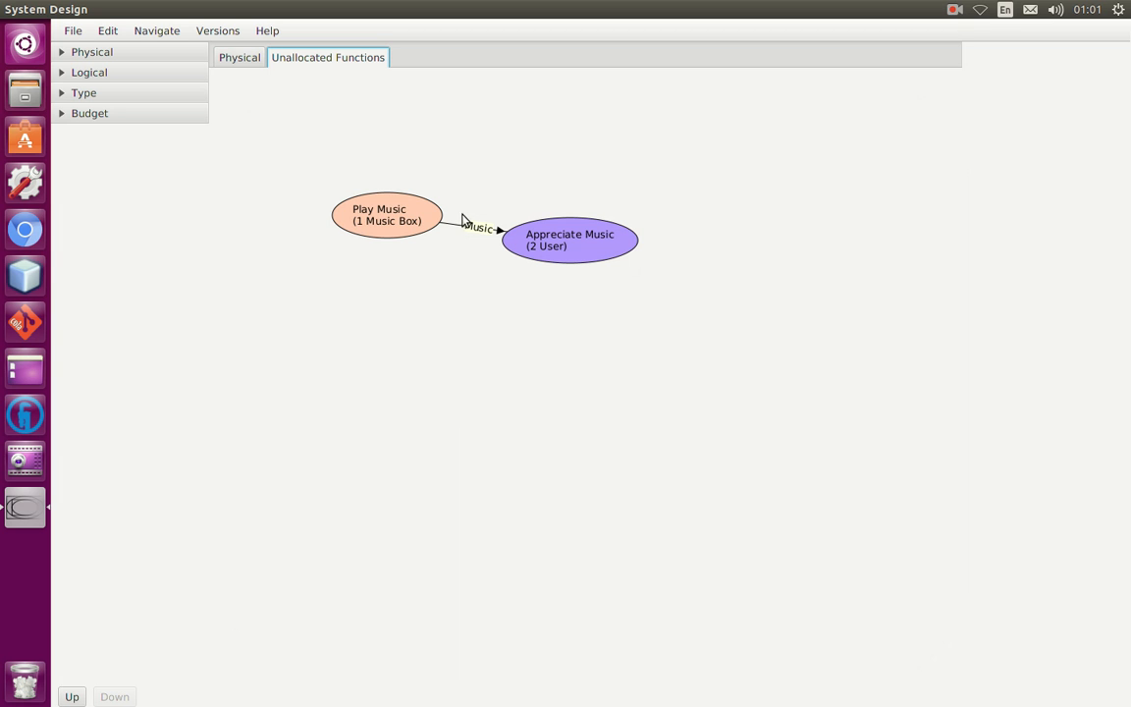
# Initialise a Git repository for the design in the Playground folder
pyautogui.click(231, 35)
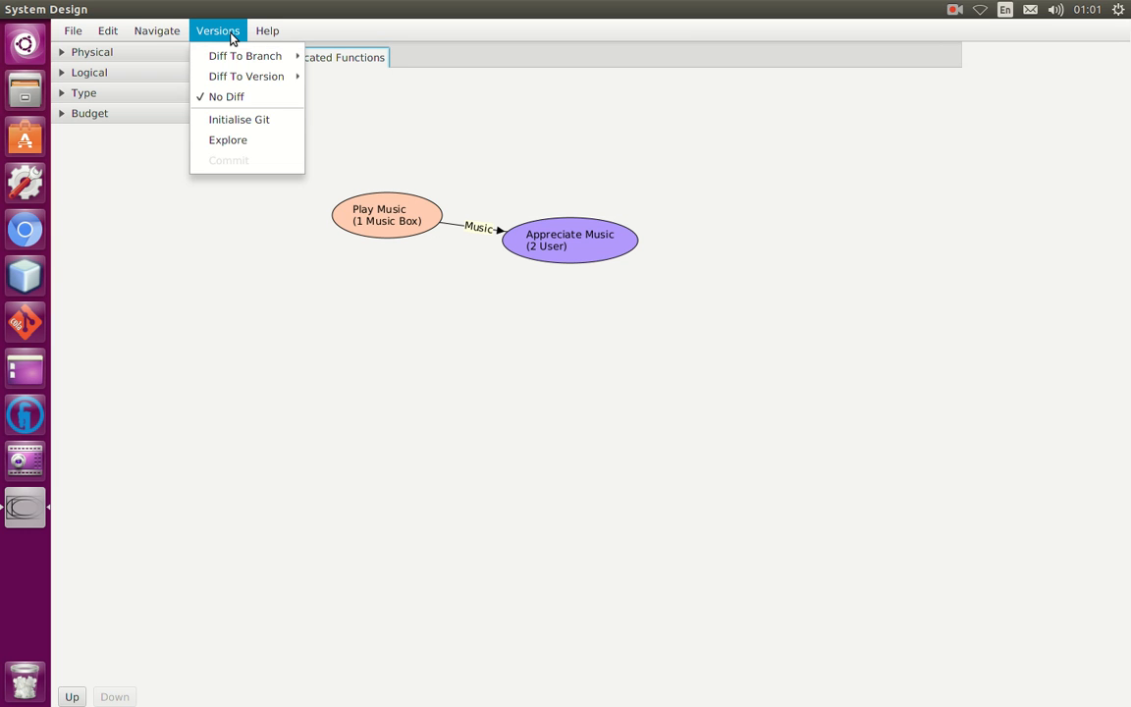
pyautogui.click(270, 121)
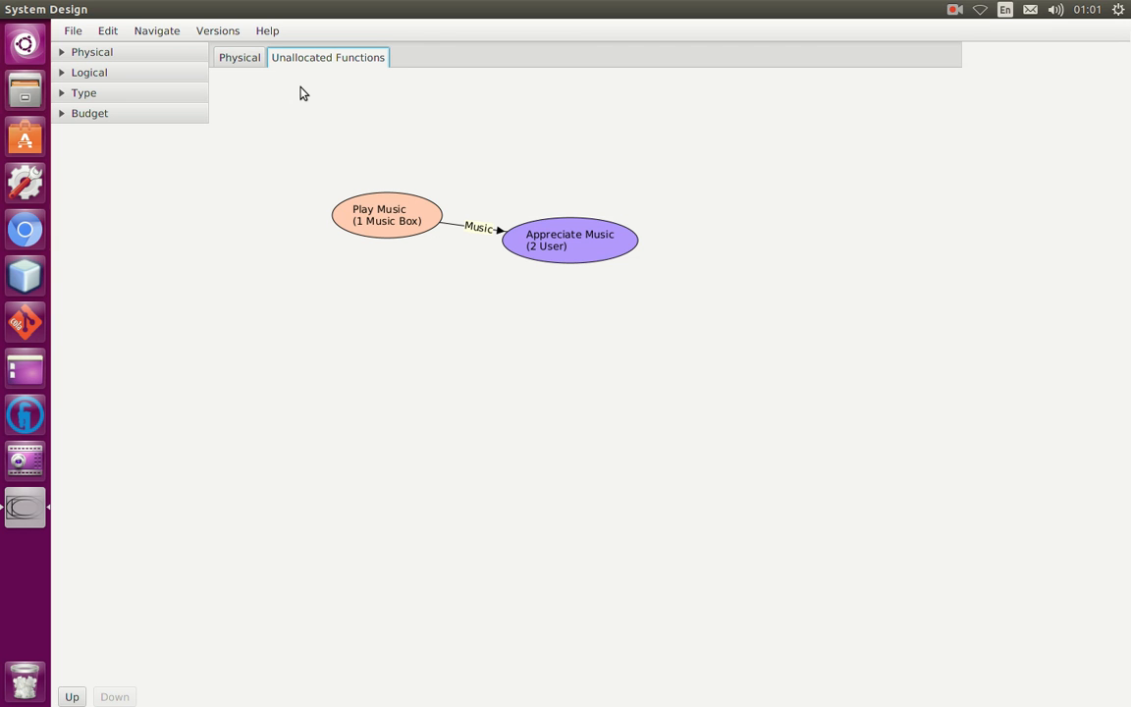
pyautogui.click(241, 37)
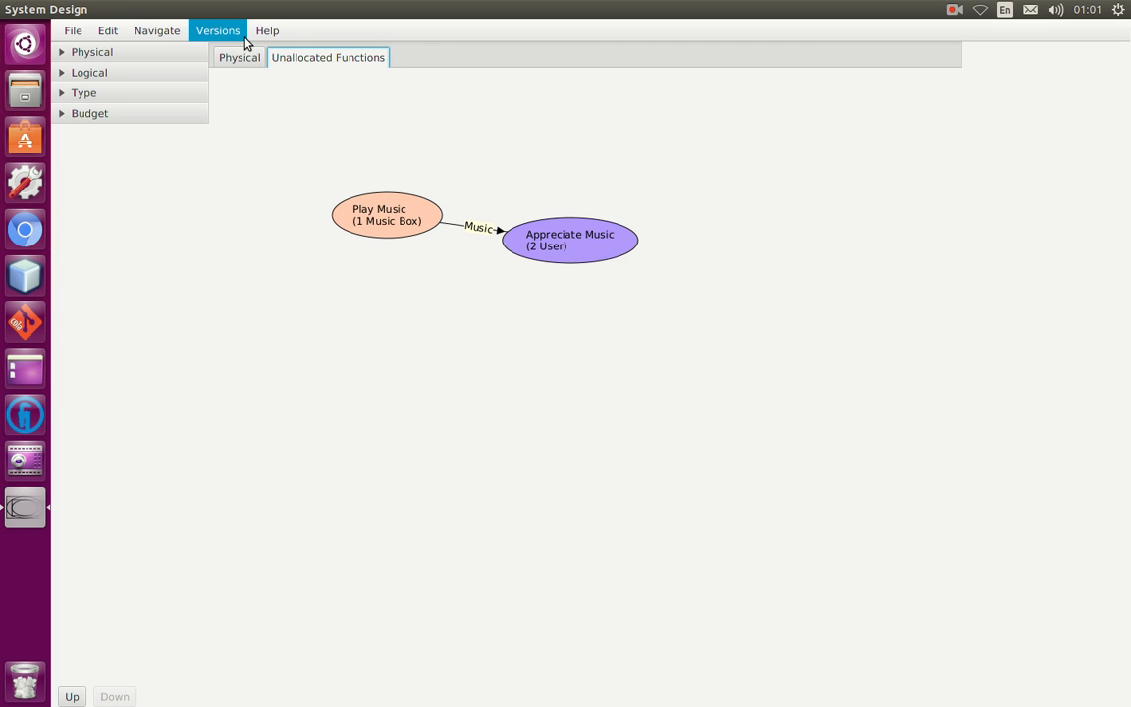
pyautogui.moveTo(279, 63)
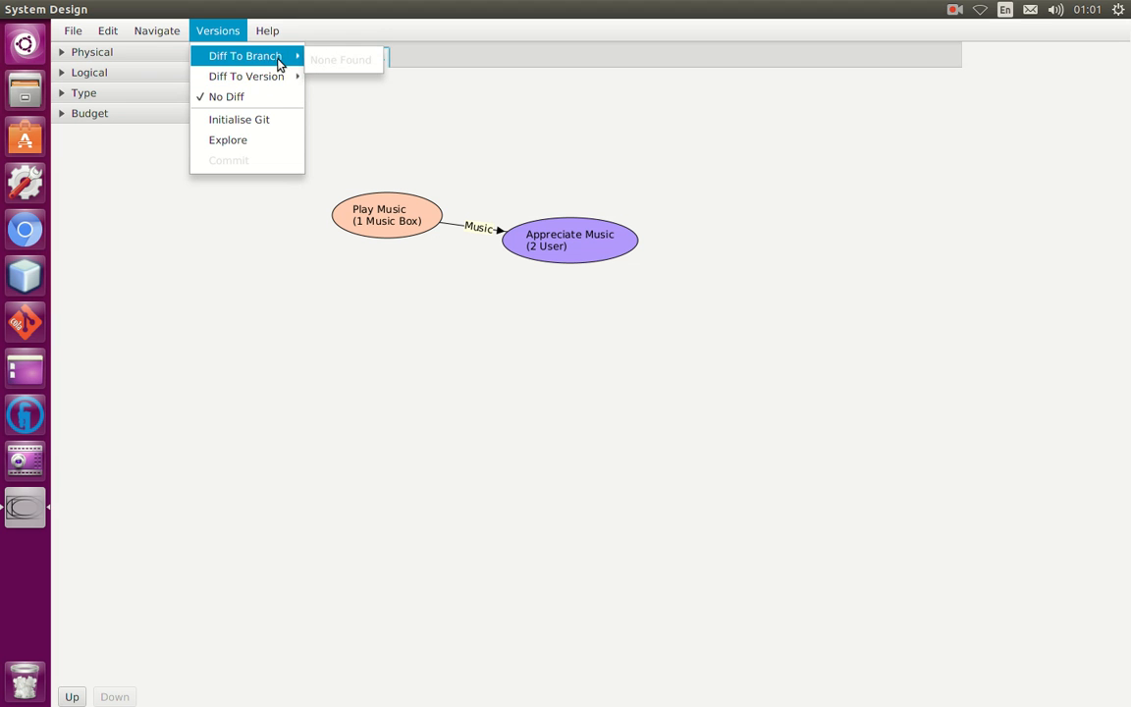
pyautogui.click(221, 93)
# Commit the design with the message "Problem Statement"
pyautogui.click(227, 35)
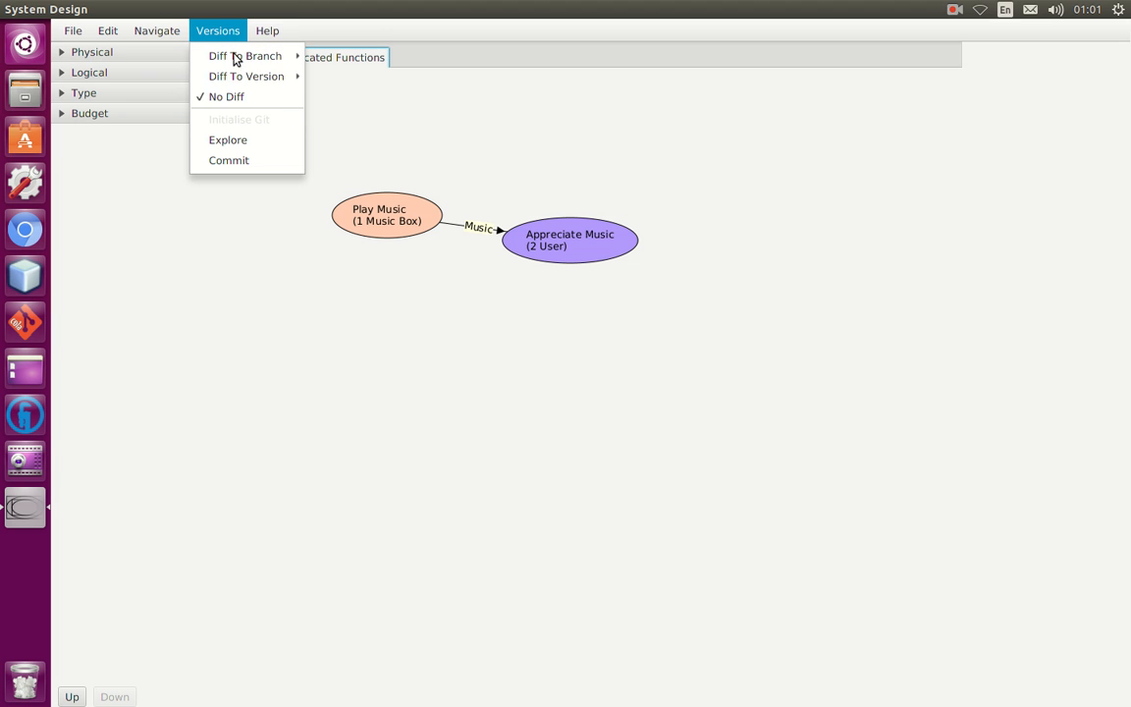
pyautogui.click(269, 163)
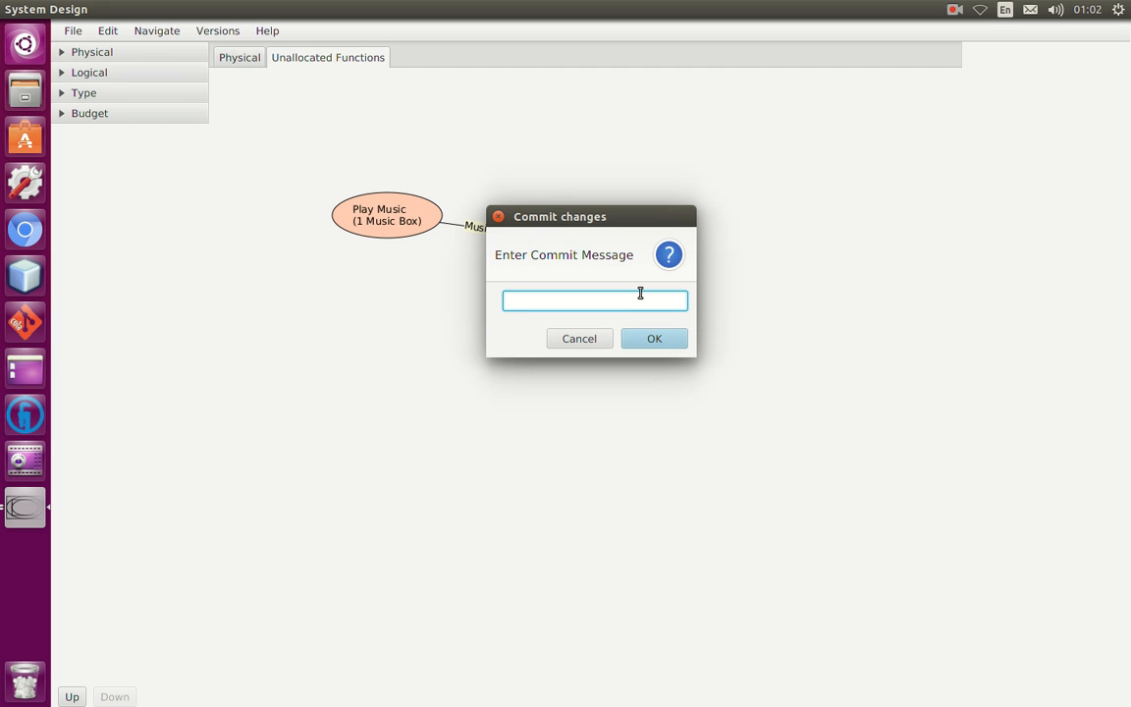
pyautogui.write('Problem Statement')
pyautogui.press('Return')
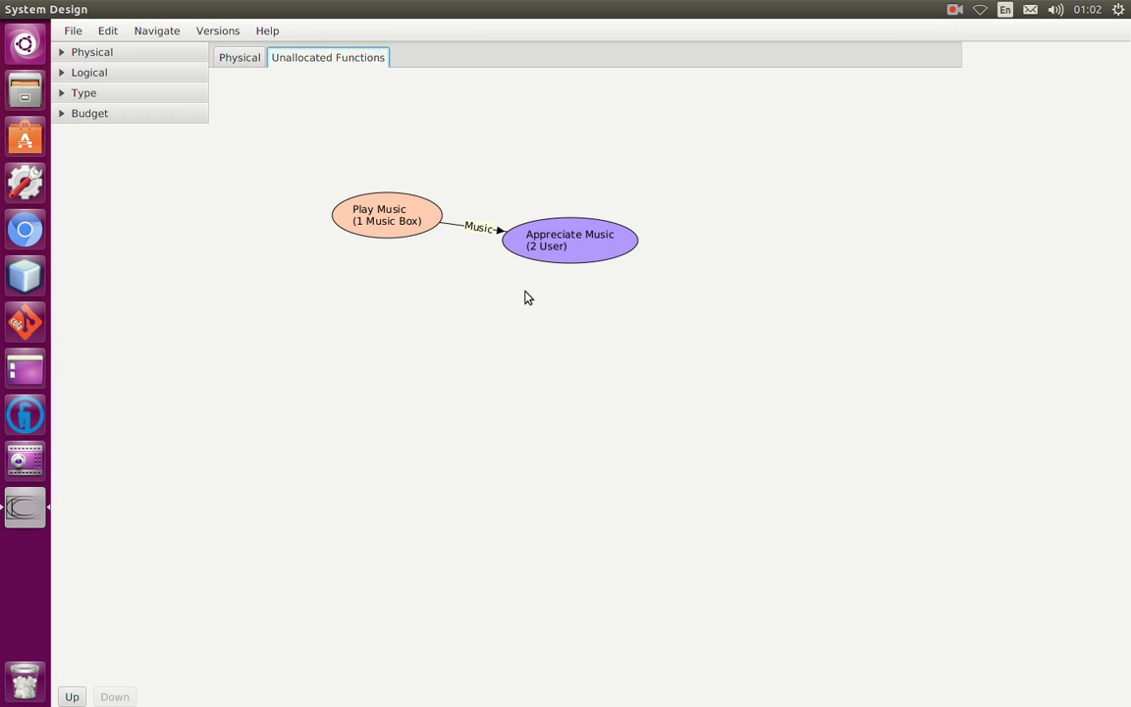
# Explore the design's Playground repository folder and open the RabbitVCS tag manager for it
pyautogui.click(218, 31)
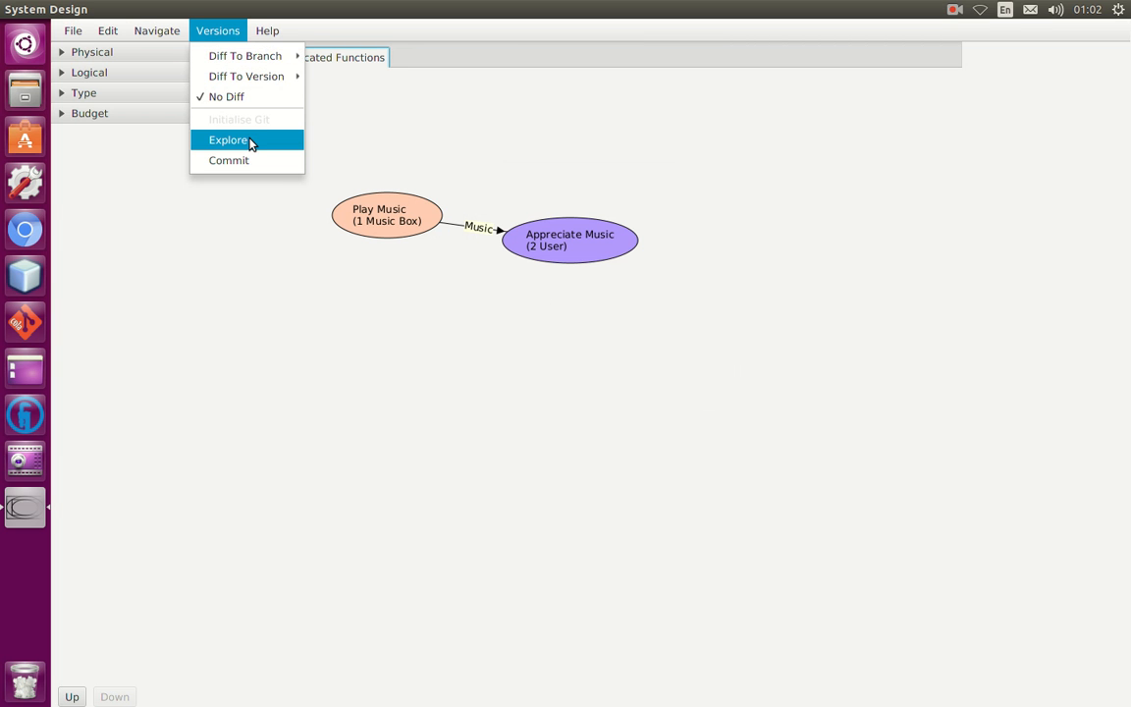
pyautogui.click(250, 144)
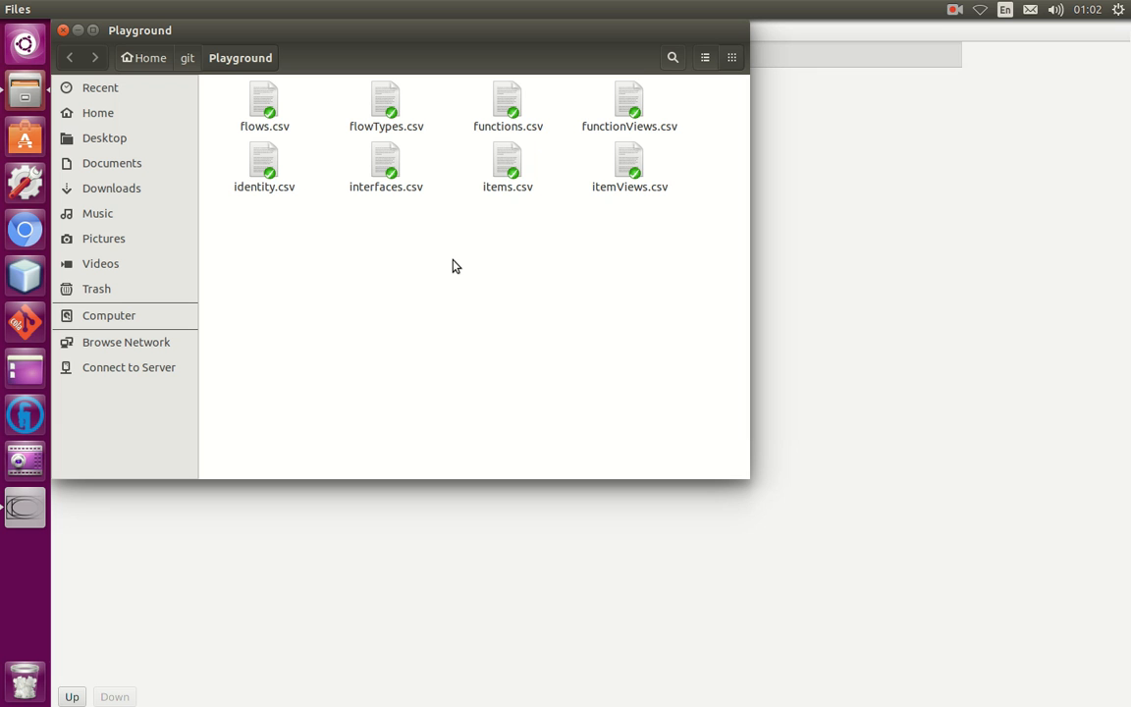
pyautogui.rightClick(461, 257)
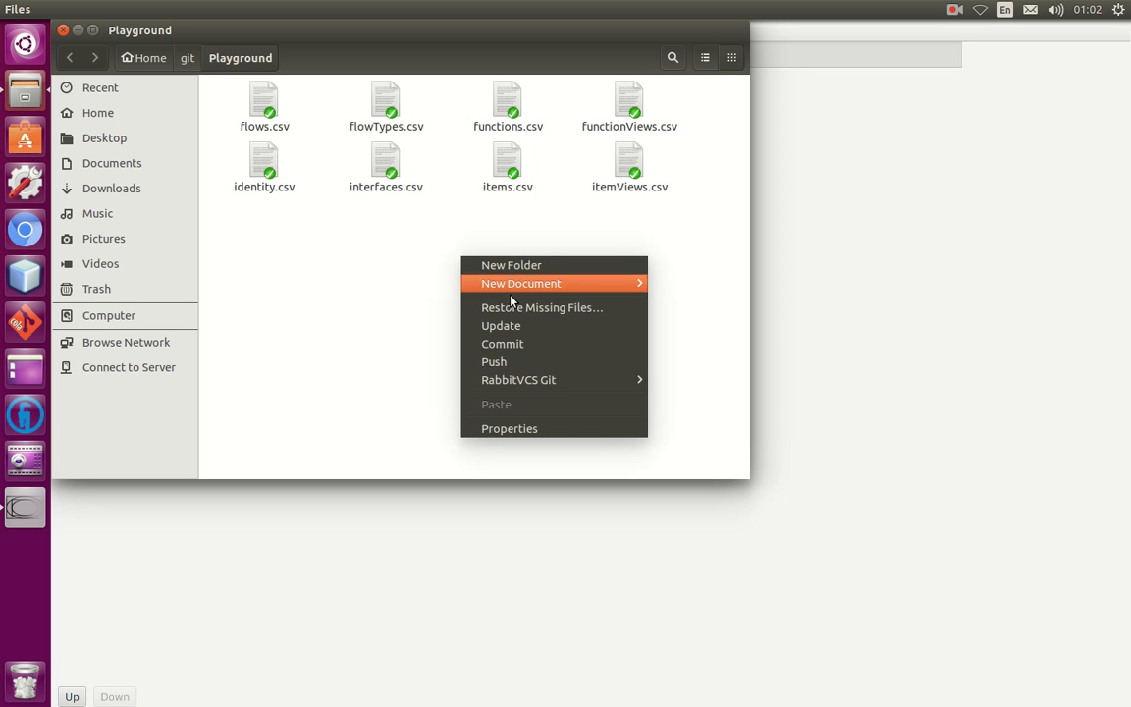
pyautogui.moveTo(591, 390)
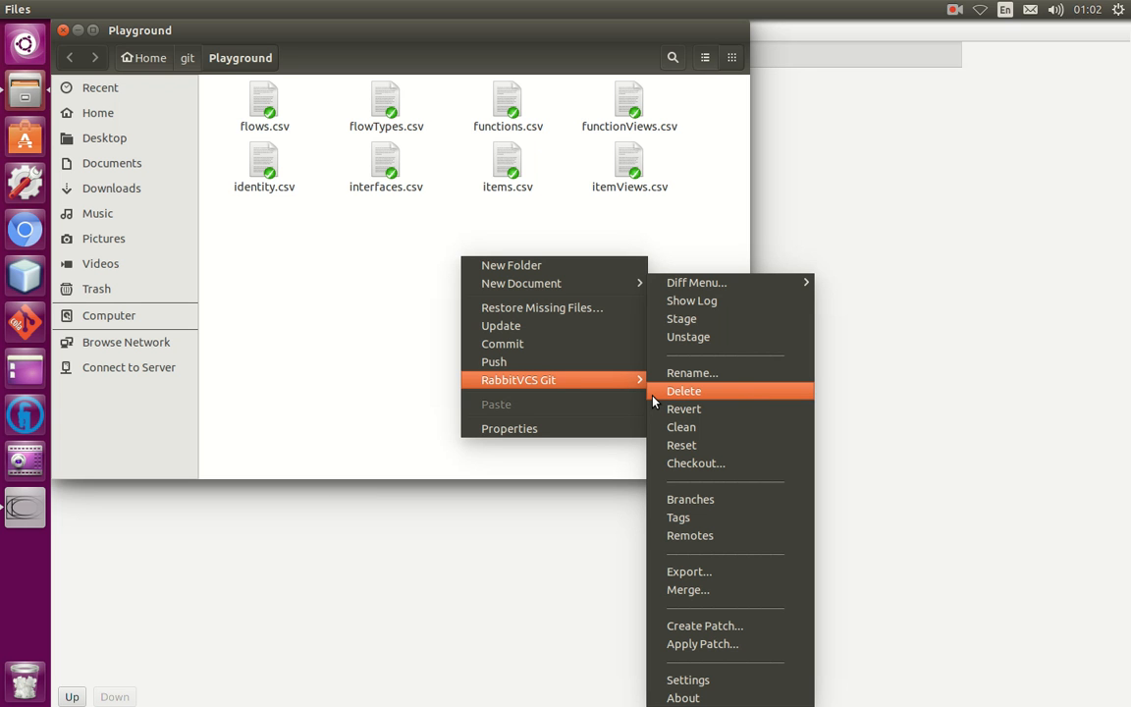
pyautogui.click(687, 518)
# Add a tag named v1.0 on the master revision, close the tag manager and return to System Design
pyautogui.click(646, 301)
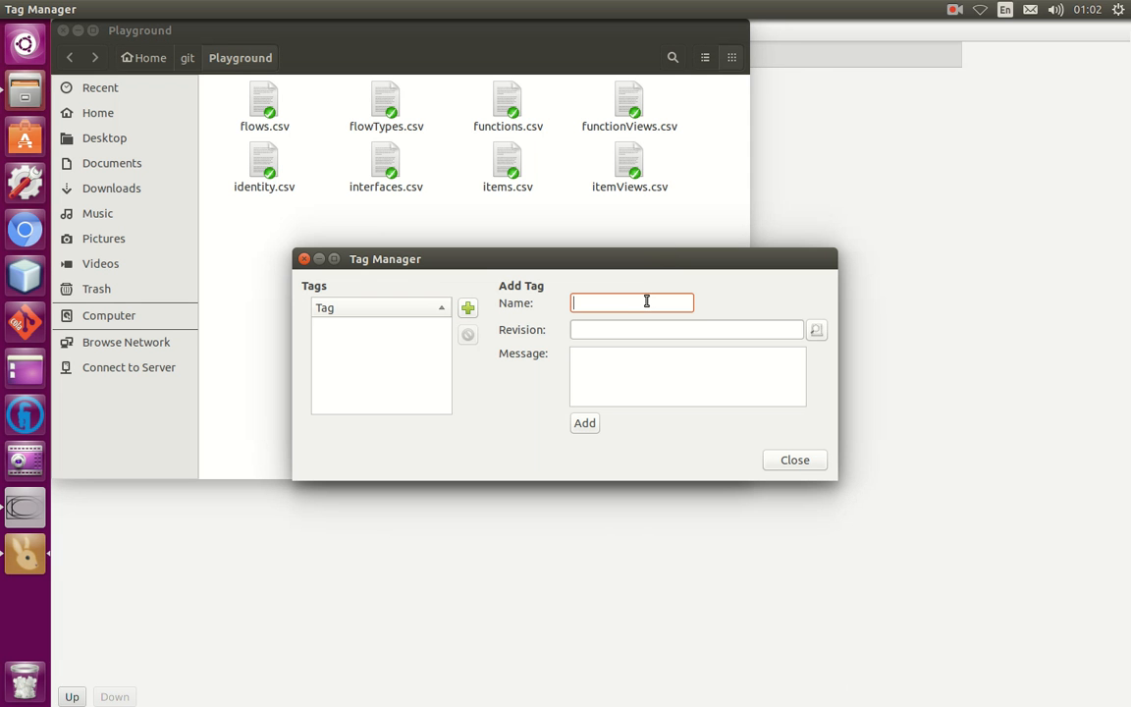
pyautogui.write('v1.0')
pyautogui.click(477, 308)
pyautogui.write('v1.0')
pyautogui.click(608, 324)
pyautogui.write('master')
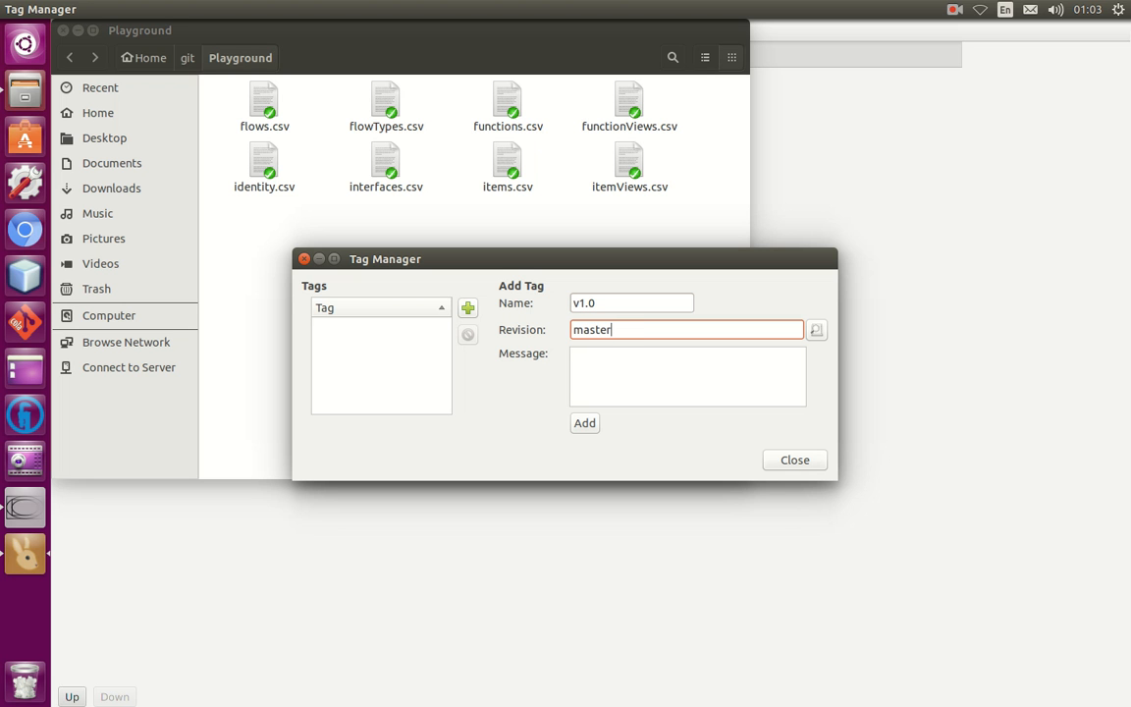
pyautogui.click(587, 422)
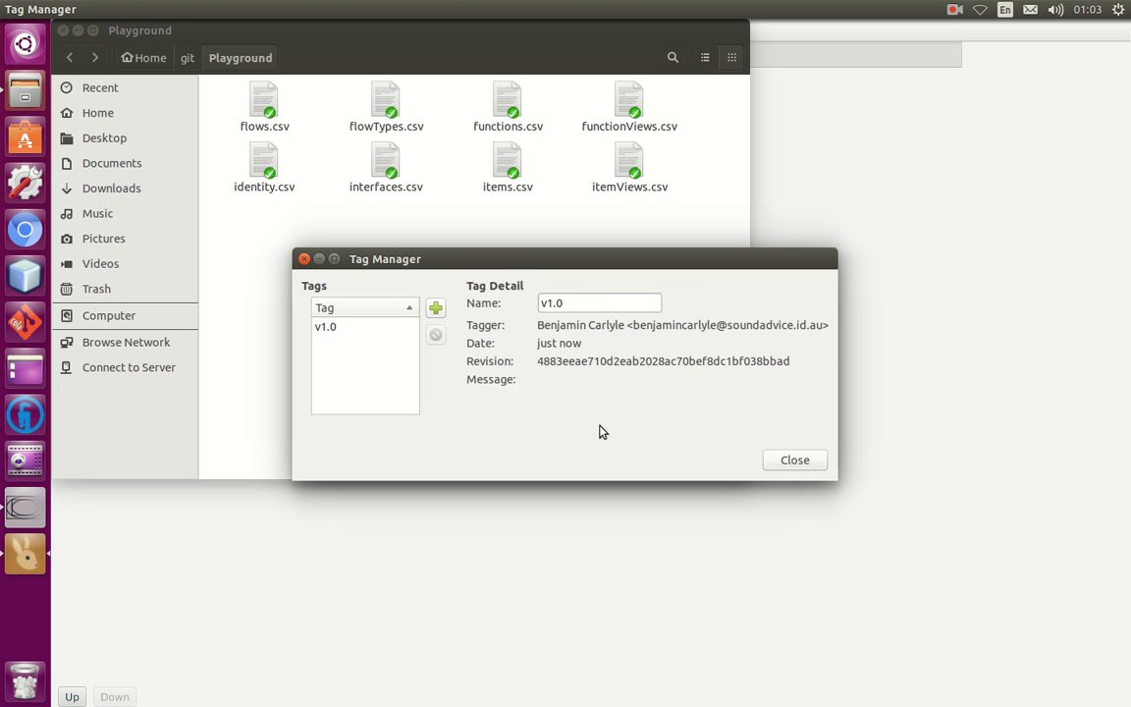
pyautogui.click(797, 459)
pyautogui.click(874, 241)
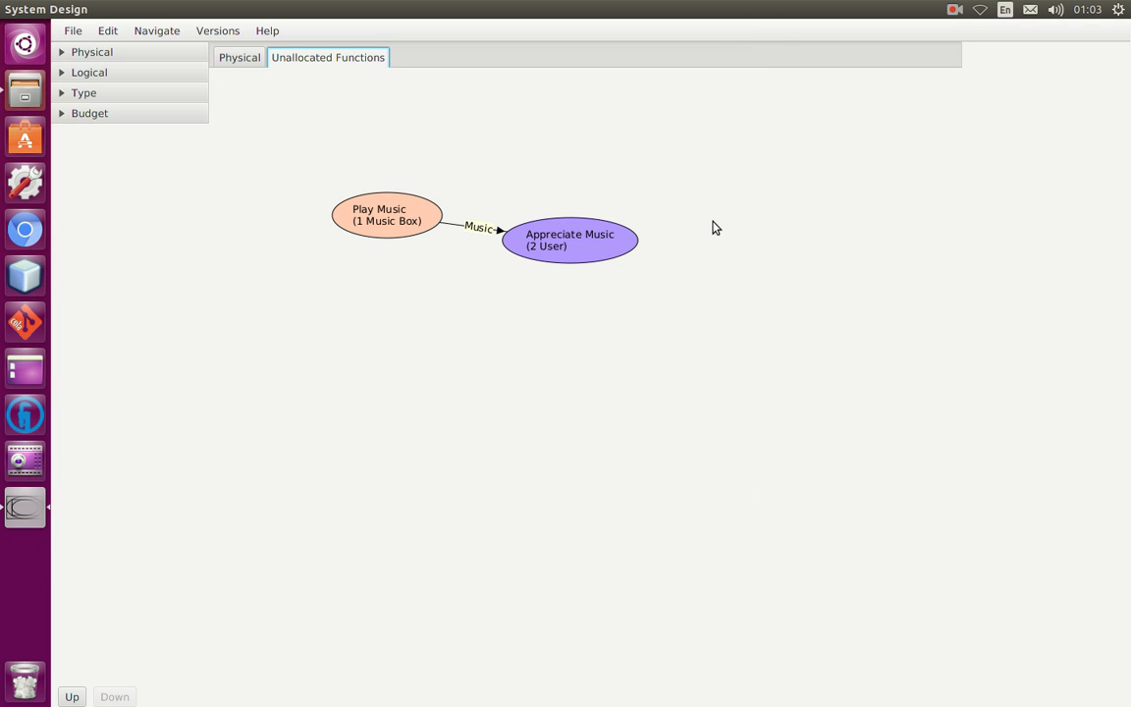
# Check which versions and branches are available for comparing the design
pyautogui.click(221, 31)
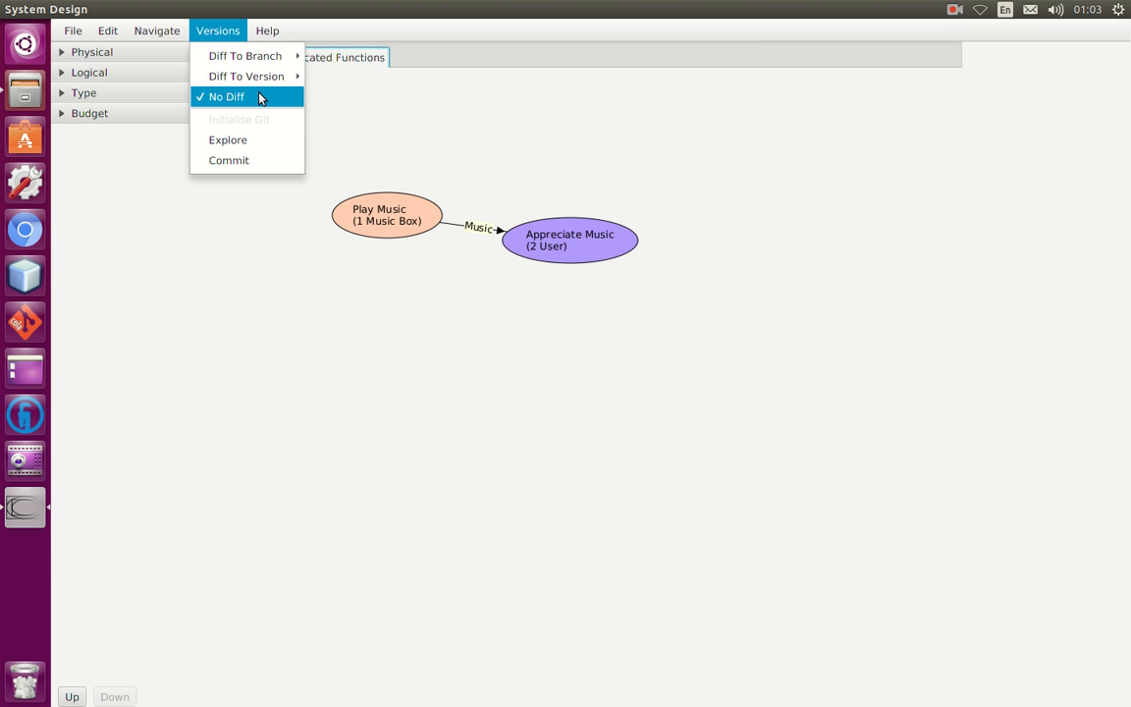
pyautogui.click(261, 95)
pyautogui.click(218, 30)
pyautogui.moveTo(272, 84)
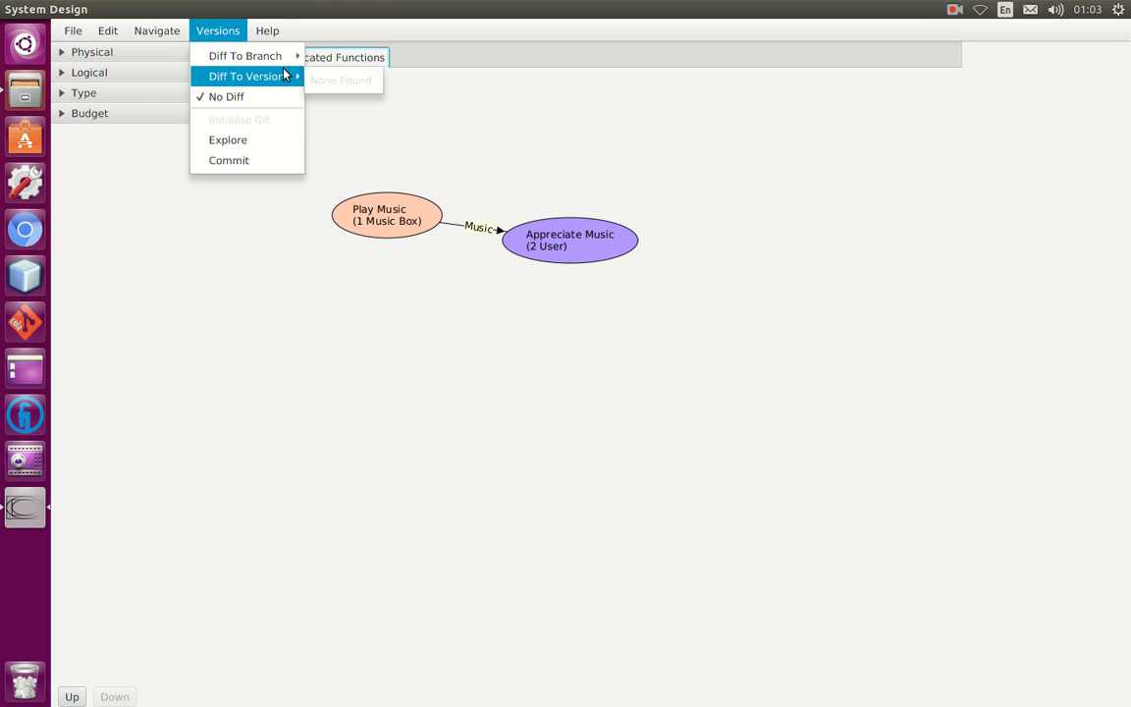
pyautogui.moveTo(285, 56)
pyautogui.click(344, 59)
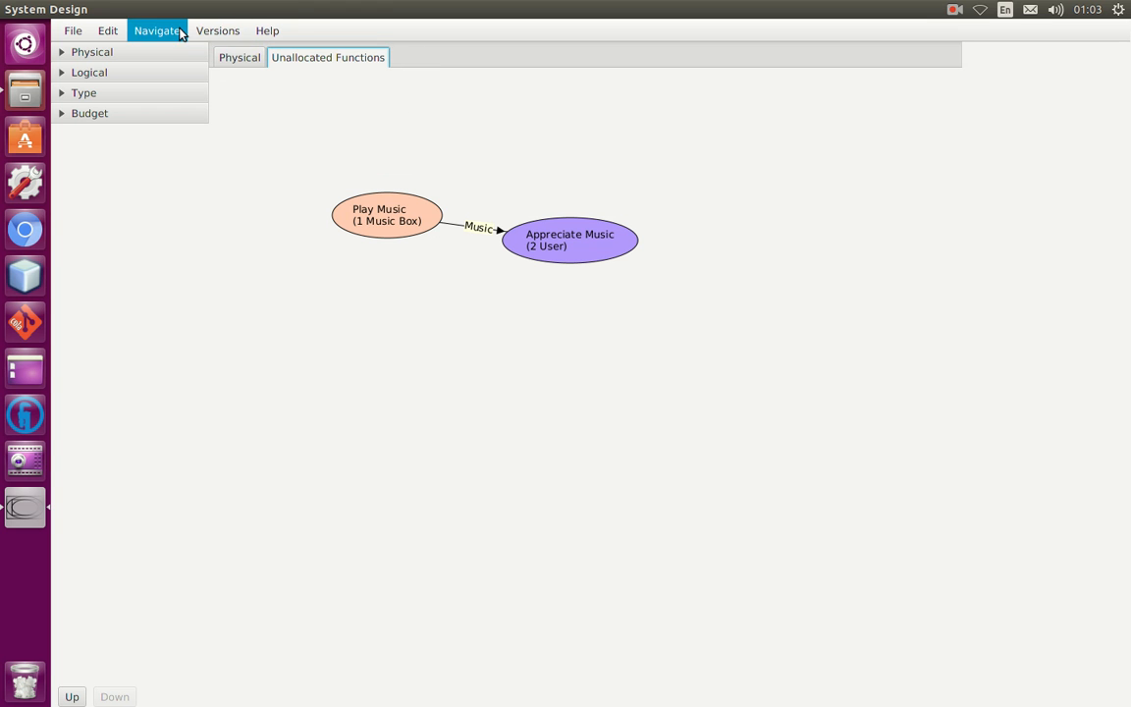
pyautogui.click(213, 32)
pyautogui.click(567, 108)
pyautogui.click(192, 33)
pyautogui.click(231, 94)
pyautogui.click(226, 34)
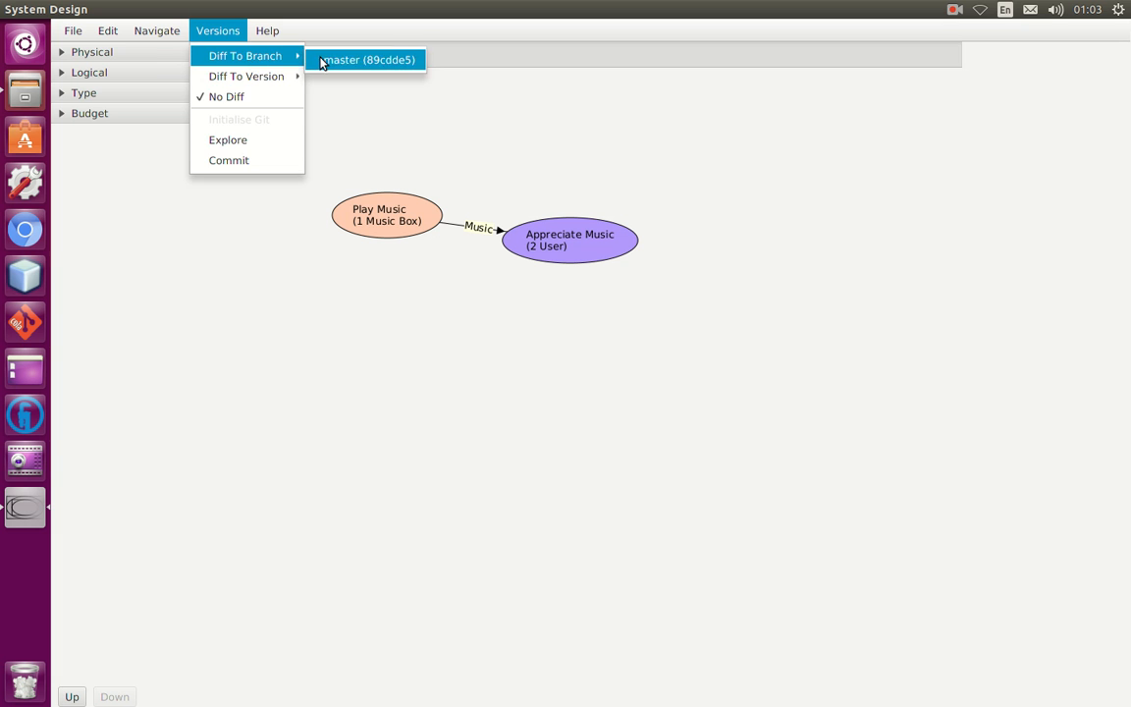
pyautogui.click(329, 59)
pyautogui.hotkey('alt', 'Tab')
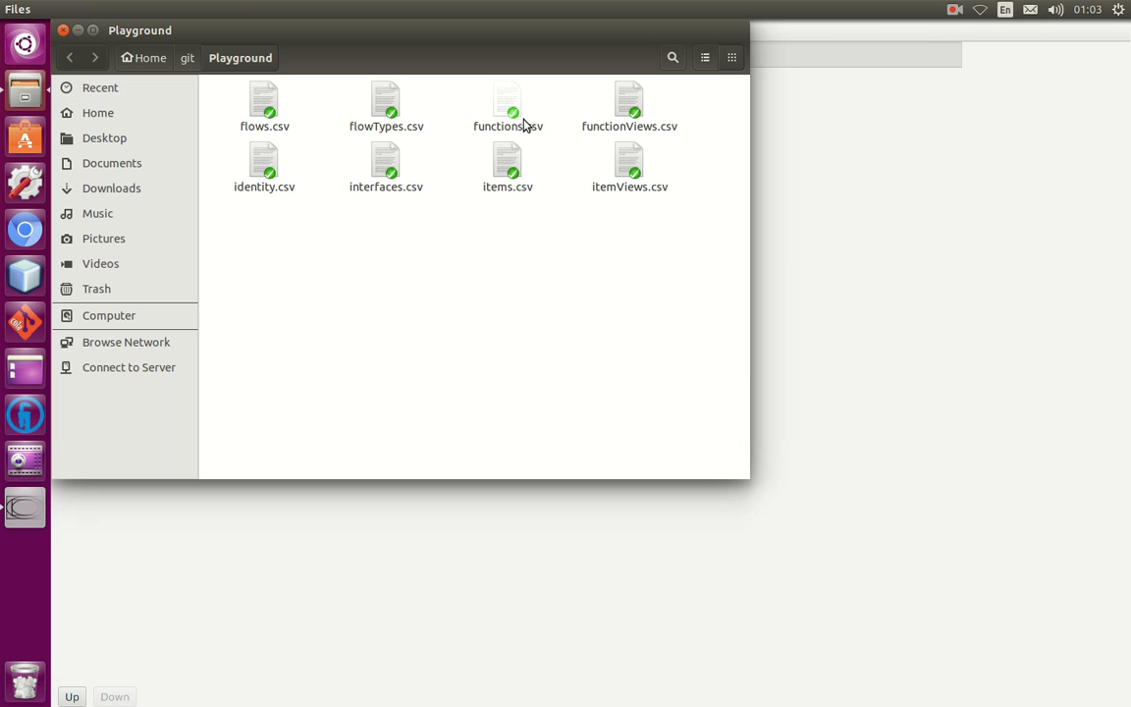
pyautogui.hotkey('alt', 'Tab')
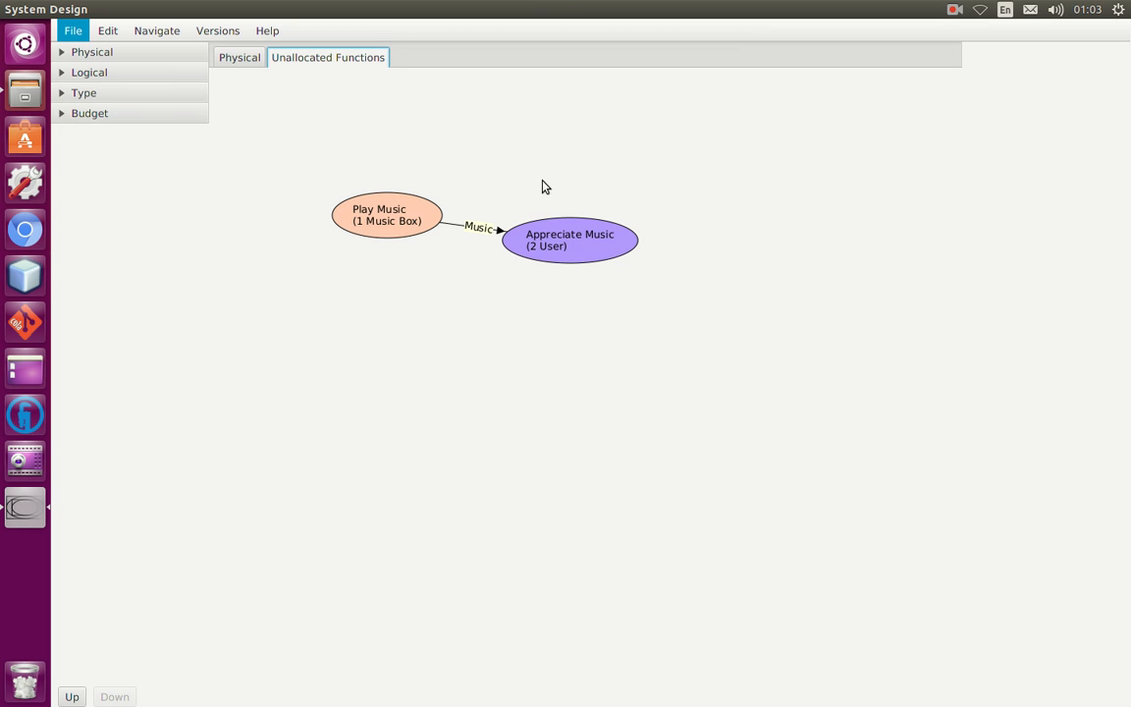
# Open the Play Music function's diagram, flow down the missing Appreciate Music function and view the 1 Music Box diagram
pyautogui.doubleClick(411, 219)
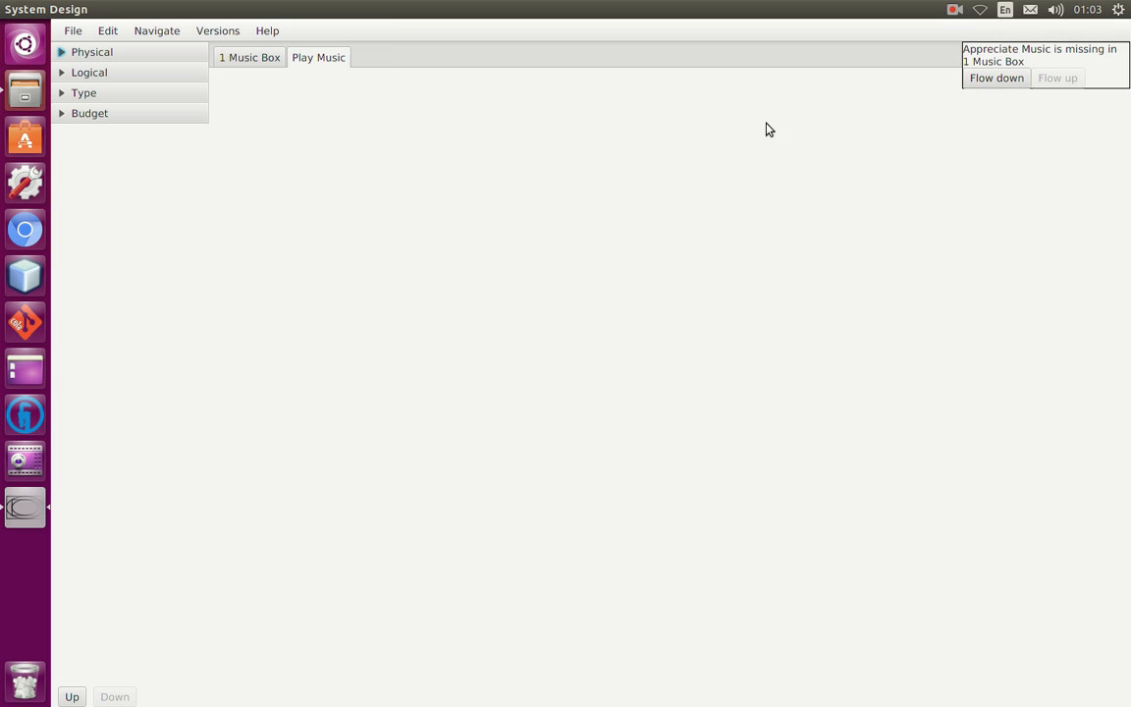
pyautogui.click(980, 78)
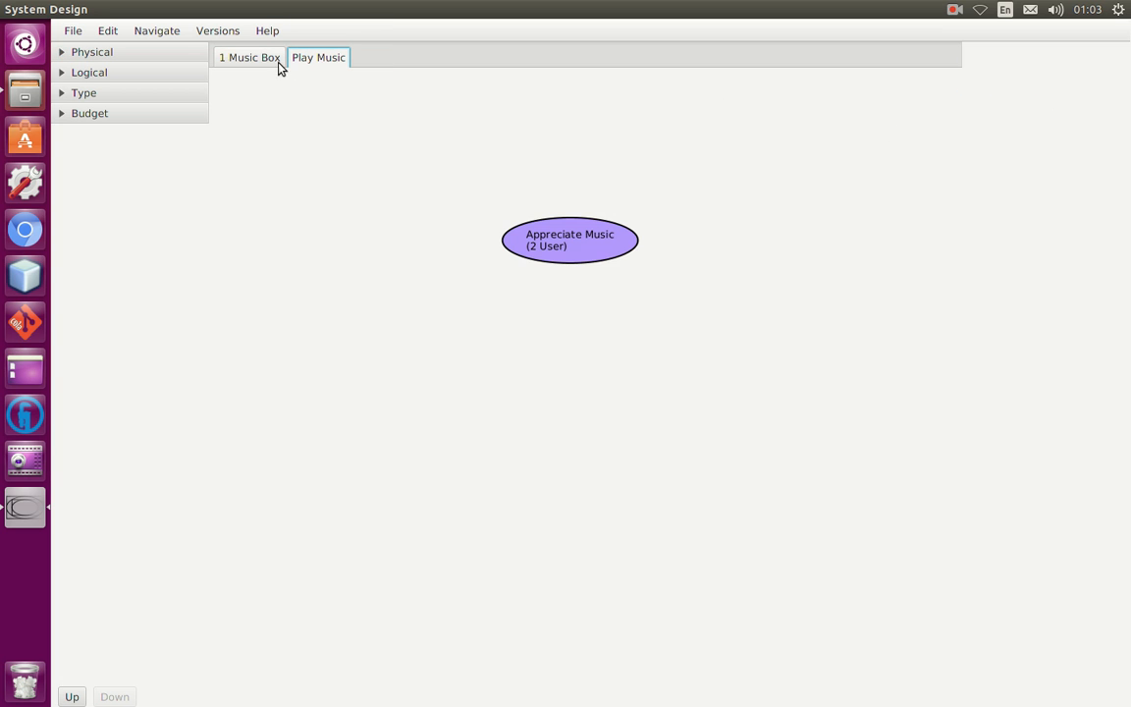
pyautogui.click(251, 57)
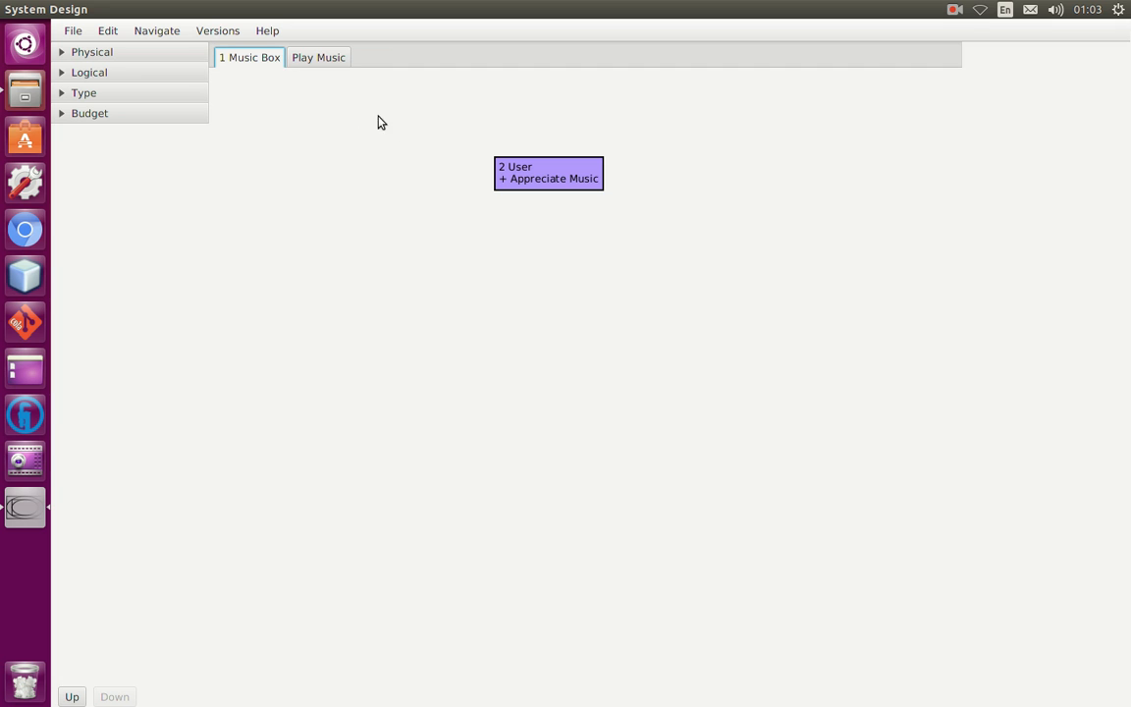
# Add a function named Encode Music, allocated to a new item named Rotating Drum, in the Play Music diagram
pyautogui.click(324, 57)
pyautogui.rightClick(401, 244)
pyautogui.moveTo(442, 251)
pyautogui.click(553, 255)
pyautogui.write('Rotating Drum')
pyautogui.press('Return')
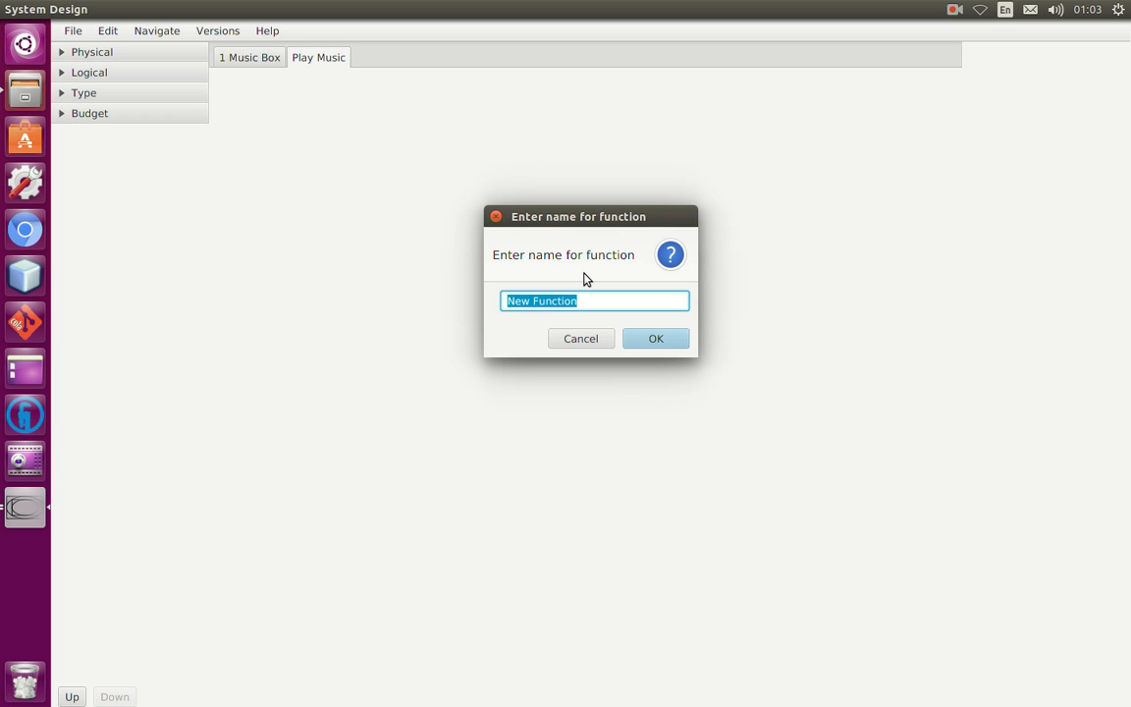
pyautogui.write('Encode Music')
pyautogui.press('Return')
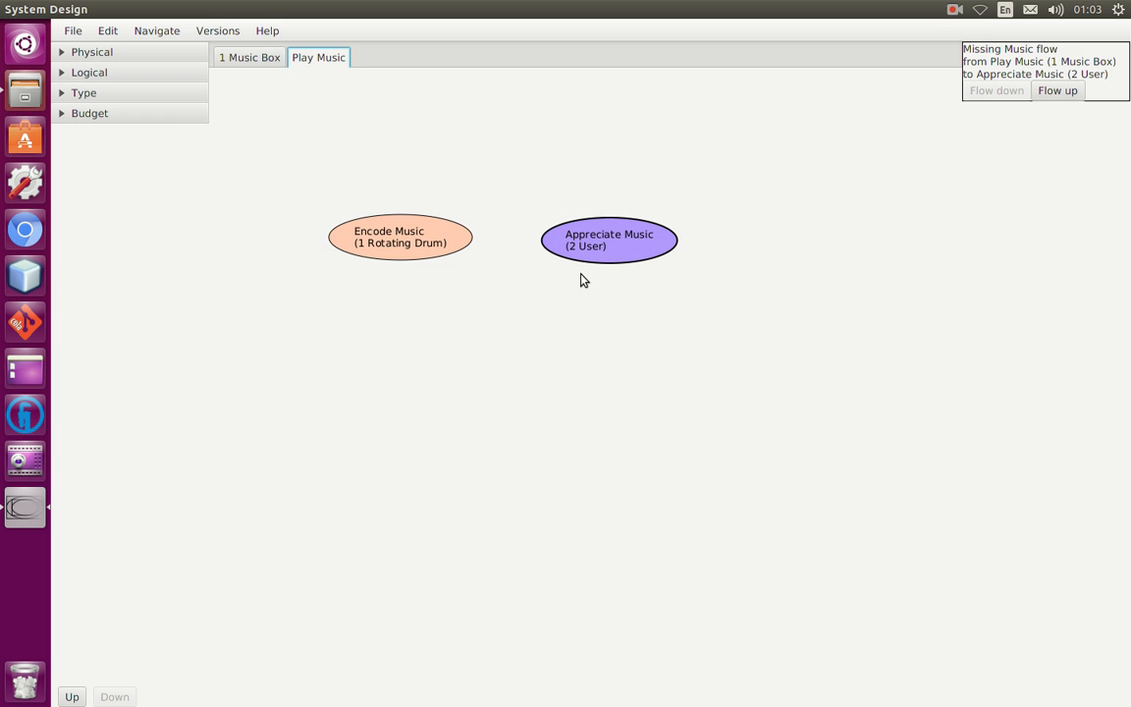
# Add a function named Play Notes, allocated to a new item named Comb, in the Play Music diagram
pyautogui.rightClick(463, 301)
pyautogui.moveTo(506, 313)
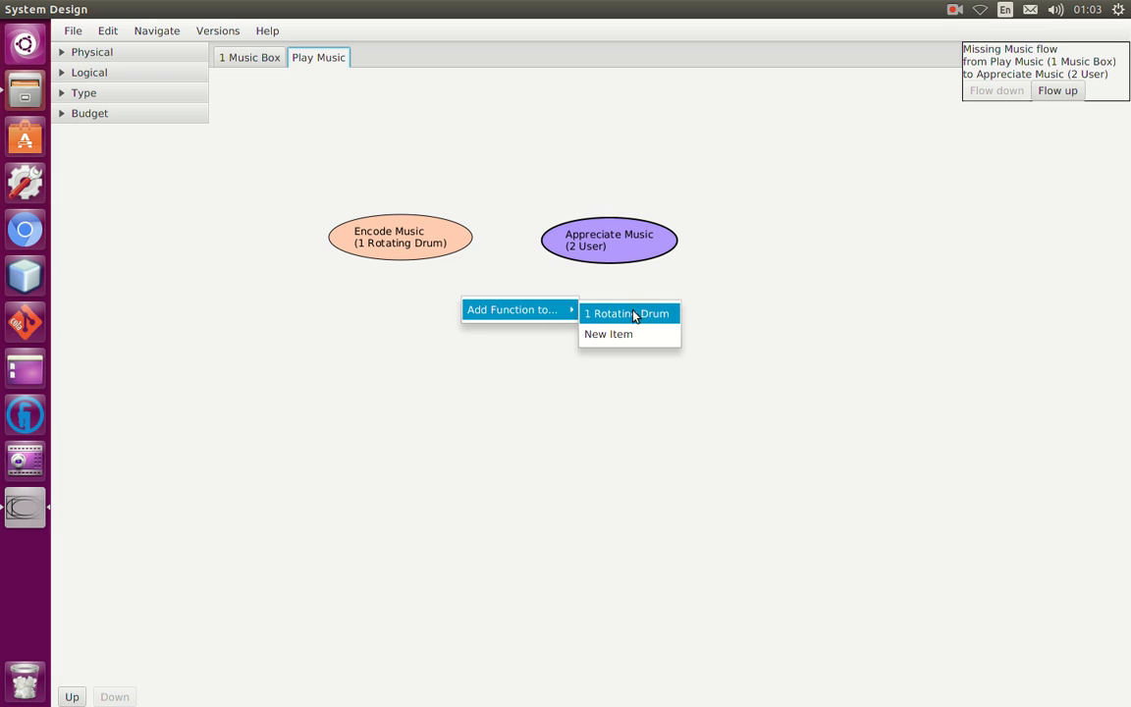
pyautogui.click(648, 333)
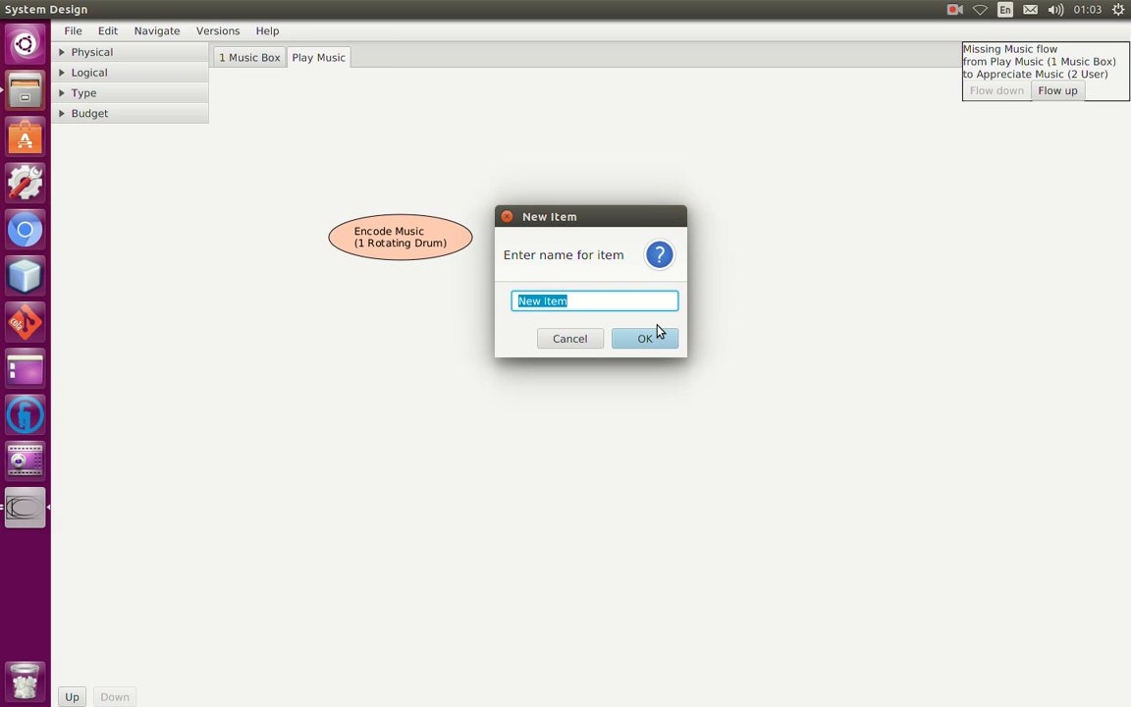
pyautogui.write('Contr')
pyautogui.click(657, 335)
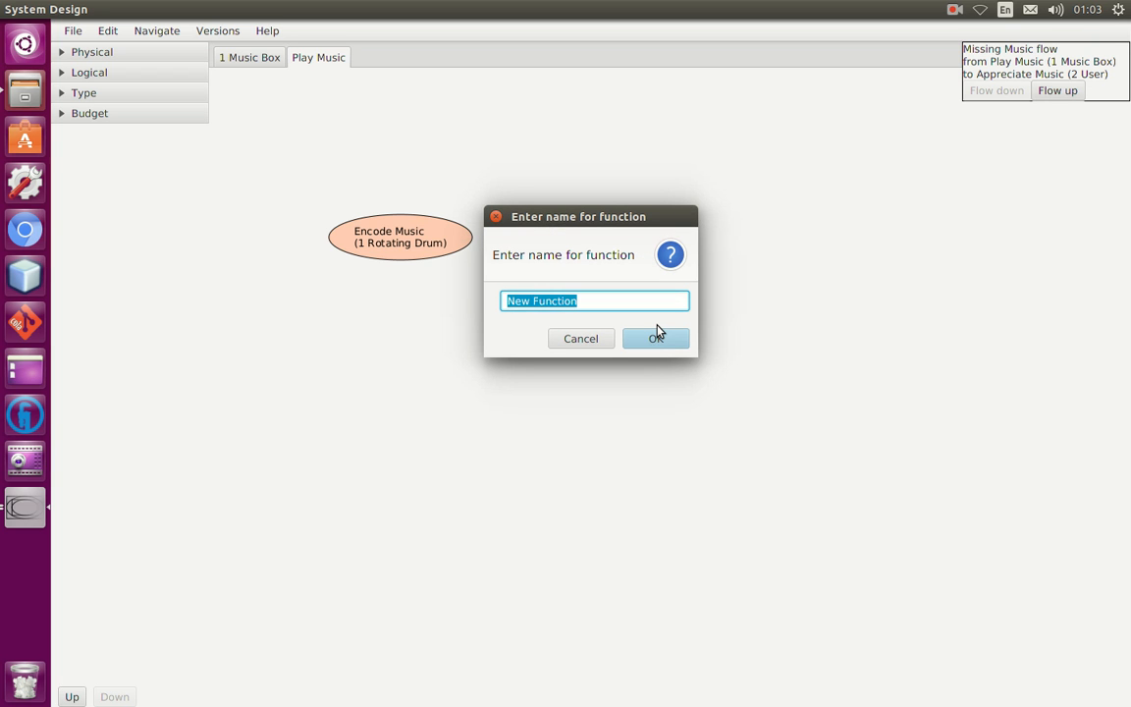
pyautogui.write('Play Notes')
pyautogui.click(657, 335)
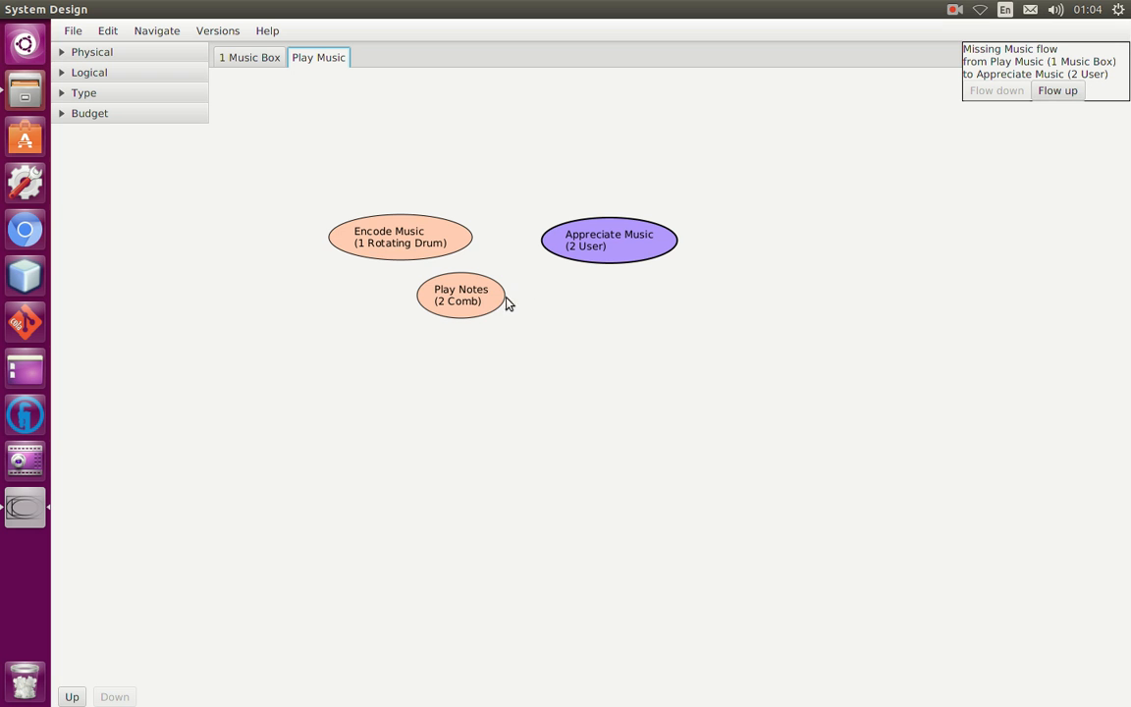
# Separate the two new functions and create a flow from Encode Music to Play Notes with a new flow type named Plucked Tines
pyautogui.moveTo(480, 305); pyautogui.dragTo(479, 327)
pyautogui.moveTo(420, 240); pyautogui.dragTo(417, 236)
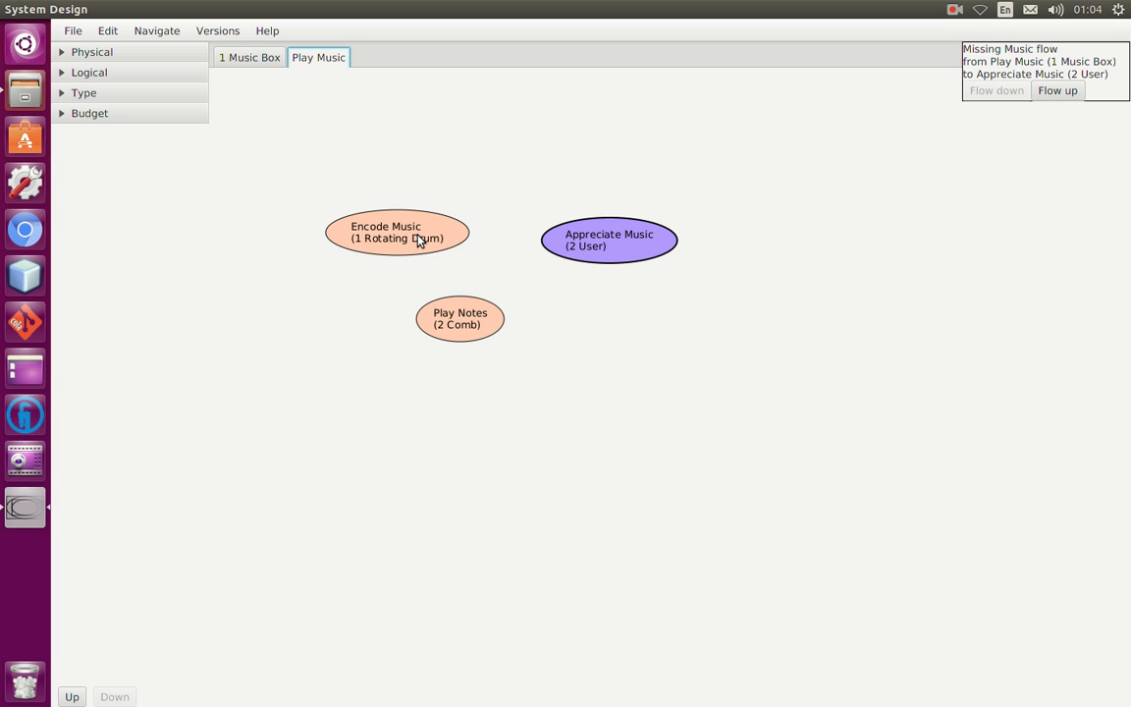
pyautogui.rightClick(436, 283)
pyautogui.moveTo(470, 292)
pyautogui.click(539, 318)
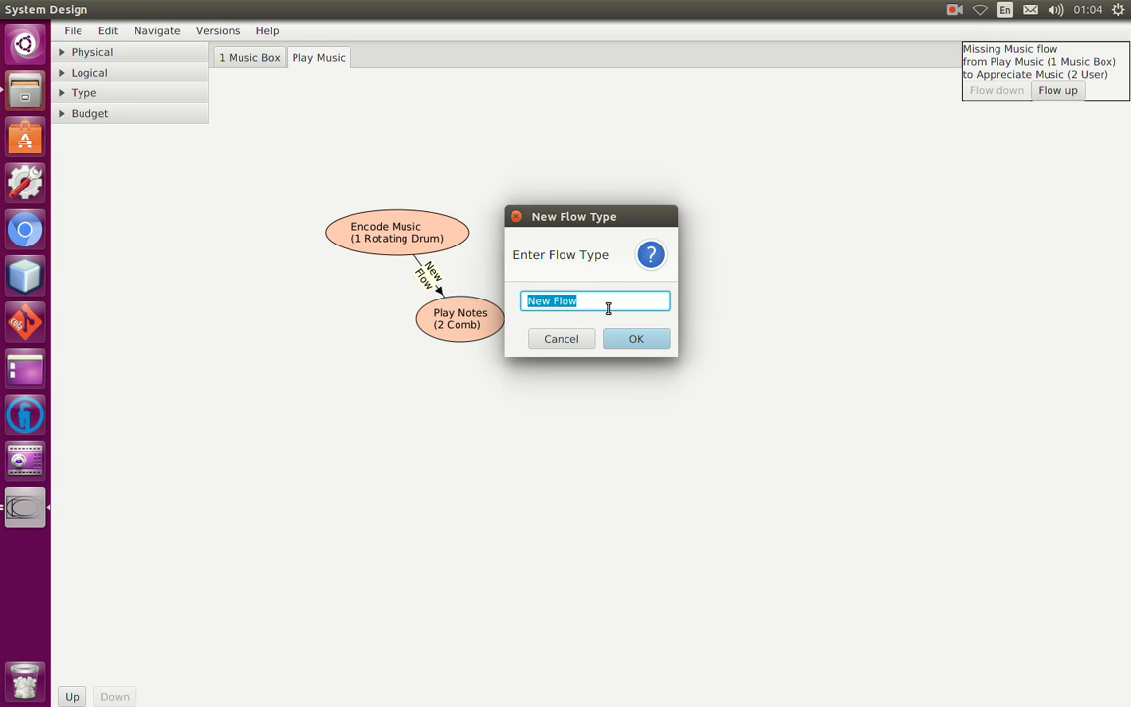
pyautogui.write('Plucked Tines')
pyautogui.press('Return')
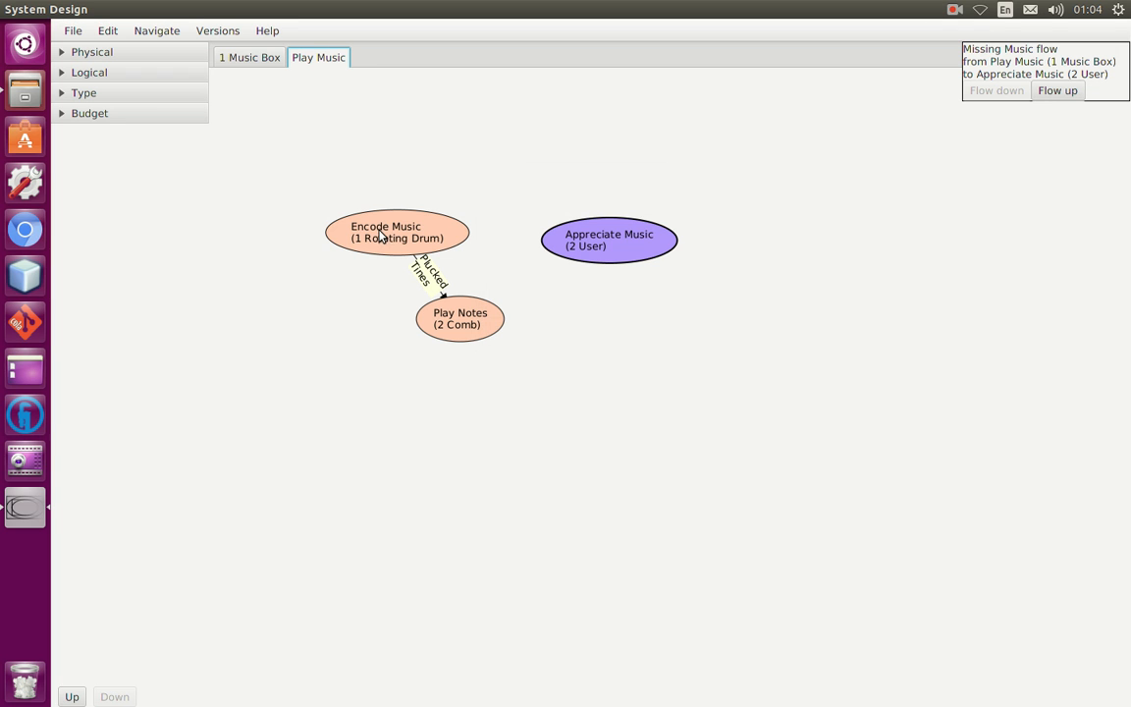
# Space out the functions in the Play Music diagram and connect Play Notes to Appreciate Music with a Music flow
pyautogui.moveTo(412, 230)
pyautogui.mouseDown()
pyautogui.moveTo(416, 273)
pyautogui.moveTo(411, 239)
pyautogui.mouseUp()
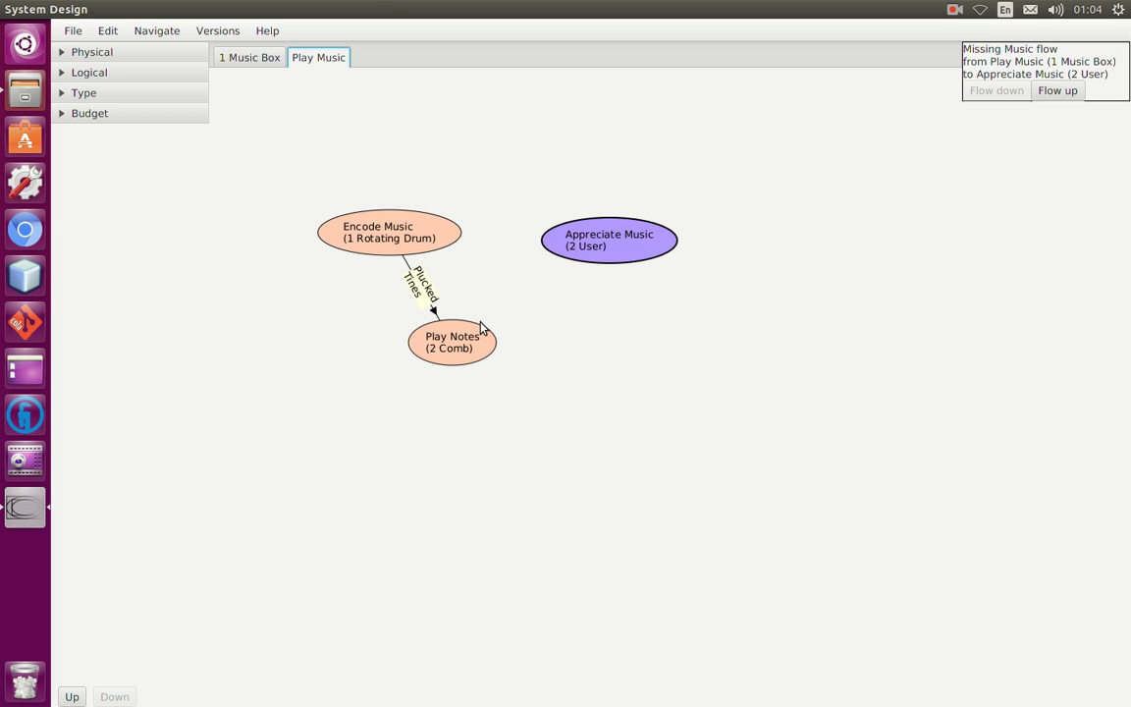
pyautogui.moveTo(432, 312); pyautogui.dragTo(699, 341)
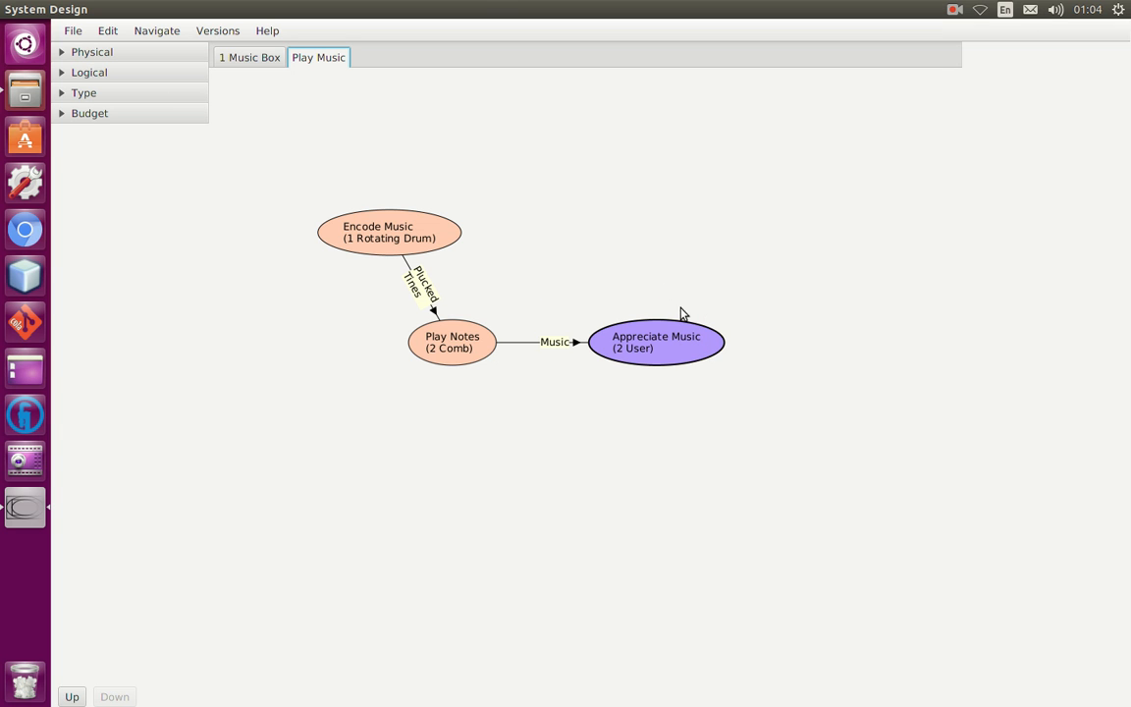
# Arrange the 1 Music Box diagram with Rotating Drum above Comb and User to the right of Comb
pyautogui.click(260, 59)
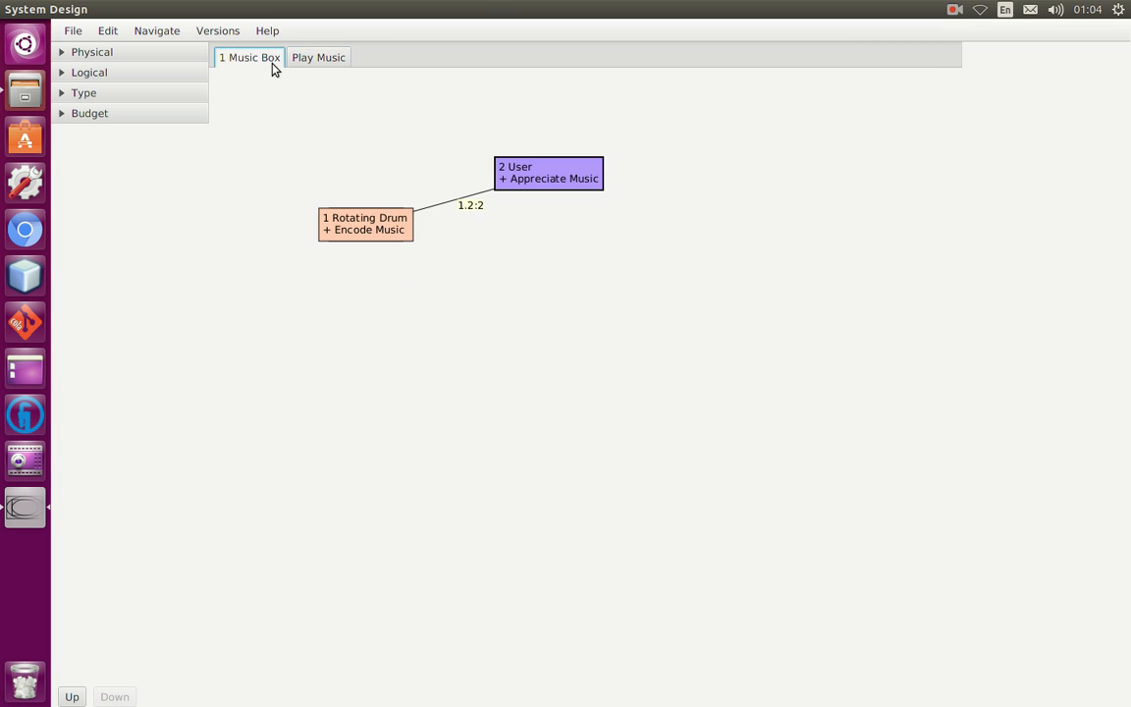
pyautogui.moveTo(383, 235); pyautogui.dragTo(403, 268)
pyautogui.moveTo(523, 177); pyautogui.dragTo(593, 279)
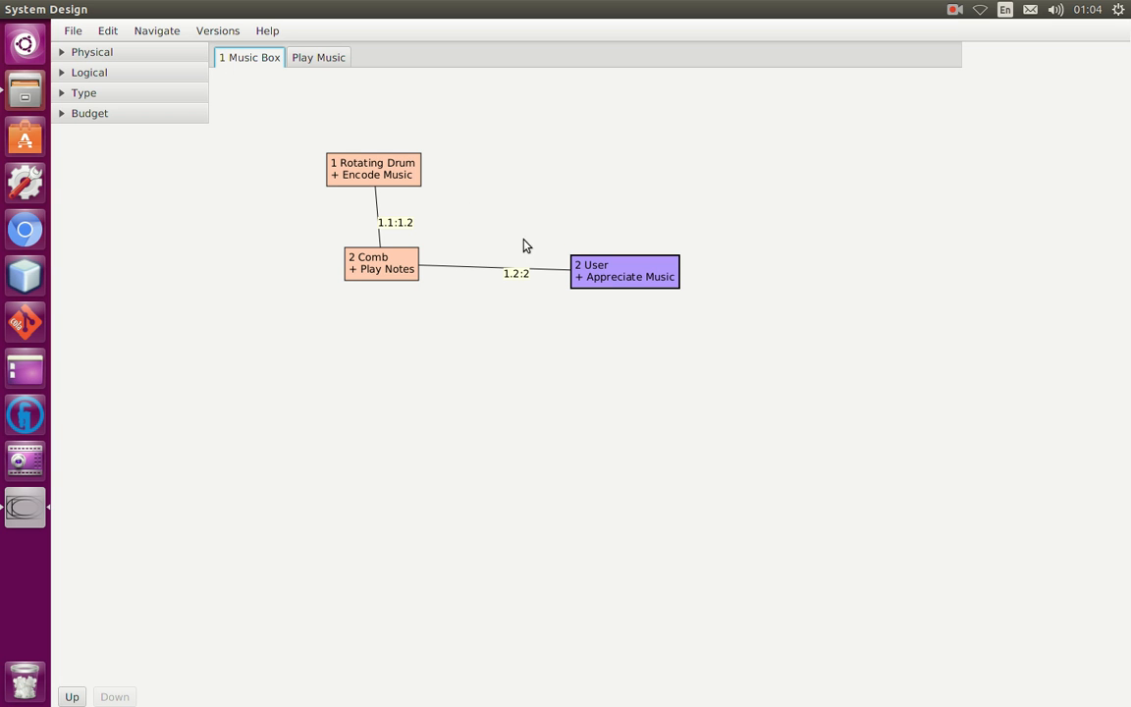
# Change the Rotating Drum item's colour to light yellow
pyautogui.rightClick(411, 177)
pyautogui.click(479, 225)
pyautogui.click(579, 277)
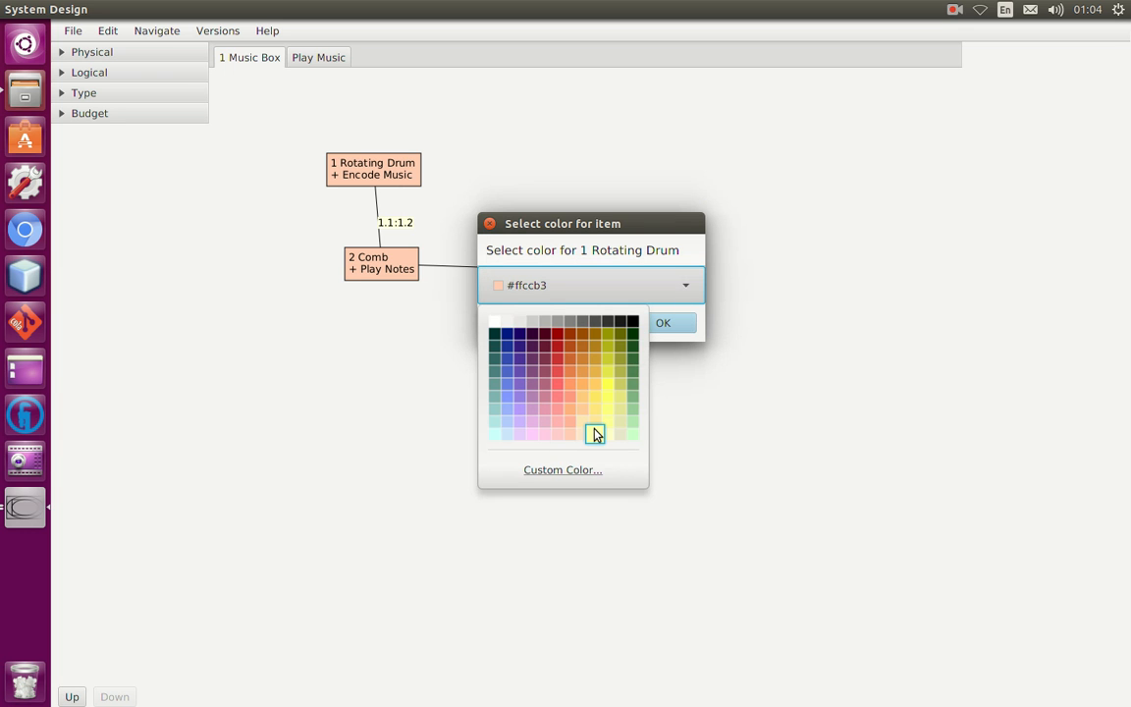
pyautogui.click(595, 422)
pyautogui.click(661, 322)
# Change the Comb item's colour to light pinkish purple
pyautogui.rightClick(386, 260)
pyautogui.click(441, 315)
pyautogui.click(579, 285)
pyautogui.click(565, 424)
pyautogui.click(638, 325)
# Move the Comb, Rotating Drum and User items further down in the 1 Music Box diagram
pyautogui.moveTo(382, 263); pyautogui.dragTo(391, 343)
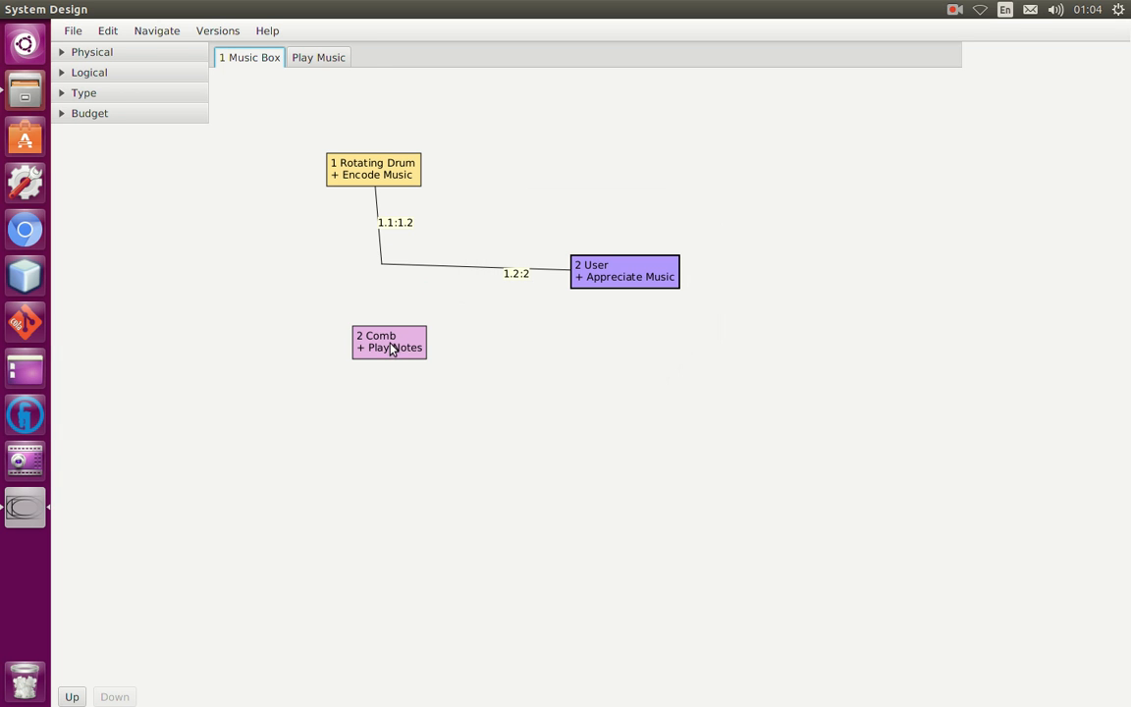
pyautogui.moveTo(401, 169); pyautogui.dragTo(416, 239)
pyautogui.moveTo(631, 268); pyautogui.dragTo(586, 342)
# Review the Play Music diagram's differences from the master branch and switch the comparison off
pyautogui.click(317, 58)
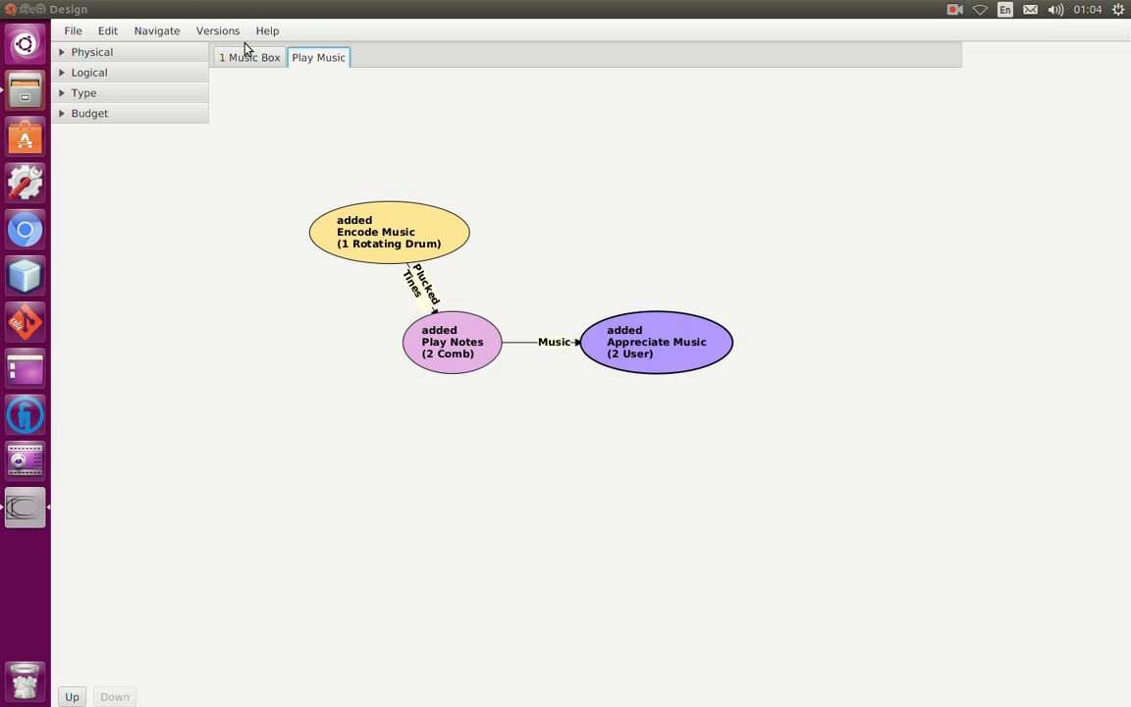
pyautogui.click(218, 27)
pyautogui.moveTo(218, 30)
pyautogui.moveTo(285, 56)
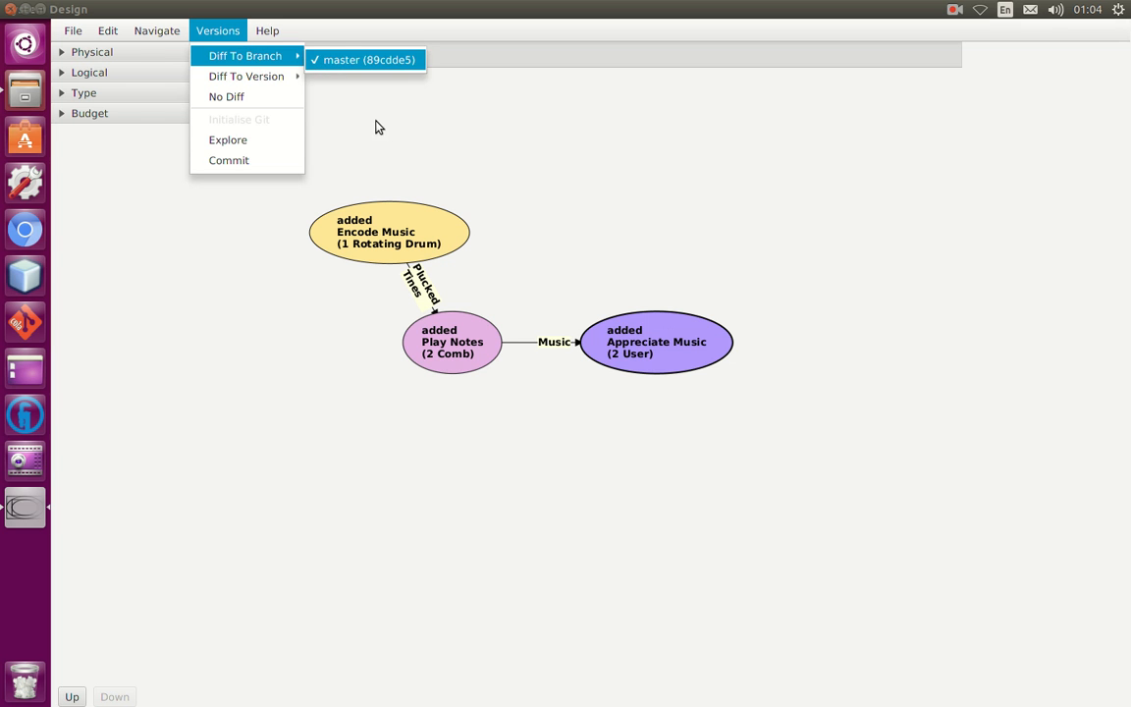
pyautogui.click(275, 104)
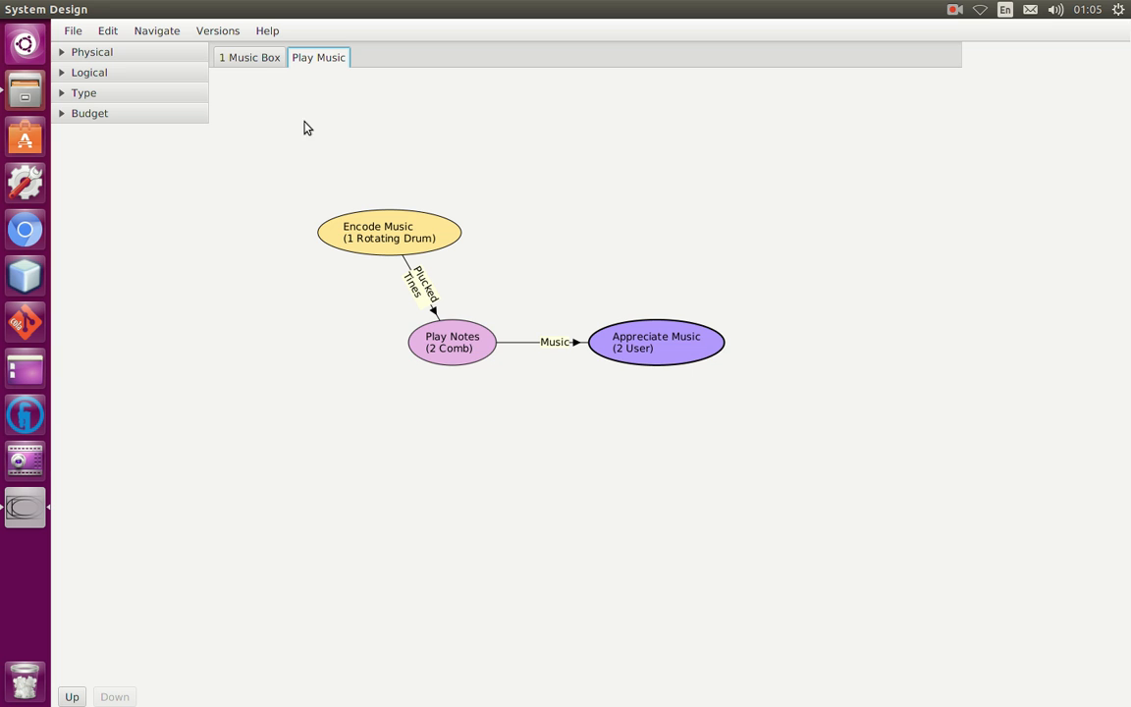
# Compare the Play Music and 1 Music Box diagrams with the master branch
pyautogui.click(268, 56)
pyautogui.click(318, 59)
pyautogui.click(268, 56)
pyautogui.click(318, 58)
pyautogui.moveTo(209, 31)
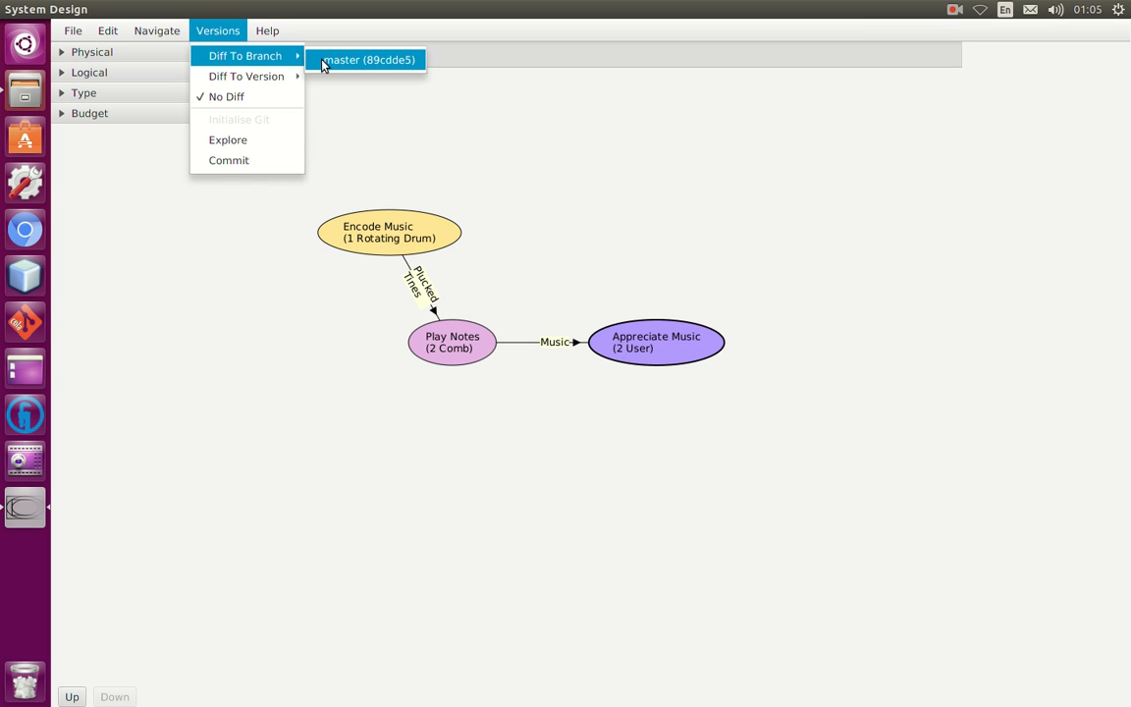
pyautogui.click(334, 56)
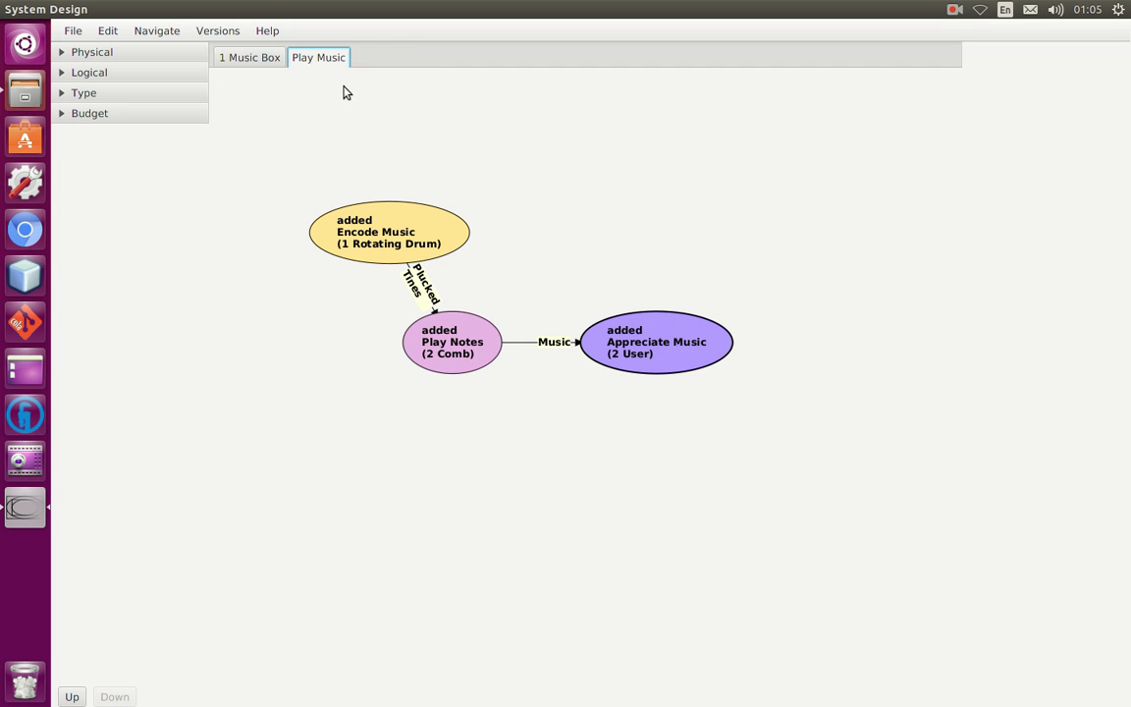
pyautogui.click(265, 58)
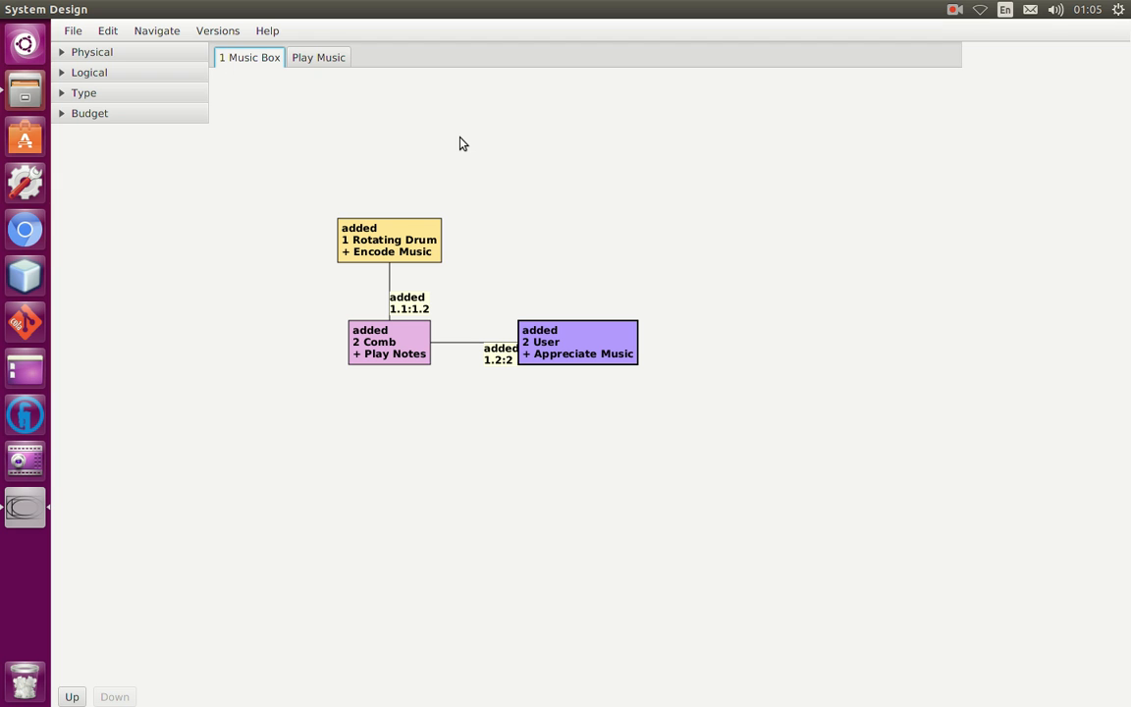
# Go up to the top level and move Play Music higher and Appreciate Music lower in the Unallocated Functions diagram
pyautogui.hotkey('alt', 'Up')
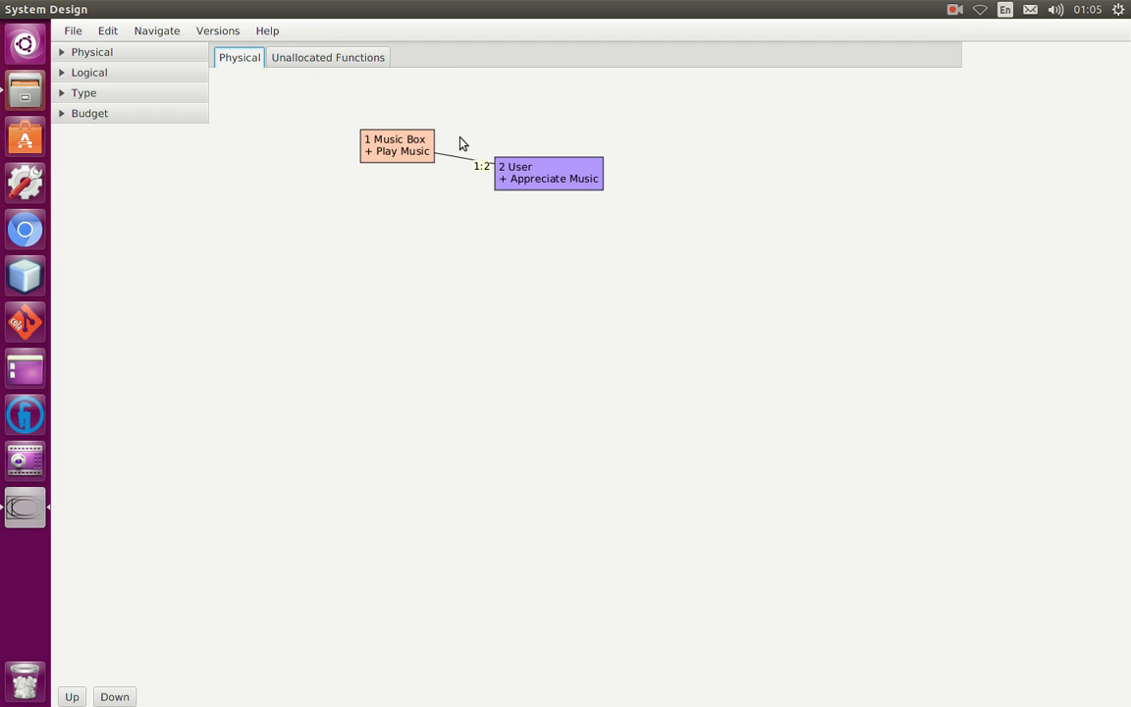
pyautogui.click(324, 57)
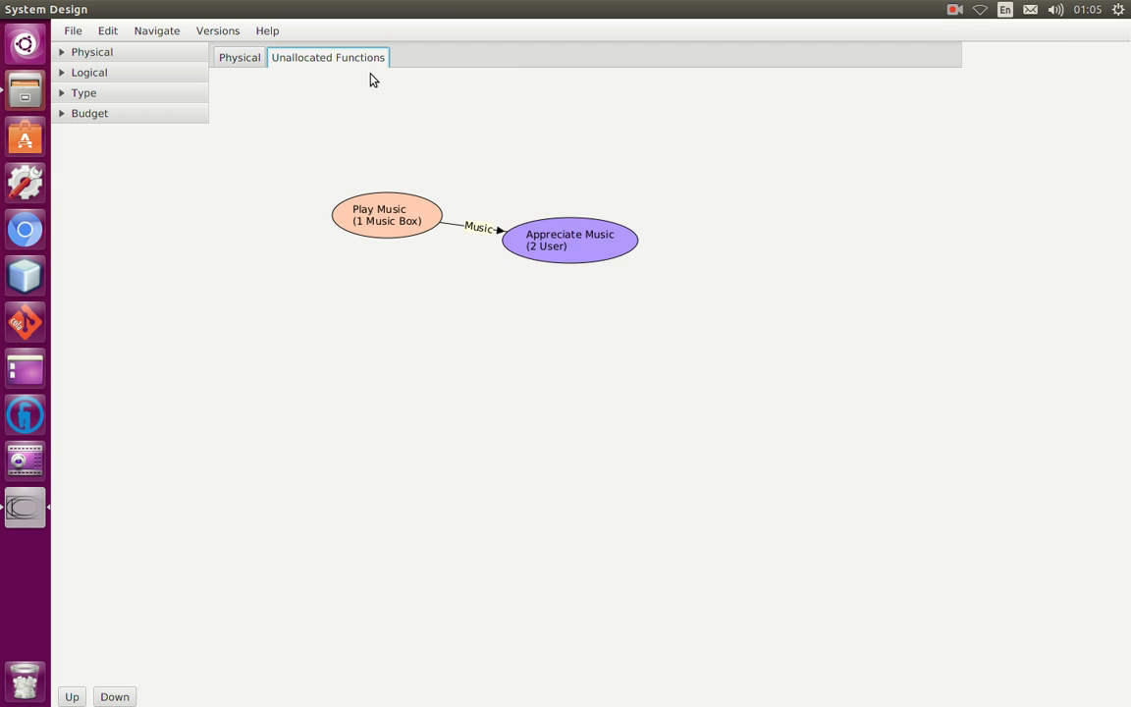
pyautogui.moveTo(391, 207); pyautogui.dragTo(410, 169)
pyautogui.moveTo(580, 253); pyautogui.dragTo(580, 308)
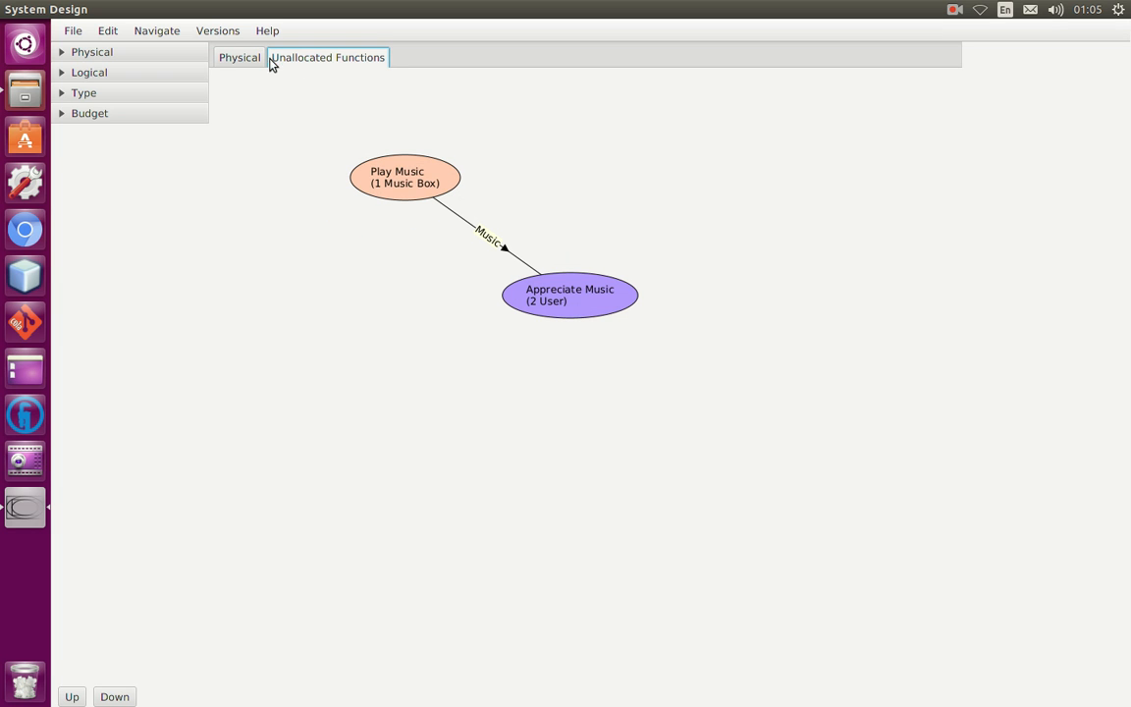
# Align the Music Box and User items horizontally in the top-level Physical diagram and return to Unallocated Functions
pyautogui.click(241, 57)
pyautogui.moveTo(438, 162); pyautogui.dragTo(428, 188)
pyautogui.moveTo(533, 201)
pyautogui.mouseDown()
pyautogui.moveTo(530, 268)
pyautogui.moveTo(551, 186)
pyautogui.mouseUp()
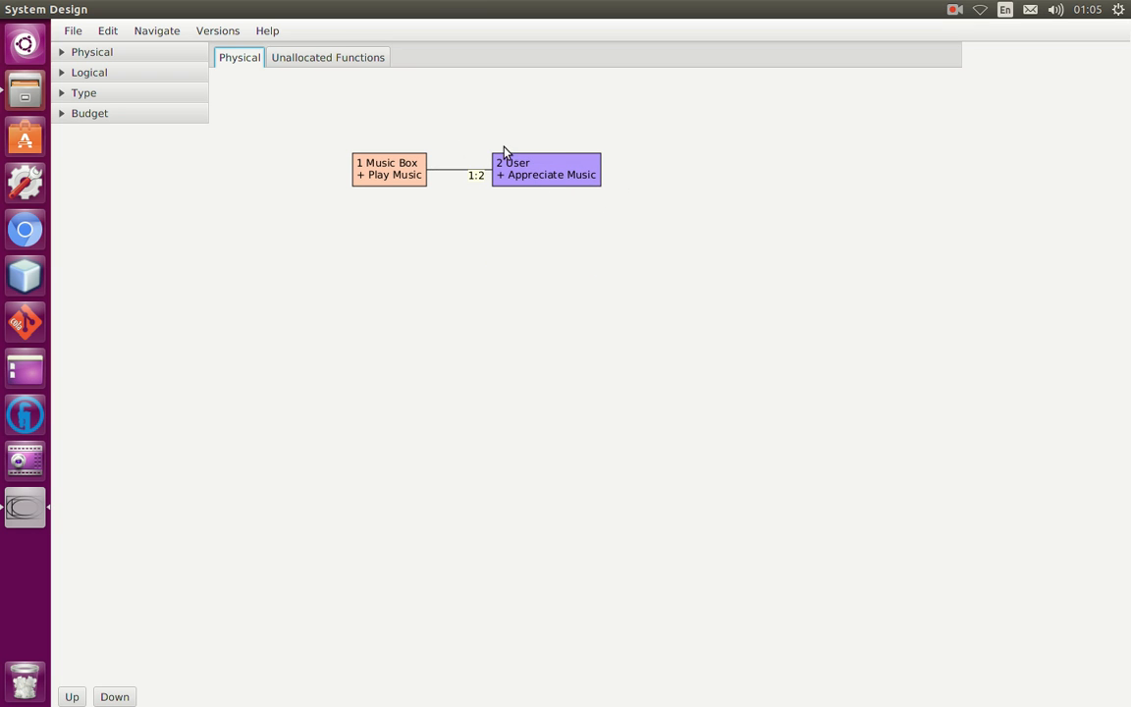
pyautogui.click(381, 63)
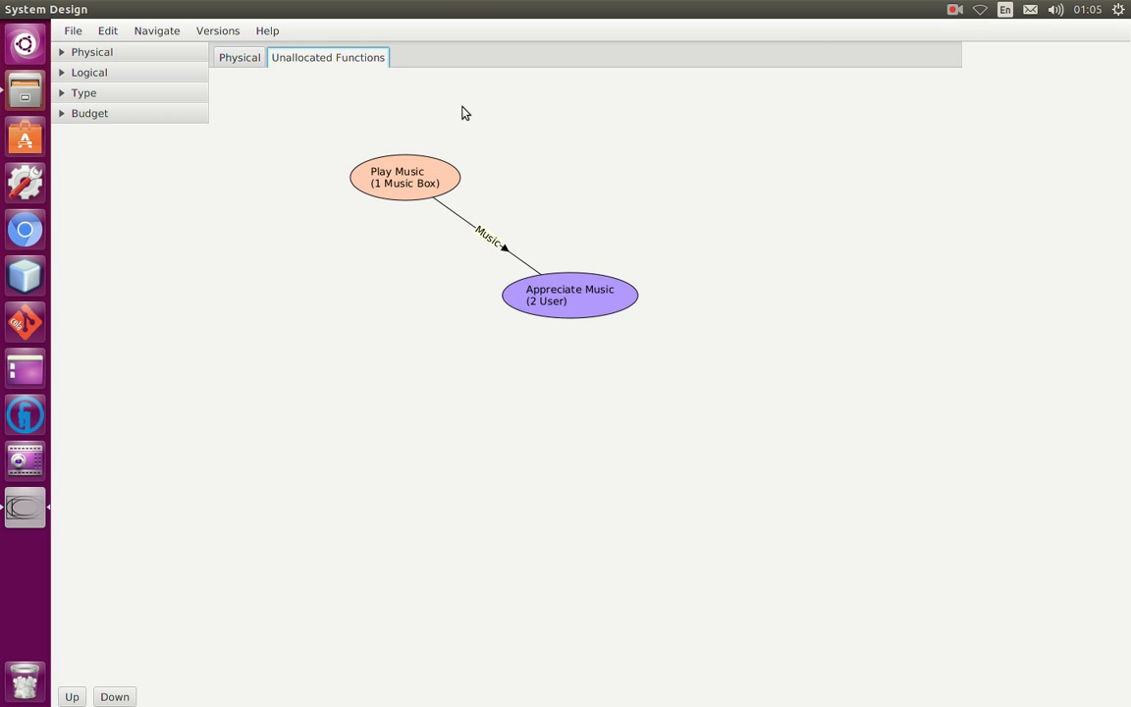
# Go down to the 1 Music Box diagram, then save and commit the design with the message "Initial Conceptual Design"
pyautogui.press('alt')
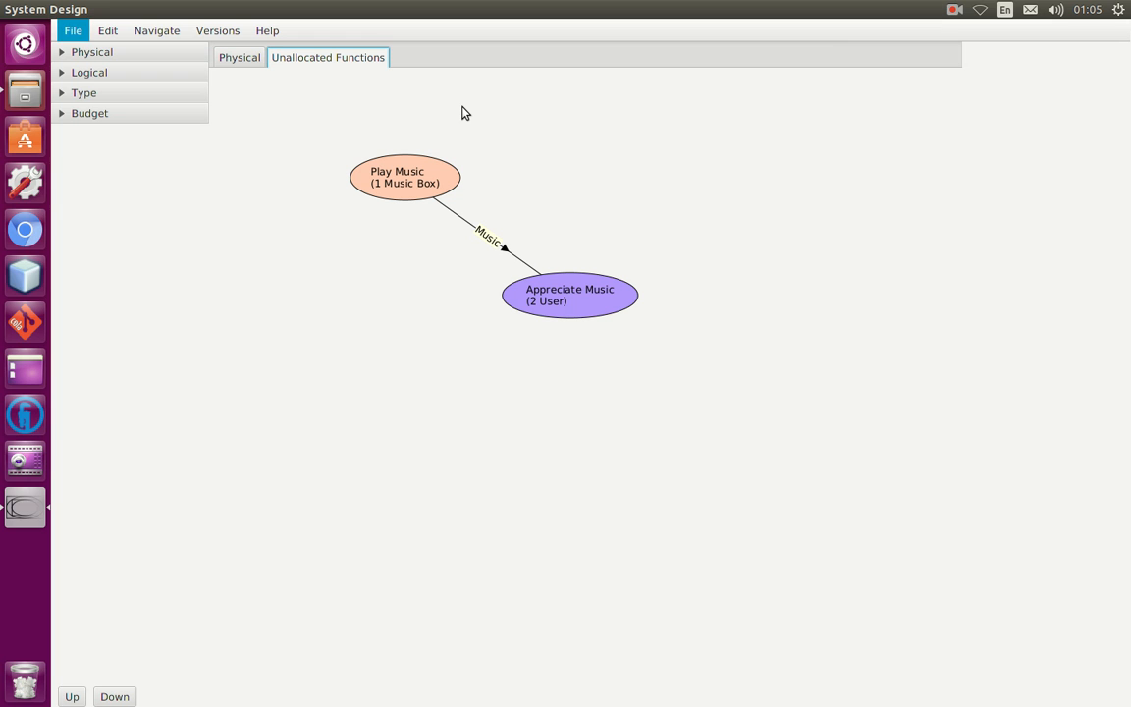
pyautogui.press('Escape')
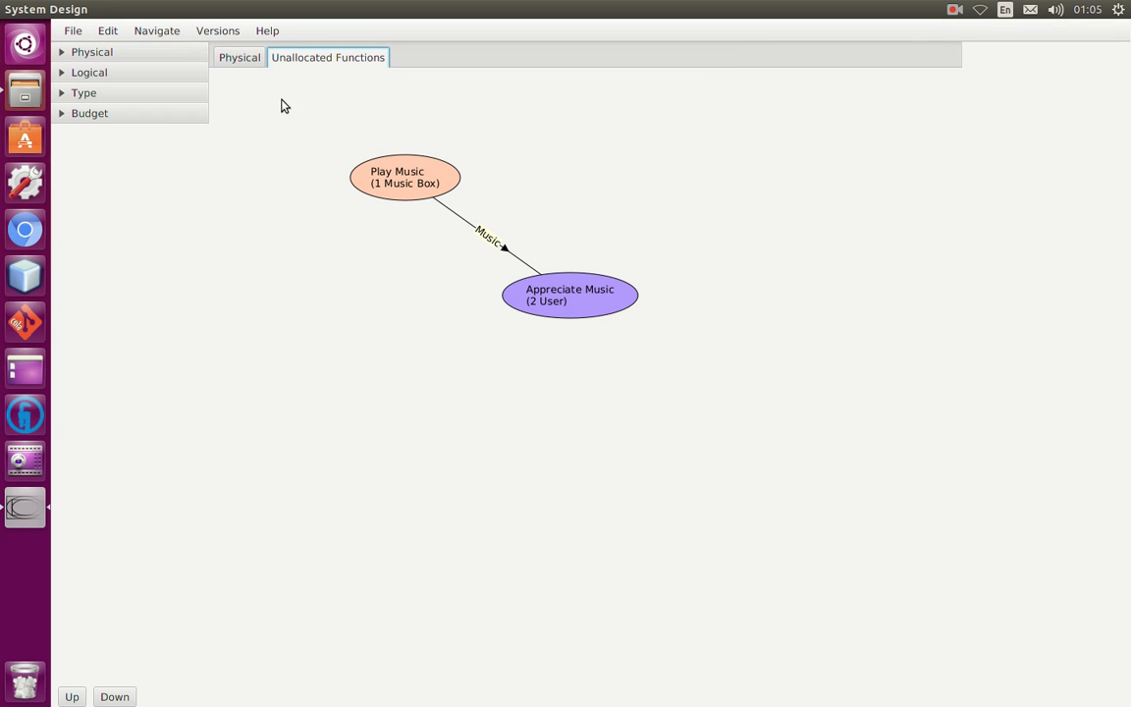
pyautogui.click(157, 31)
pyautogui.click(196, 77)
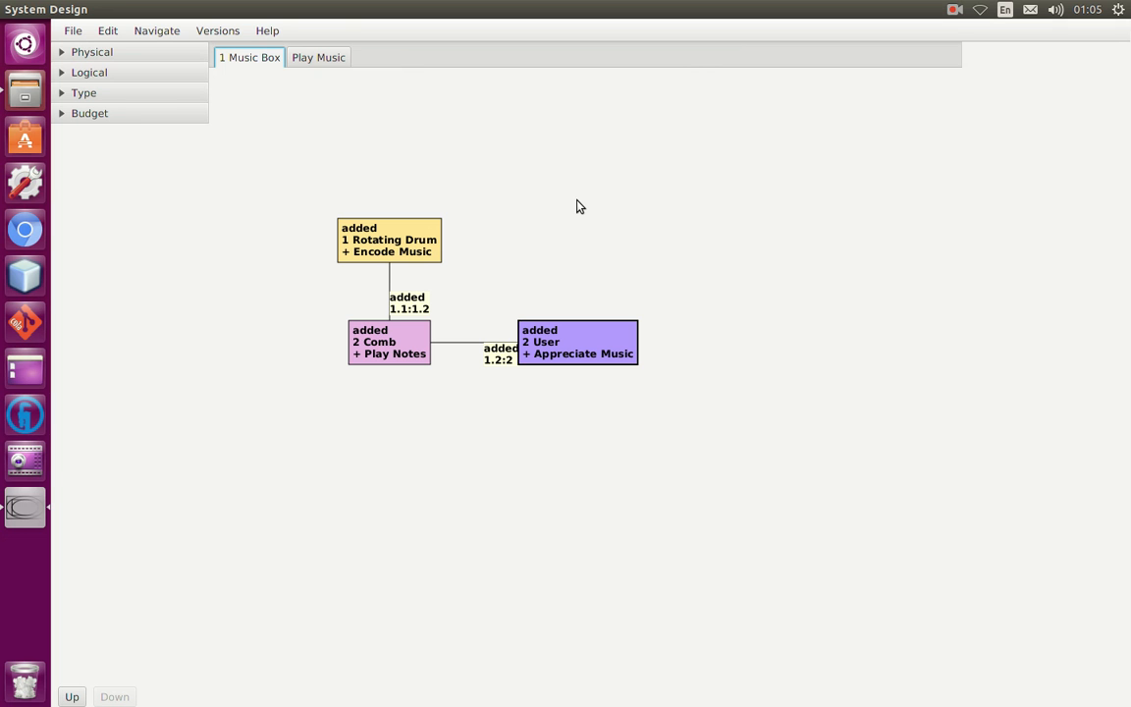
pyautogui.click(234, 35)
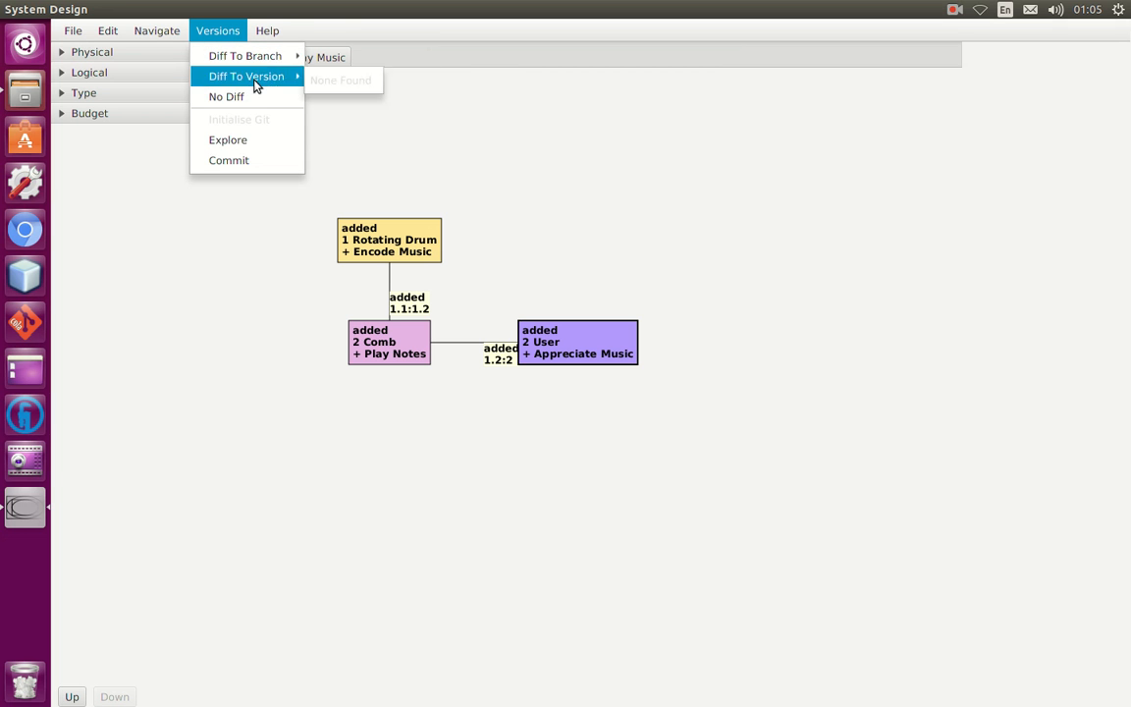
pyautogui.click(268, 159)
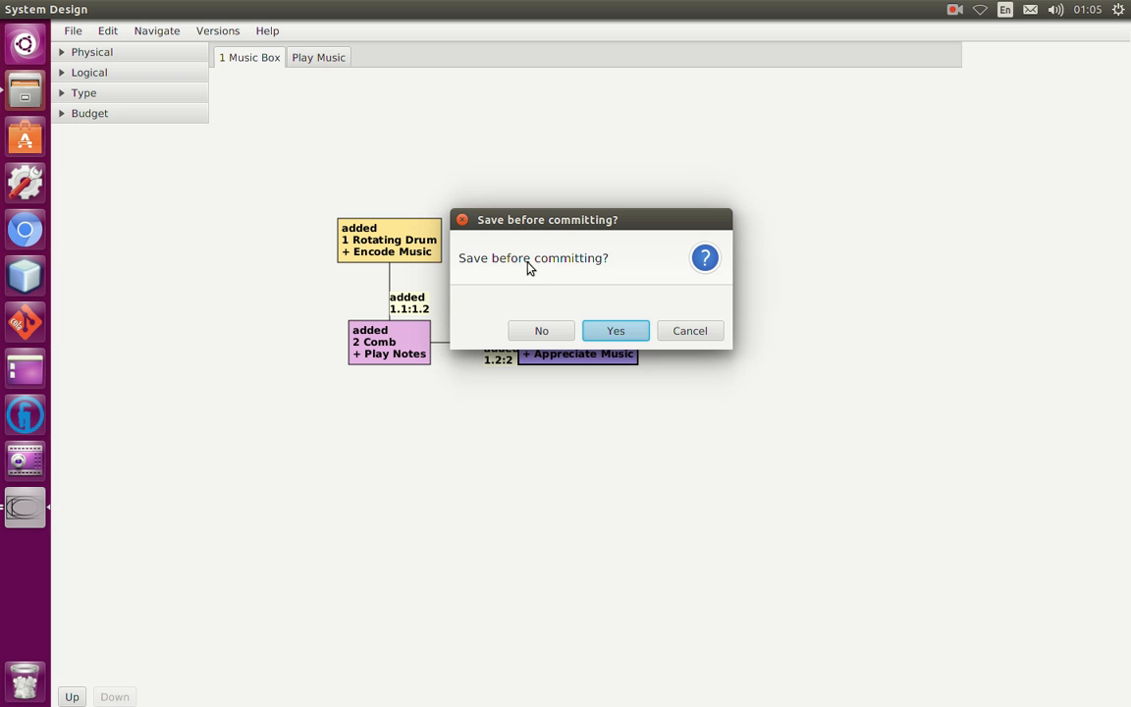
pyautogui.click(603, 327)
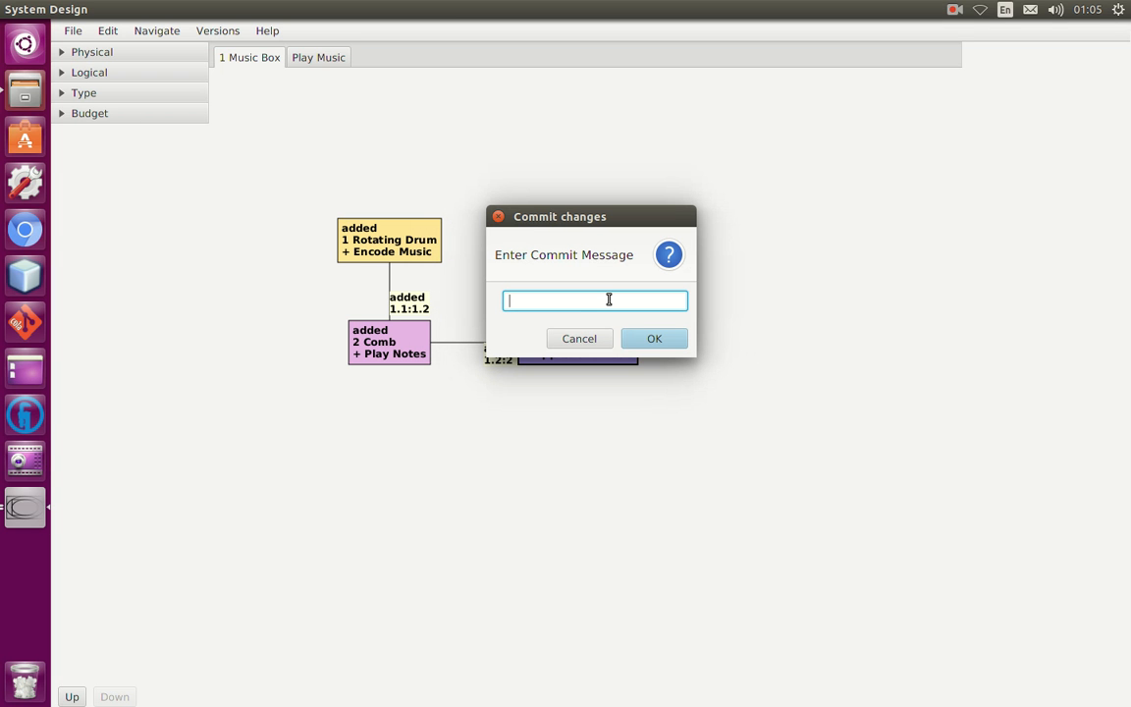
pyautogui.write('Initial Conceptual Design')
pyautogui.click(667, 338)
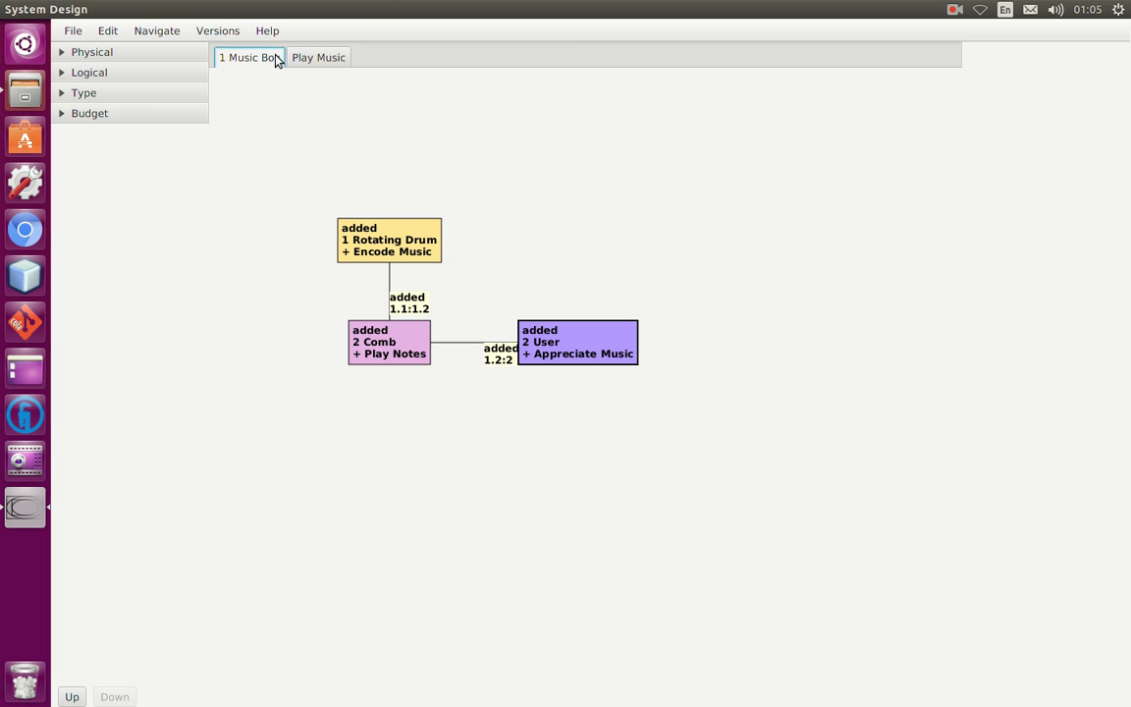
# Switch off the version comparison in the 1 Music Box diagram
pyautogui.click(236, 33)
pyautogui.moveTo(274, 61)
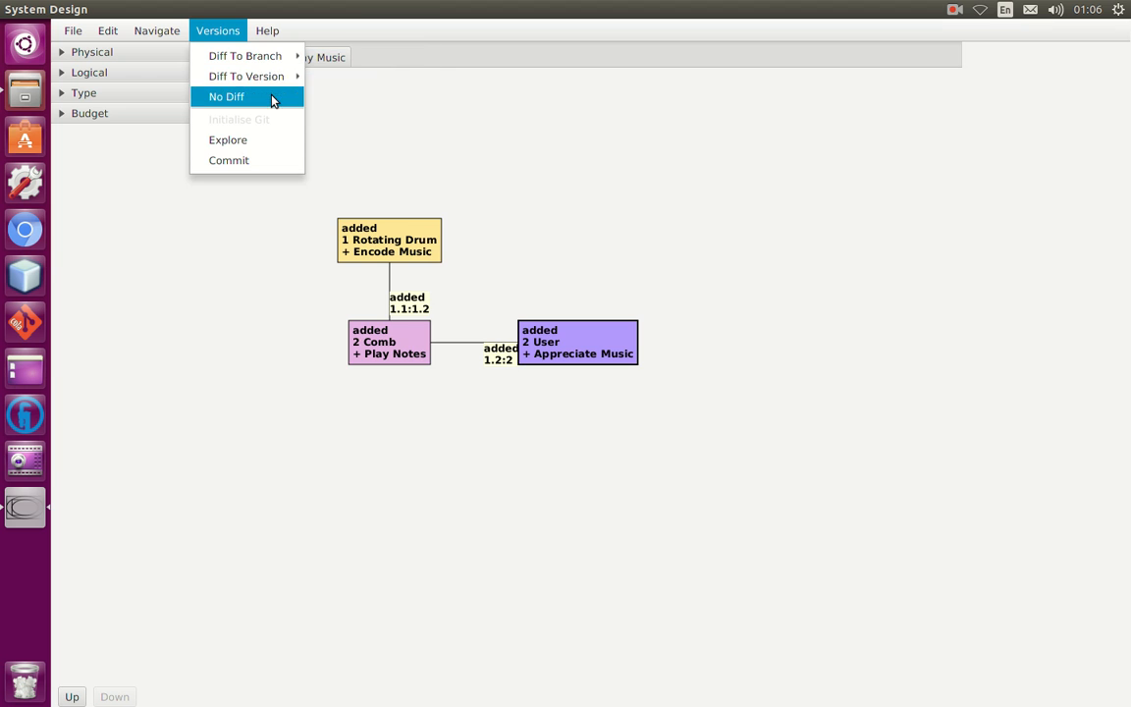
pyautogui.click(265, 96)
pyautogui.click(218, 30)
pyautogui.click(339, 61)
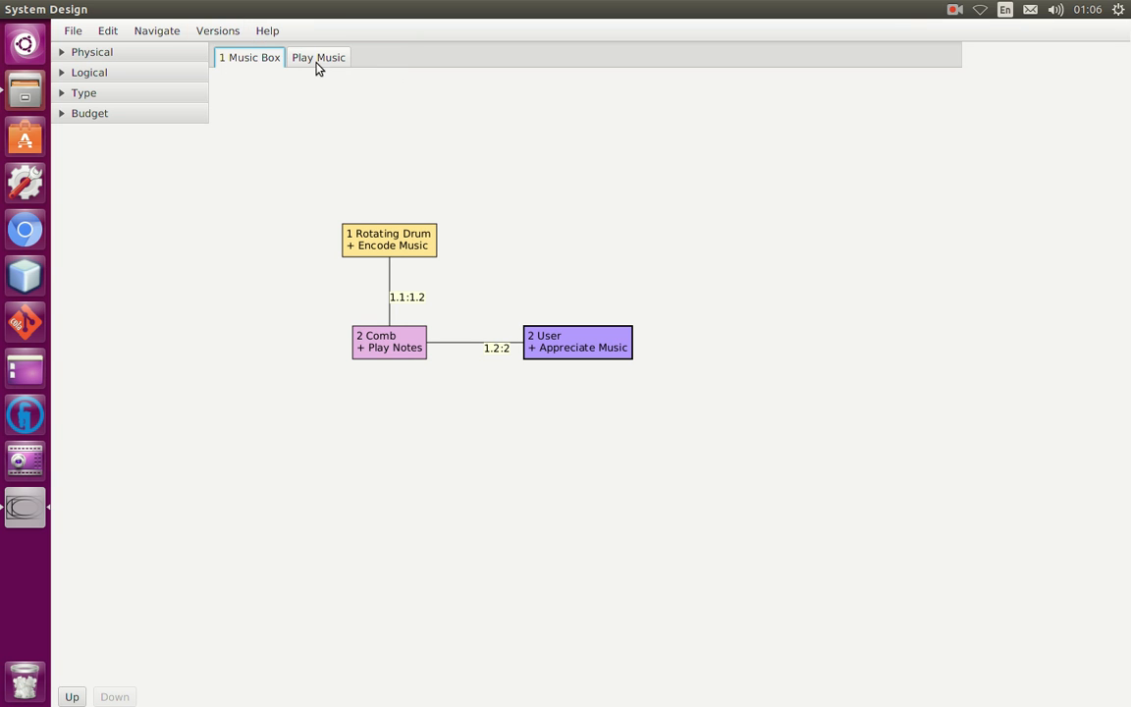
pyautogui.click(218, 31)
pyautogui.moveTo(253, 56)
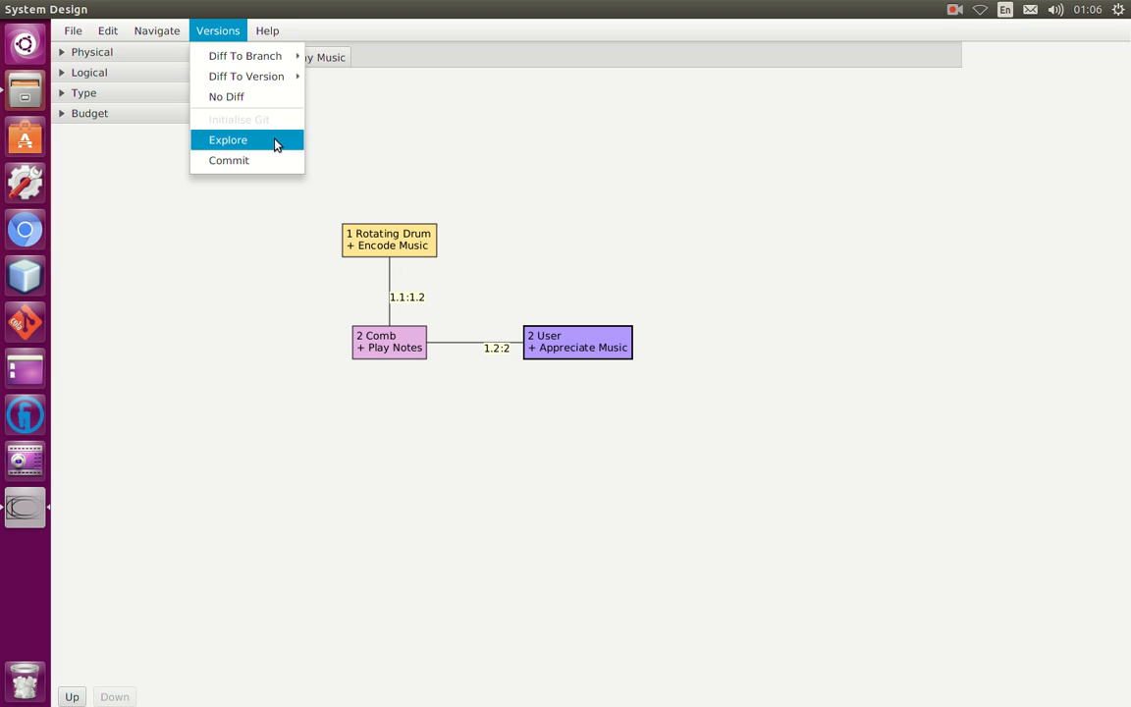
pyautogui.moveTo(274, 75)
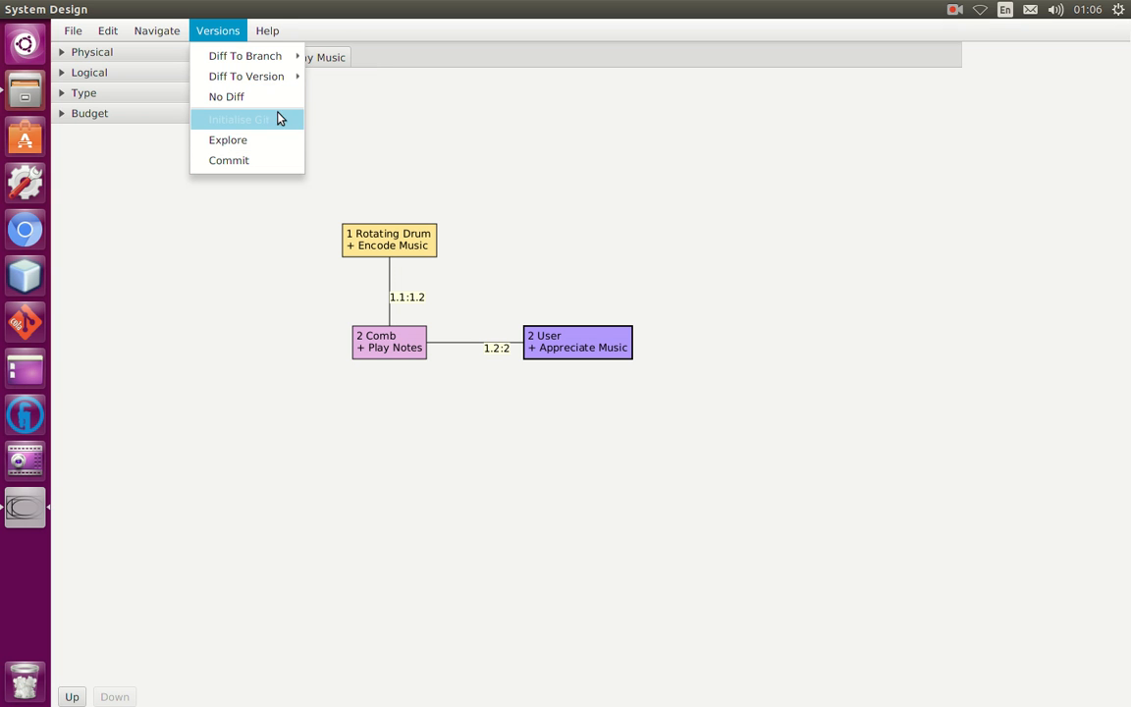
pyautogui.click(403, 142)
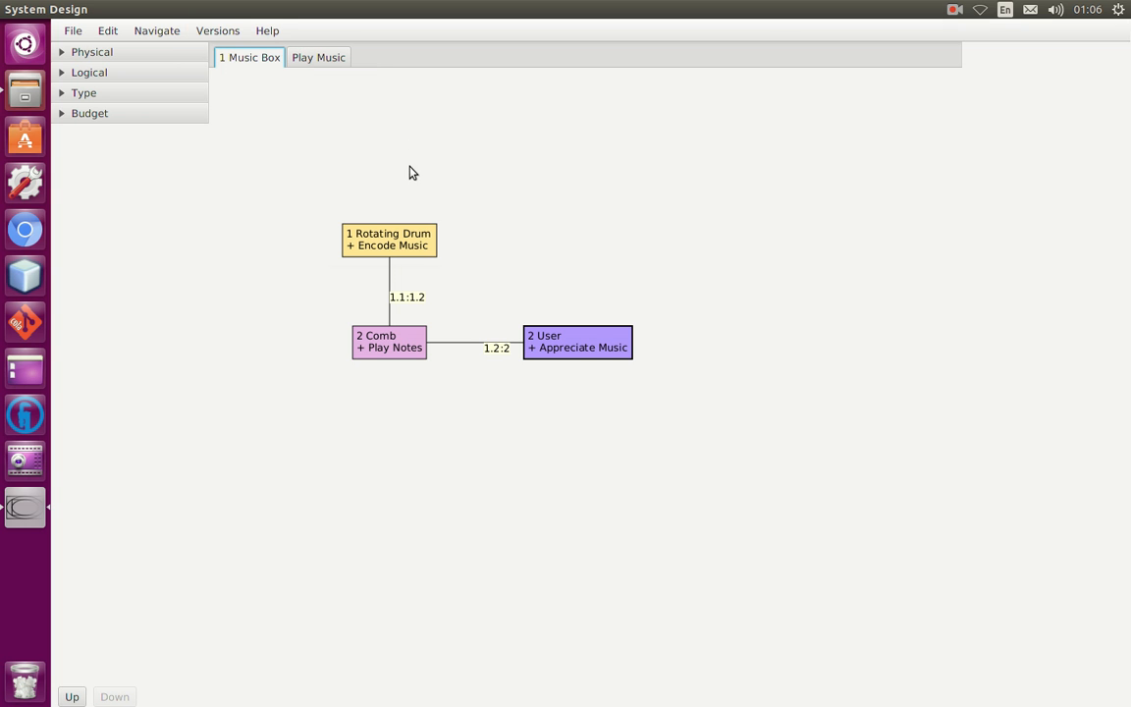
# Switch to the Files window and look through the 1 Music Box subfolder of the Playground folder
pyautogui.rightClick(529, 362)
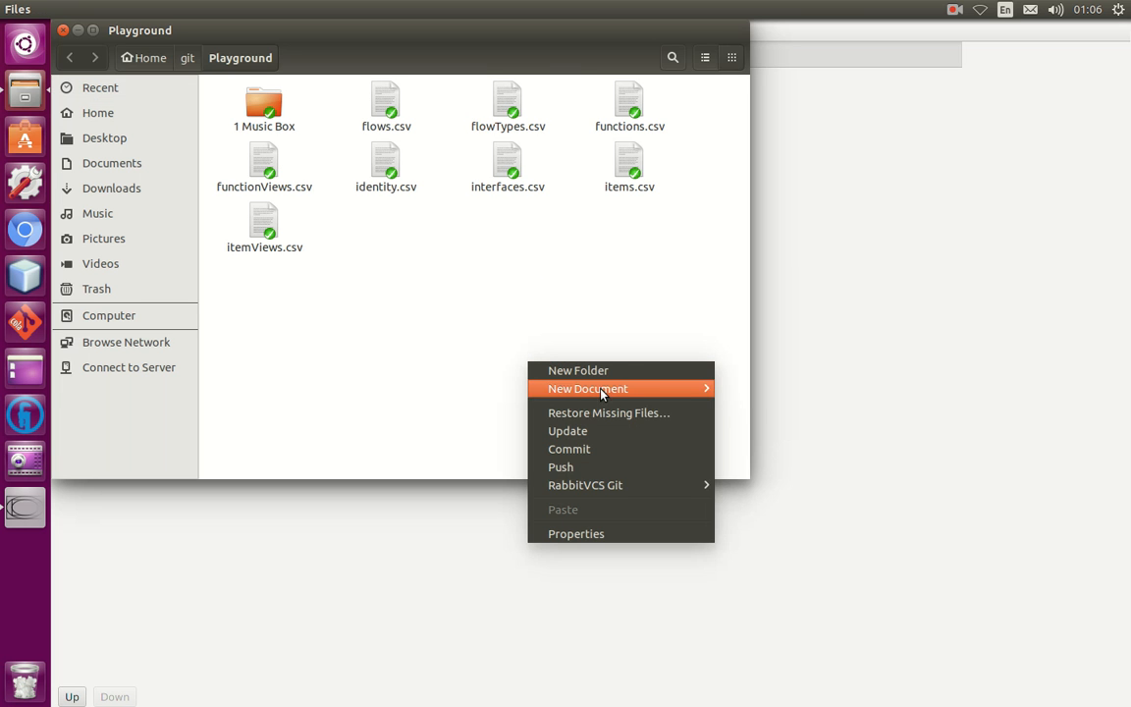
pyautogui.click(277, 116)
pyautogui.doubleClick(275, 114)
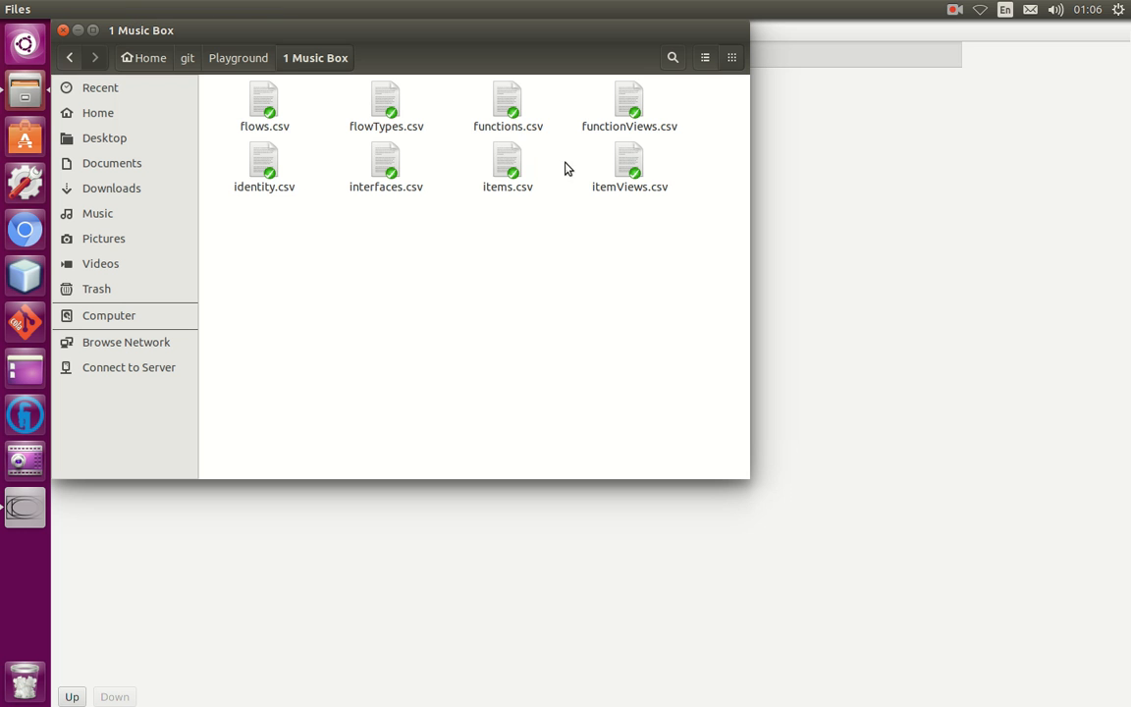
pyautogui.press('BackSpace')
# Open identity.csv from the Playground folder in LibreOffice Calc, inspect its id, name and uuid columns, and close it
pyautogui.doubleClick(388, 163)
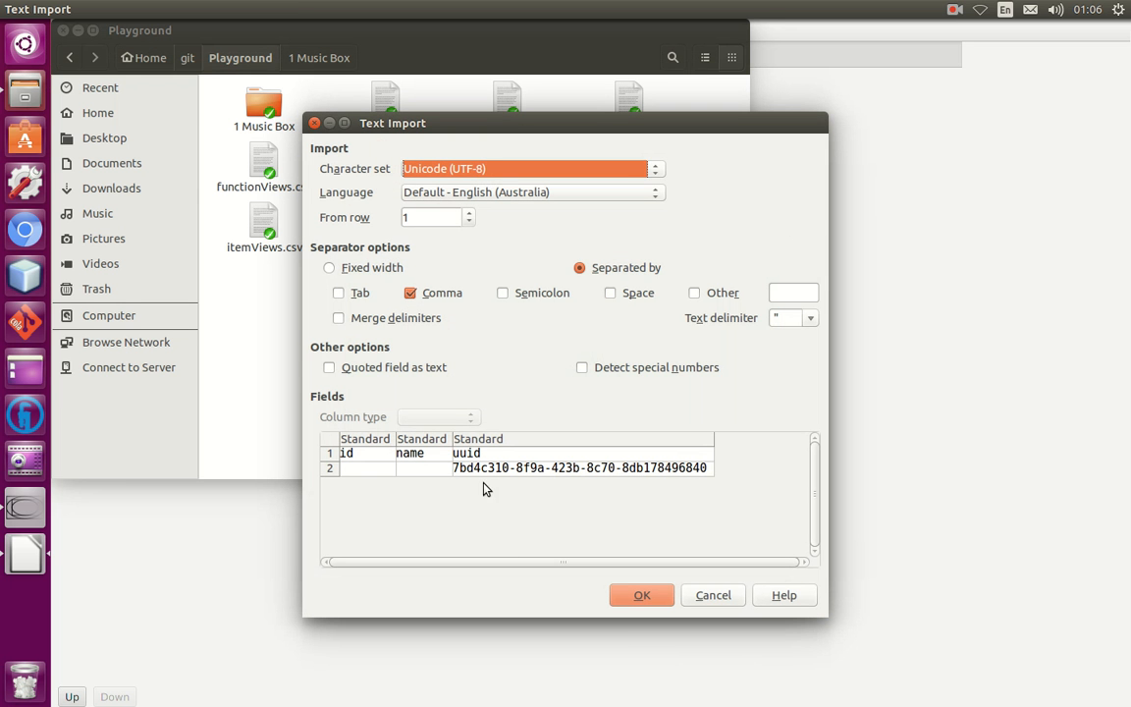
pyautogui.click(664, 592)
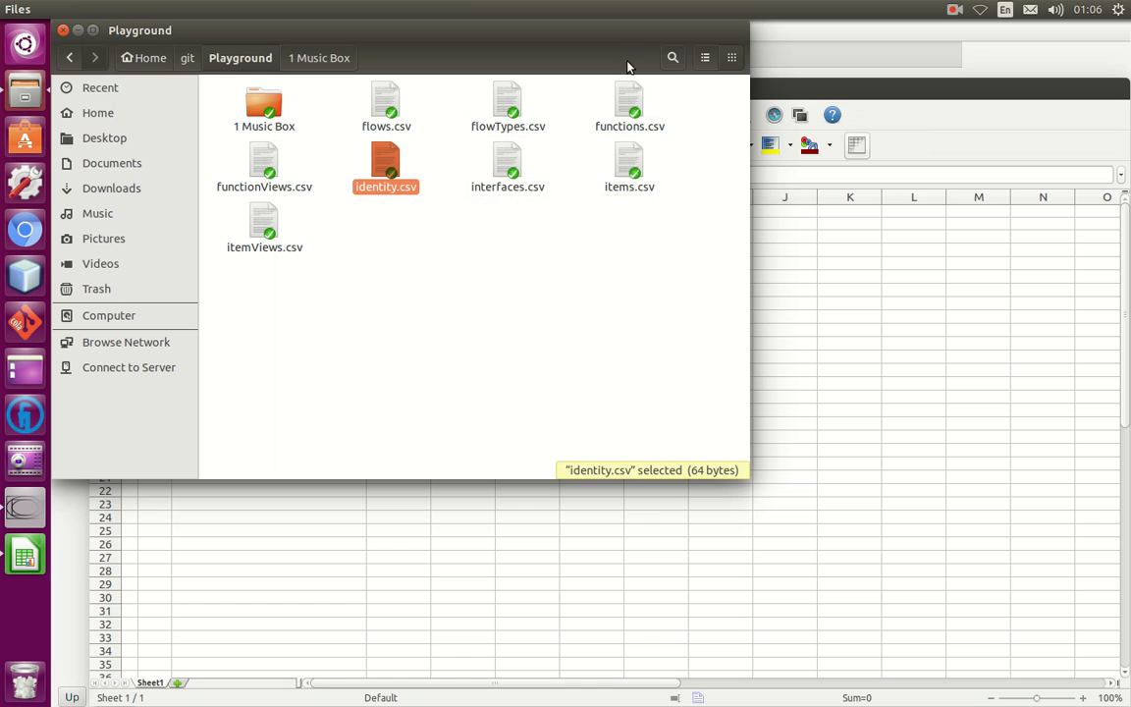
pyautogui.click(832, 108)
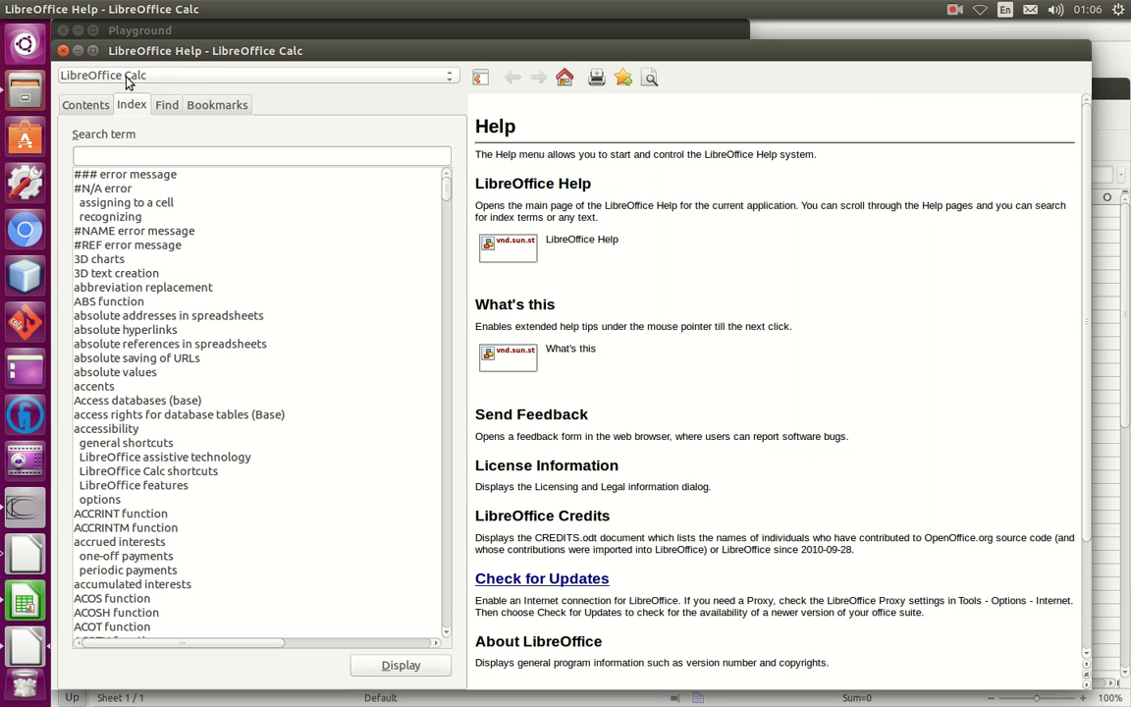
pyautogui.click(62, 51)
pyautogui.doubleClick(952, 88)
pyautogui.click(224, 143)
pyautogui.doubleClick(222, 140)
pyautogui.click(204, 156)
pyautogui.click(195, 145)
pyautogui.click(220, 159)
pyautogui.hotkey('ctrl', 'q')
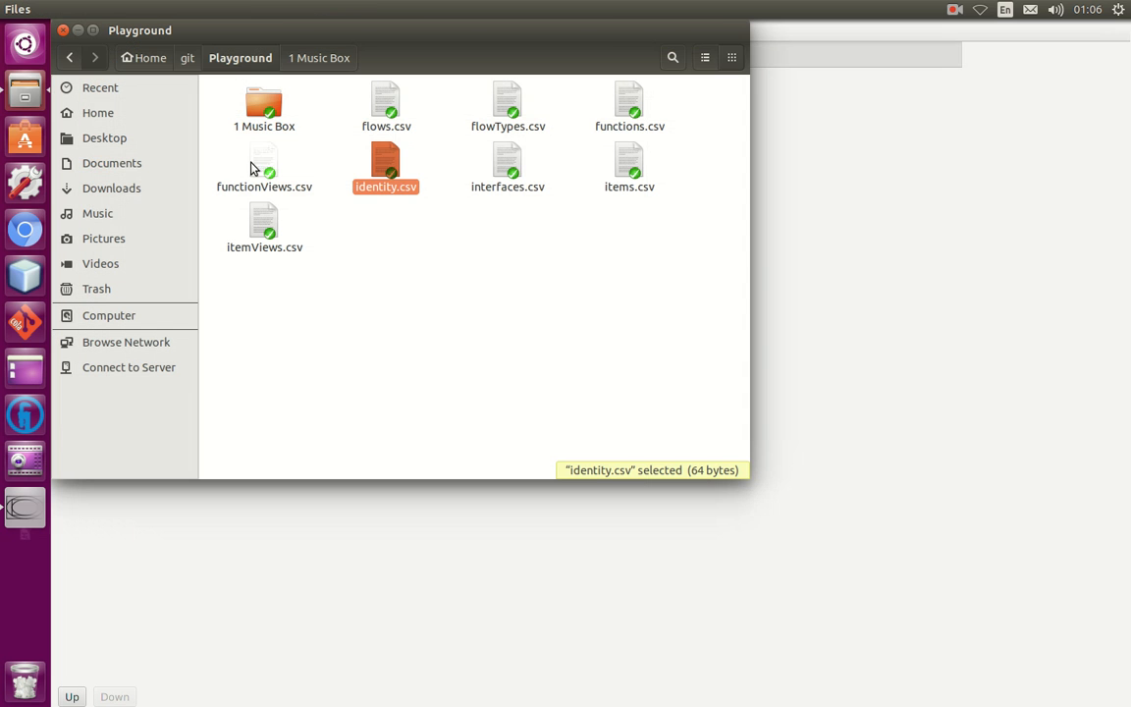
# Open interfaces.csv with comma separation in LibreOffice Calc, examine its description and item columns, and close it
pyautogui.doubleClick(507, 162)
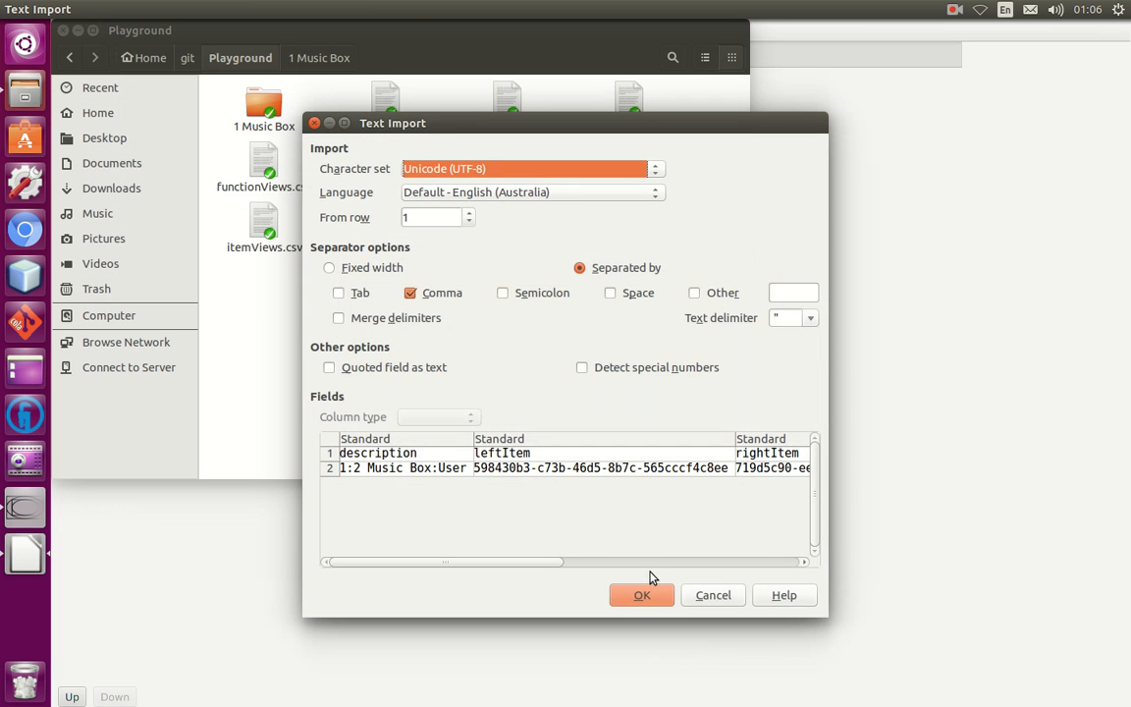
pyautogui.click(643, 595)
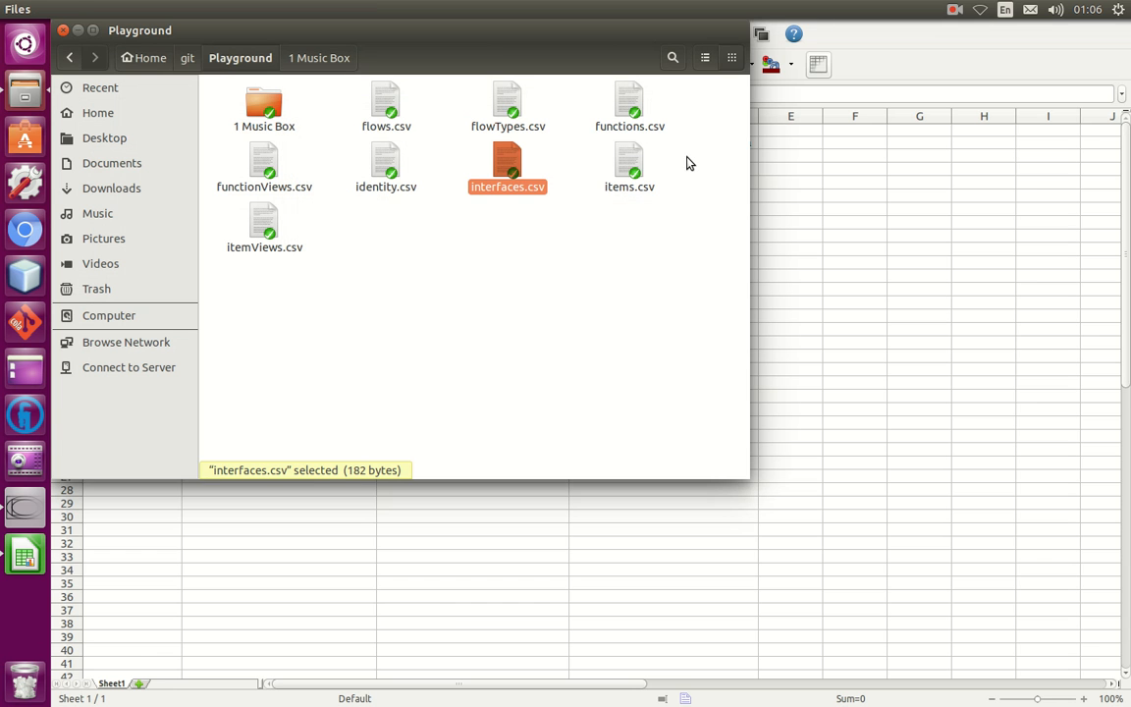
pyautogui.hotkey('alt', 'Tab')
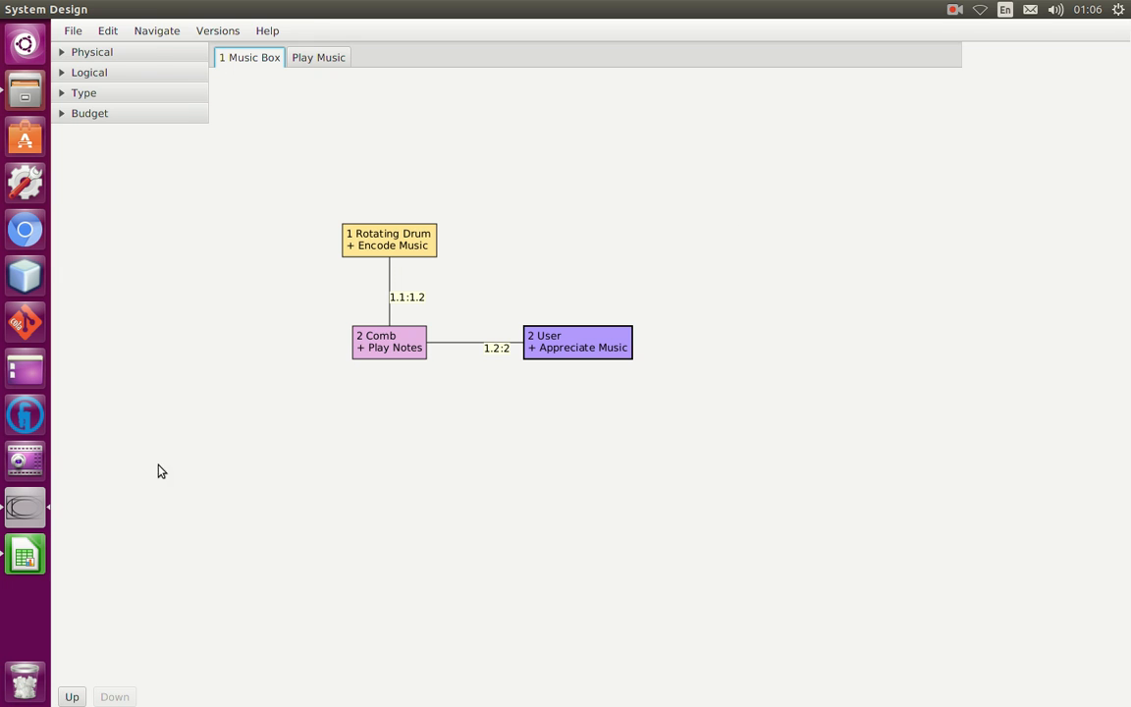
pyautogui.hotkey('alt', 'Tab')
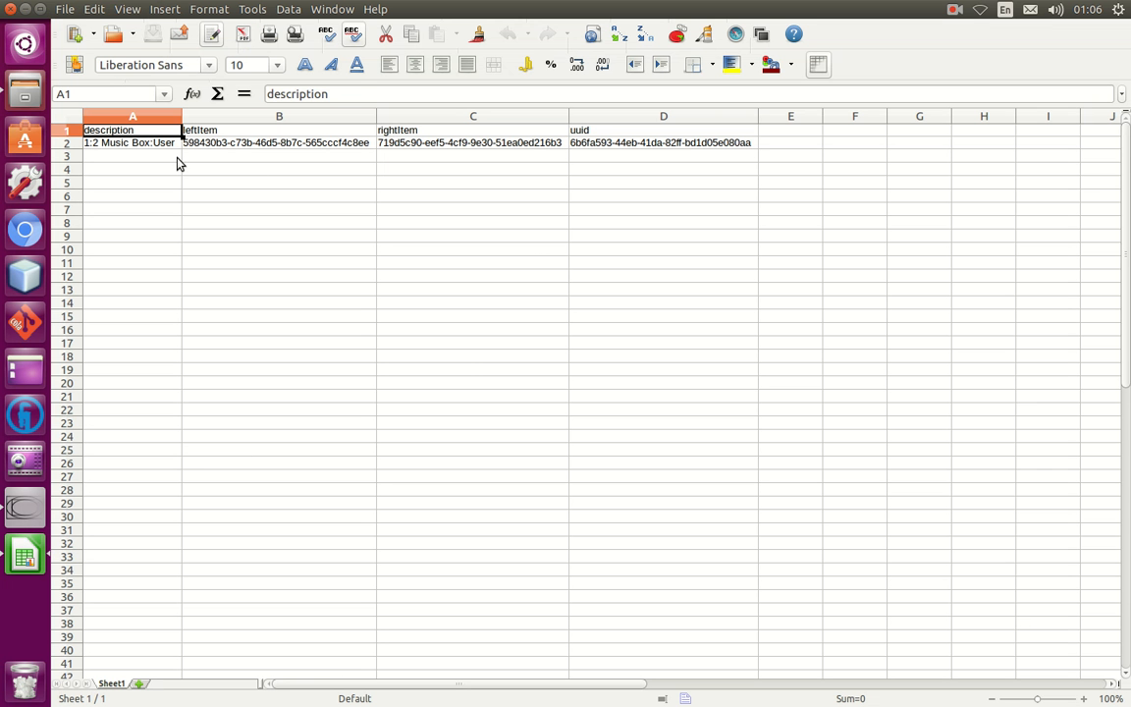
pyautogui.click(157, 147)
pyautogui.keyDown('shift'); pyautogui.click(140, 129); pyautogui.keyUp('shift')
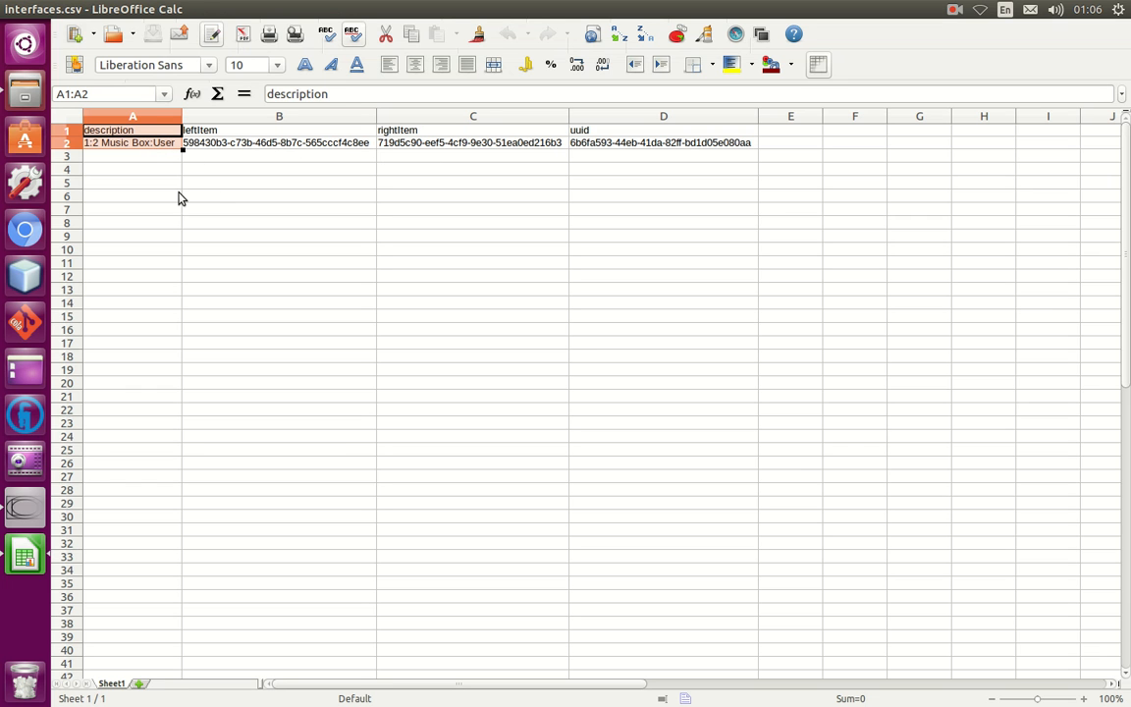
pyautogui.click(302, 224)
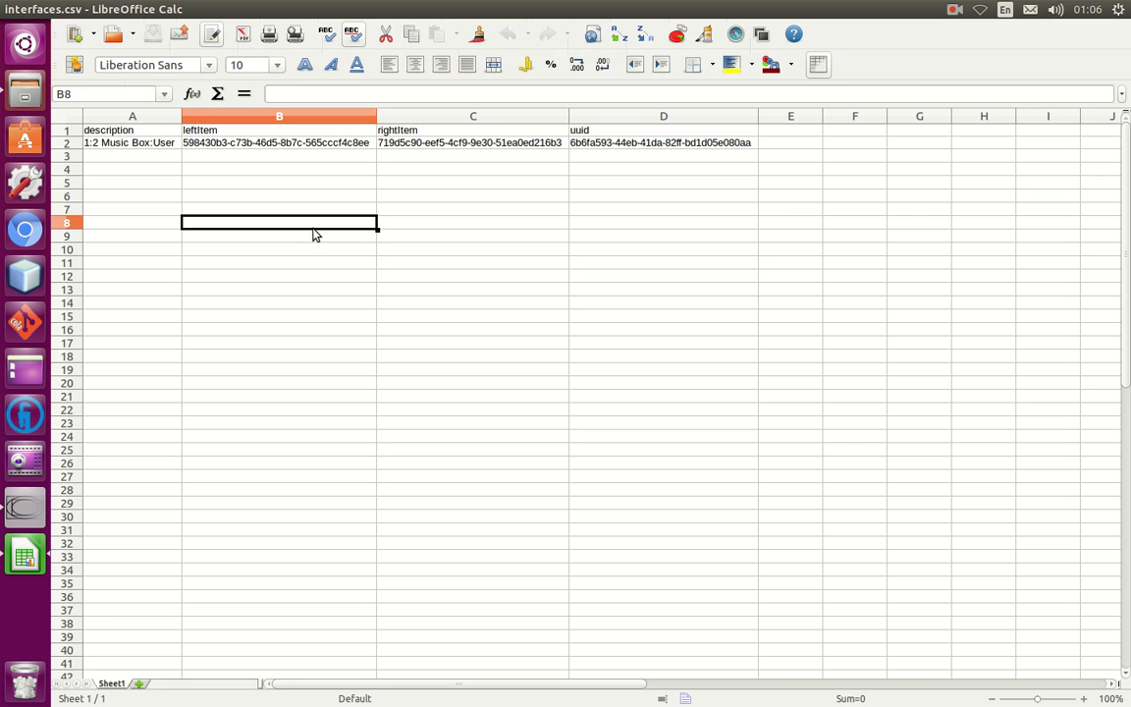
pyautogui.hotkey('ctrl', 'q')
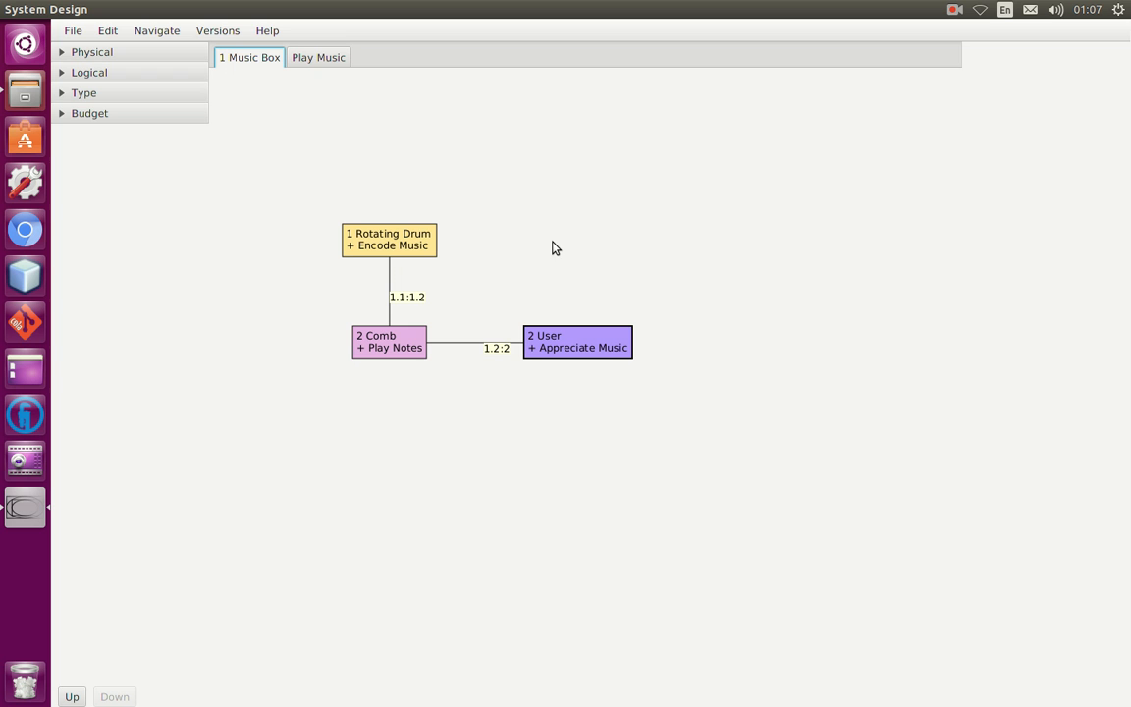
# Switch to the Files window and add a Git tag named v2.0 at revision master to the Playground repository with RabbitVCS
pyautogui.hotkey('alt', 'Tab')
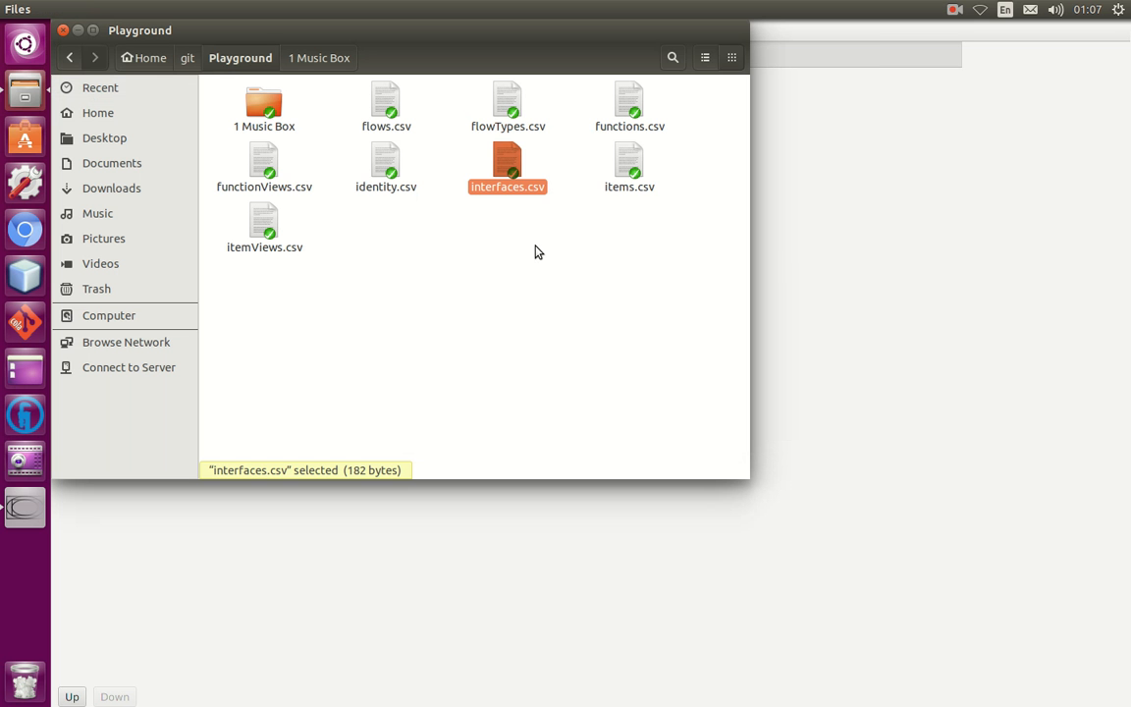
pyautogui.rightClick(509, 276)
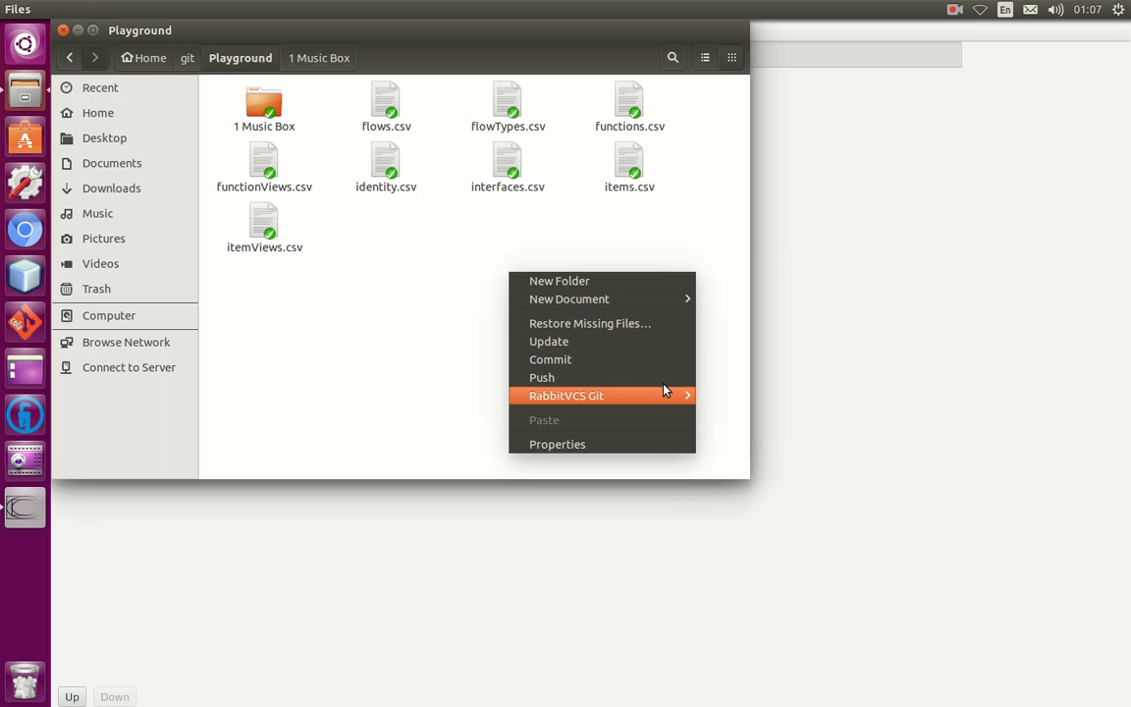
pyautogui.moveTo(655, 393)
pyautogui.click(743, 518)
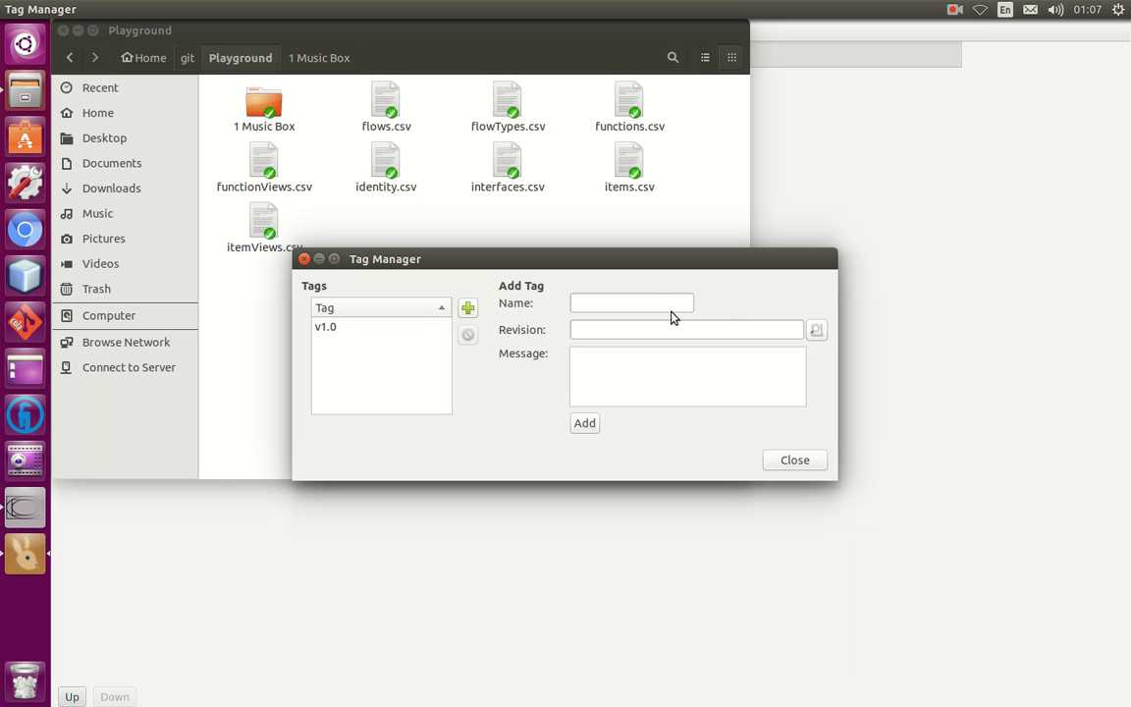
pyautogui.click(628, 308)
pyautogui.write('v')
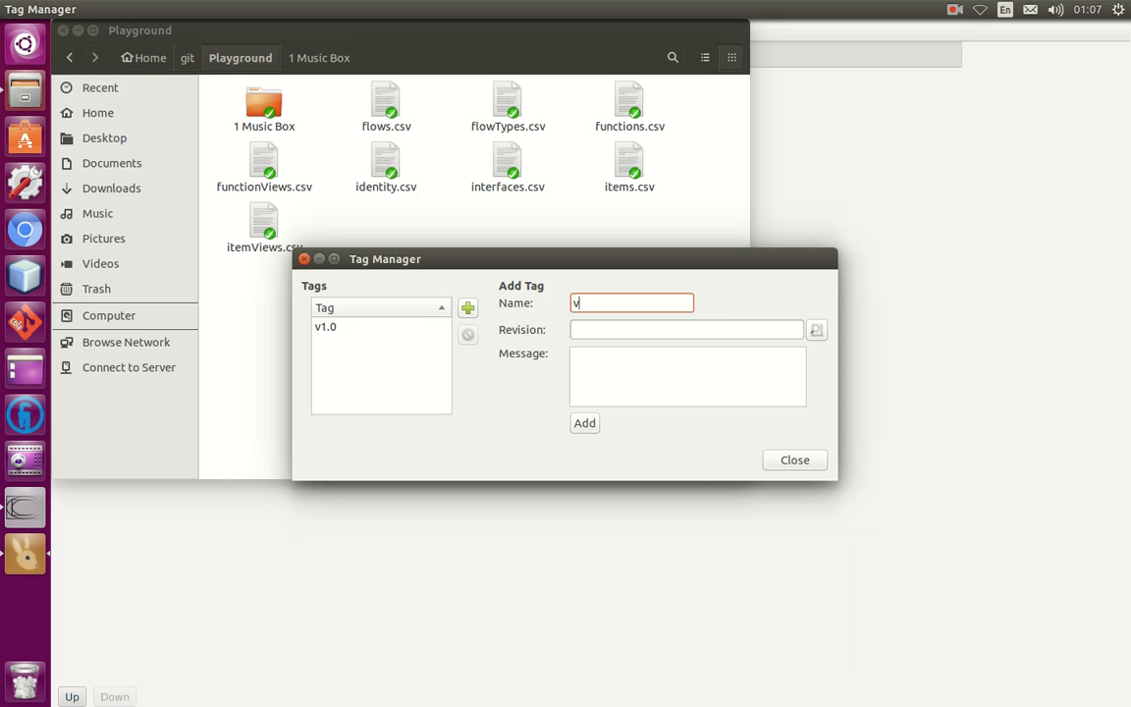
pyautogui.write('2.0')
pyautogui.click(793, 336)
pyautogui.write('ma')
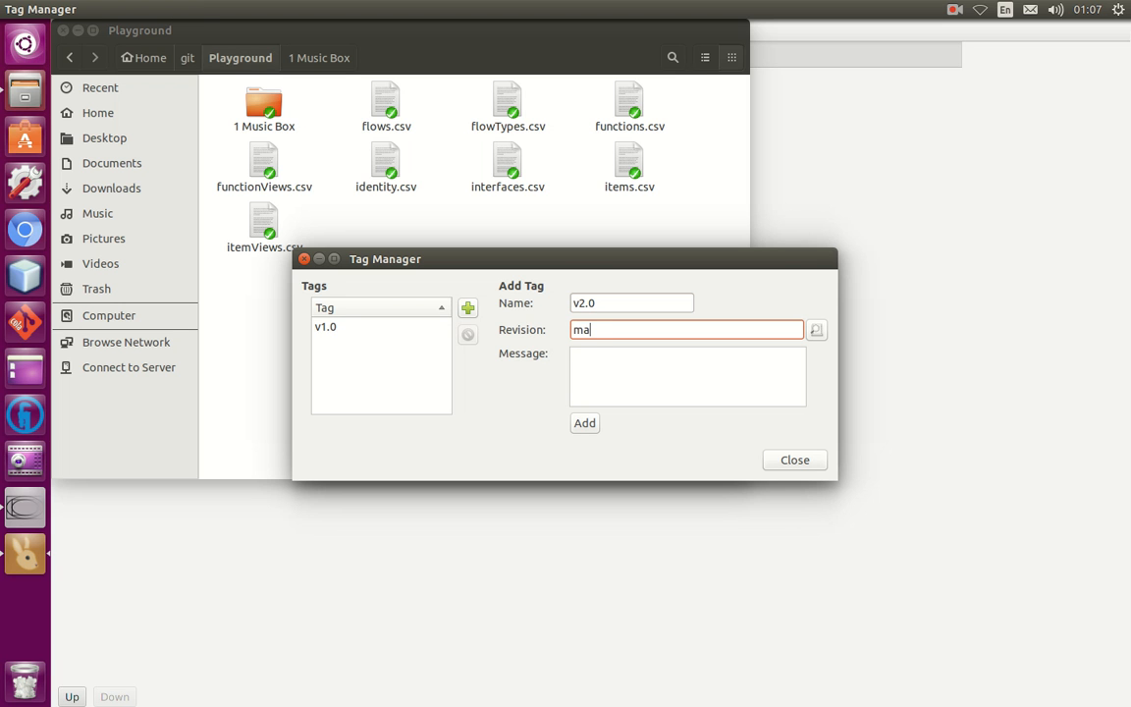
pyautogui.write('ster')
pyautogui.click(589, 427)
# Inspect the details of the v1.0 and v2.0 tags, then close the Tag Manager
pyautogui.click(363, 328)
pyautogui.click(366, 344)
pyautogui.press('Up')
pyautogui.click(365, 344)
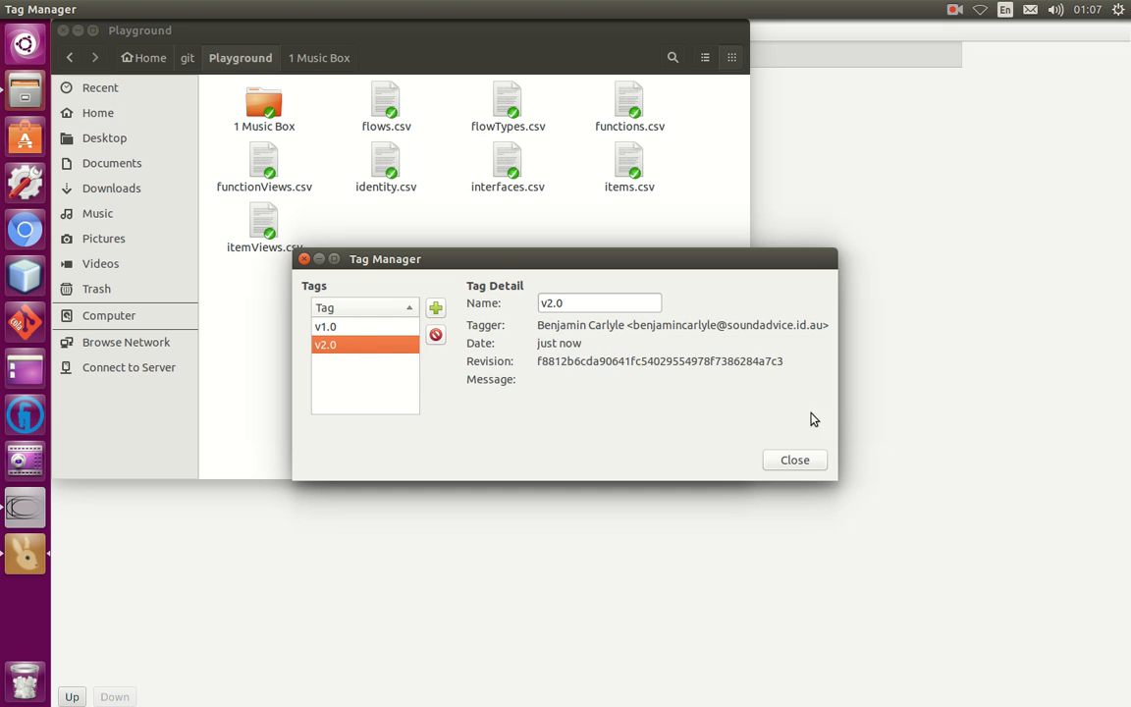
pyautogui.click(815, 459)
# Switch back to System Design and check which versions and branches are offered for comparison
pyautogui.hotkey('alt', 'Tab')
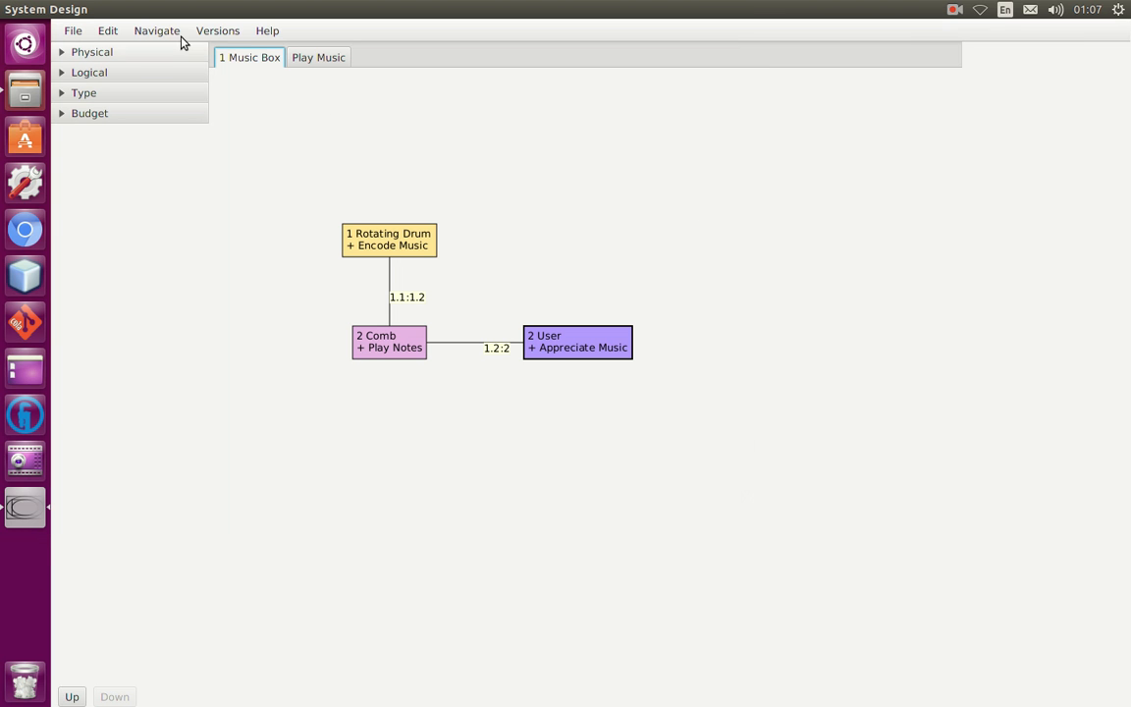
pyautogui.click(221, 36)
pyautogui.moveTo(226, 75)
pyautogui.click(227, 31)
pyautogui.click(227, 30)
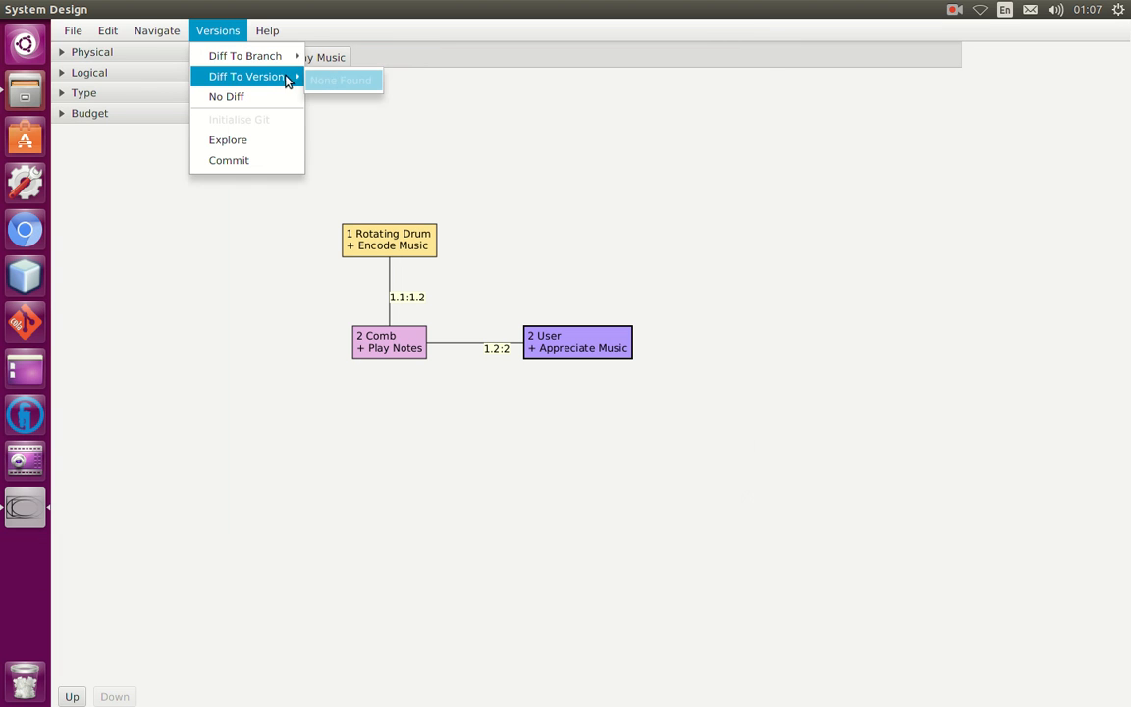
pyautogui.click(600, 130)
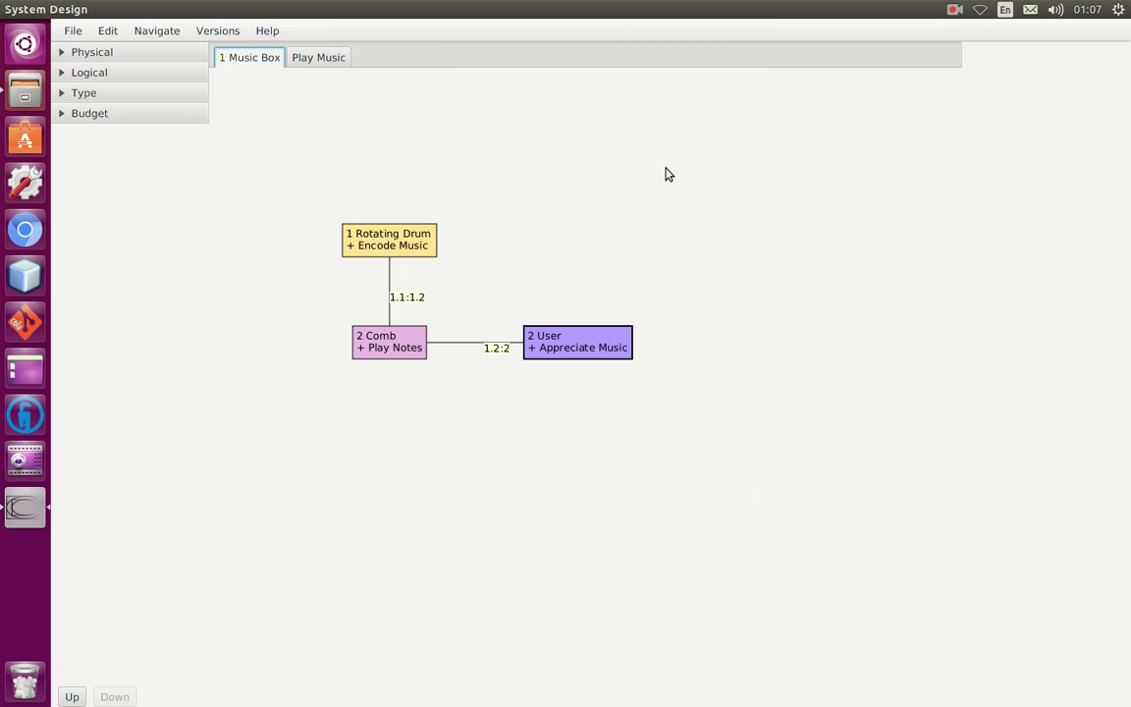
pyautogui.click(226, 31)
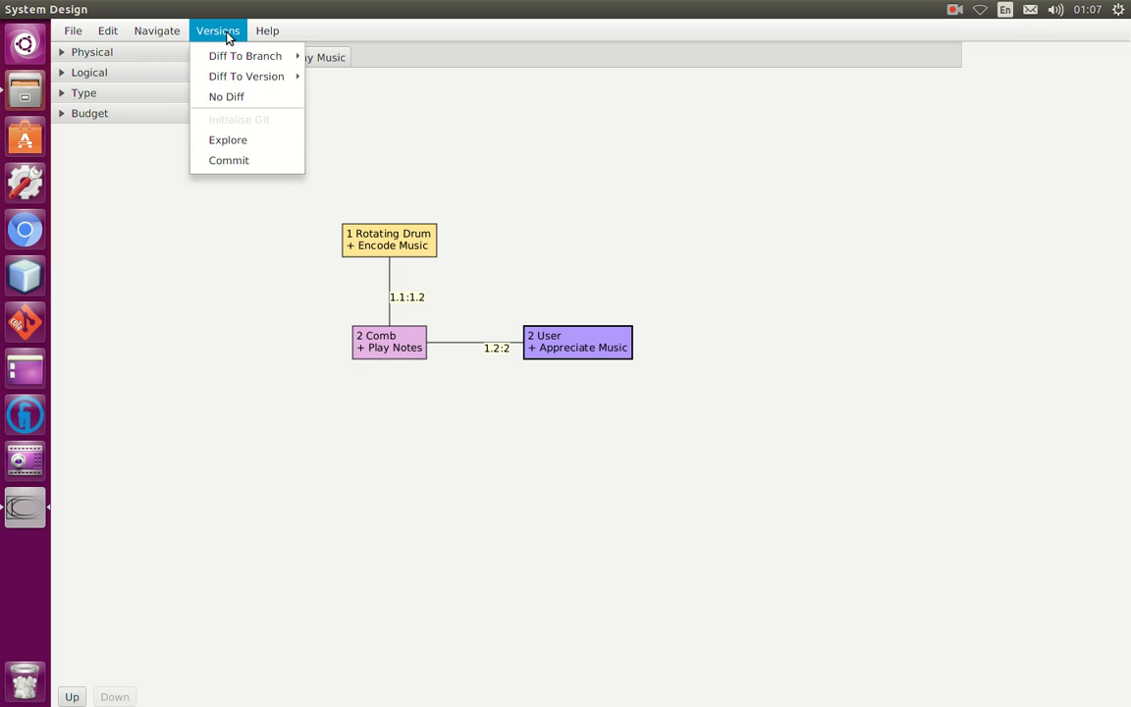
pyautogui.moveTo(249, 63)
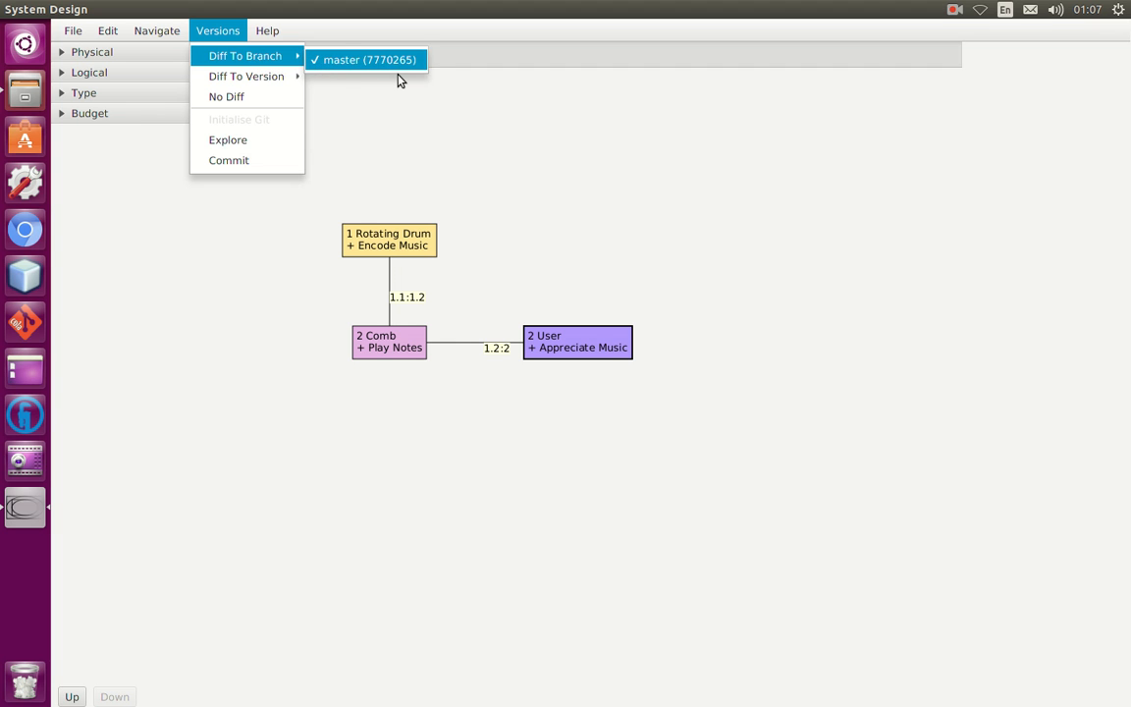
pyautogui.click(422, 118)
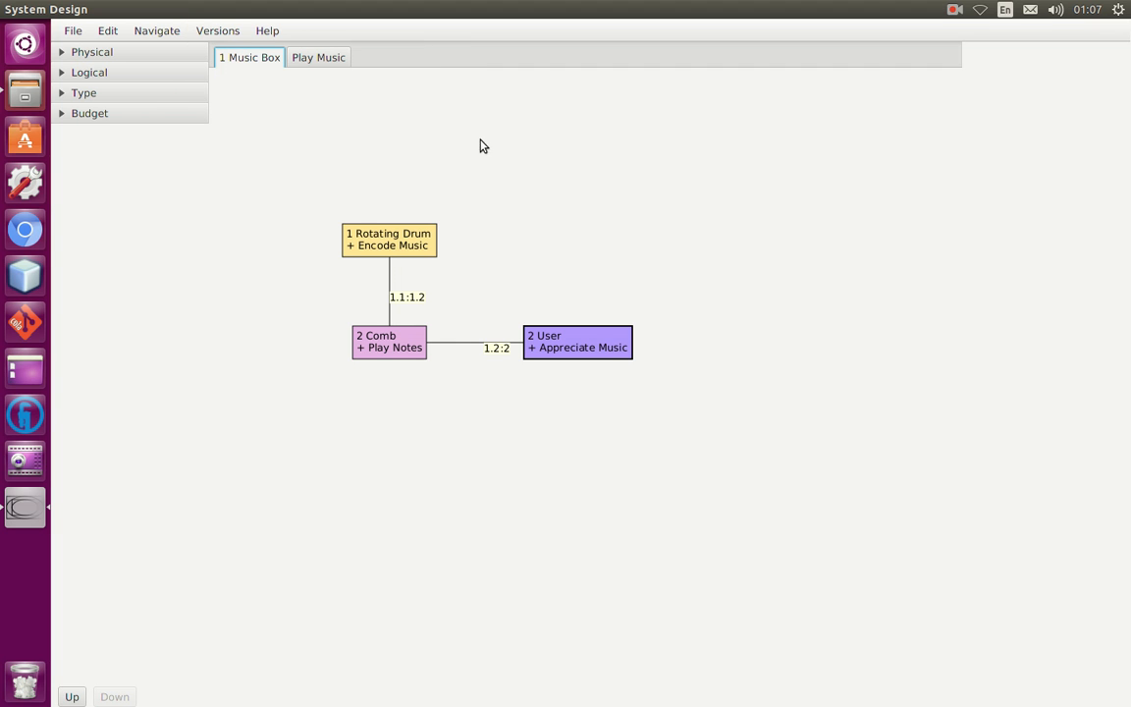
# Go up to the Unallocated Functions diagram and add a function named Wind Music Box to 2 User
pyautogui.click(330, 61)
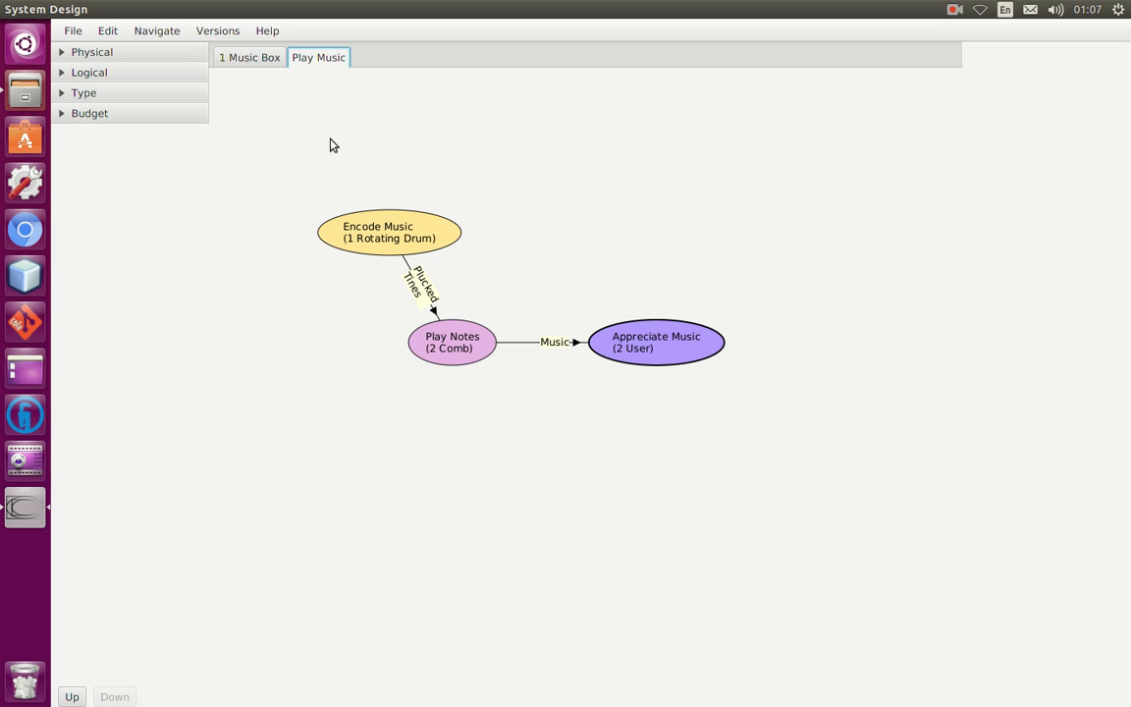
pyautogui.hotkey('alt', 'Up')
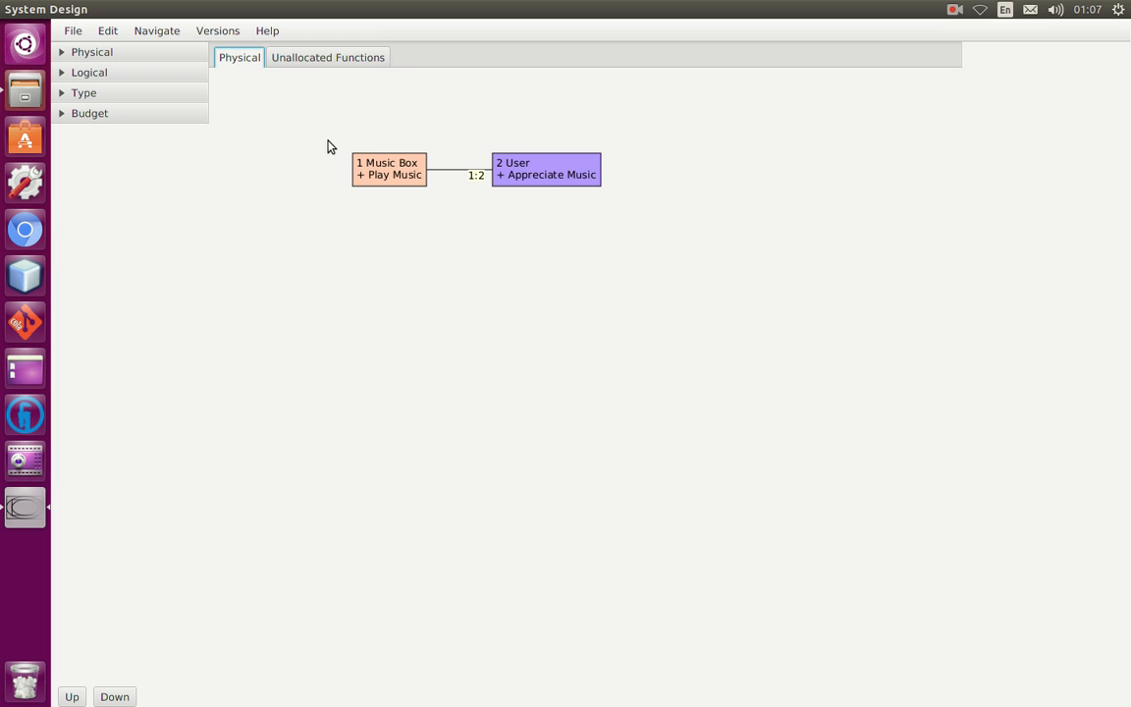
pyautogui.click(341, 60)
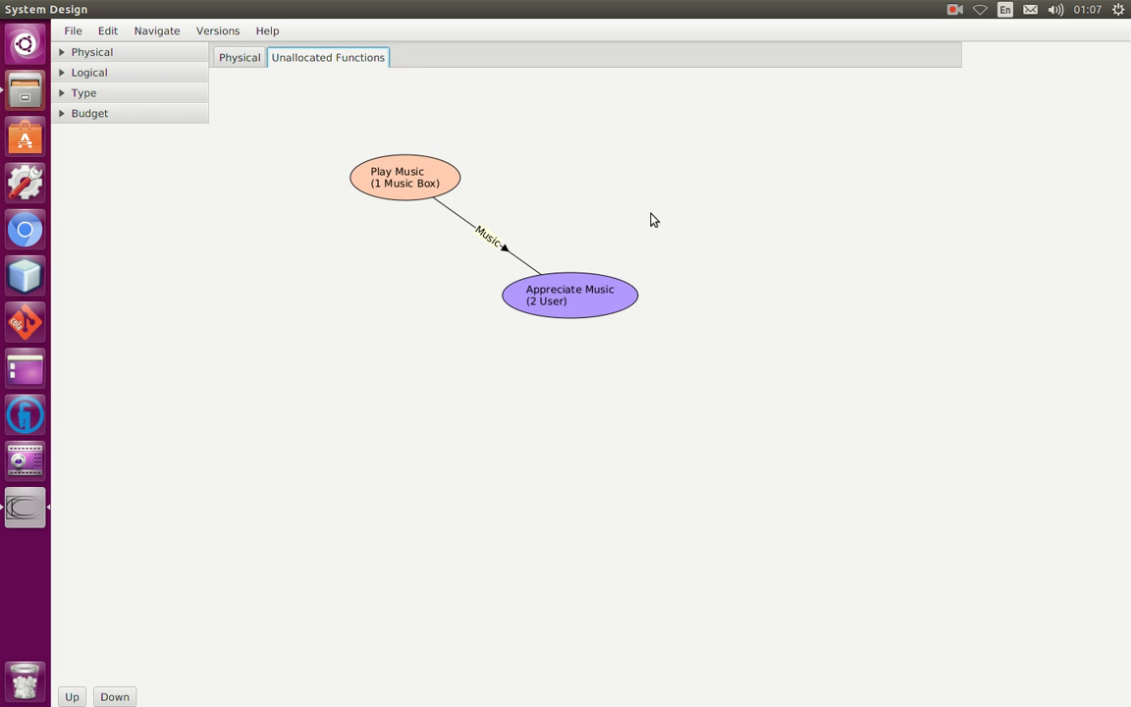
pyautogui.rightClick(601, 149)
pyautogui.moveTo(633, 174)
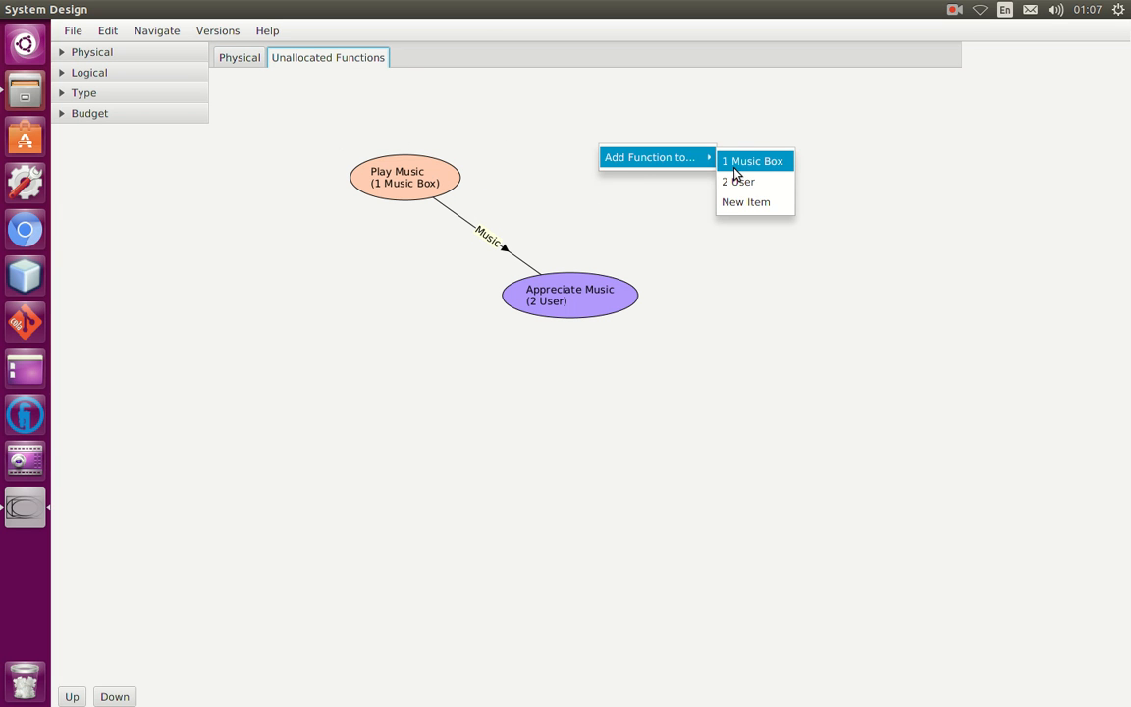
pyautogui.click(782, 185)
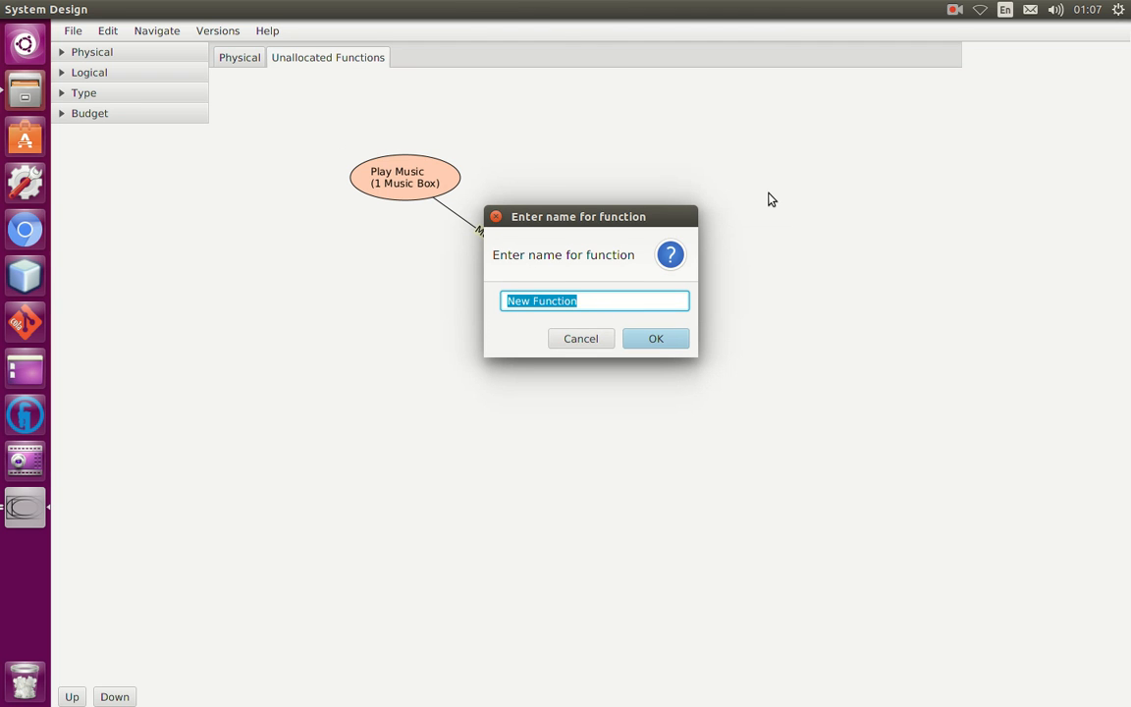
pyautogui.write('Wing Music Box')
pyautogui.press('Return')
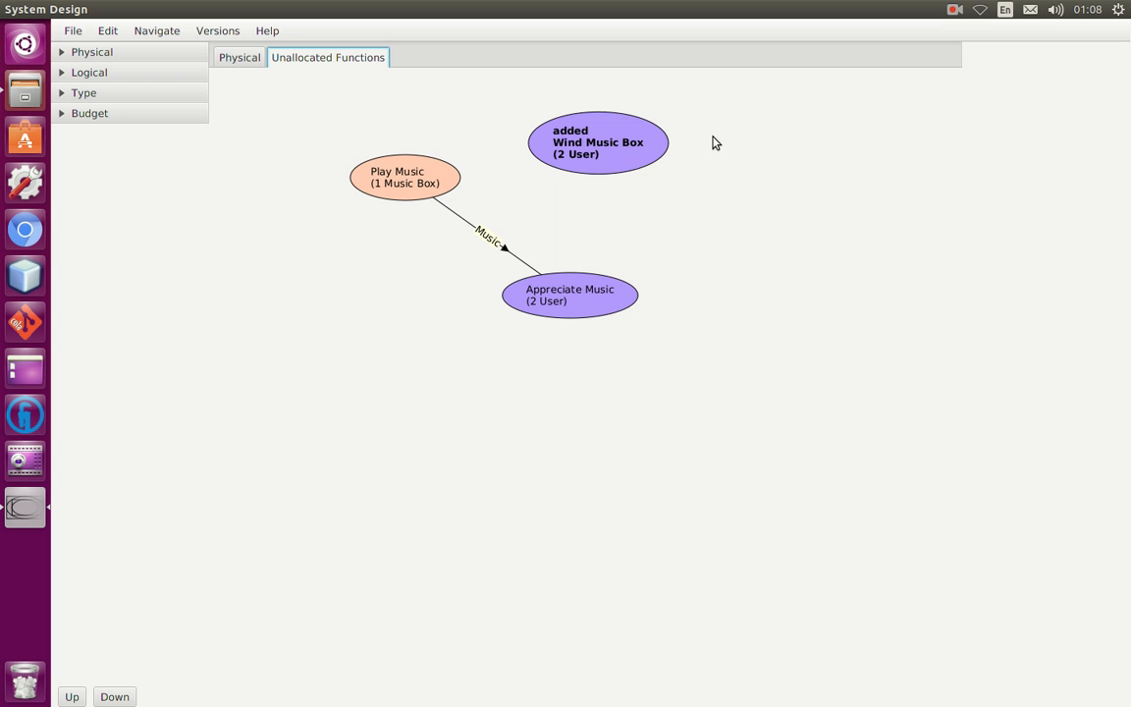
# Create a flow from Wind Music Box to Play Music and assign it a new flow type named Clockwise Motion
pyautogui.moveTo(572, 175); pyautogui.dragTo(414, 179)
pyautogui.rightClick(501, 172)
pyautogui.moveTo(530, 182)
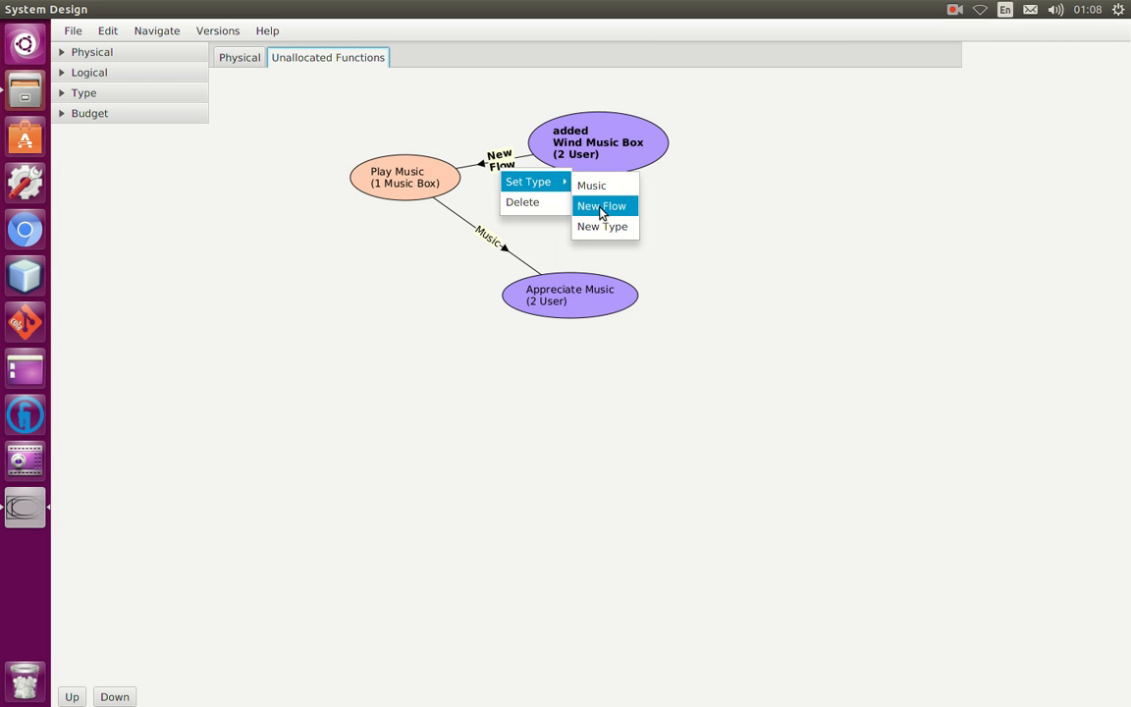
pyautogui.click(603, 226)
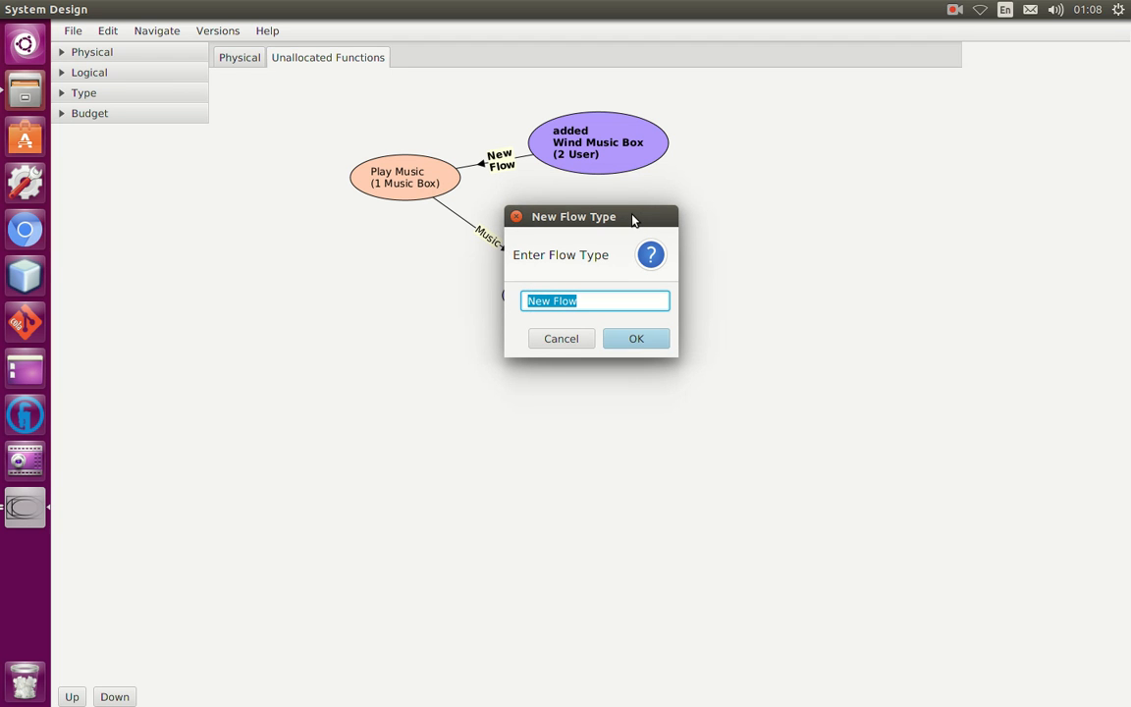
pyautogui.write('Clockwise Motion')
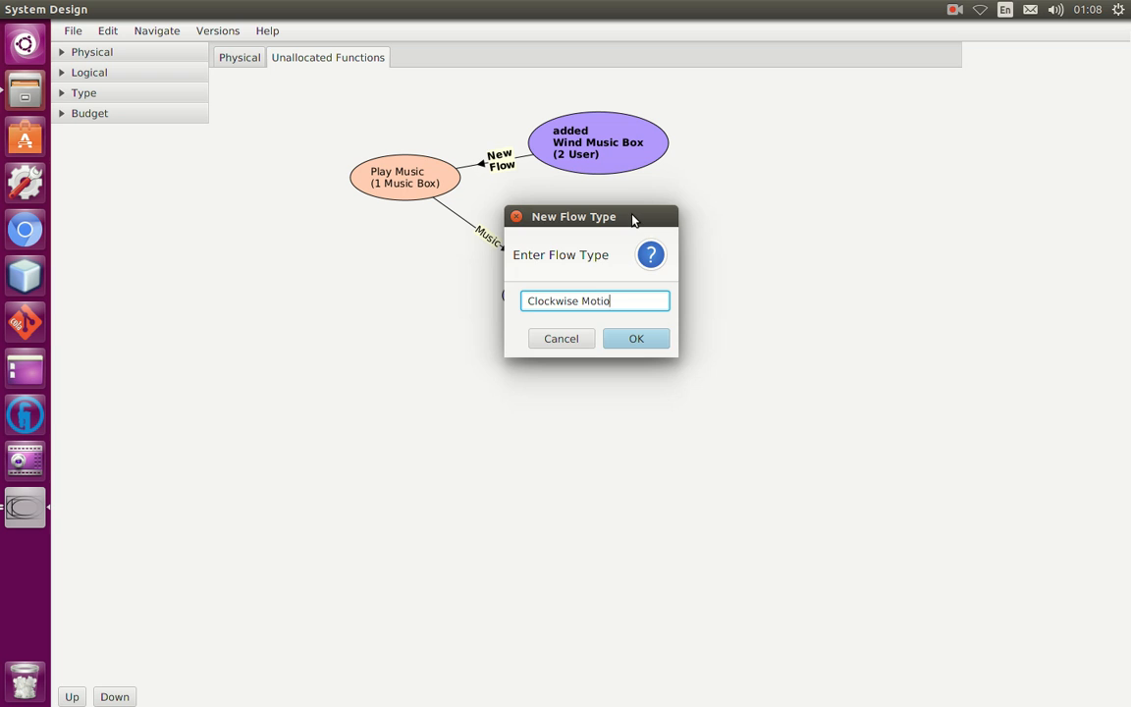
pyautogui.press('Return')
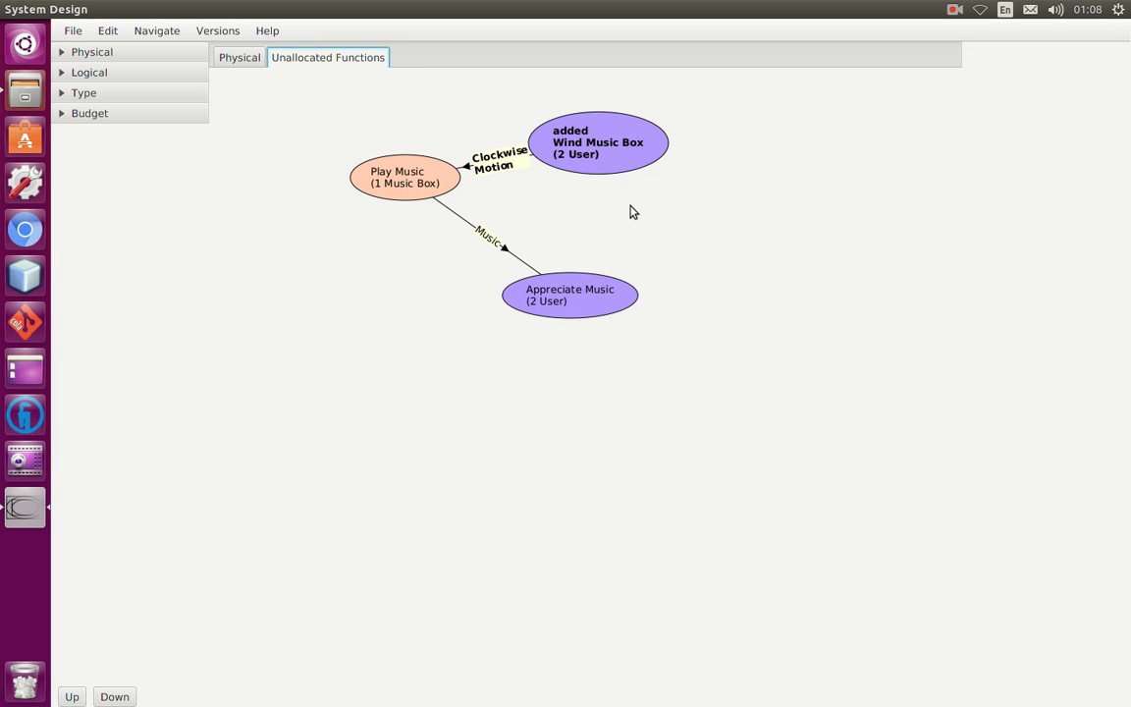
# Flow the missing Wind Music Box function down into 1 Music Box and open its Play Music diagram
pyautogui.hotkey('alt', 'Down')
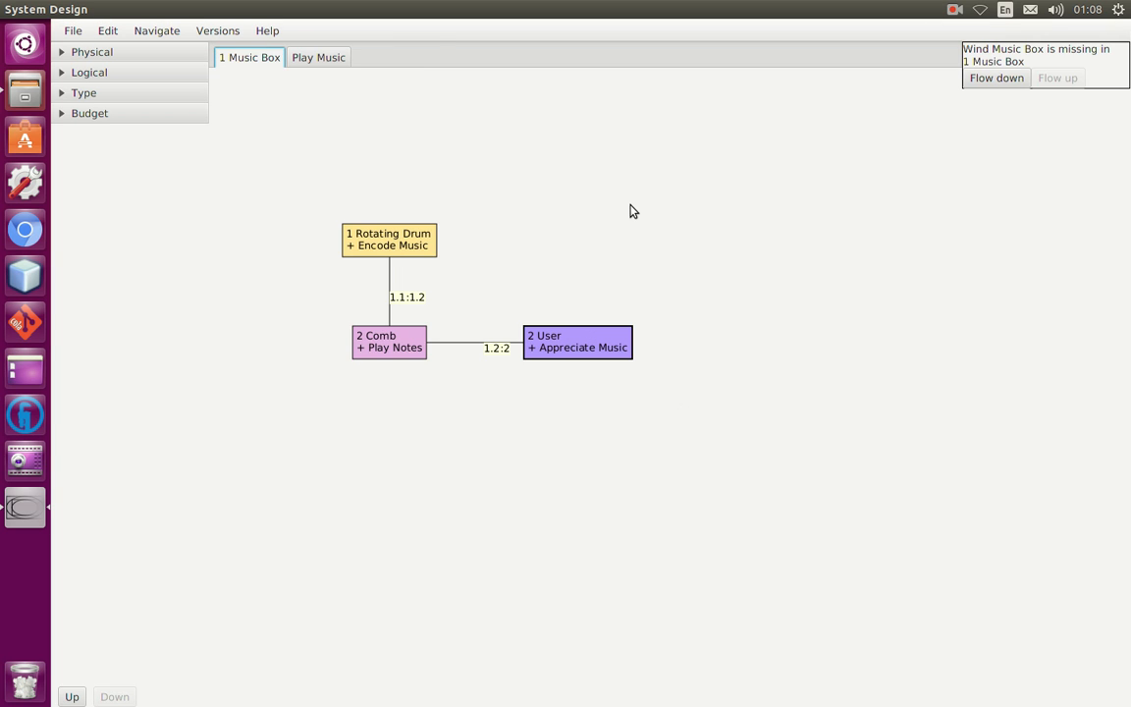
pyautogui.click(982, 77)
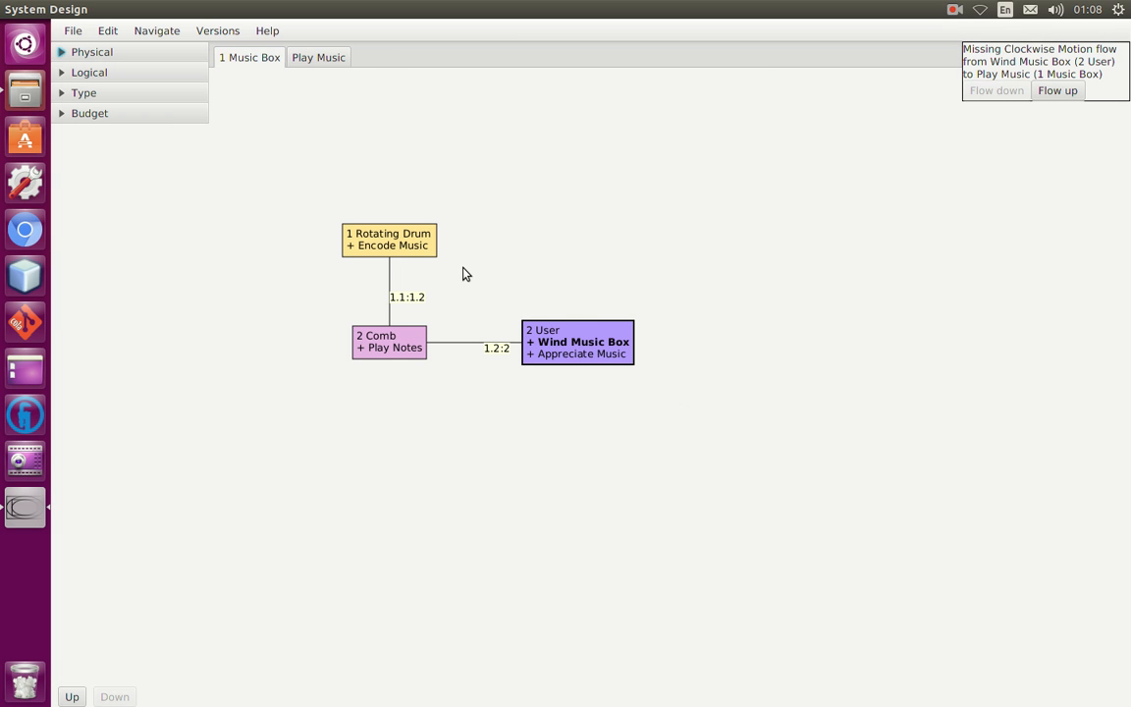
pyautogui.click(313, 61)
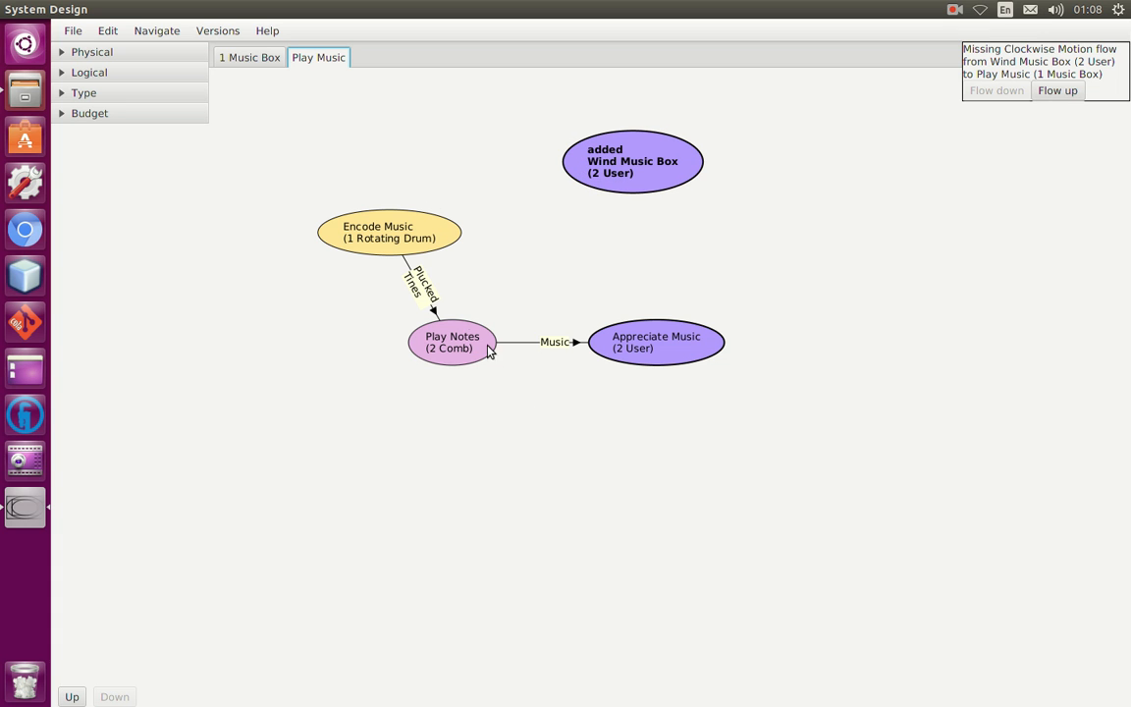
# Move the Play Notes, Appreciate Music and Encode Music functions lower to free space below Wind Music Box
pyautogui.moveTo(486, 343); pyautogui.dragTo(476, 474)
pyautogui.moveTo(656, 357); pyautogui.dragTo(640, 491)
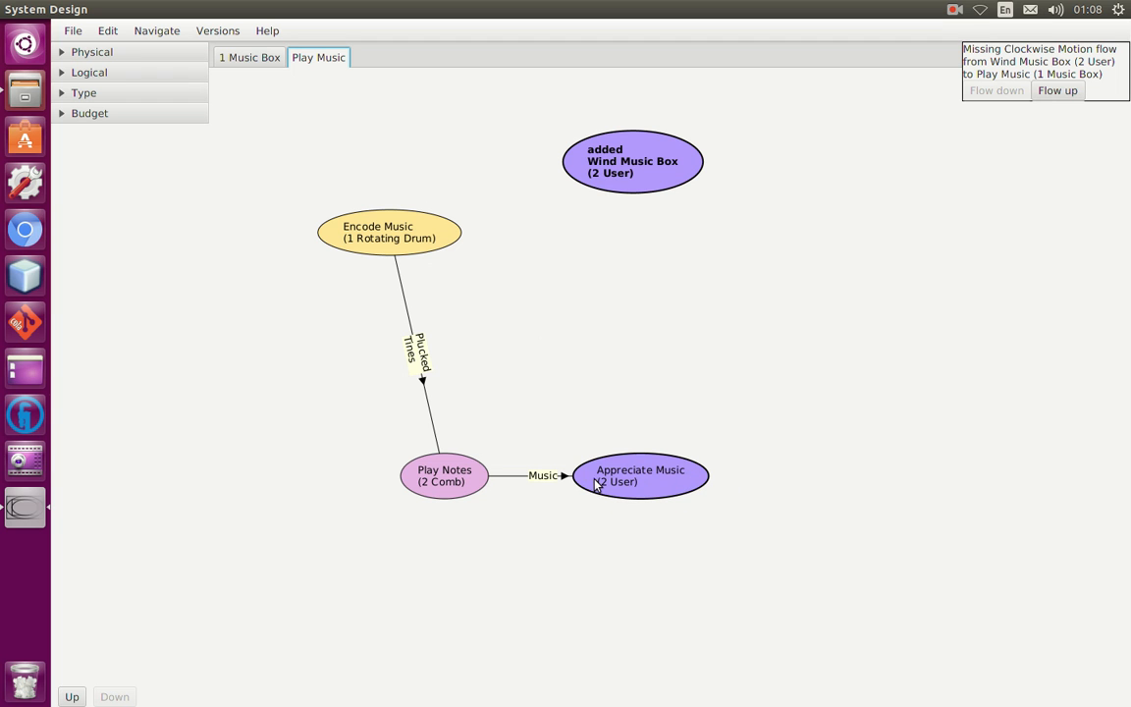
pyautogui.moveTo(426, 252); pyautogui.dragTo(481, 373)
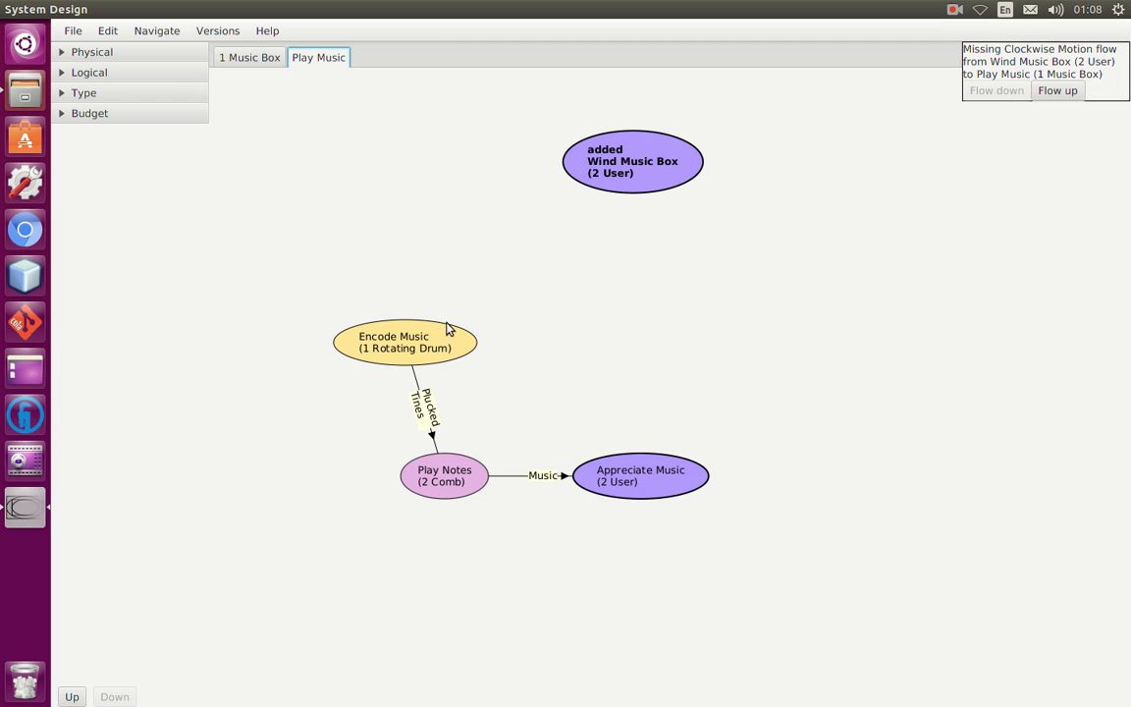
# Add a Store Energy function on a new item named Clockspring and place it between Wind Music Box and Encode Music
pyautogui.rightClick(443, 147)
pyautogui.moveTo(520, 157)
pyautogui.click(617, 201)
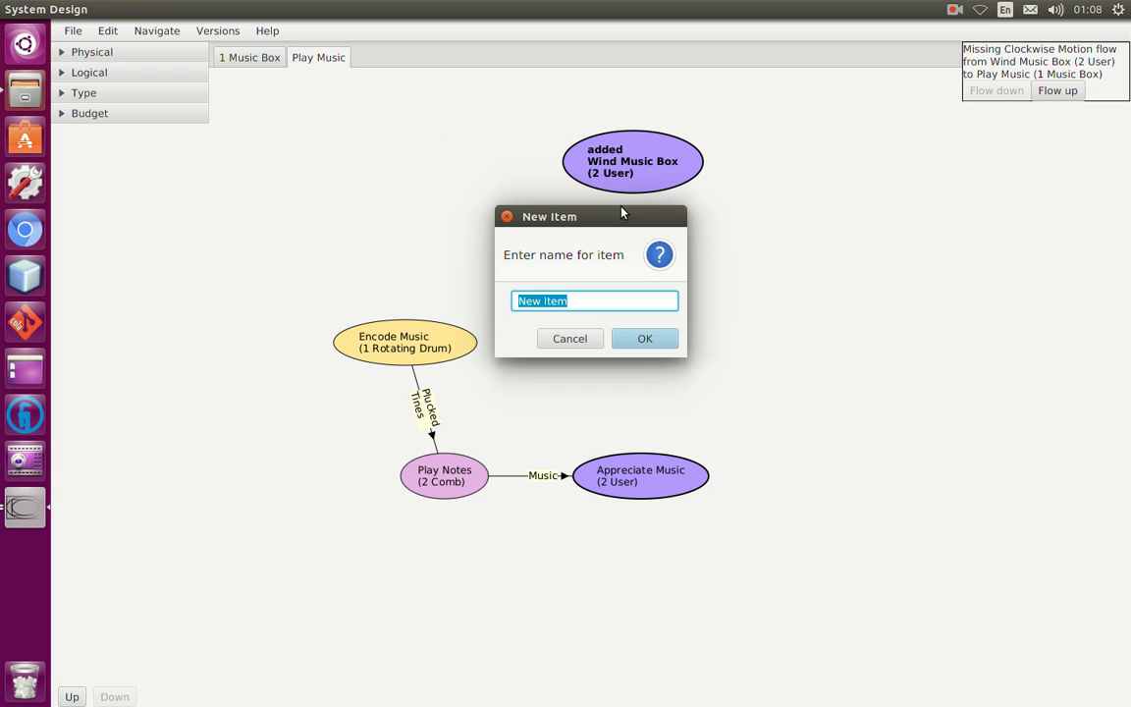
pyautogui.write('Clockspring')
pyautogui.press('Return')
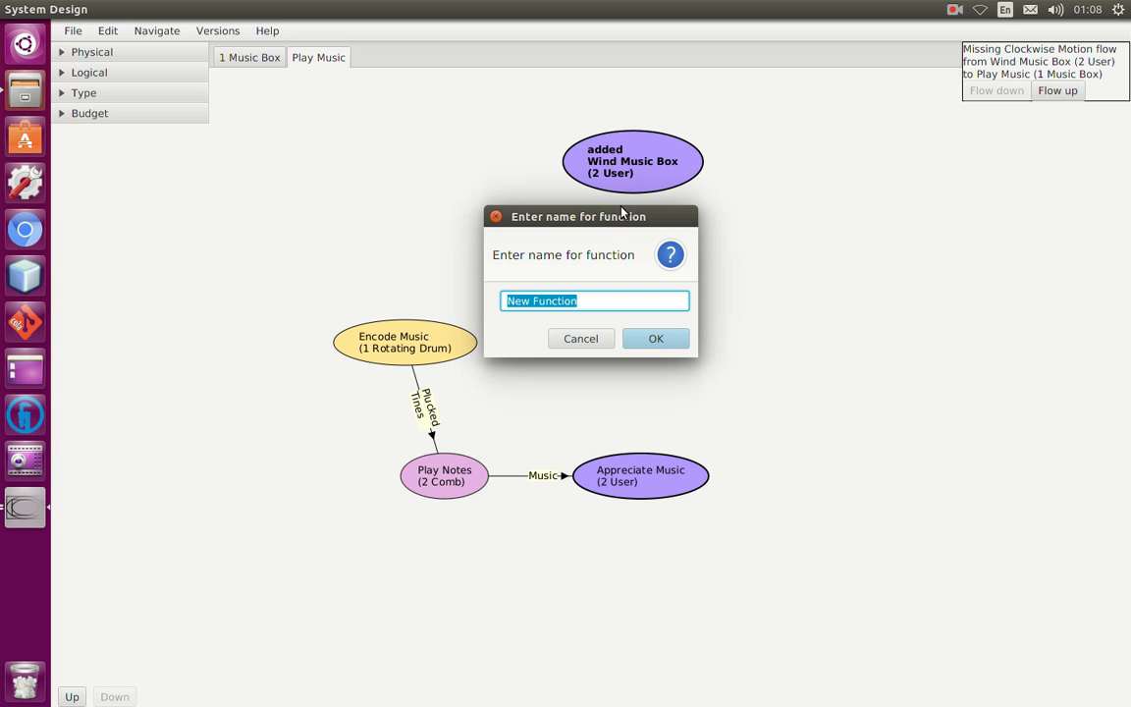
pyautogui.write('Store Energy')
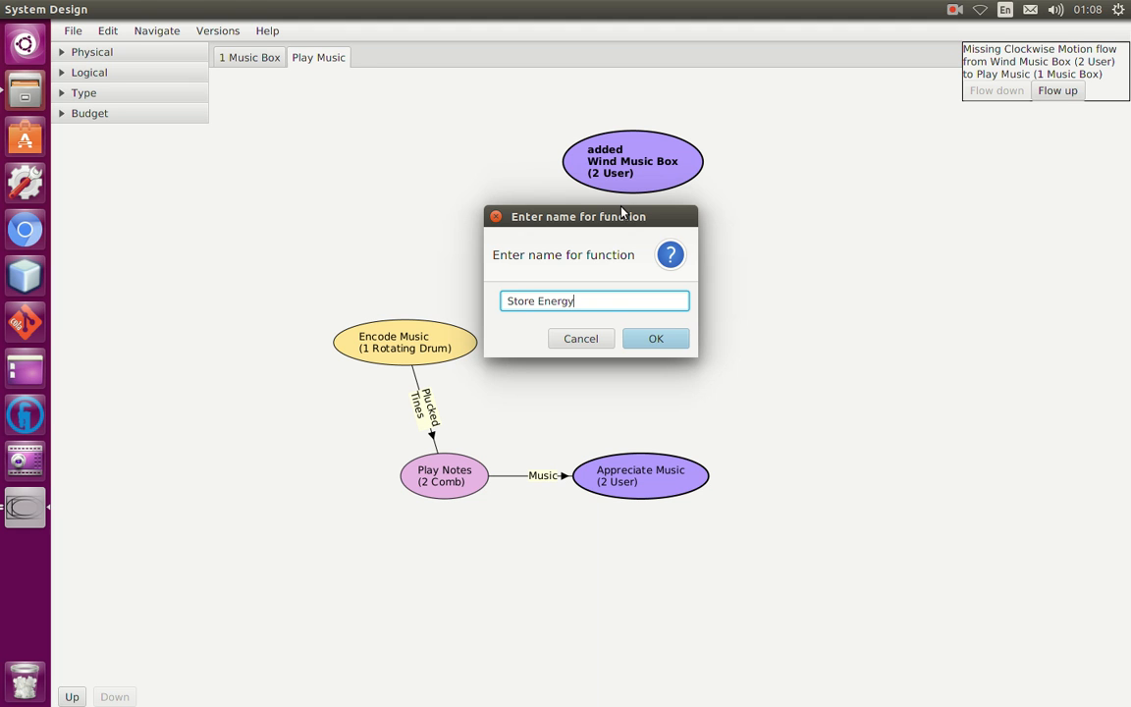
pyautogui.press('Return')
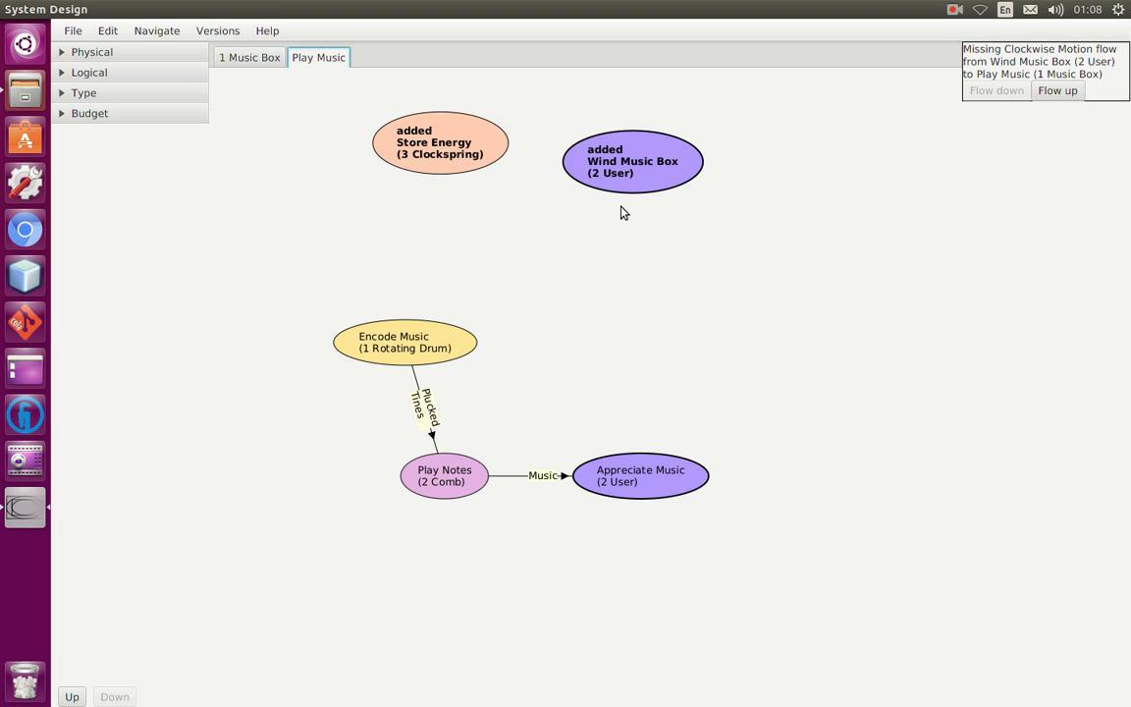
pyautogui.moveTo(414, 139); pyautogui.dragTo(449, 227)
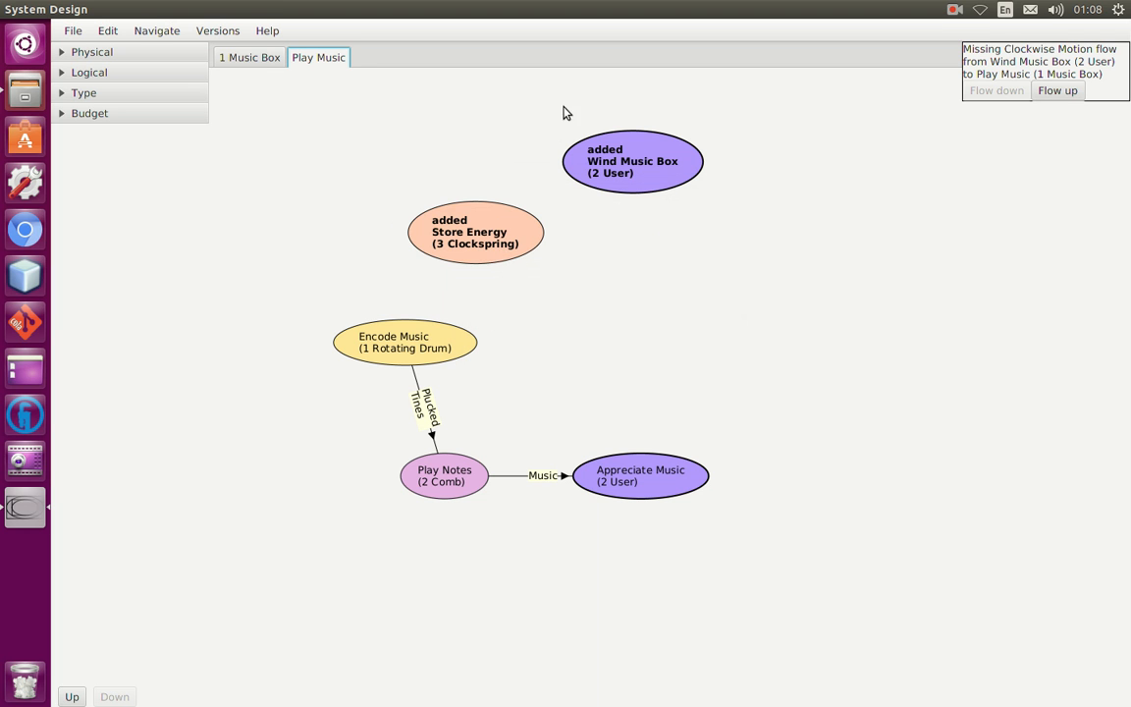
# Add a Transmit Motion function on a new item named Winding Key and shift Store Energy and Transmit Motion apart below and beside Wind Music Box
pyautogui.rightClick(396, 184)
pyautogui.moveTo(438, 191)
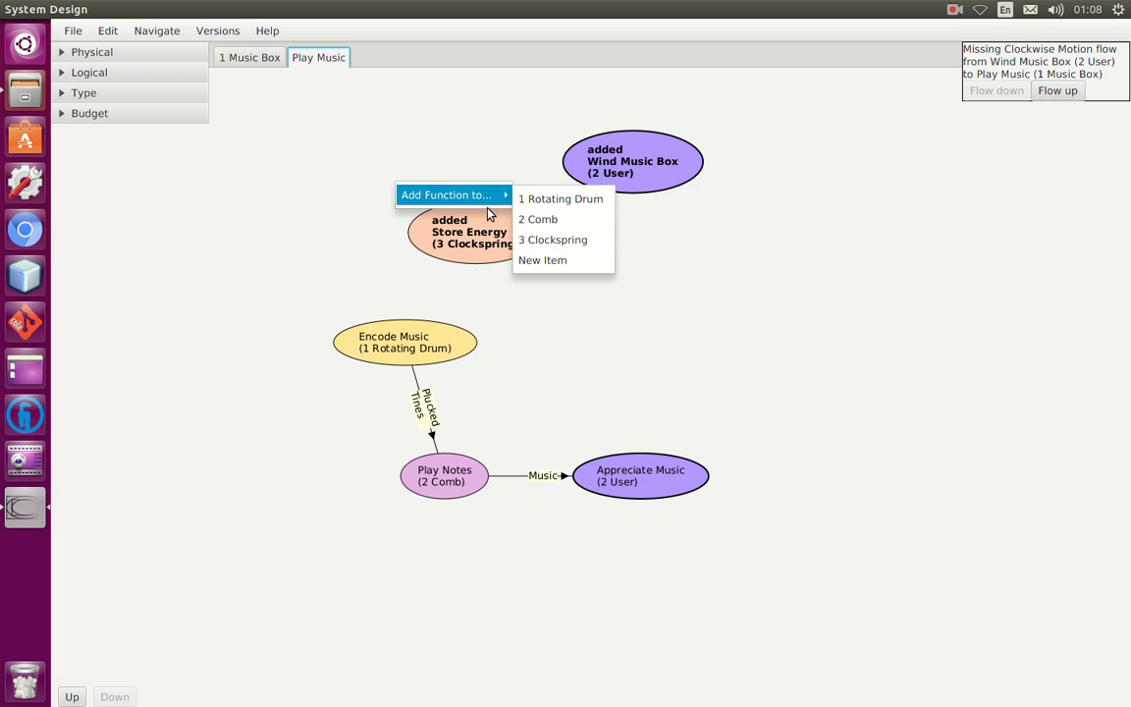
pyautogui.click(575, 261)
pyautogui.write('Winding Key')
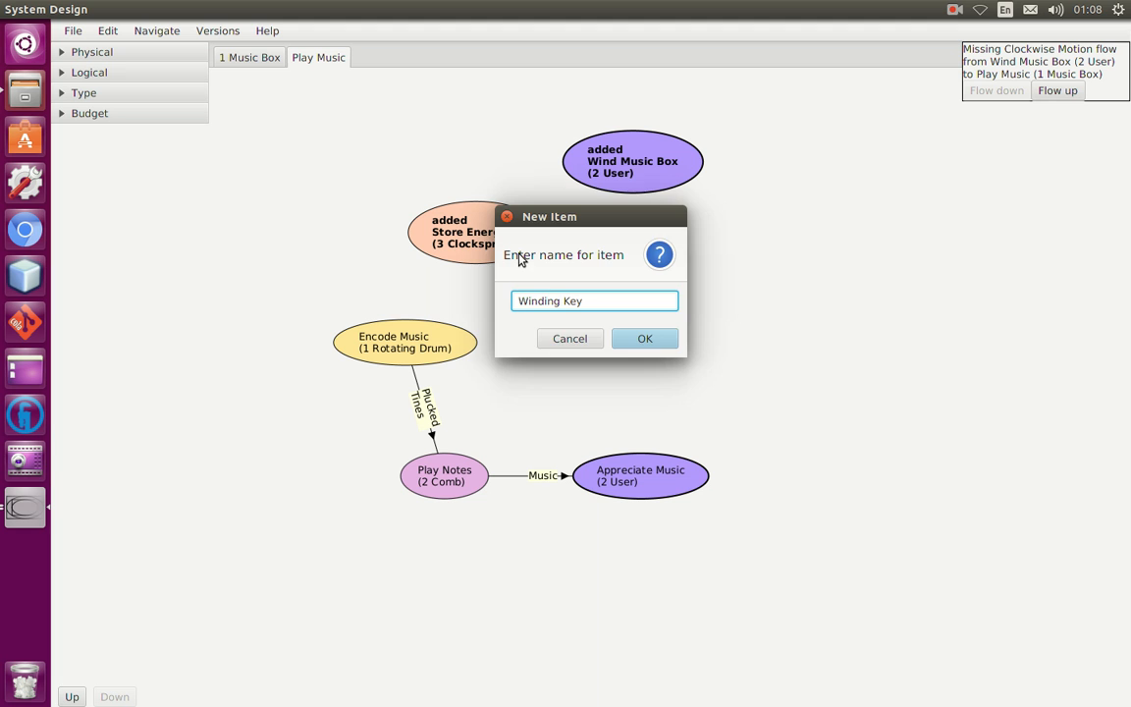
pyautogui.press('Return')
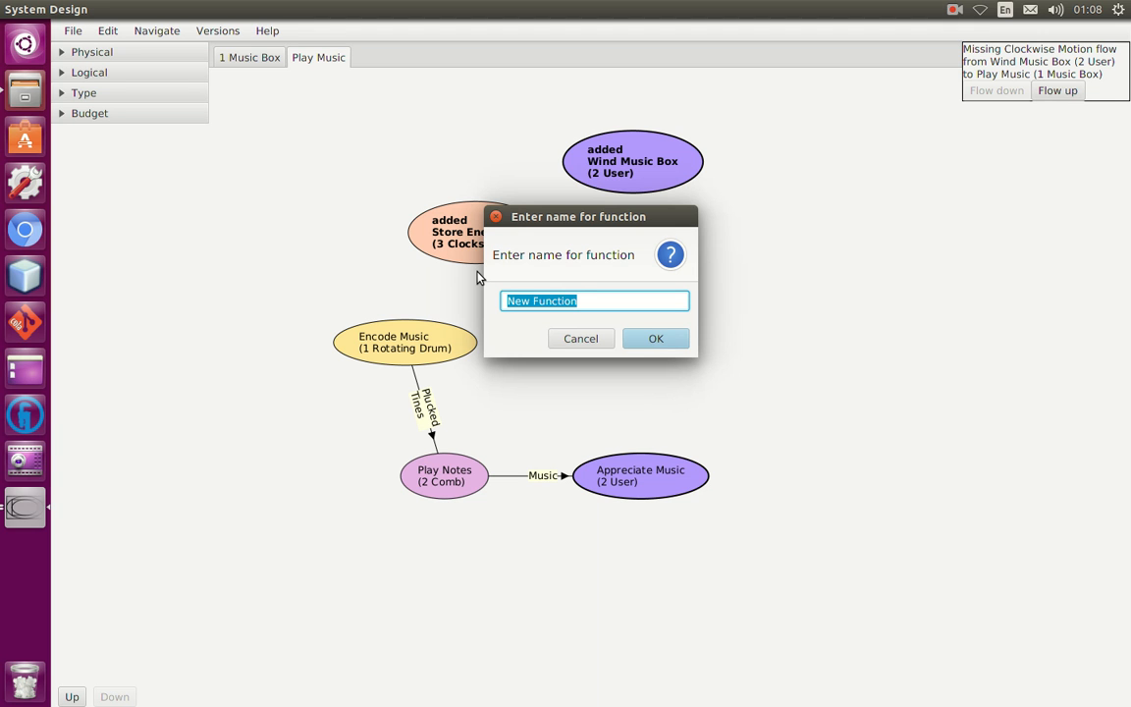
pyautogui.write('Transmit Motion')
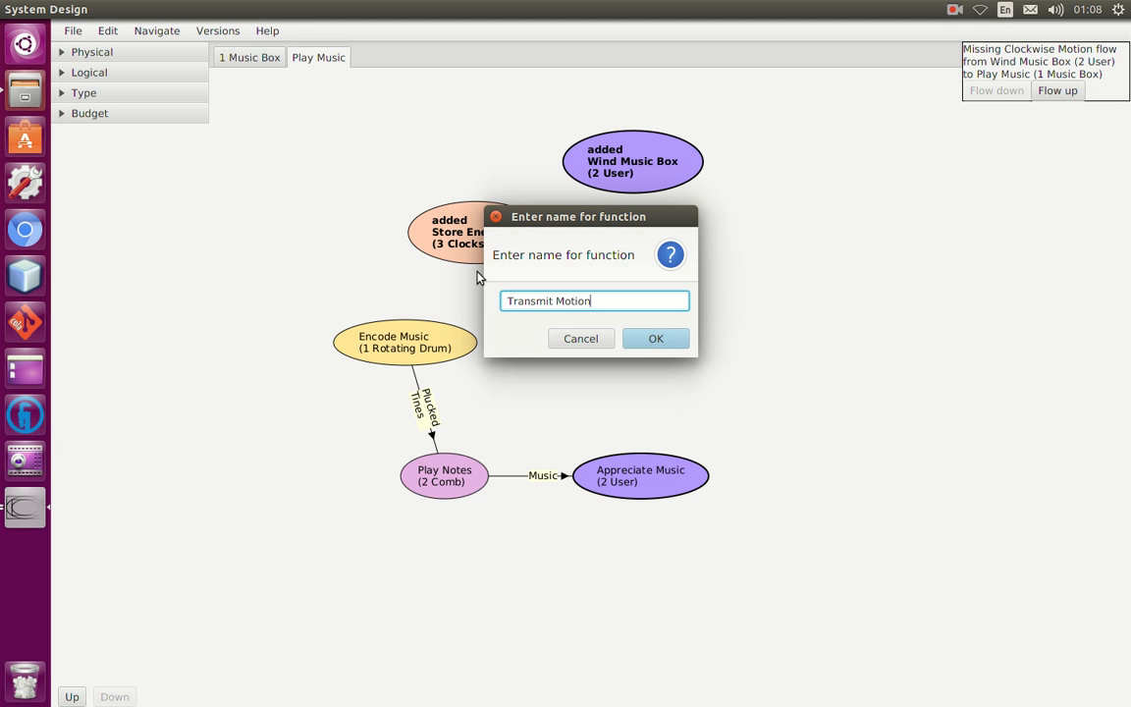
pyautogui.press('Return')
pyautogui.moveTo(491, 231); pyautogui.dragTo(546, 270)
pyautogui.moveTo(362, 207); pyautogui.dragTo(395, 196)
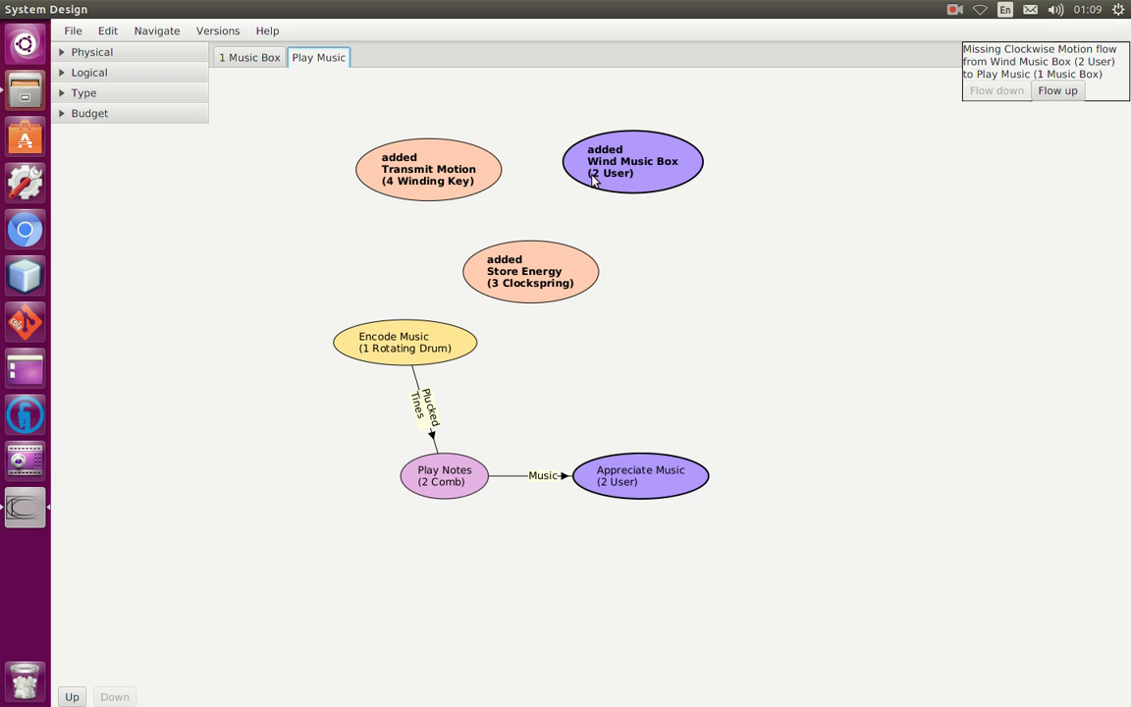
# Route Clockwise Motion flows from Wind Music Box to Transmit Motion and from Transmit Motion to Store Energy
pyautogui.moveTo(441, 163); pyautogui.dragTo(472, 265)
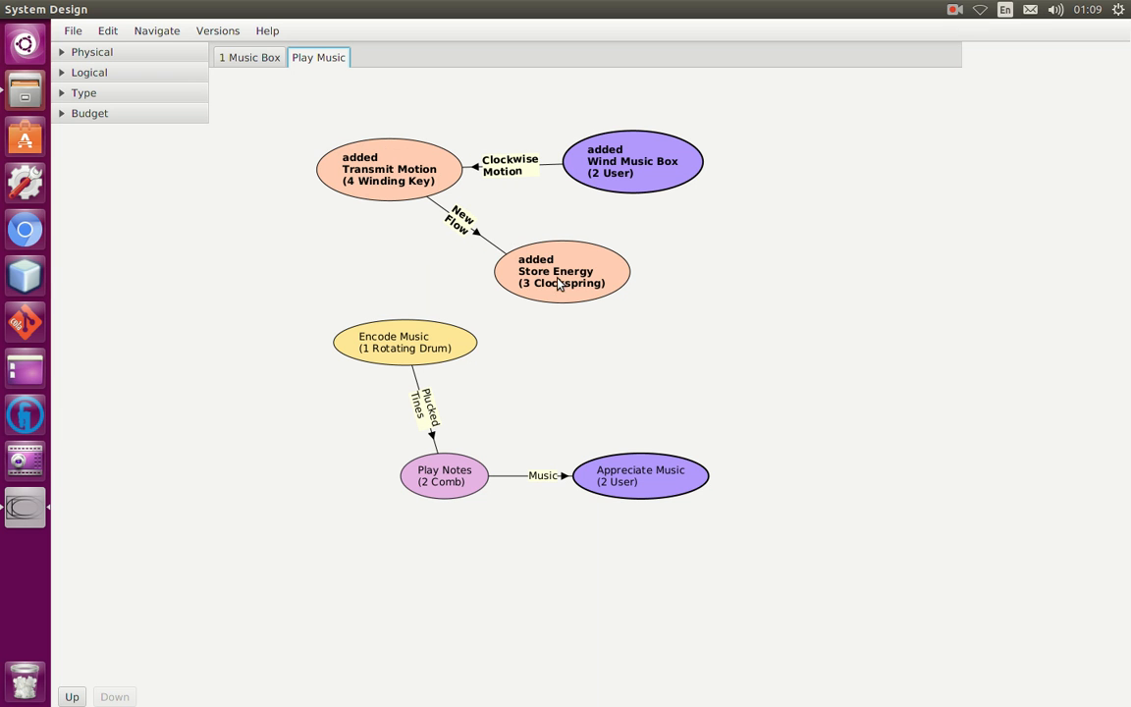
pyautogui.rightClick(479, 208)
pyautogui.moveTo(503, 229)
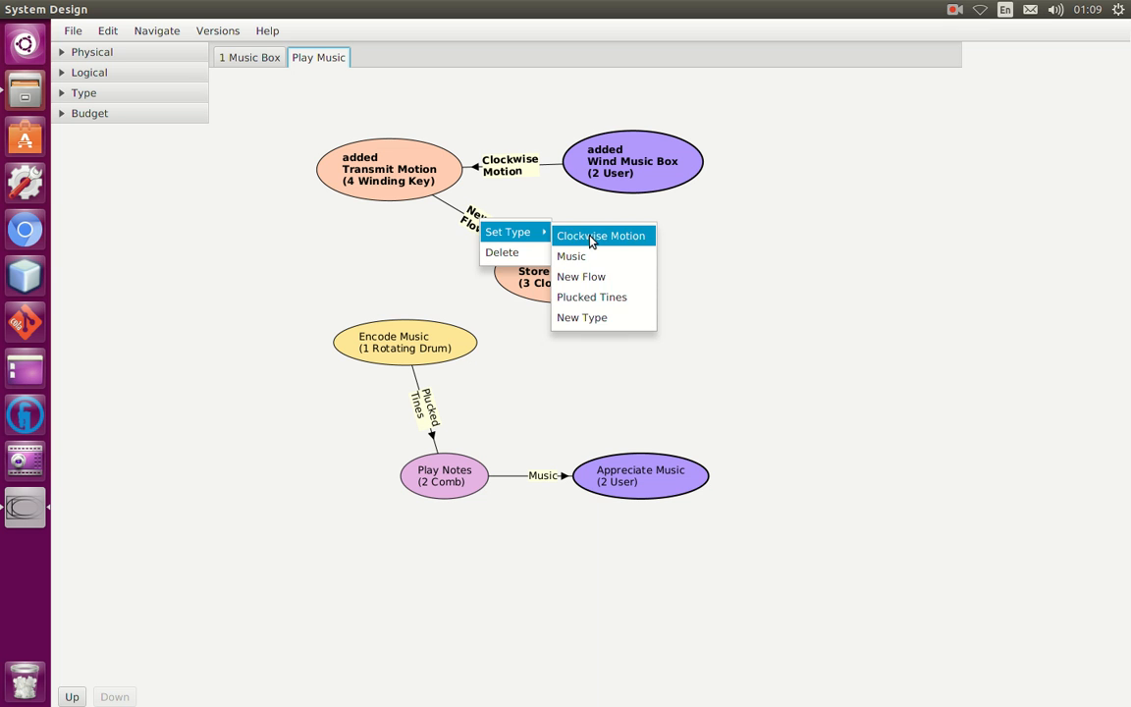
pyautogui.click(575, 234)
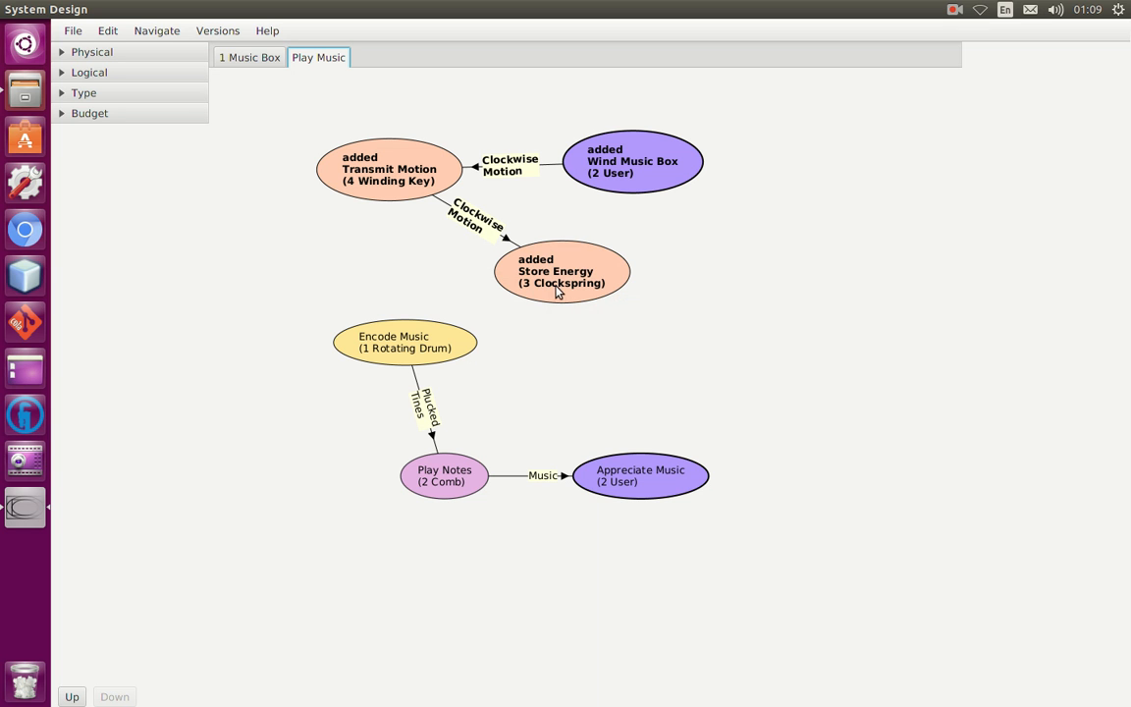
# Create a return flow from Store Energy to Transmit Motion and assign it a new flow type named Anticlockwise Motion
pyautogui.moveTo(420, 209); pyautogui.dragTo(381, 174)
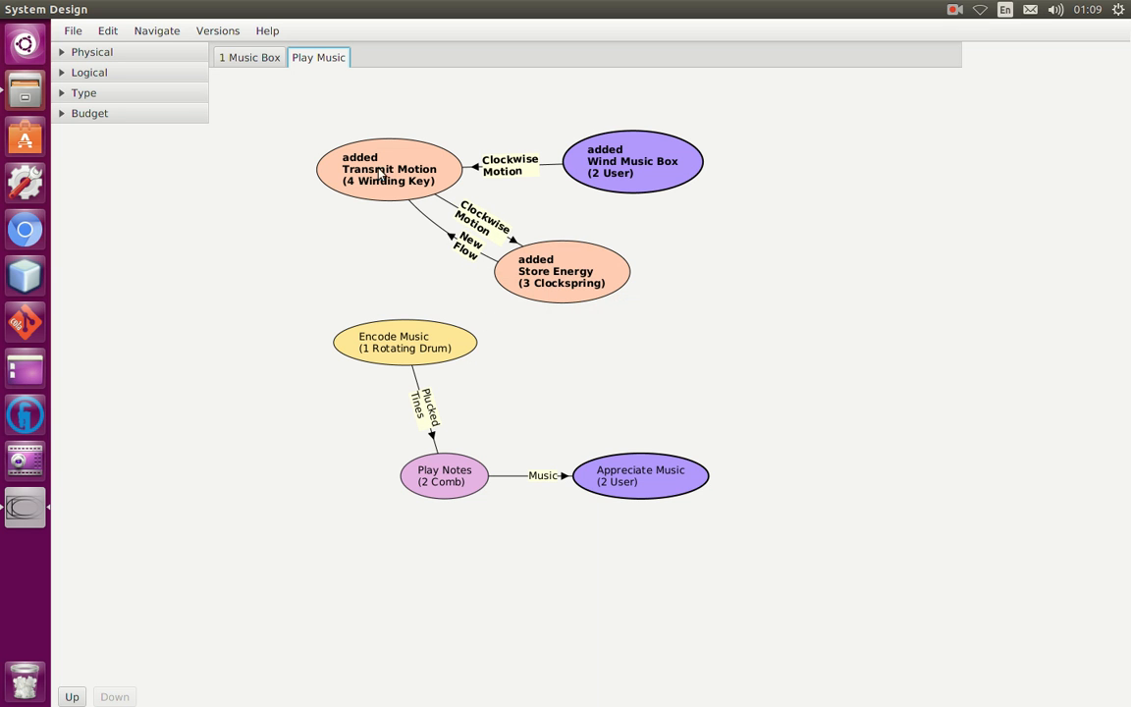
pyautogui.rightClick(451, 233)
pyautogui.moveTo(483, 257)
pyautogui.click(581, 344)
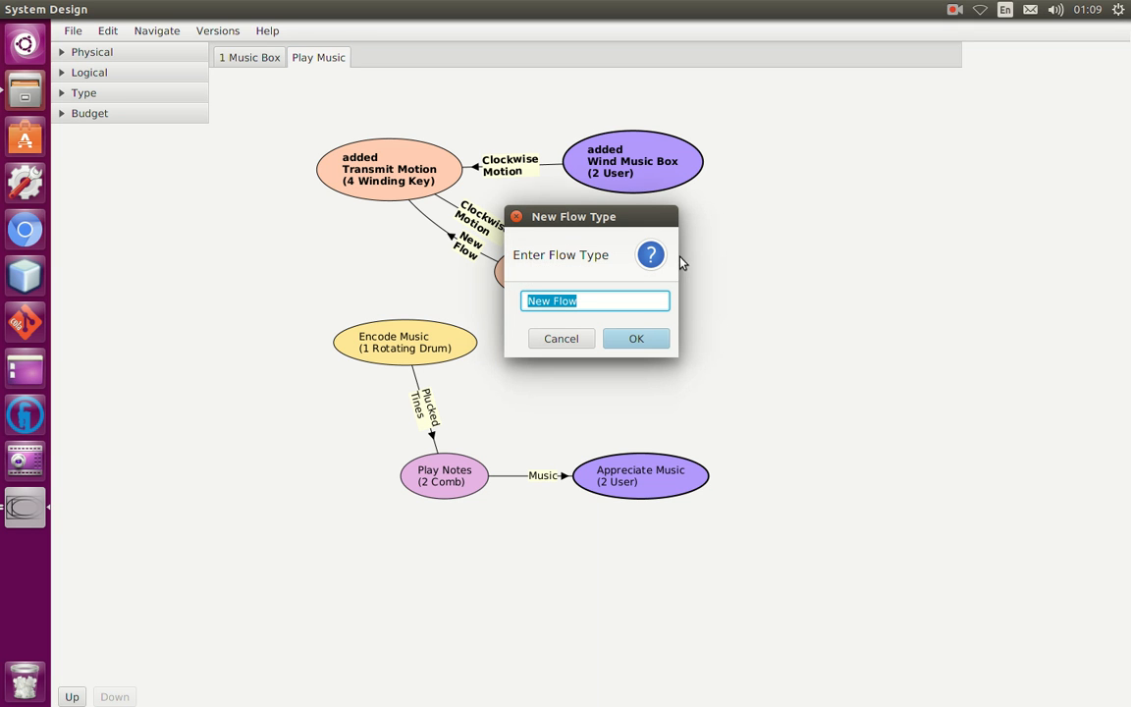
pyautogui.write('Anticlockwise Motion')
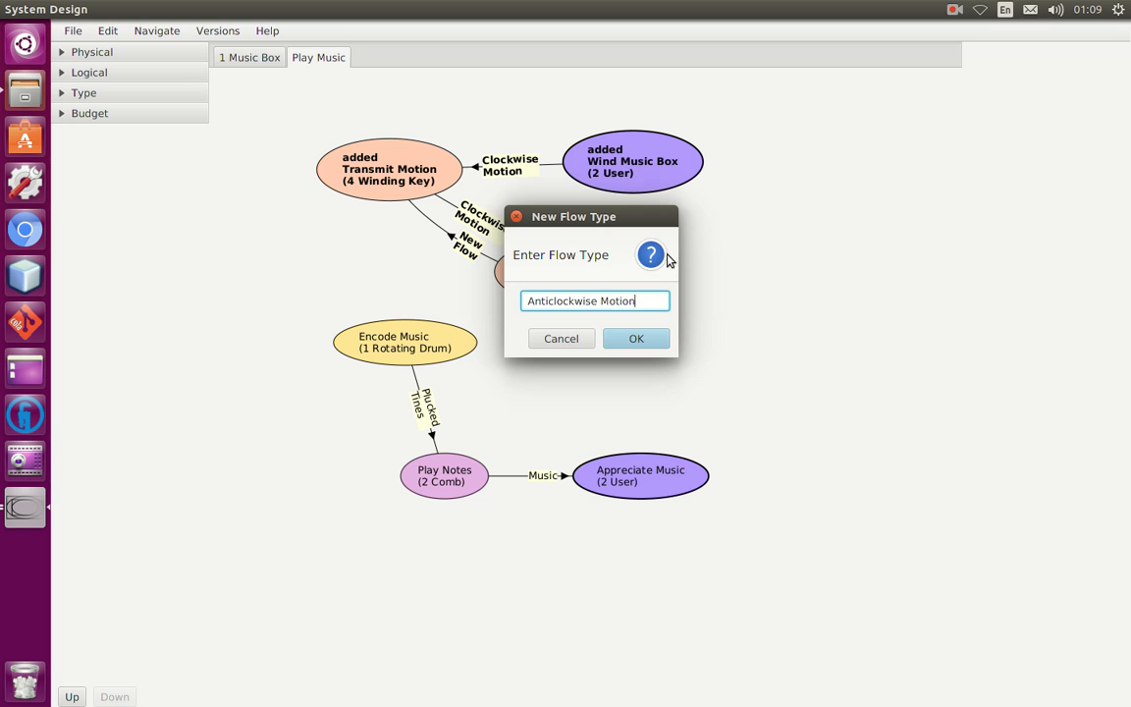
pyautogui.press('Return')
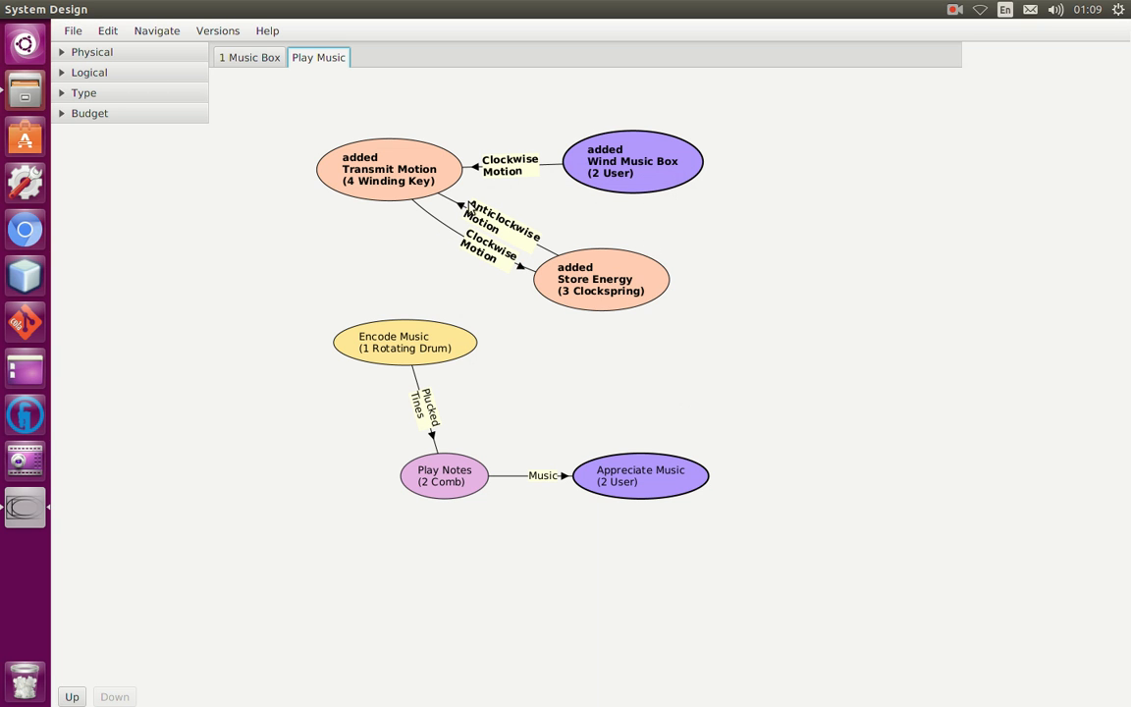
# Recolor the 3 Clockspring item in the 1 Music Box diagram to the same light purple as 2 Comb
pyautogui.click(249, 57)
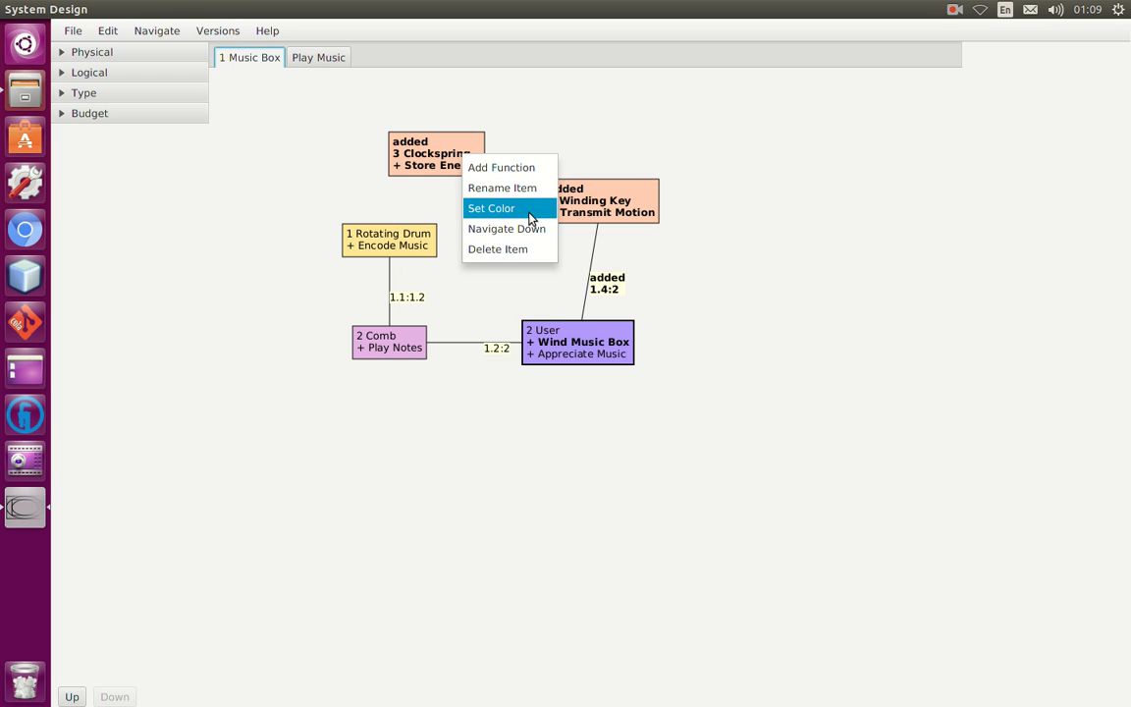
pyautogui.click(530, 210)
pyautogui.click(633, 285)
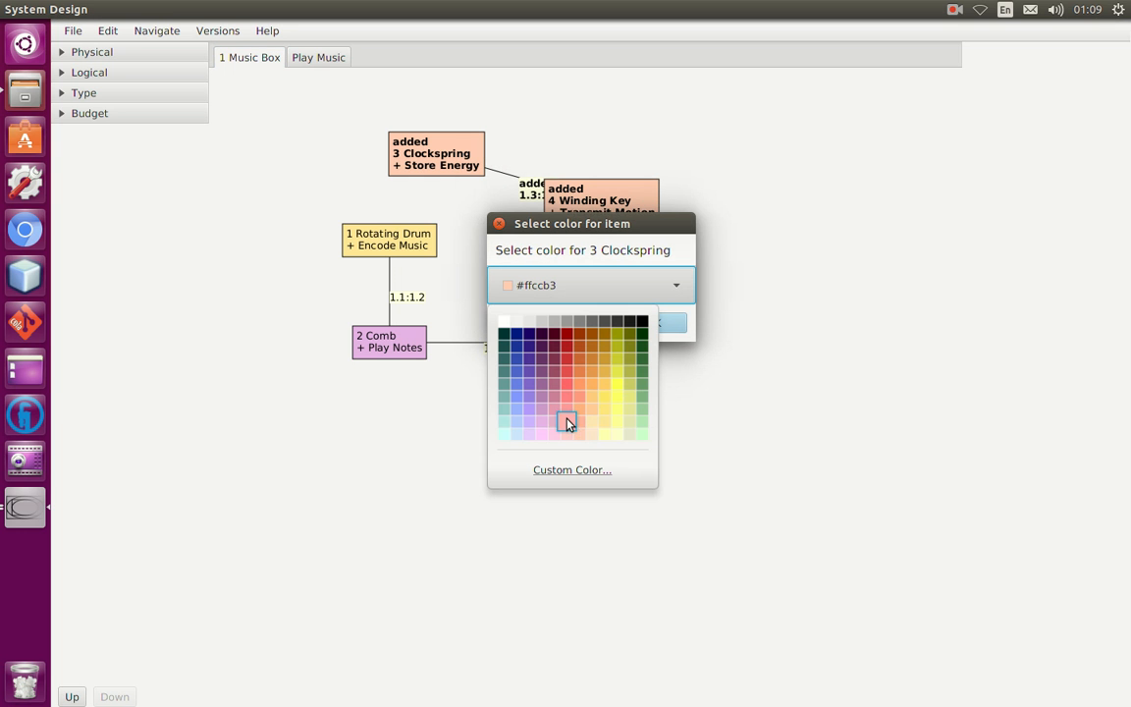
pyautogui.click(544, 421)
pyautogui.click(630, 319)
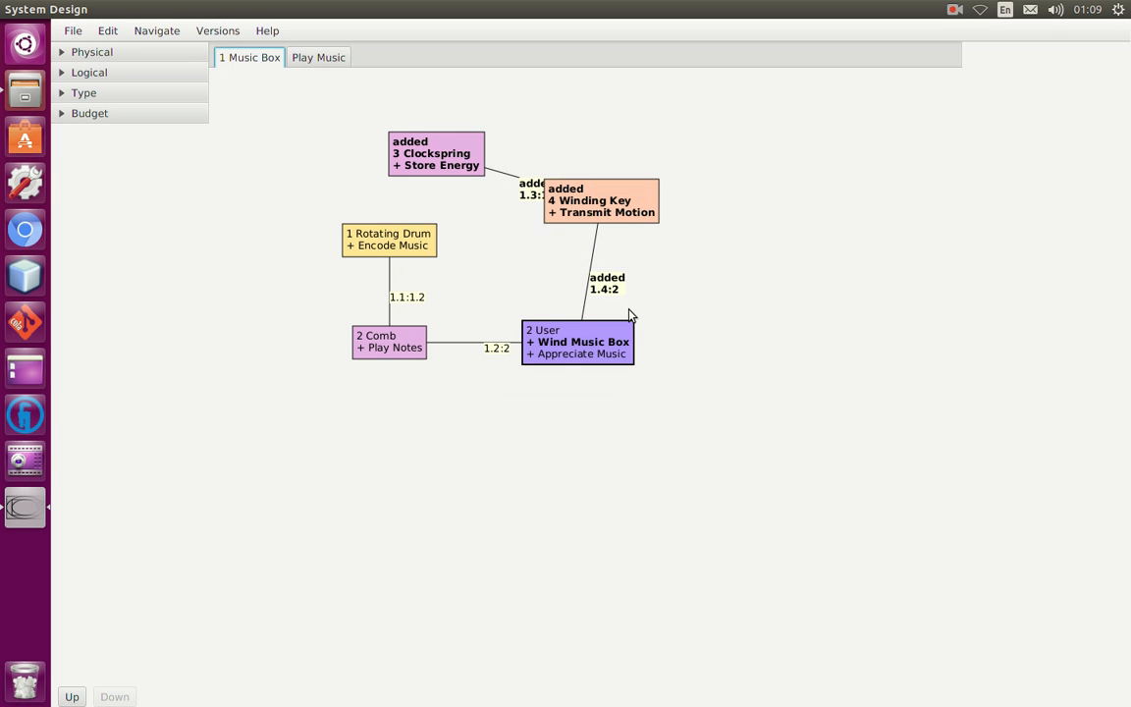
# In the Play Music diagram, create a flow from Transmit Motion to Encode Music and set its type to Anticlockwise Motion
pyautogui.click(338, 59)
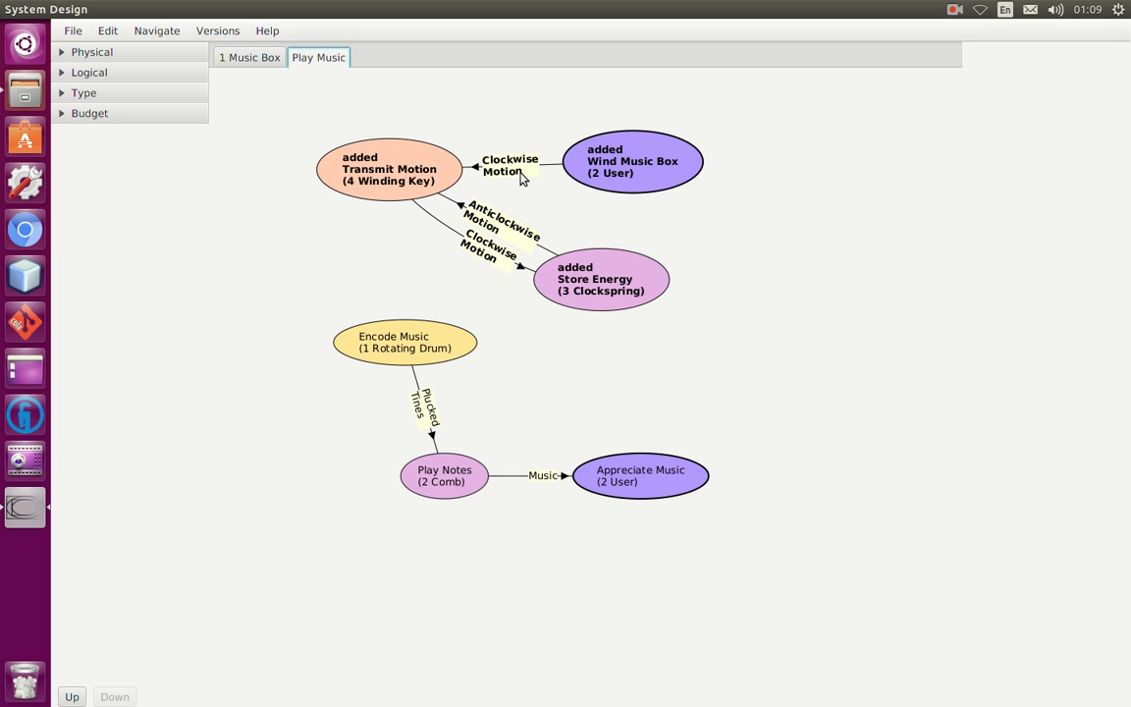
pyautogui.moveTo(395, 180); pyautogui.dragTo(409, 311)
pyautogui.rightClick(397, 268)
pyautogui.moveTo(432, 280)
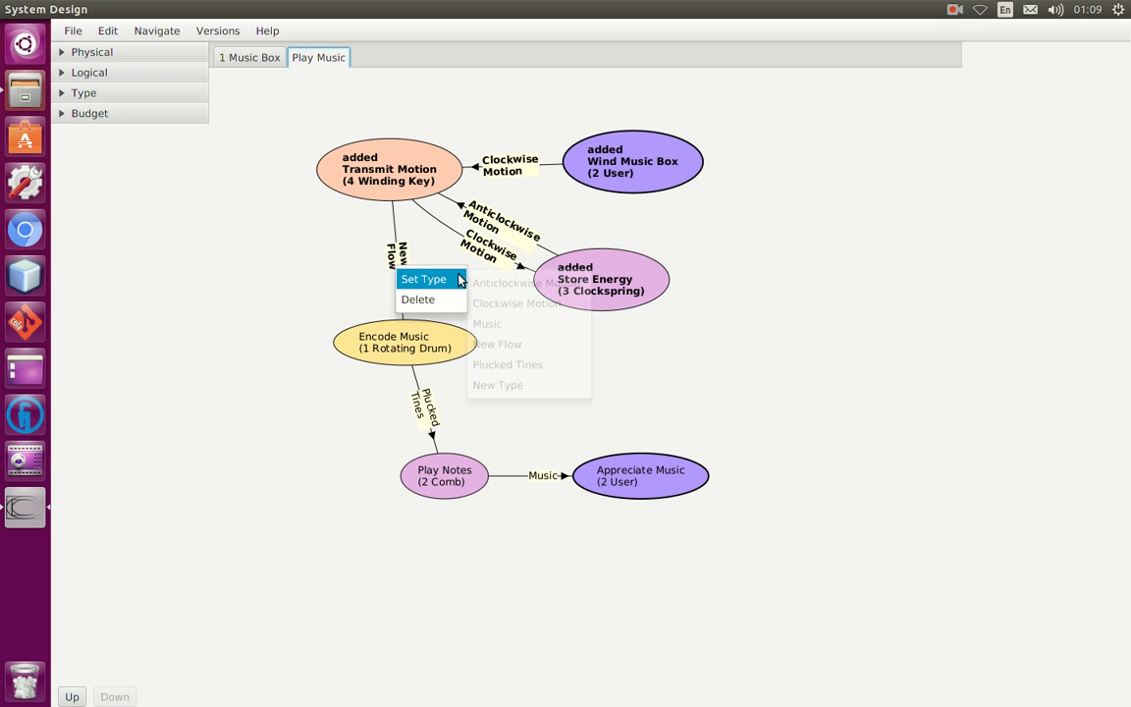
pyautogui.click(508, 284)
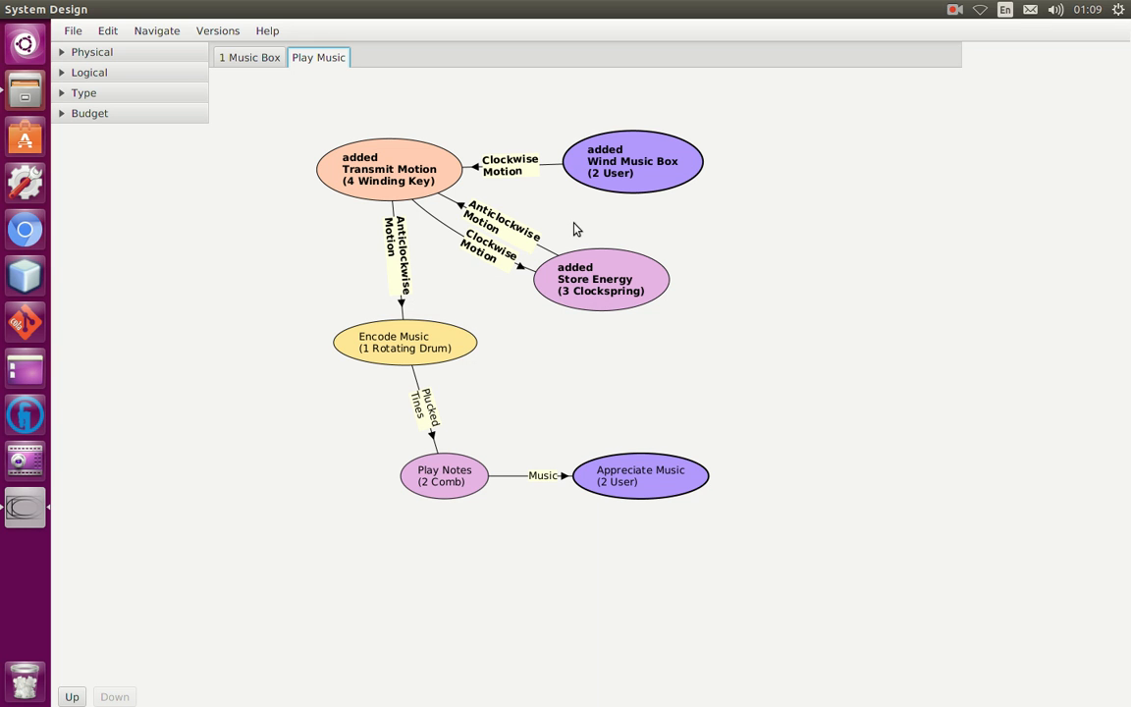
# Commit the design changes with the message "Supply Power to Drum"
pyautogui.click(224, 31)
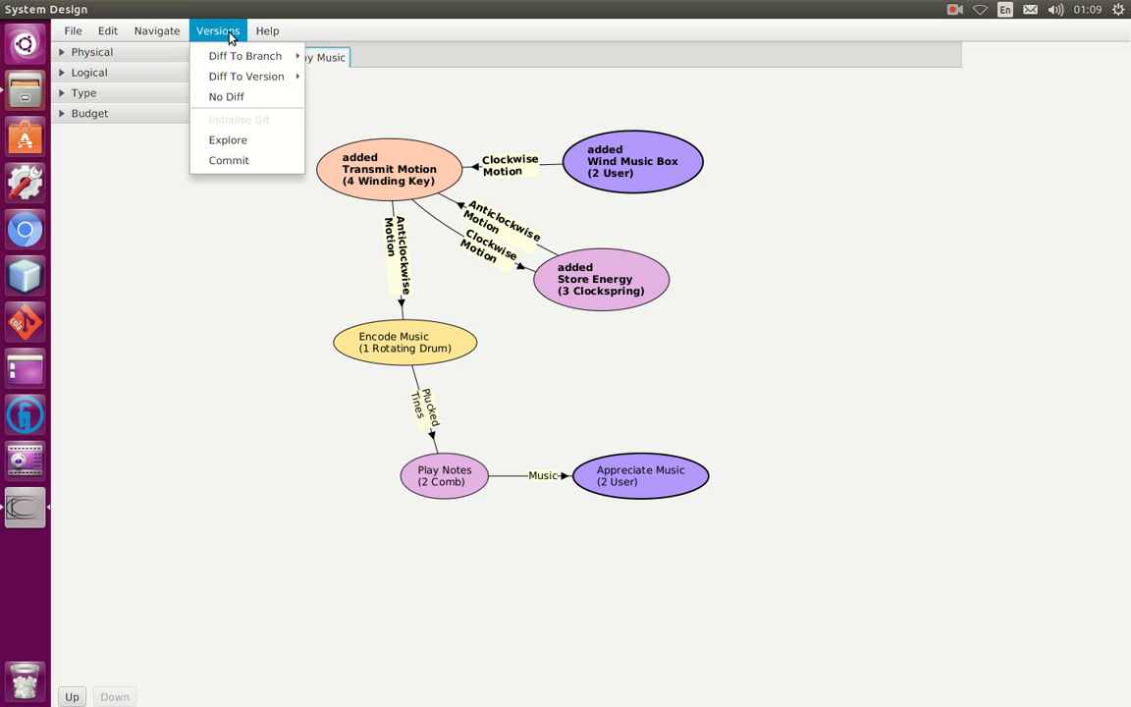
pyautogui.click(246, 162)
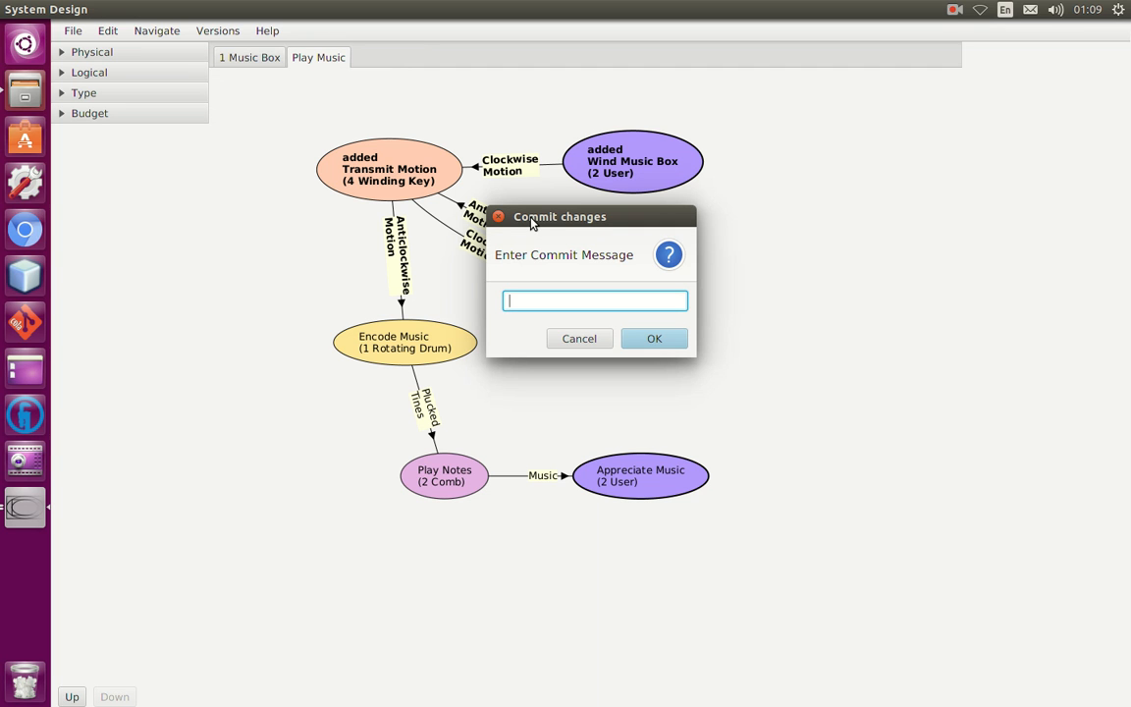
pyautogui.write('Supply Power to Drum')
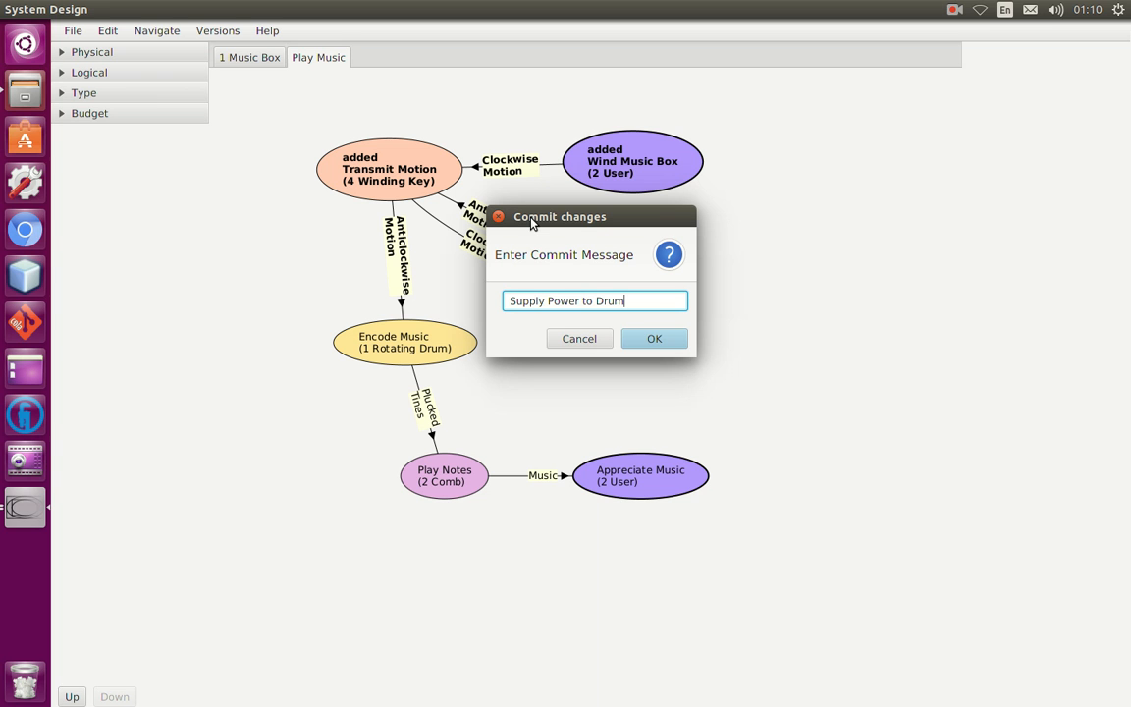
pyautogui.click(654, 340)
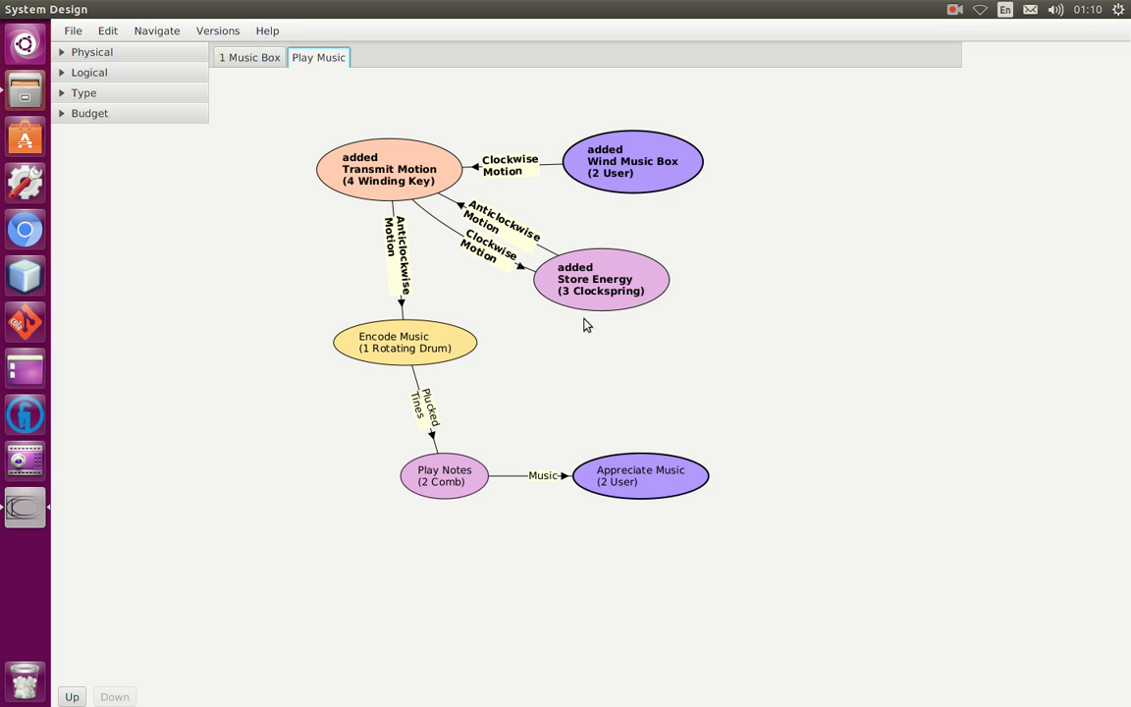
# Diff the design to the master branch and review both the 1 Music Box and Play Music diagrams
pyautogui.click(218, 30)
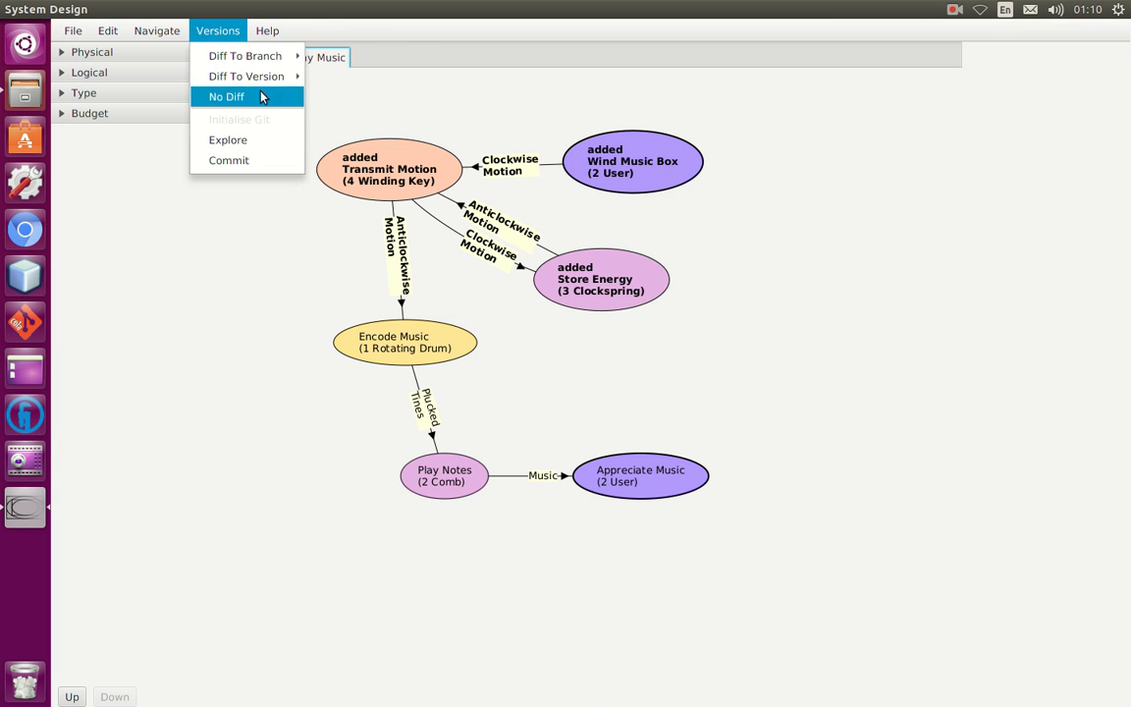
pyautogui.moveTo(285, 56)
pyautogui.click(343, 61)
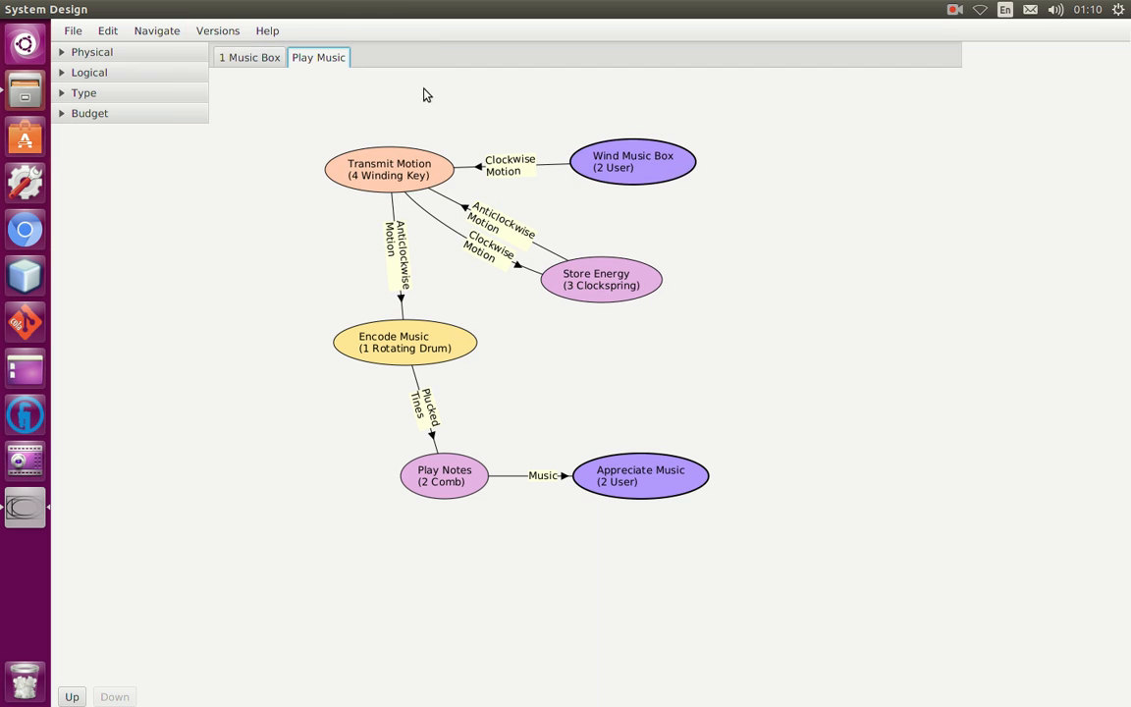
pyautogui.click(246, 61)
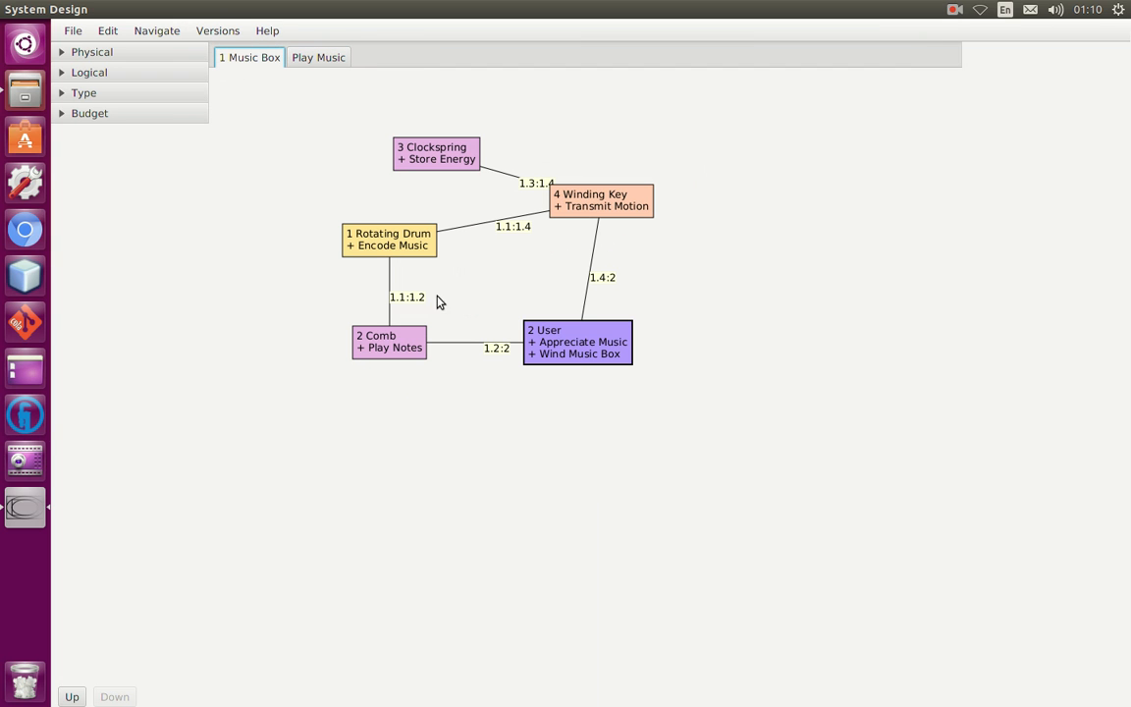
pyautogui.click(318, 57)
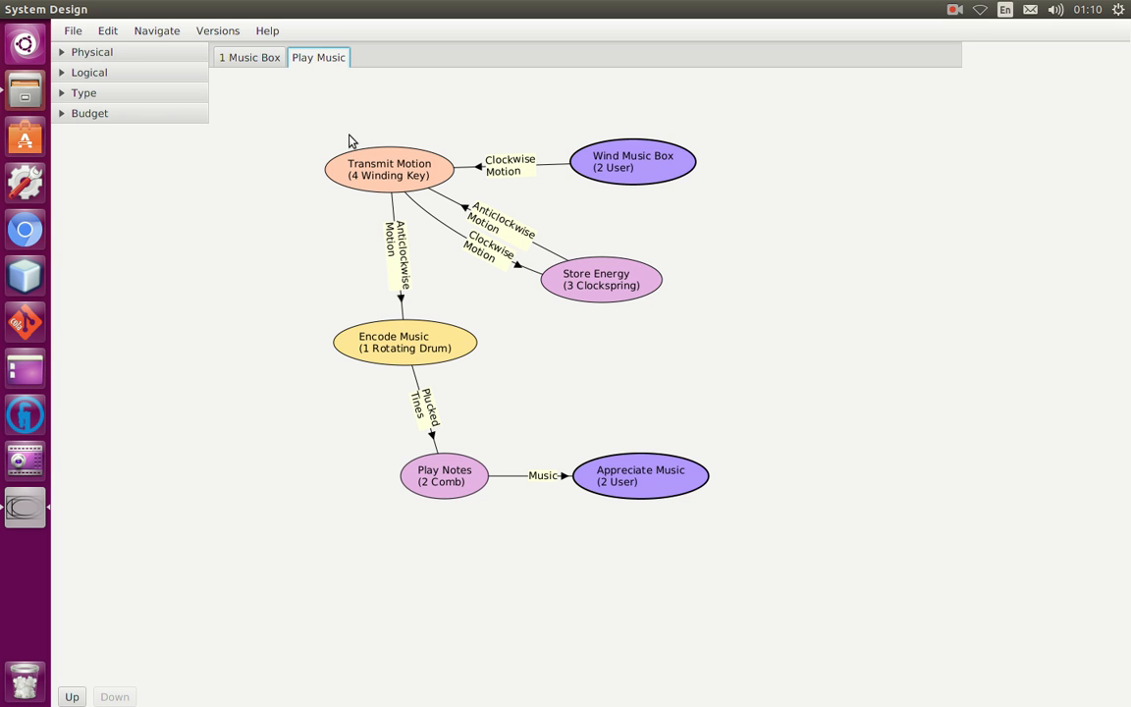
# Switch to the Files window, refresh the Playground folder and open the RabbitVCS branch manager for it
pyautogui.hotkey('alt', 'Tab')
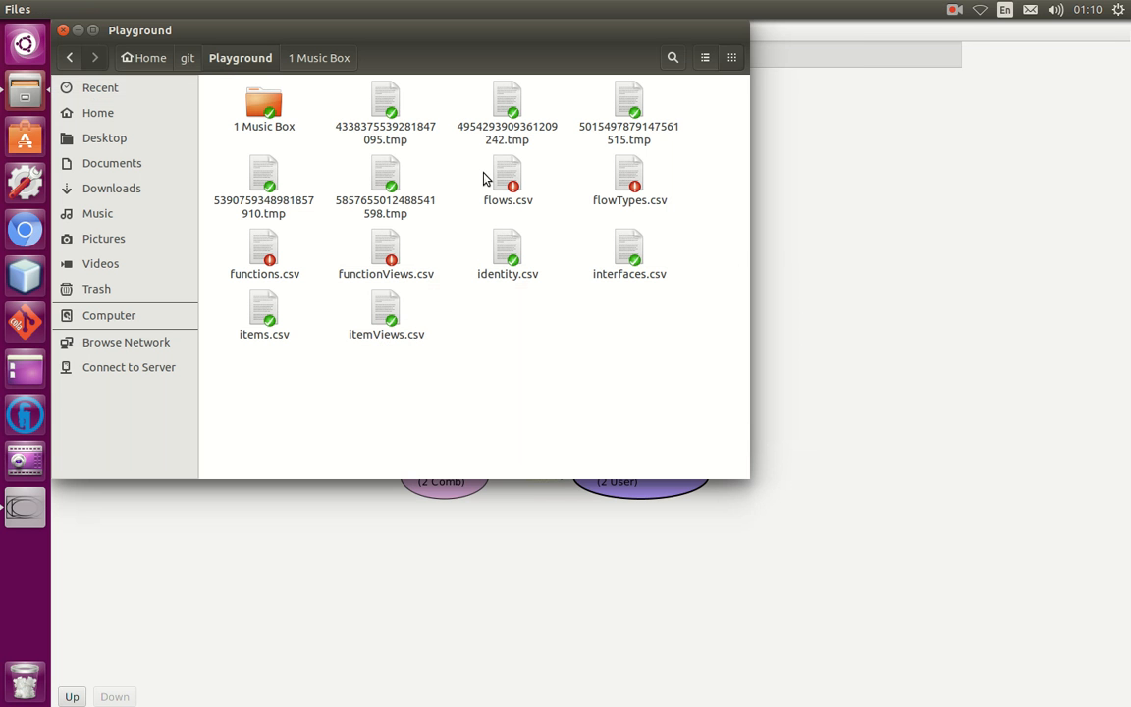
pyautogui.press('F5')
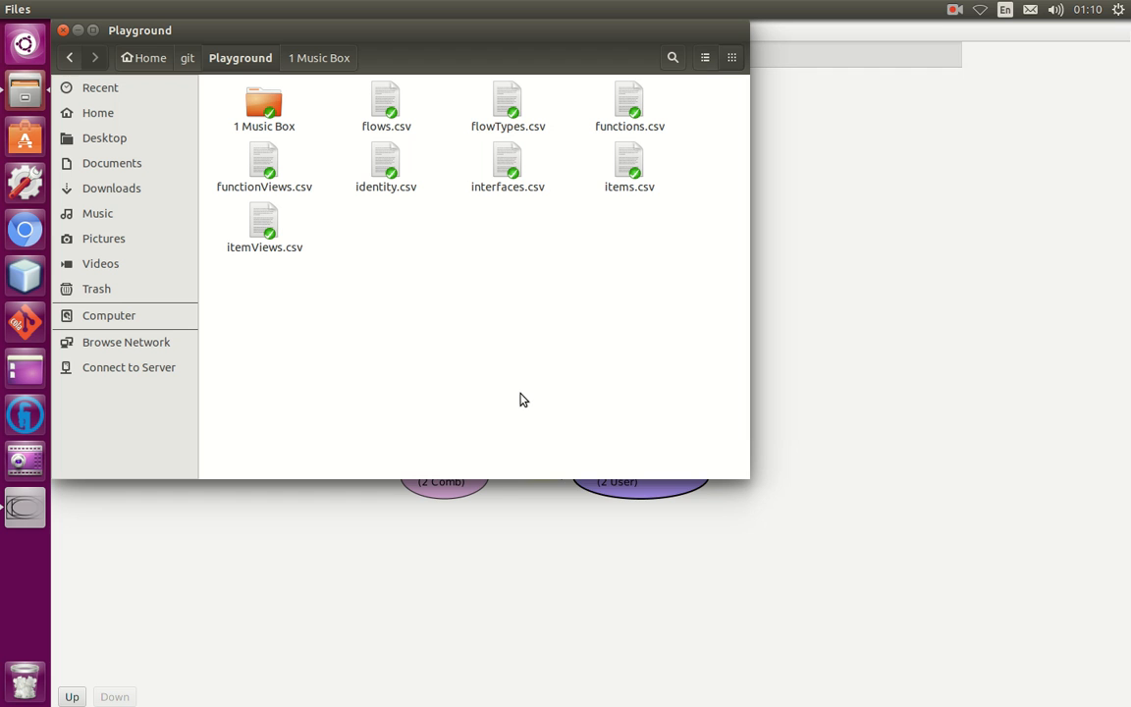
pyautogui.rightClick(521, 398)
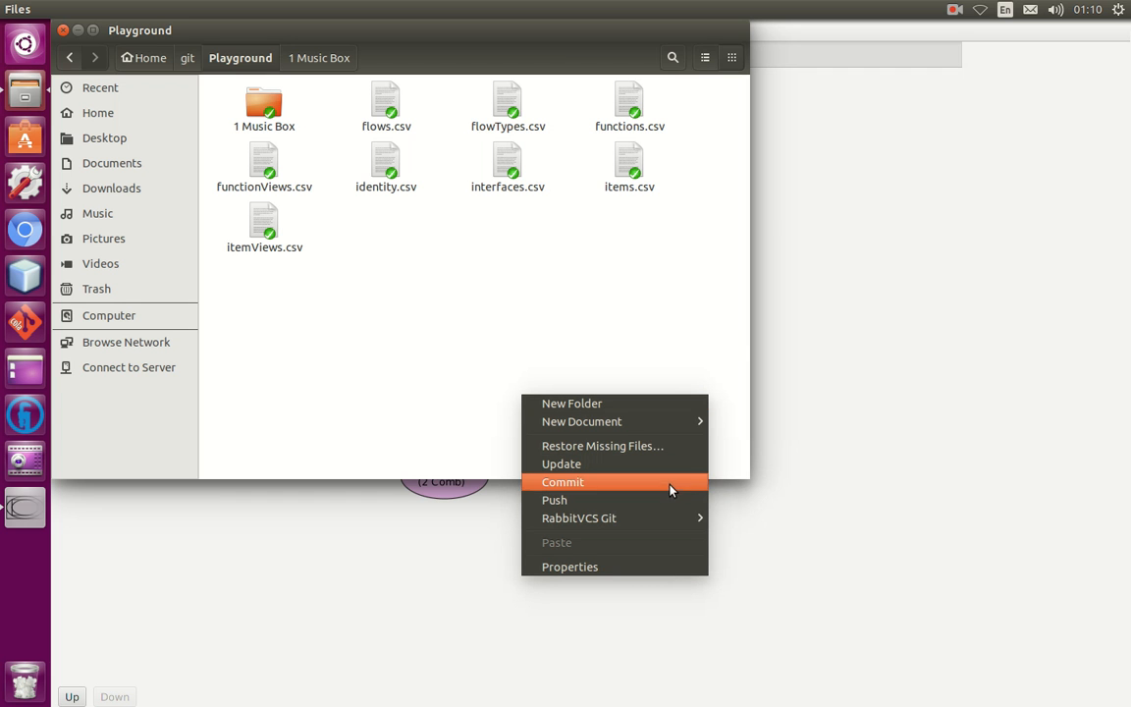
pyautogui.moveTo(676, 529)
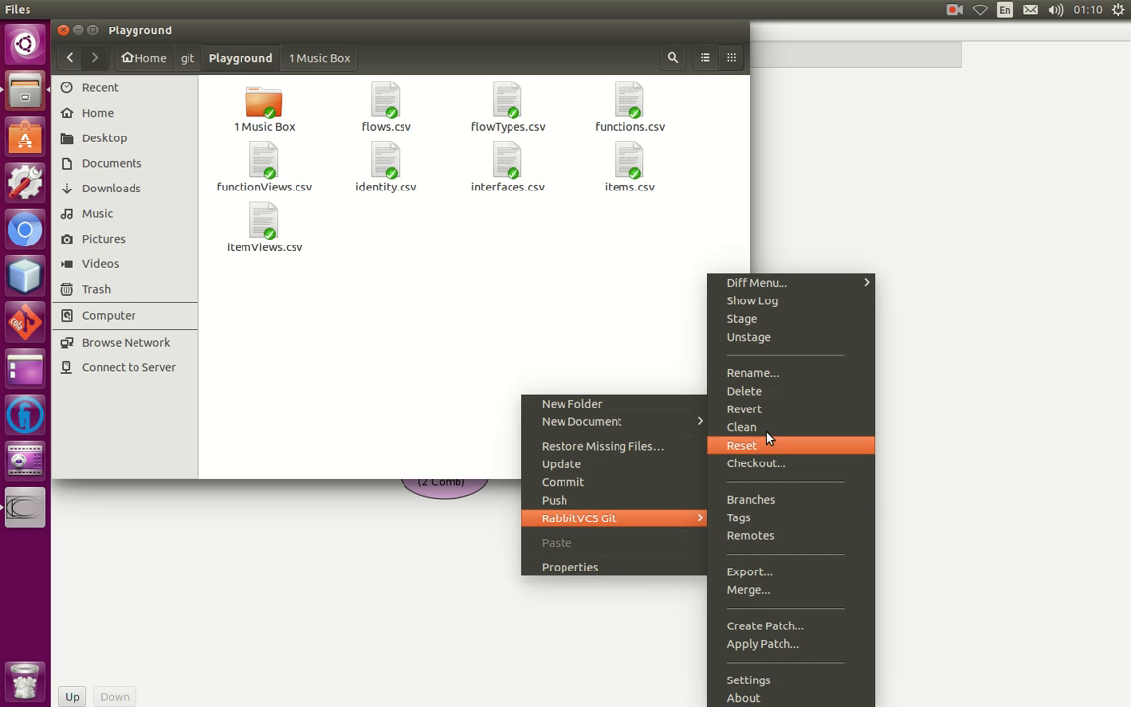
pyautogui.click(764, 497)
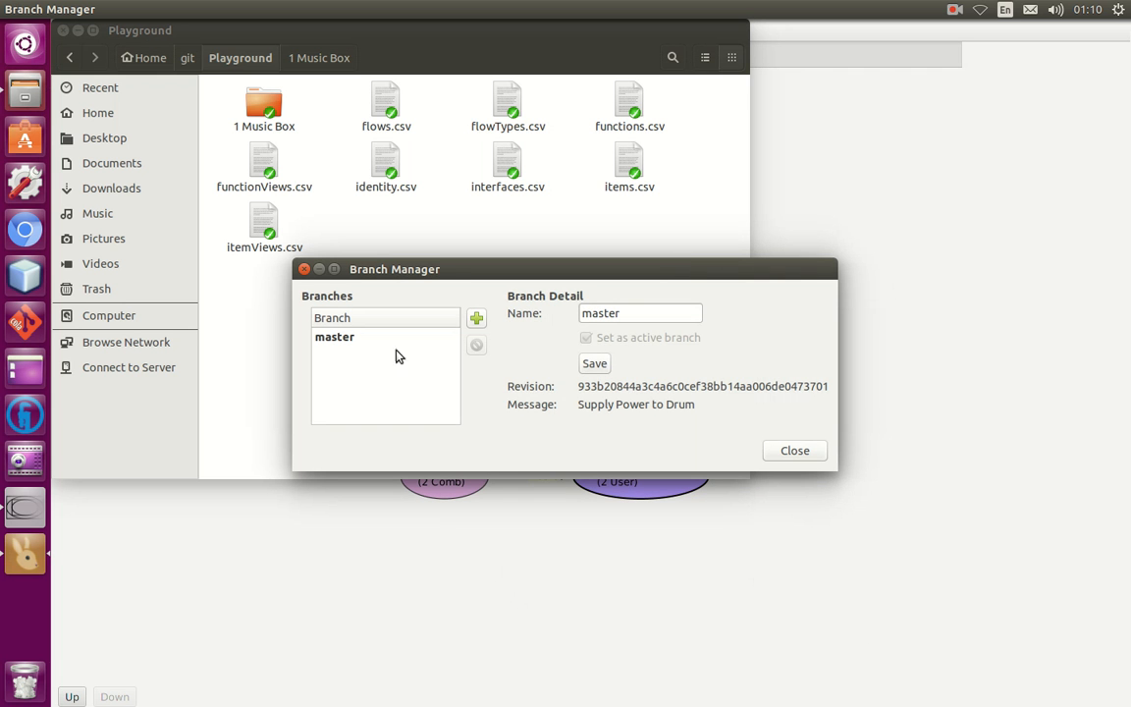
# Add a branch carrying the first team member's first name, starting from master and keeping the old branch's history
pyautogui.click(476, 317)
pyautogui.click(589, 312)
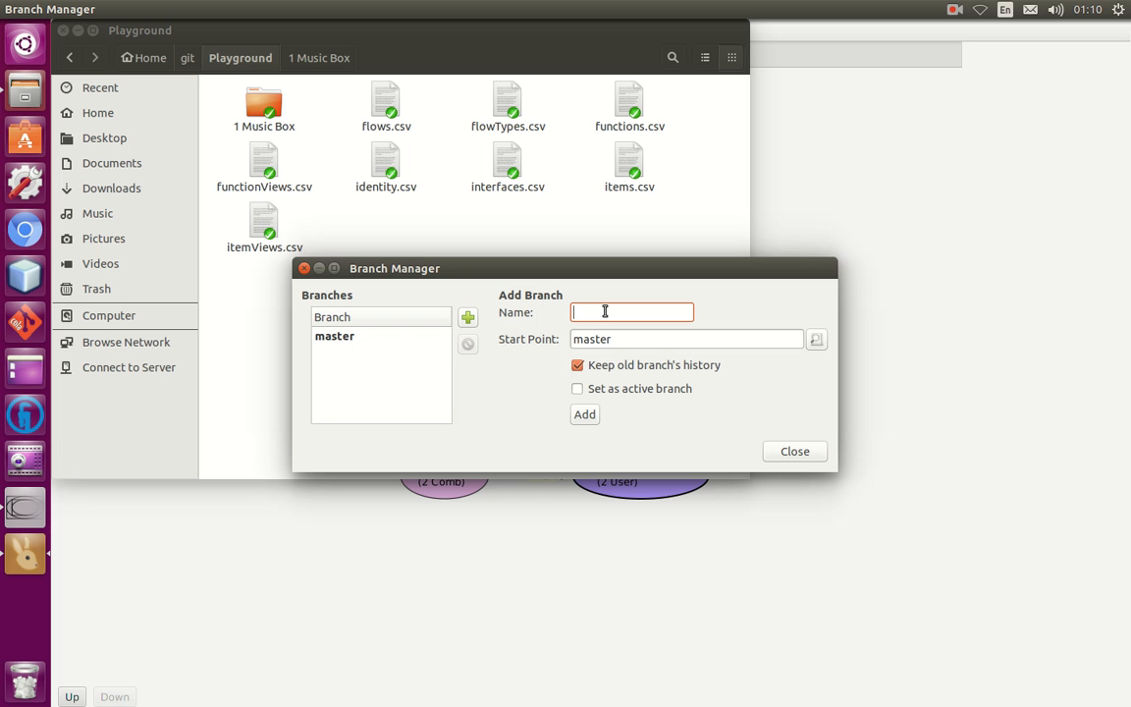
pyautogui.write('Dave')
pyautogui.click(585, 414)
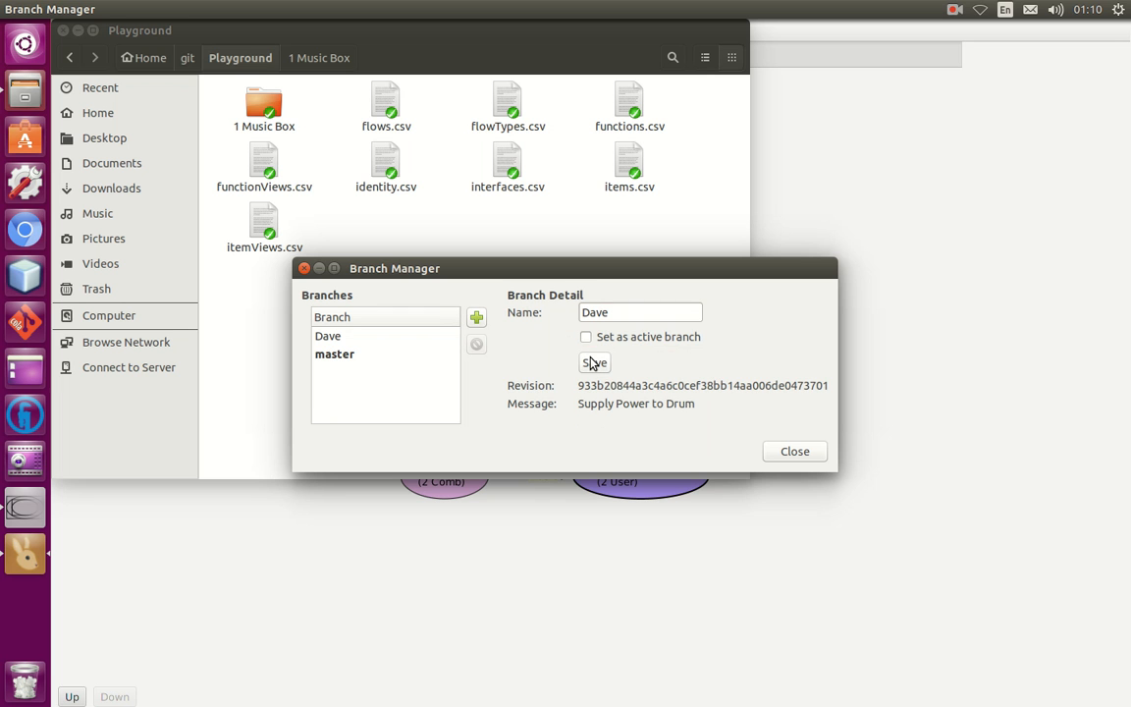
# Add a branch carrying the second team member's first name, starting from master with history kept, set it active and close the branch manager
pyautogui.click(471, 316)
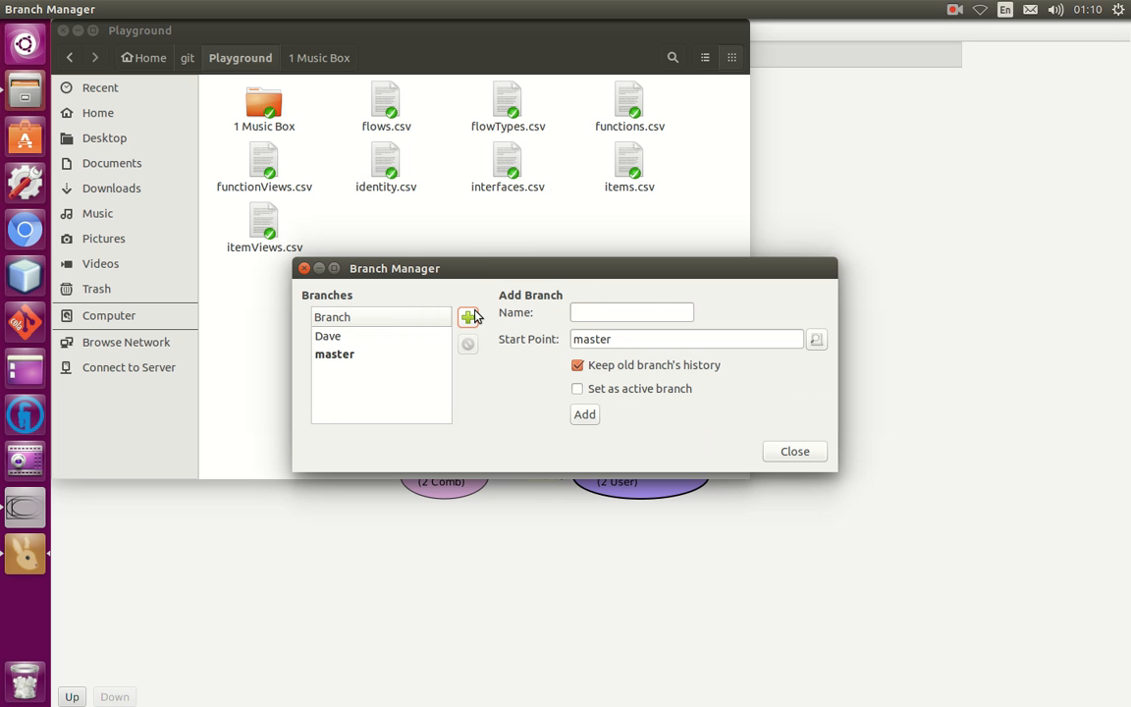
pyautogui.click(610, 314)
pyautogui.write('Darrel')
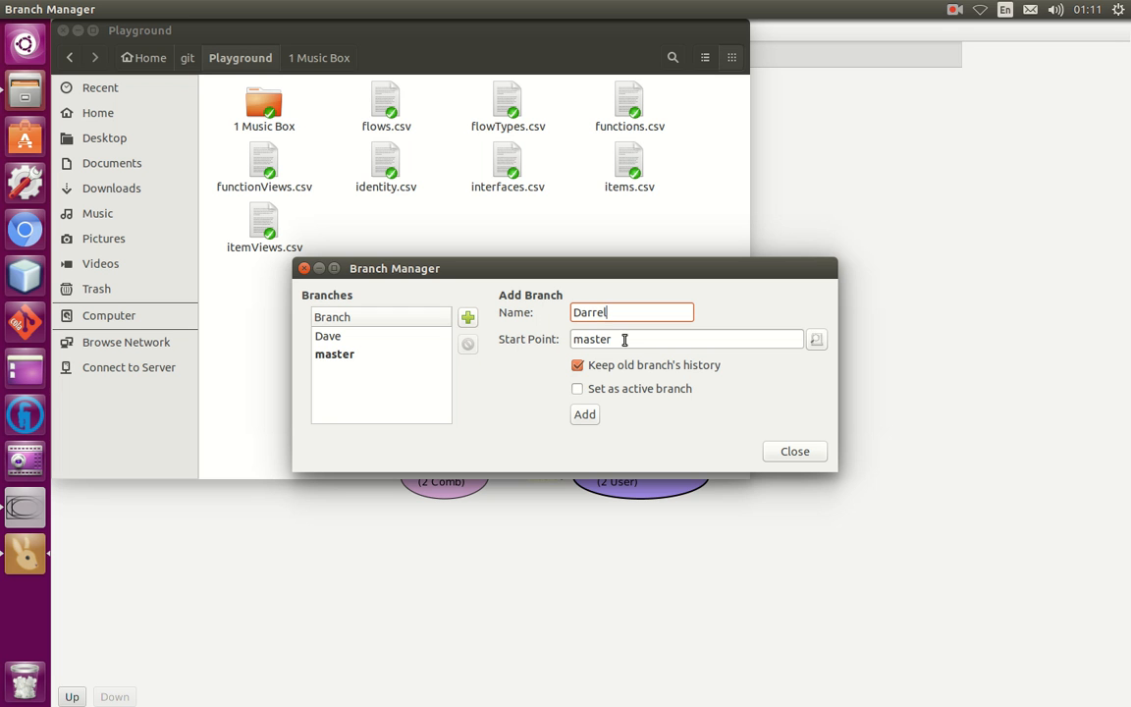
pyautogui.click(577, 391)
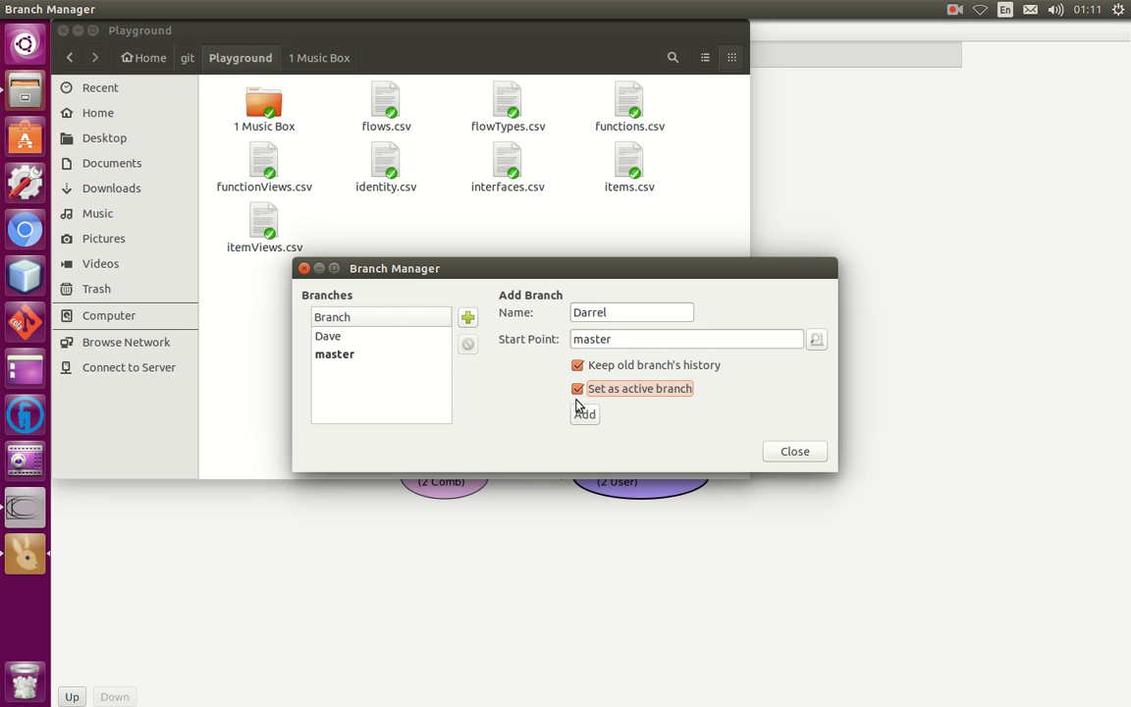
pyautogui.click(584, 414)
pyautogui.click(788, 454)
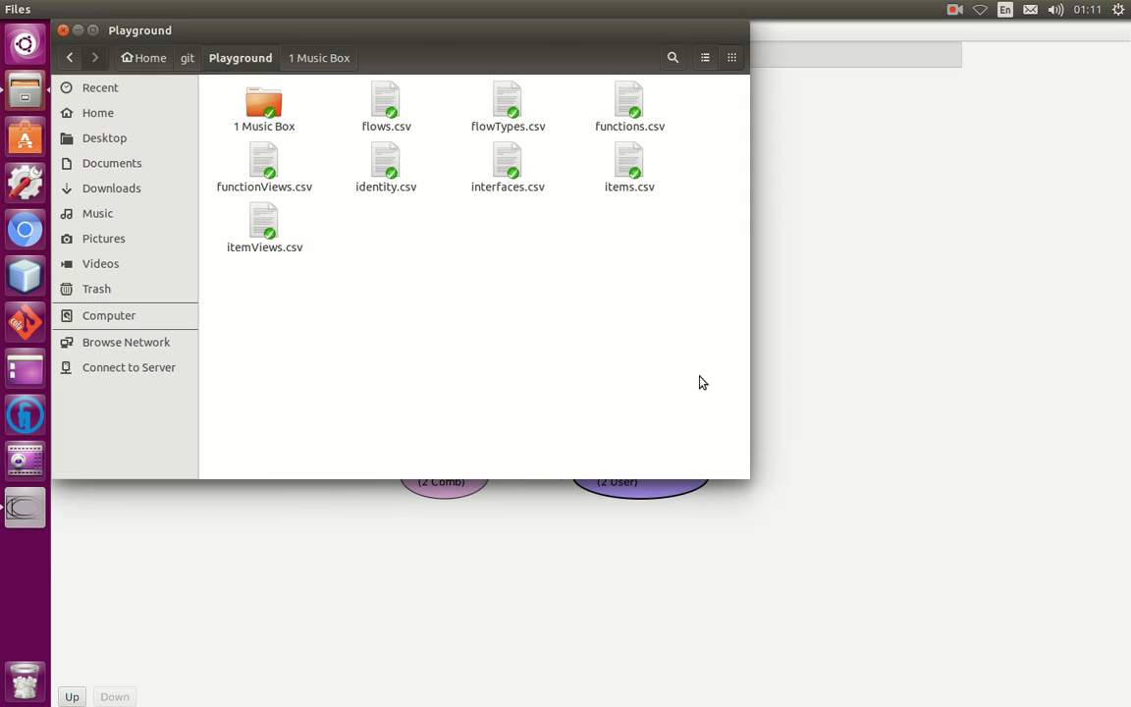
# Switch to System Design and revert the design to the checked-out branch's files without saving first
pyautogui.click(973, 295)
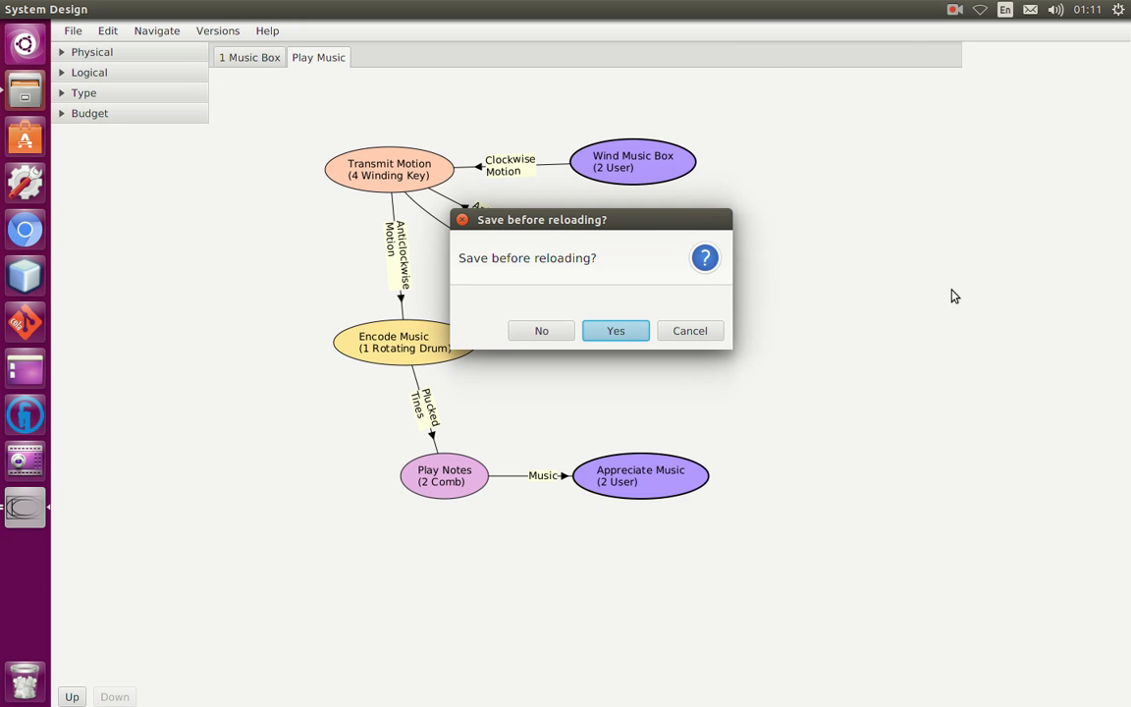
pyautogui.click(567, 336)
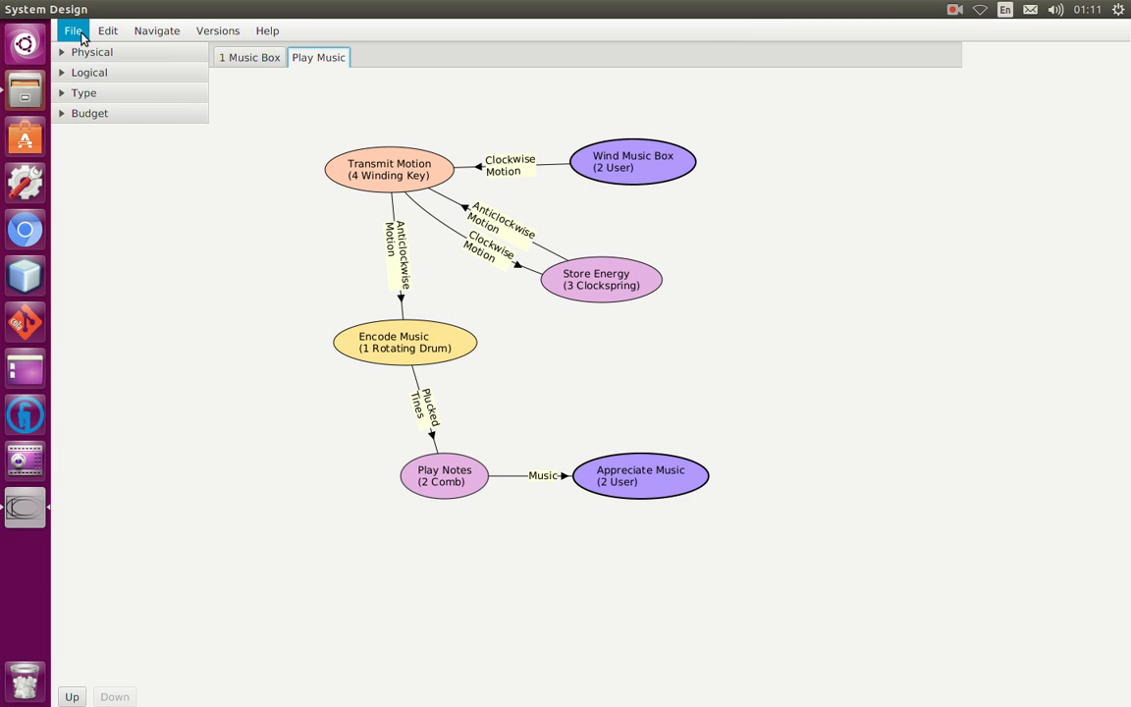
pyautogui.hotkey('alt', 'Tab')
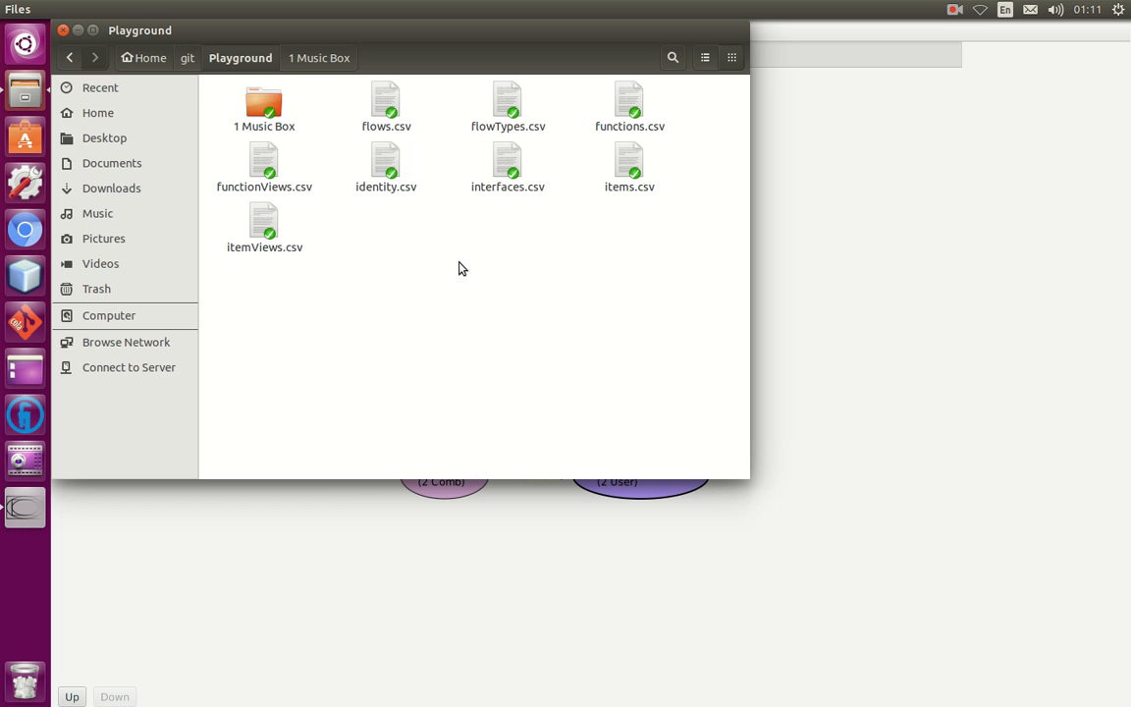
pyautogui.click(828, 284)
pyautogui.click(73, 30)
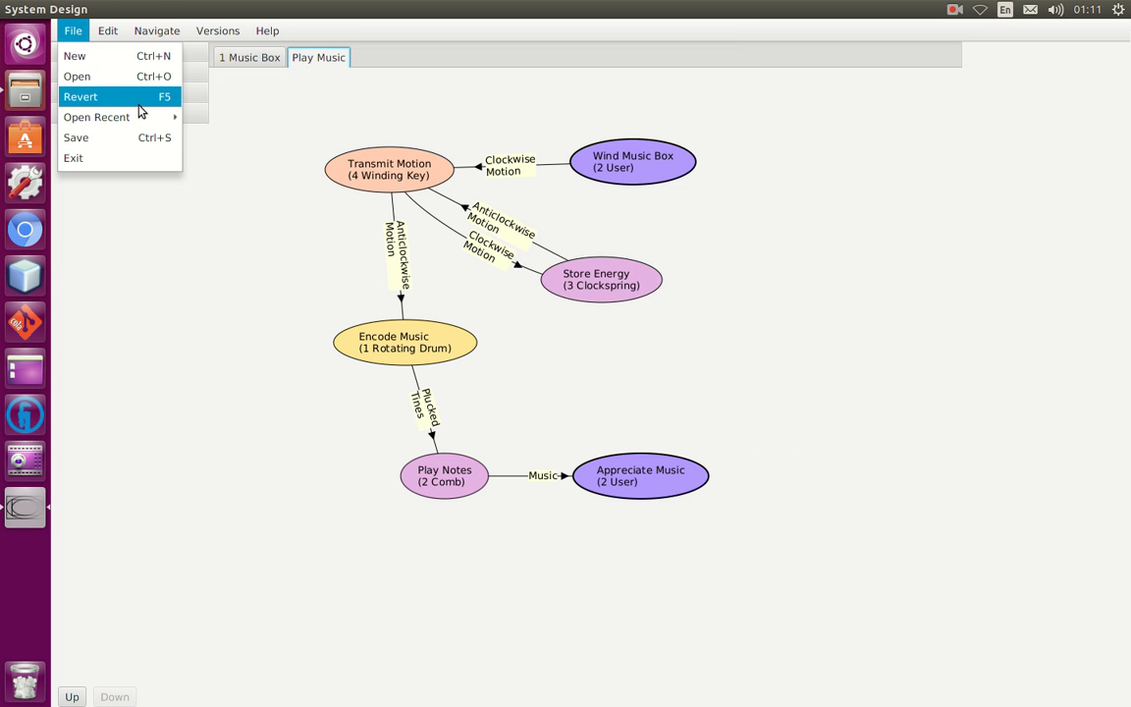
pyautogui.click(140, 102)
pyautogui.click(558, 334)
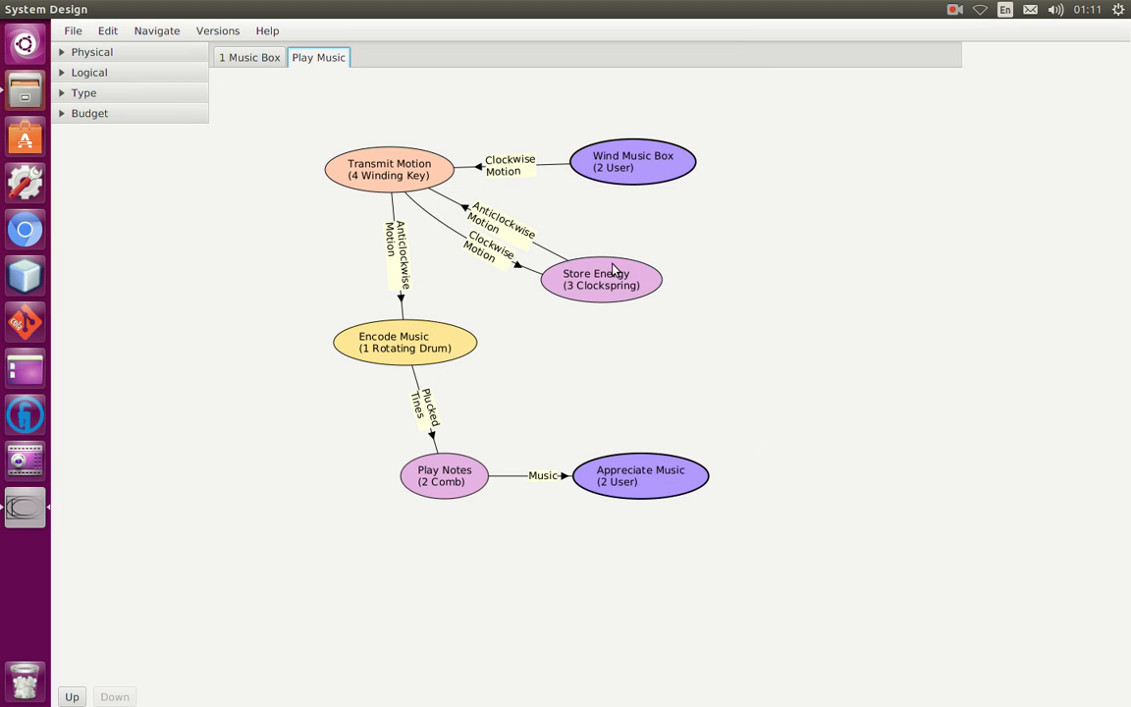
# Review the 1 Music Box and Play Music diagrams and examine which branches are offered for a diff
pyautogui.click(249, 57)
pyautogui.click(318, 57)
pyautogui.click(236, 33)
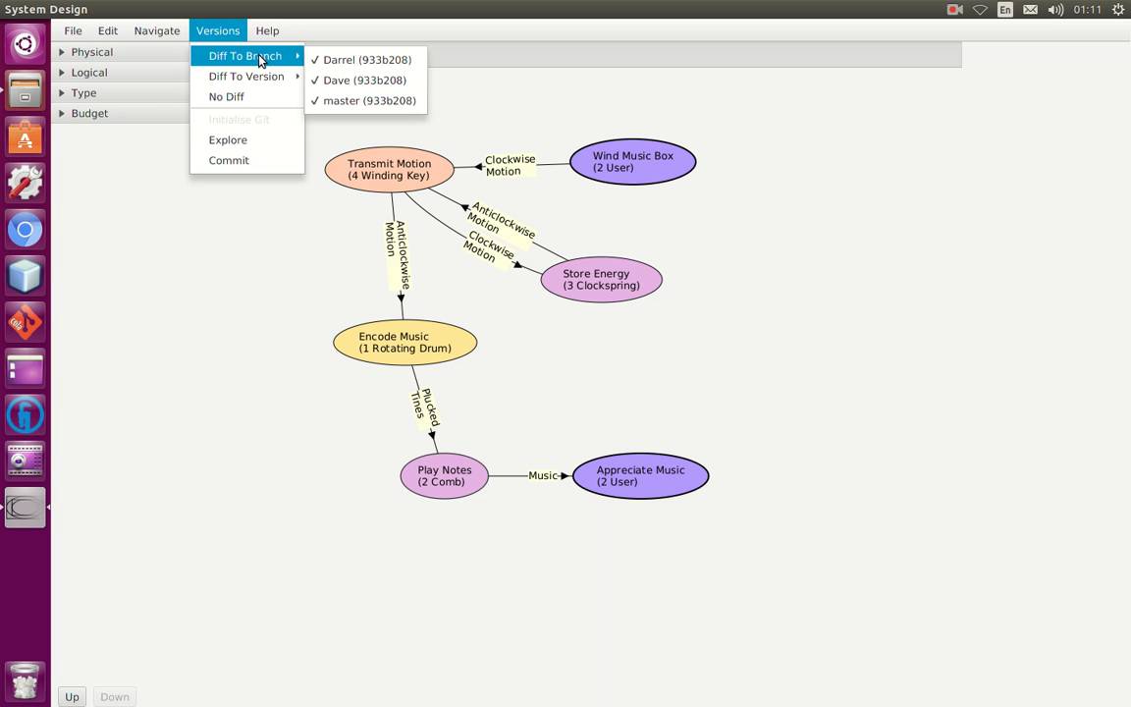
pyautogui.moveTo(294, 74)
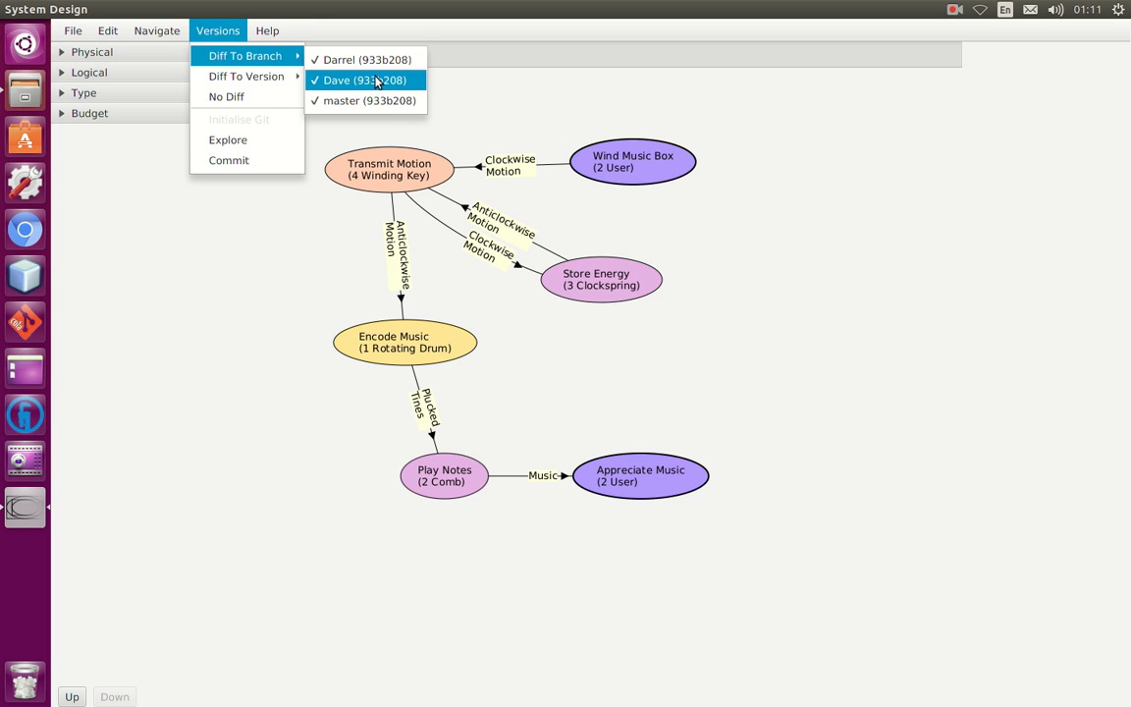
pyautogui.click(686, 207)
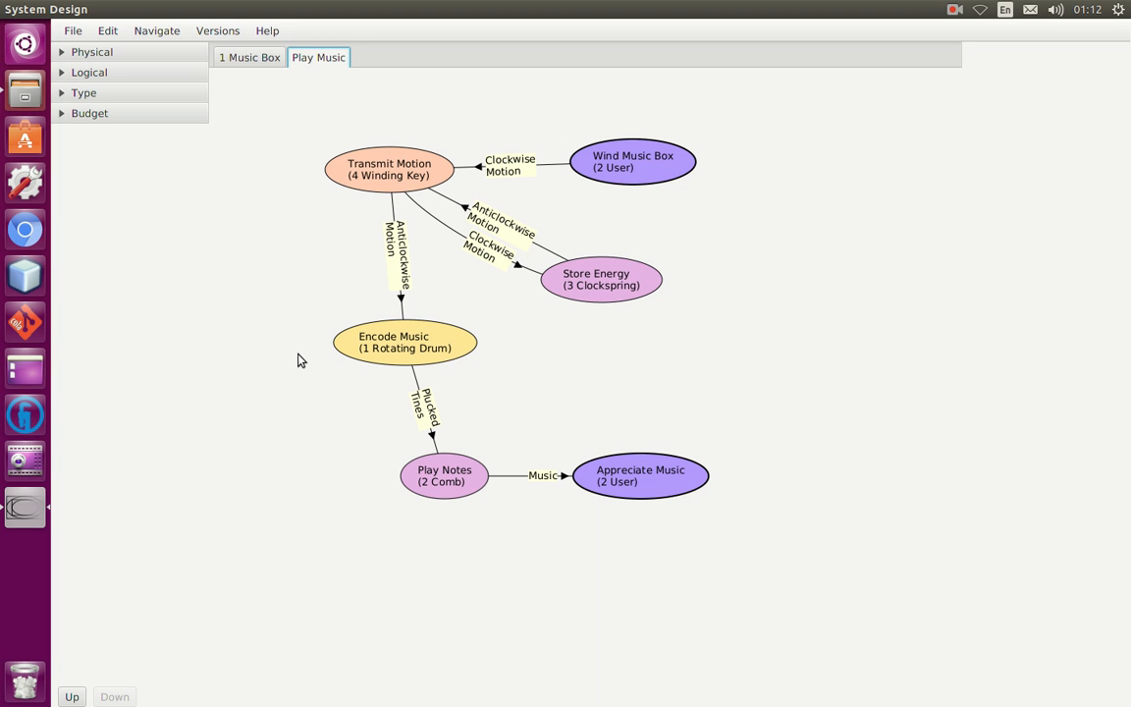
# Add the function "Resist Motion" on a new item "Governer" to the Play Music diagram, below and left of Encode Music
pyautogui.rightClick(302, 422)
pyautogui.moveTo(383, 432)
pyautogui.click(496, 514)
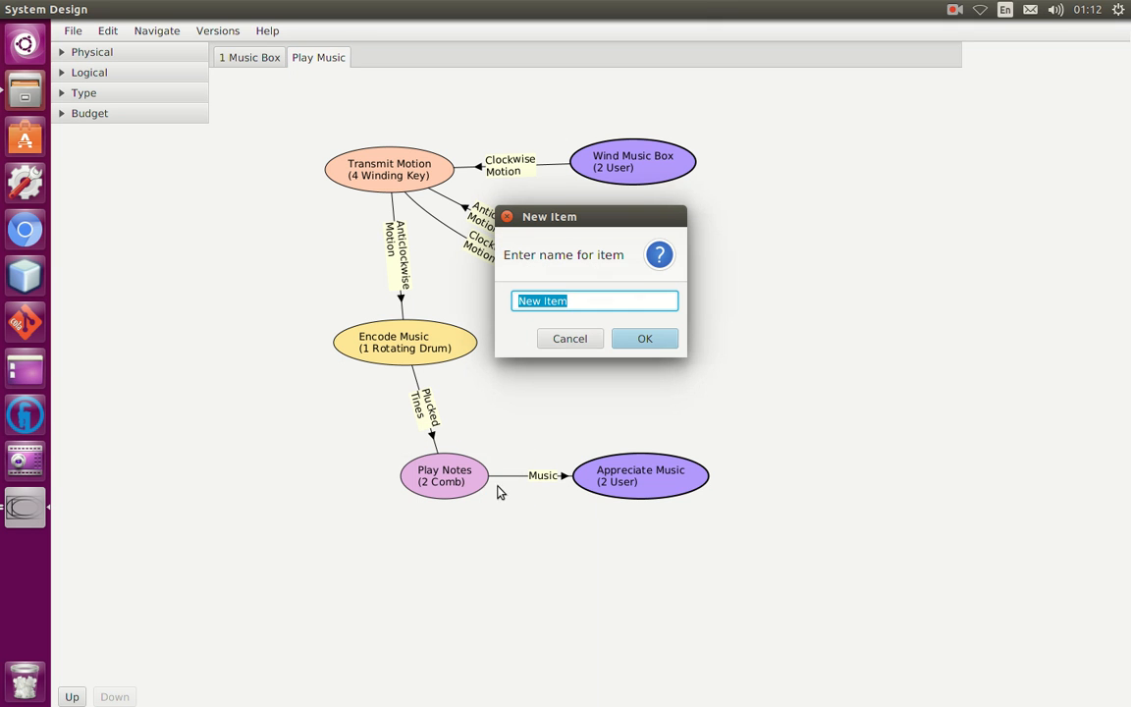
pyautogui.write('Governer')
pyautogui.press('Return')
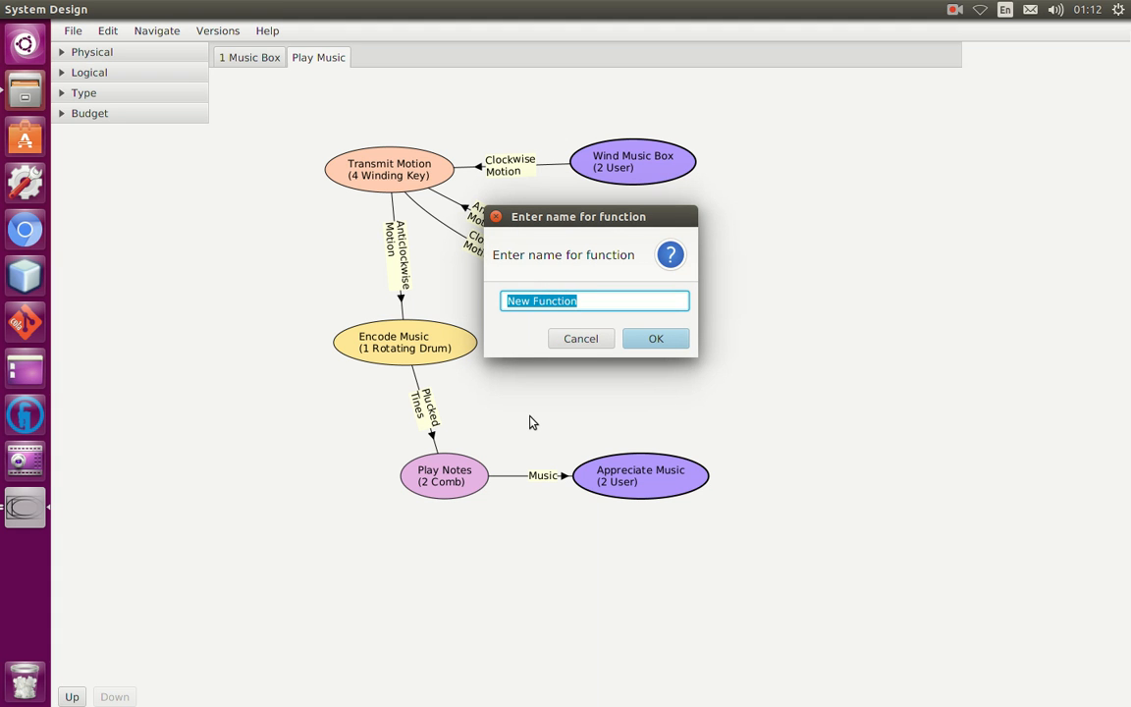
pyautogui.write('Resis')
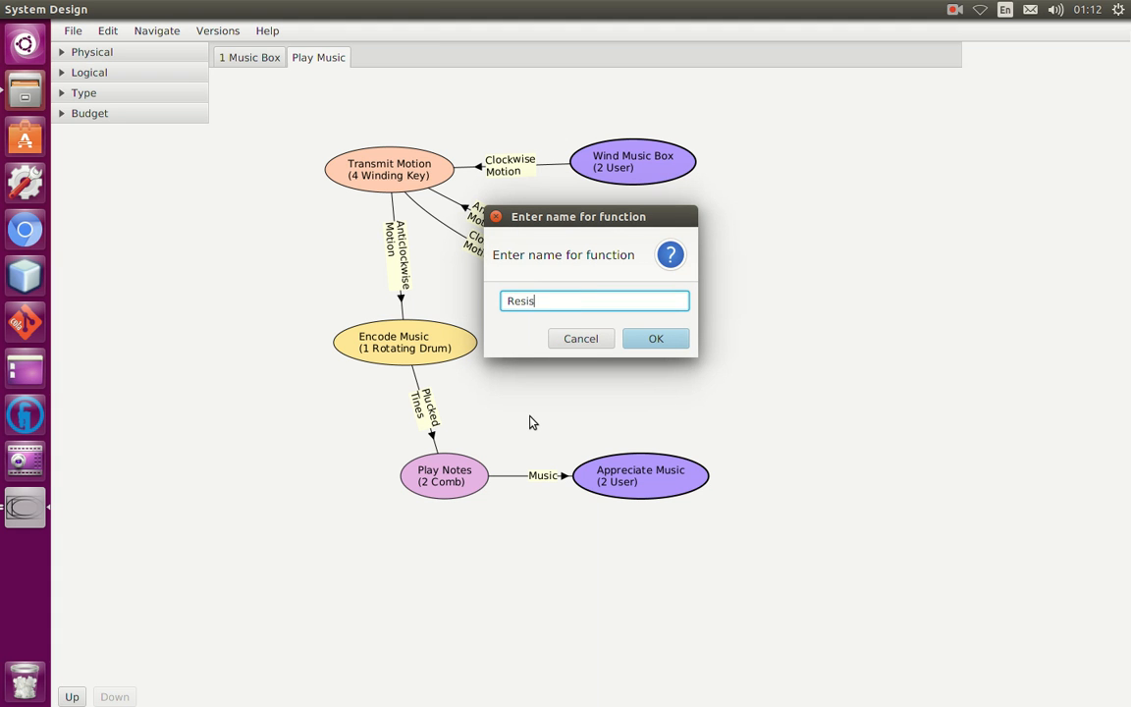
pyautogui.write('t Motion')
pyautogui.press('Return')
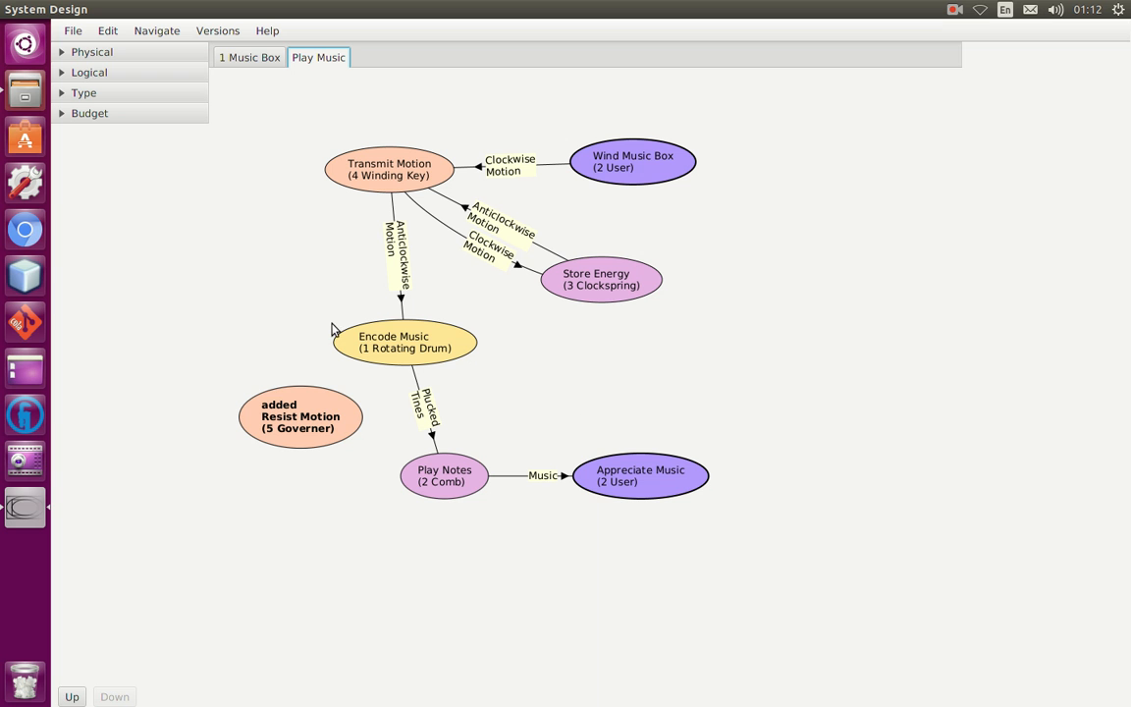
# Add a flow from Resist Motion to Encode Music with the new type "Resistive Force" and move Resist Motion down level with Play Notes
pyautogui.moveTo(275, 393); pyautogui.dragTo(346, 334)
pyautogui.rightClick(371, 387)
pyautogui.moveTo(378, 393)
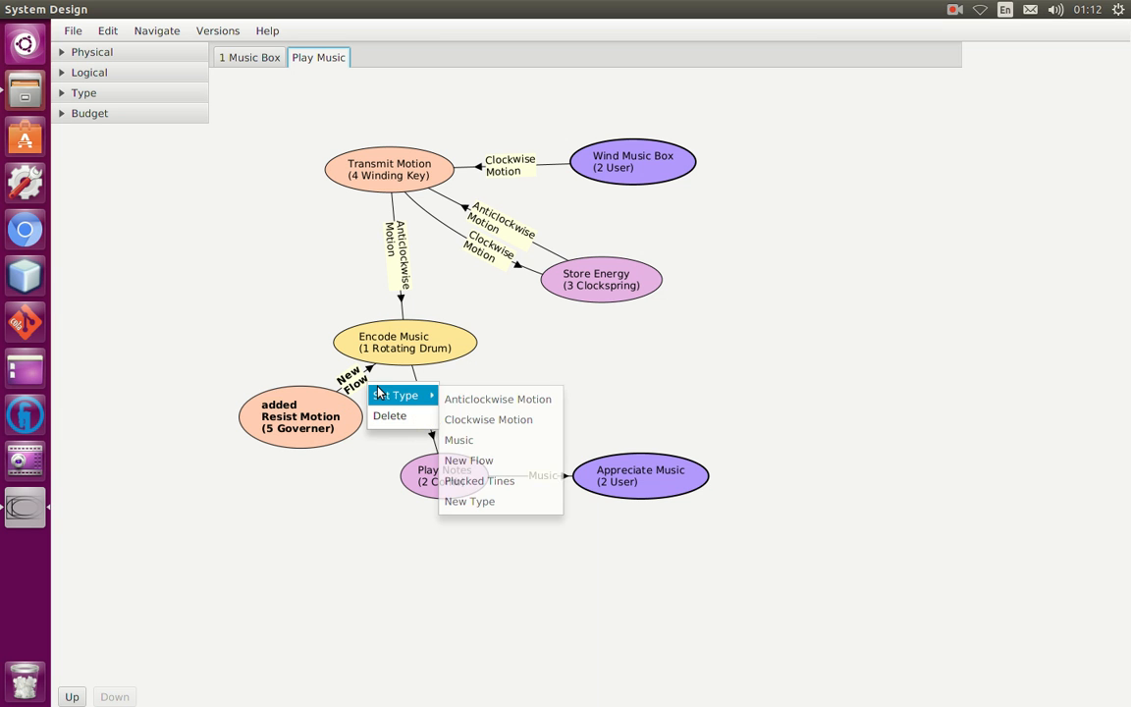
pyautogui.click(469, 500)
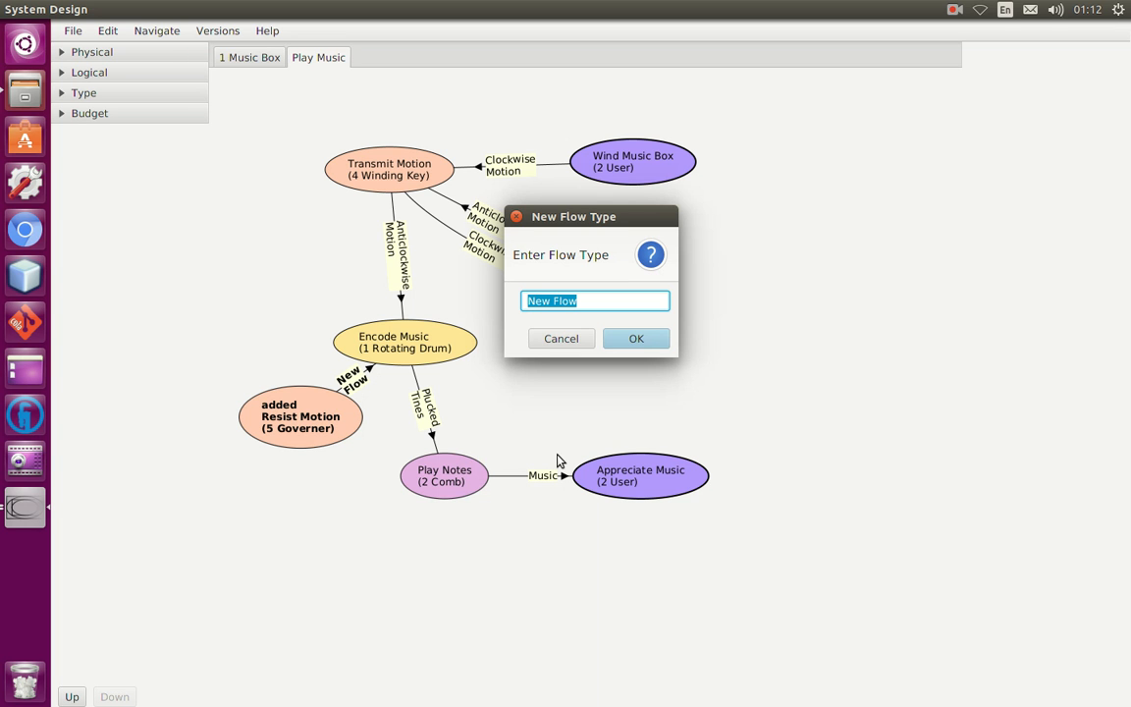
pyautogui.write('Resistive Force')
pyautogui.press('Return')
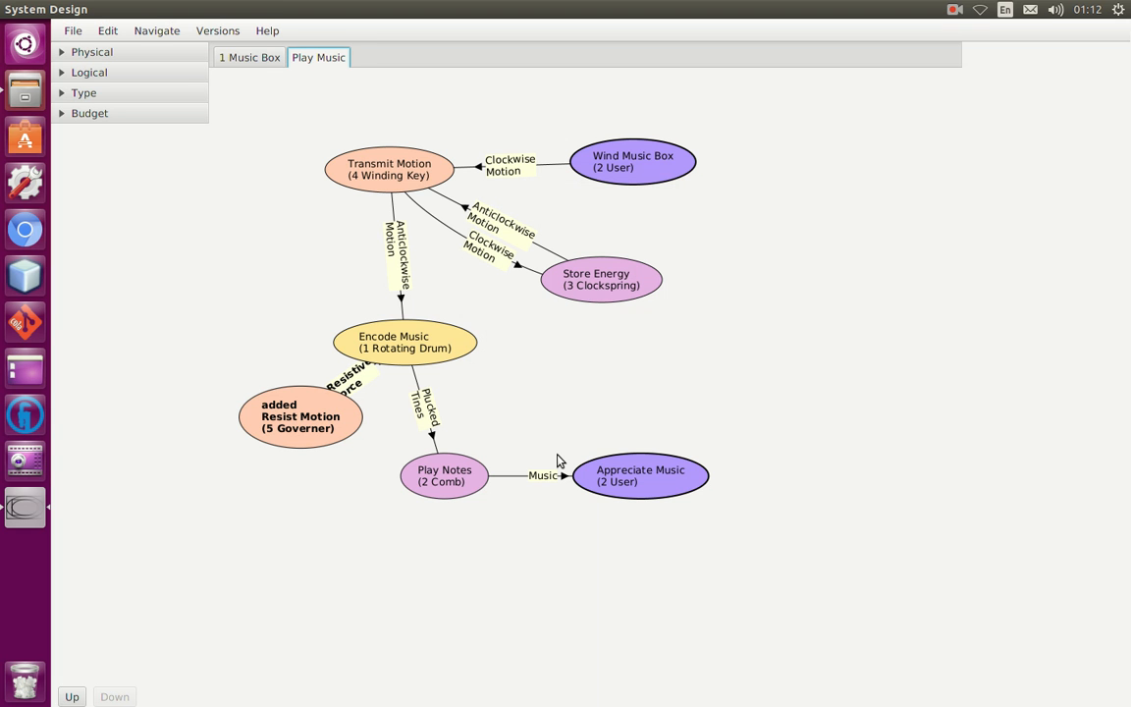
pyautogui.moveTo(333, 440); pyautogui.dragTo(335, 500)
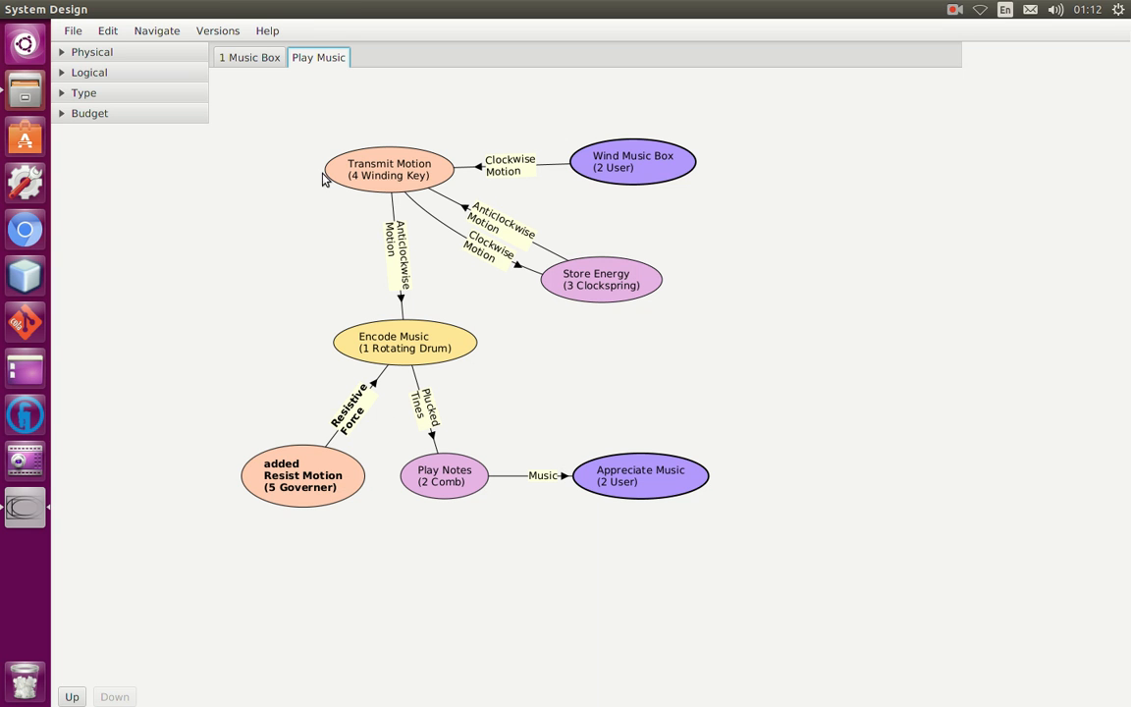
# Turn off the diff display and move the Governer box in the 1 Music Box diagram clear of Rotating Drum, left of Clockspring
pyautogui.click(217, 31)
pyautogui.click(251, 108)
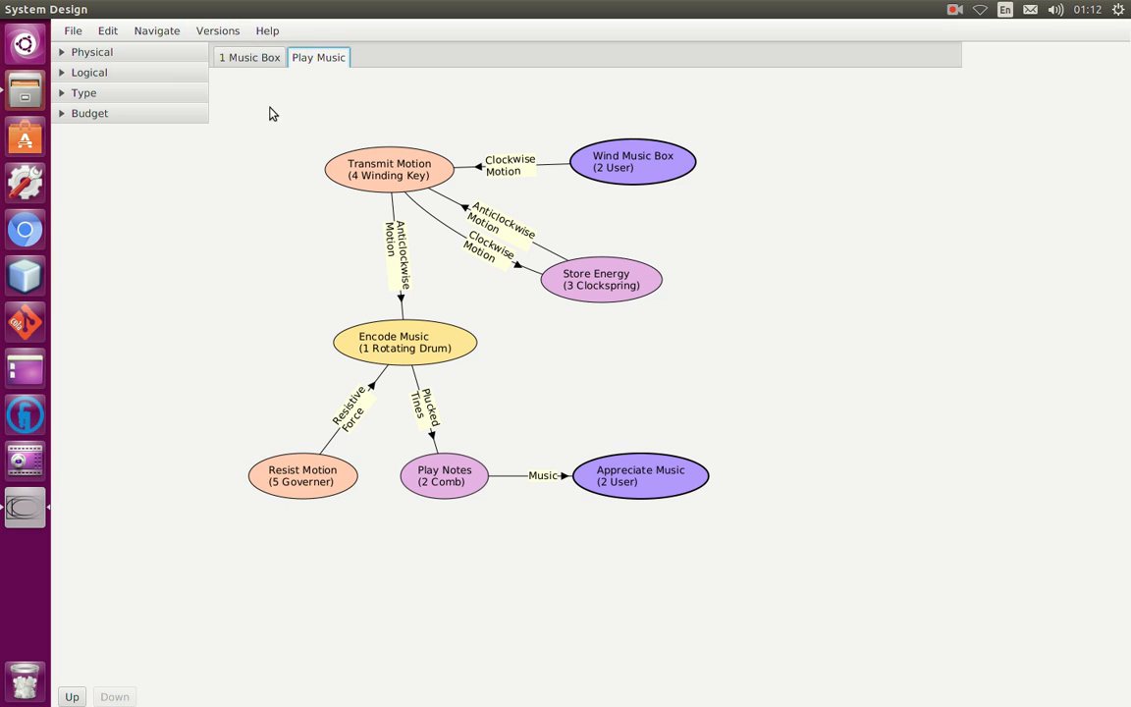
pyautogui.click(250, 56)
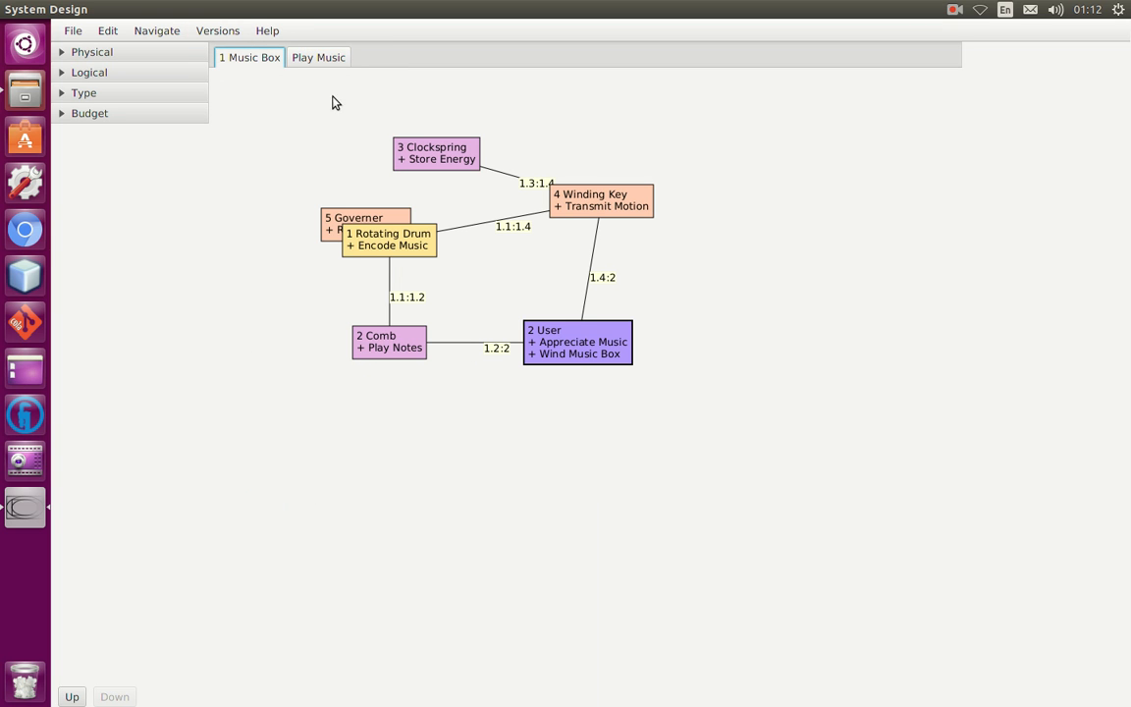
pyautogui.moveTo(351, 222); pyautogui.dragTo(299, 155)
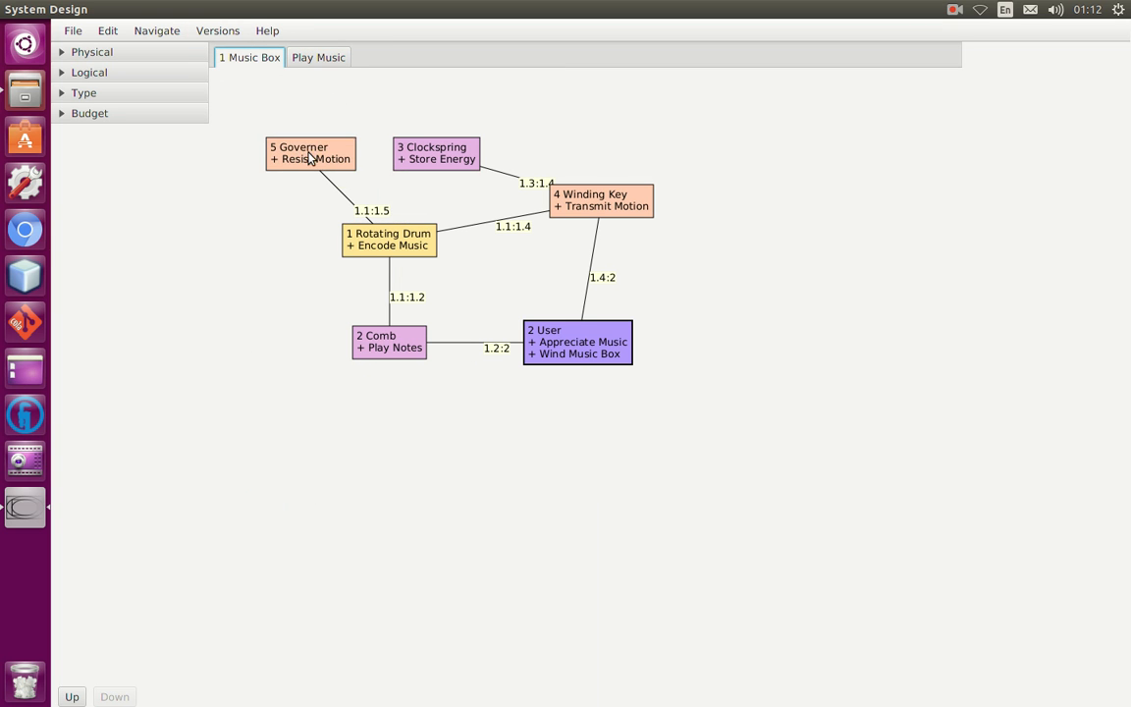
# Return to the Play Music diagram and commit the design changes with the message "Propose Governer Mechanism"
pyautogui.click(325, 60)
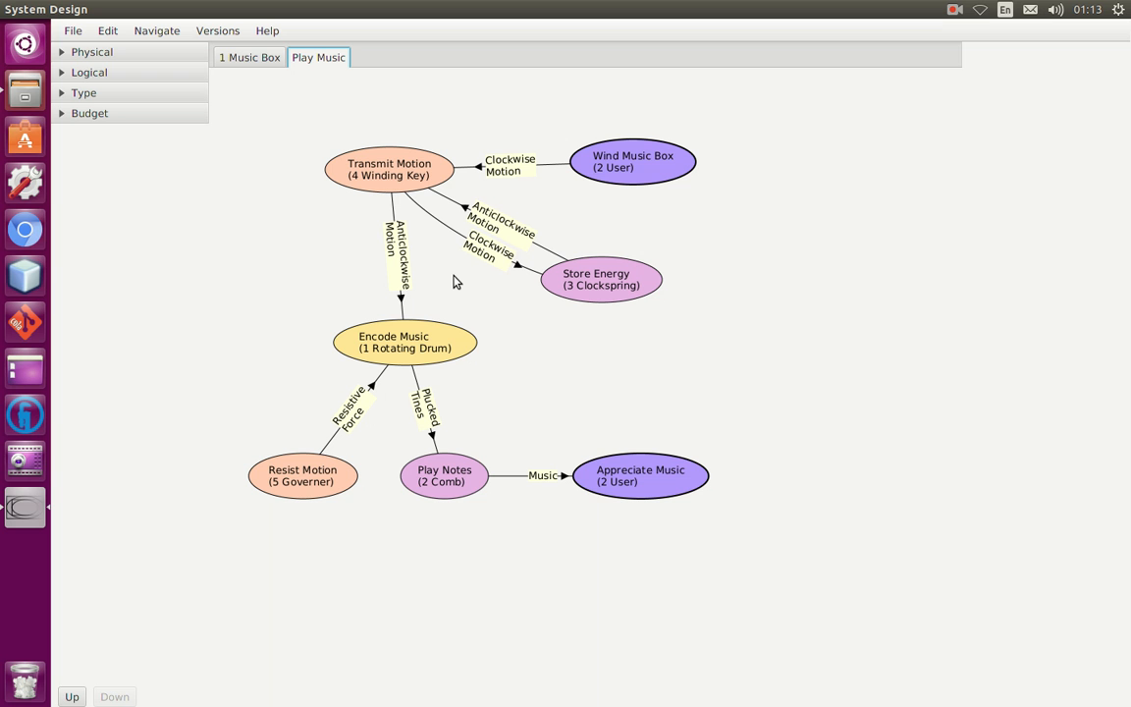
pyautogui.click(217, 31)
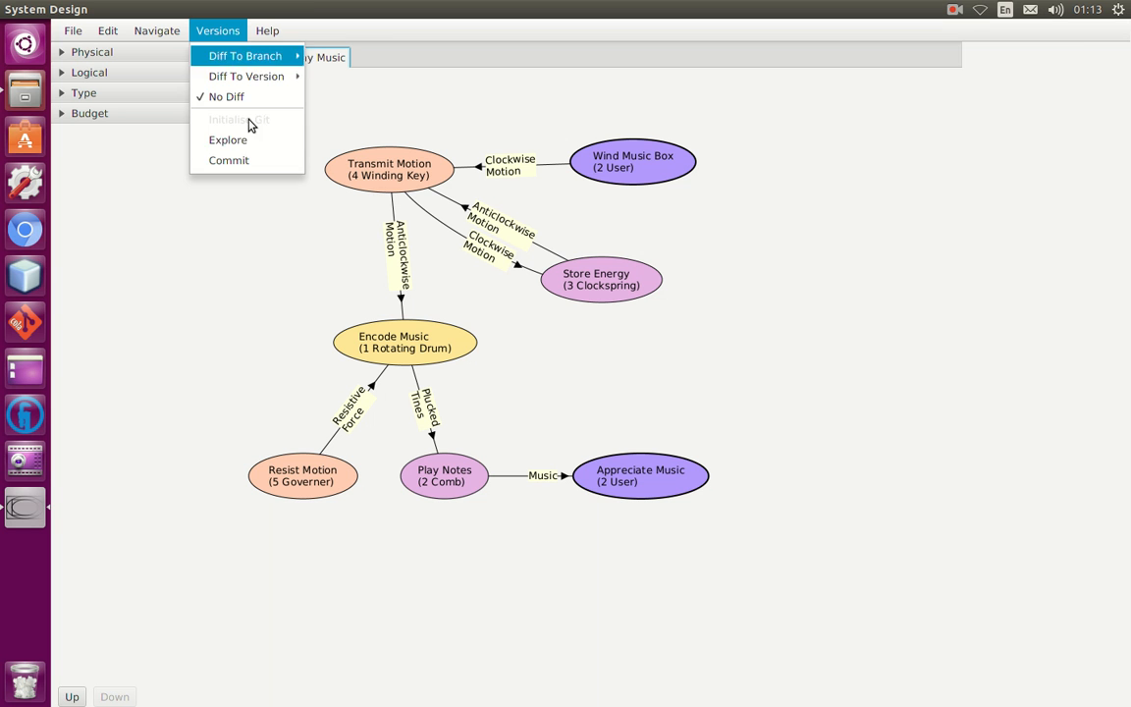
pyautogui.click(255, 159)
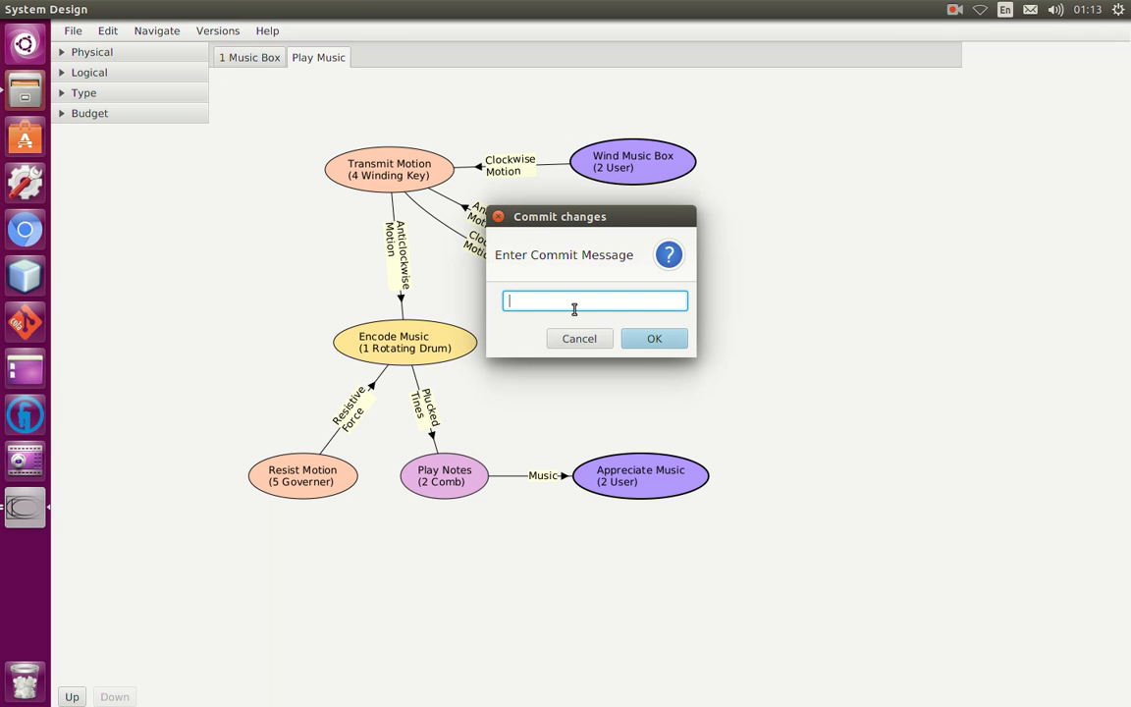
pyautogui.write('Pros')
pyautogui.write('ose ')
pyautogui.write('Governer Mechanism')
pyautogui.click(646, 337)
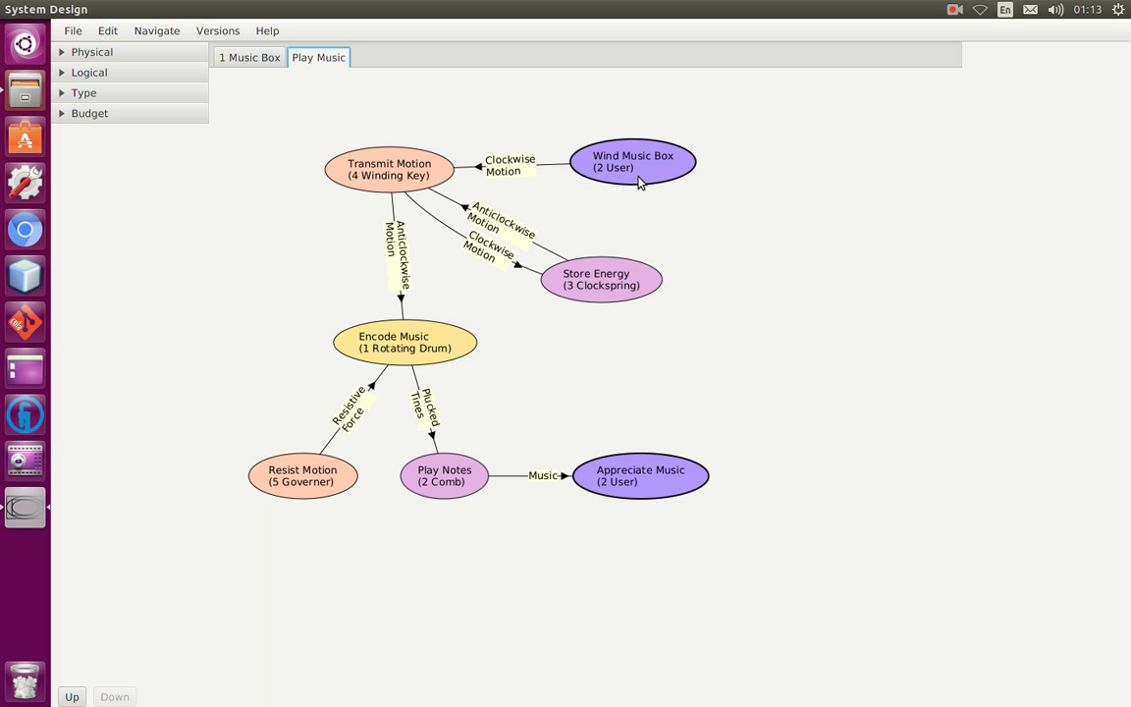
# Diff the design to the master branch and check which branches the current comparison matches
pyautogui.click(220, 31)
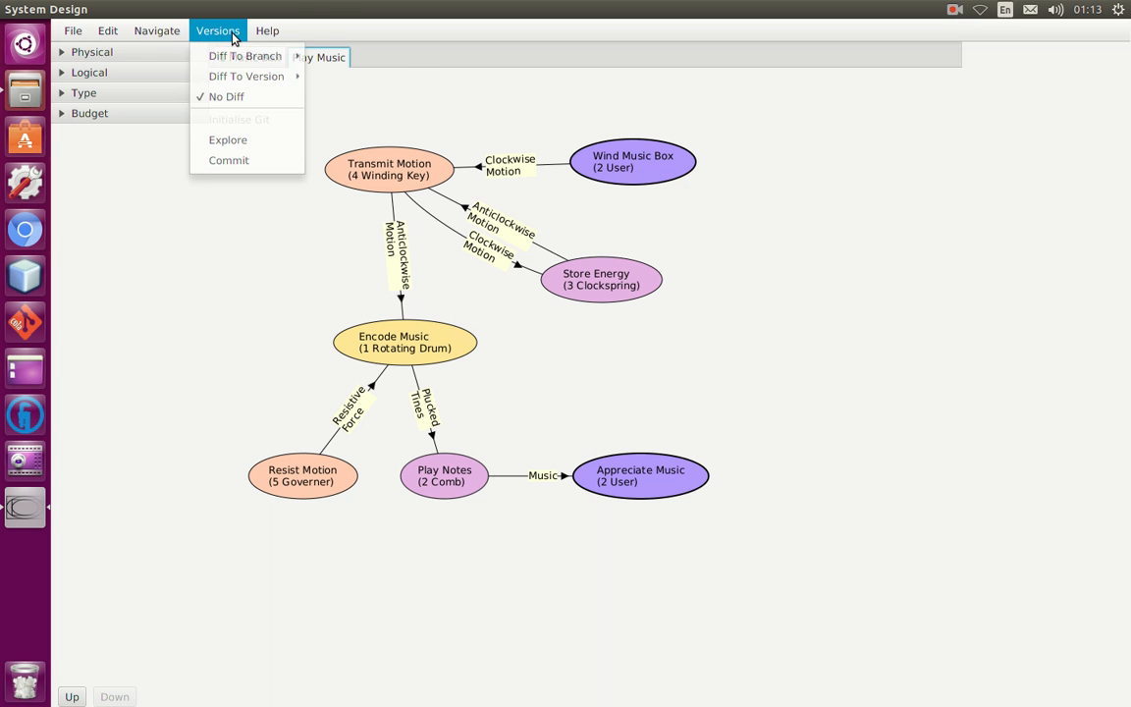
pyautogui.moveTo(236, 56)
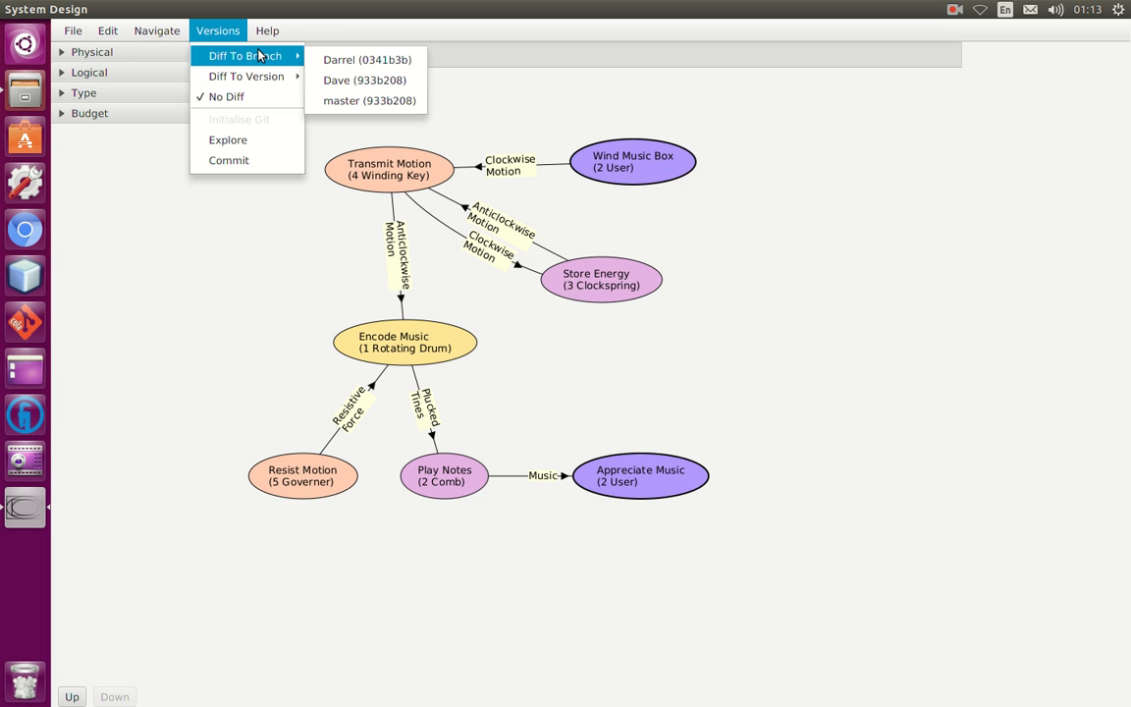
pyautogui.click(369, 101)
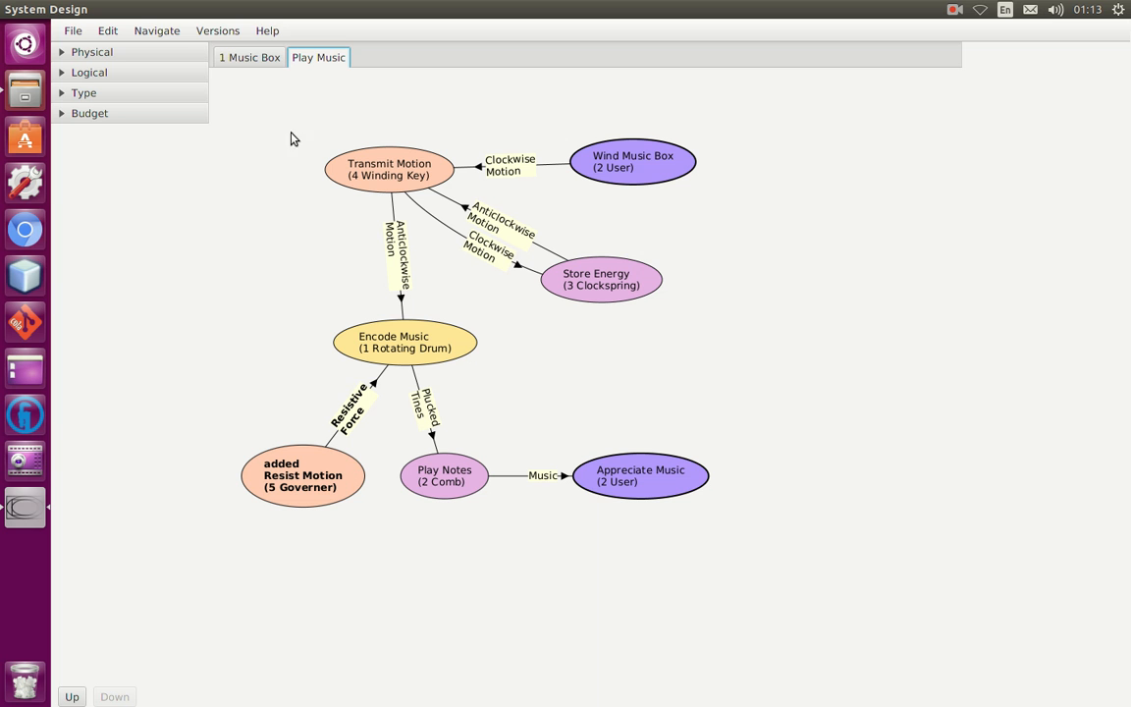
pyautogui.click(257, 33)
pyautogui.moveTo(218, 30)
pyautogui.moveTo(250, 56)
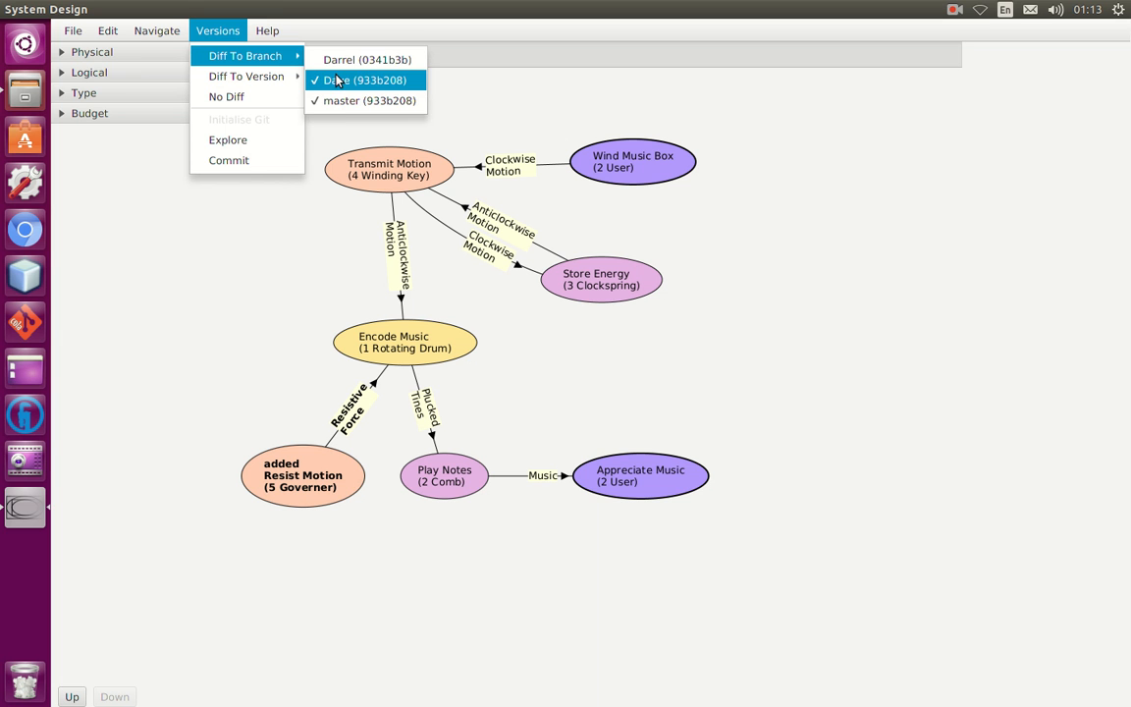
# Switch to the Files window and open the RabbitVCS branch manager for the Playground folder
pyautogui.hotkey('alt', 'Tab')
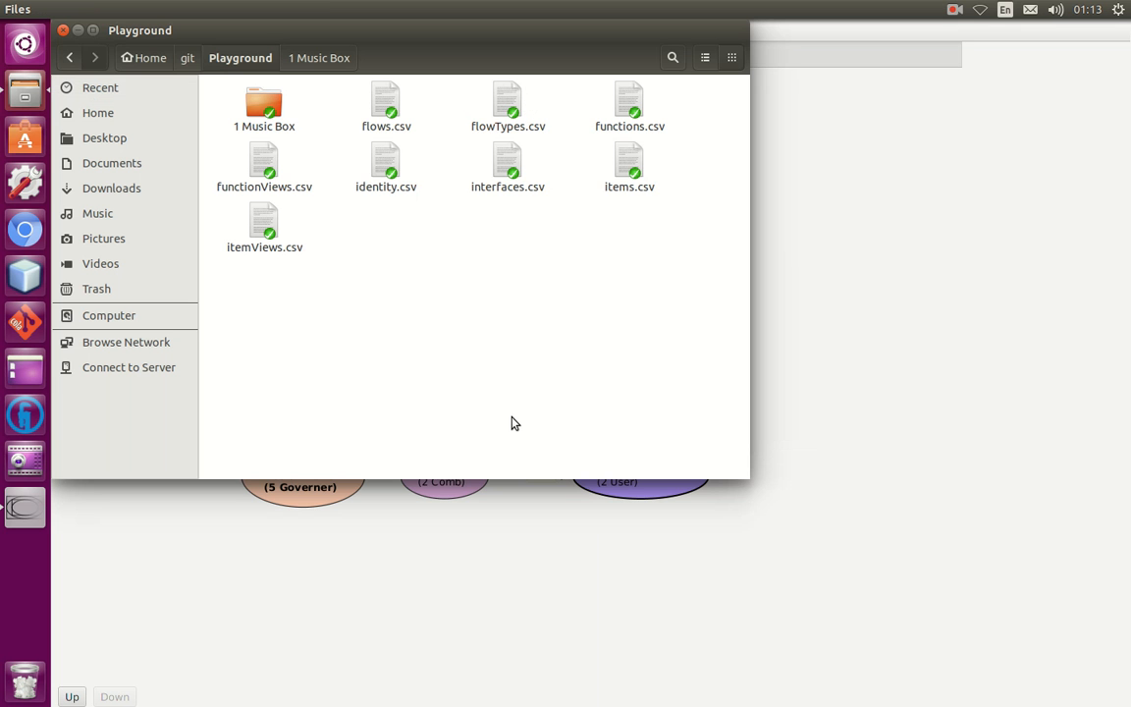
pyautogui.rightClick(470, 323)
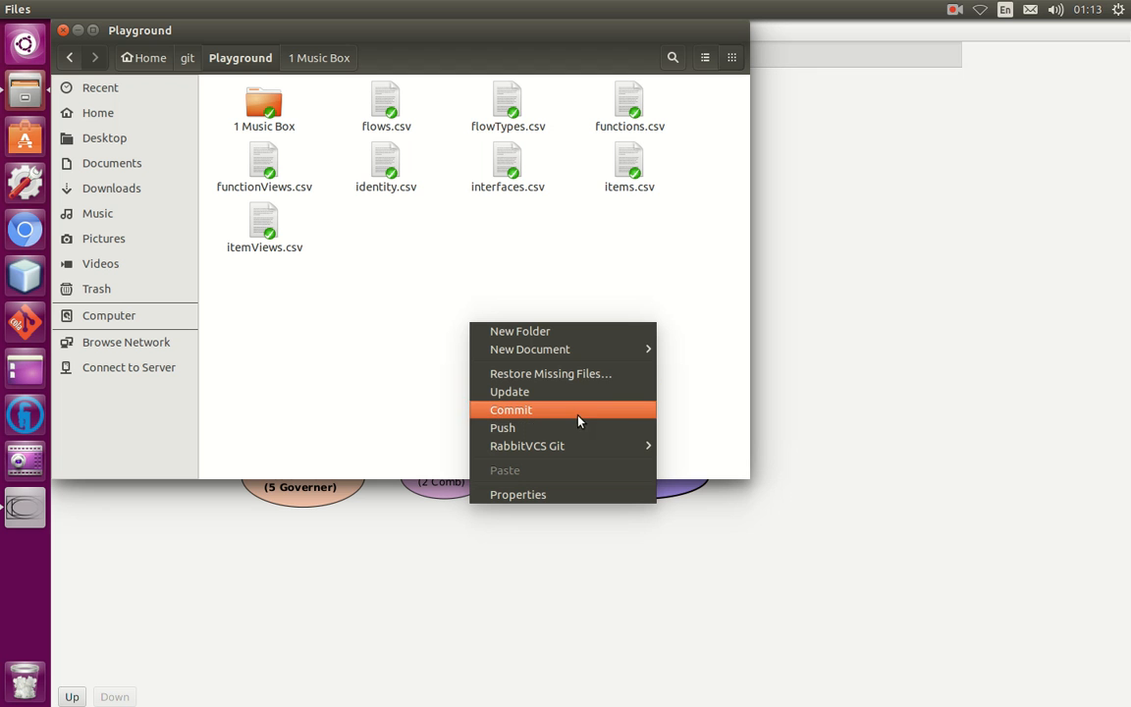
pyautogui.moveTo(592, 447)
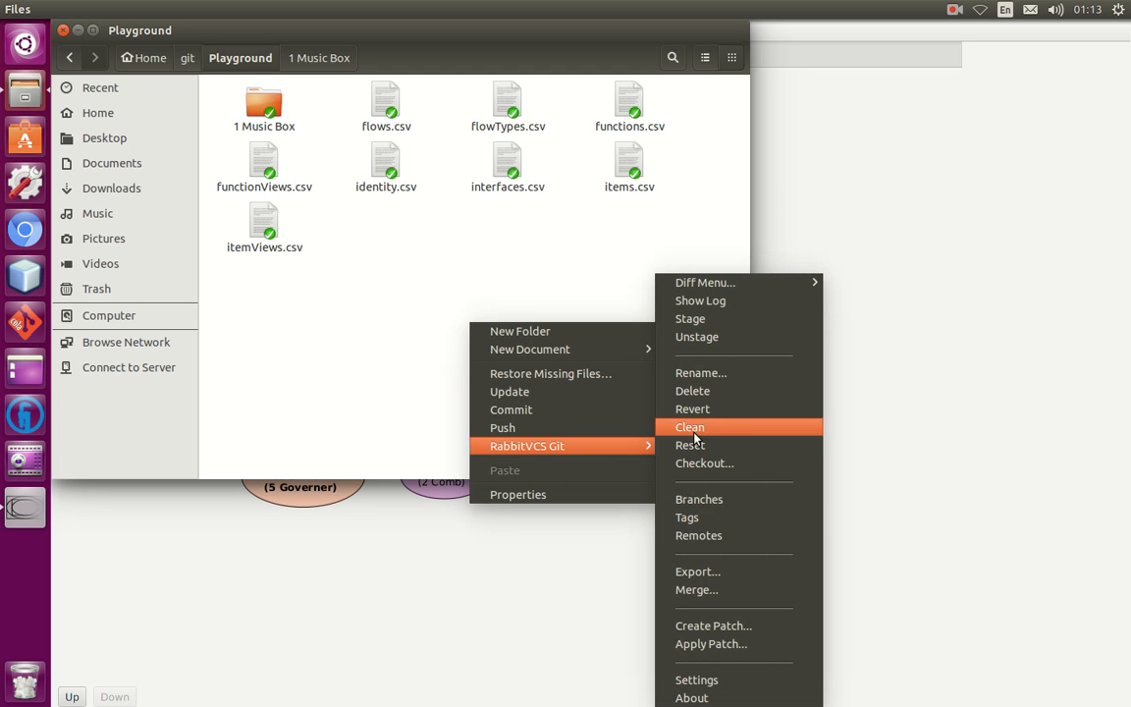
pyautogui.click(730, 500)
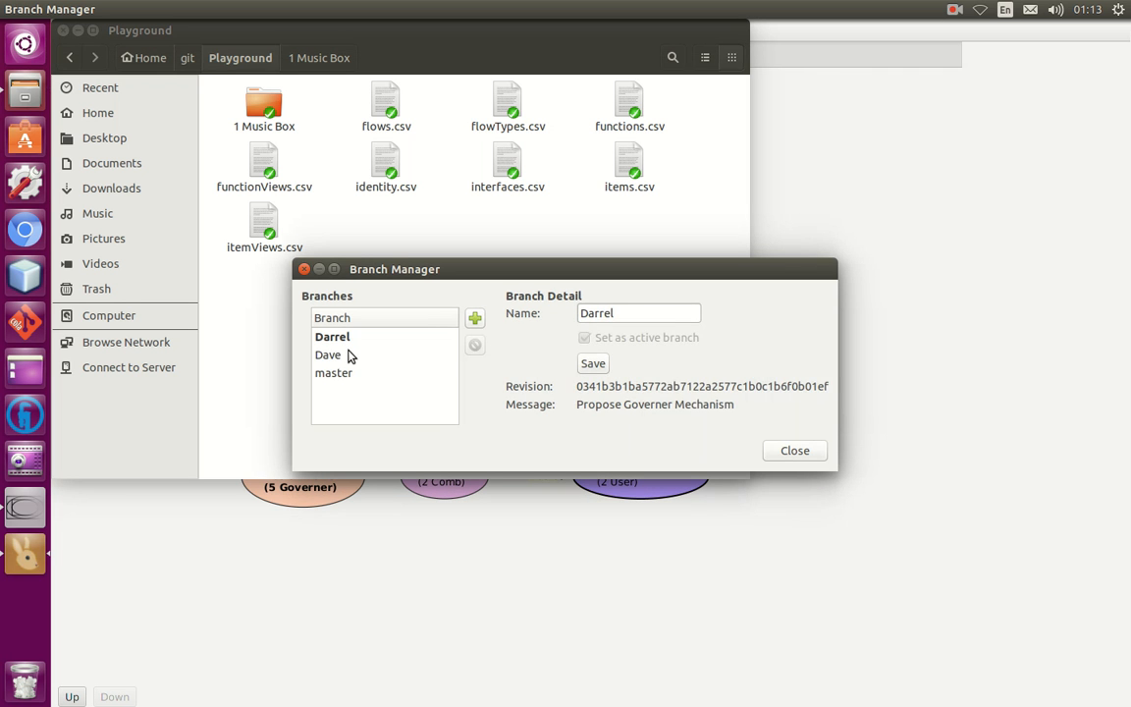
# Make the second team member's branch the active branch, close the branch manager and return to the System Design window
pyautogui.click(348, 356)
pyautogui.click(586, 337)
pyautogui.click(595, 364)
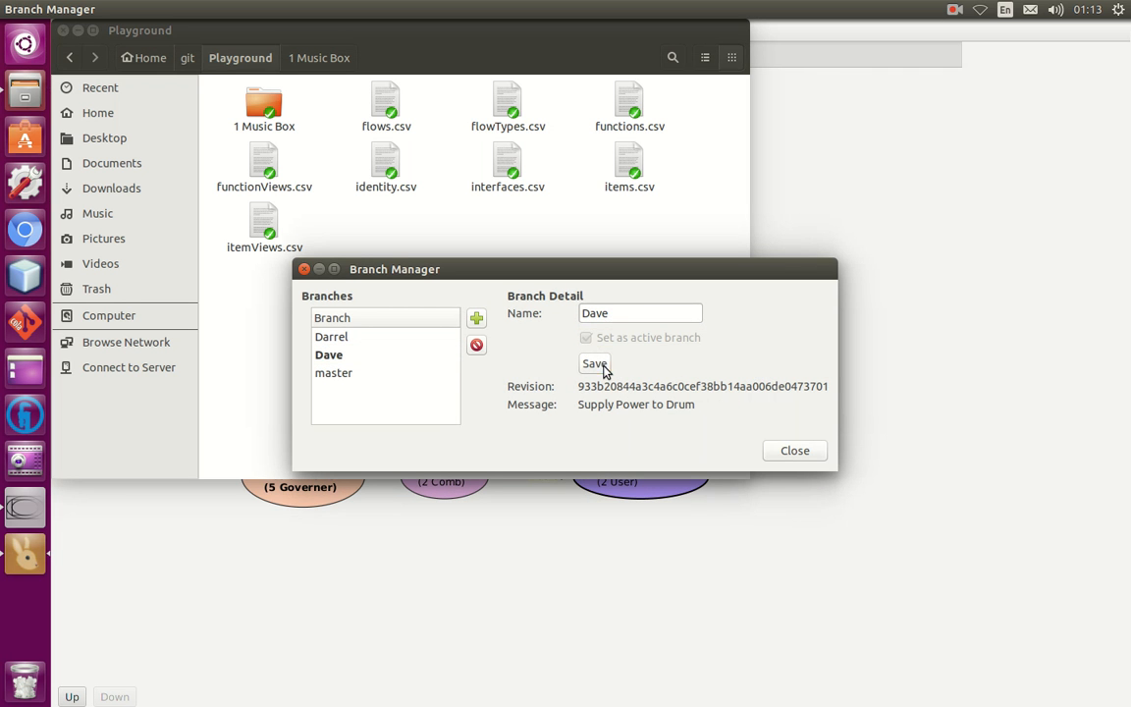
pyautogui.click(817, 451)
pyautogui.click(804, 352)
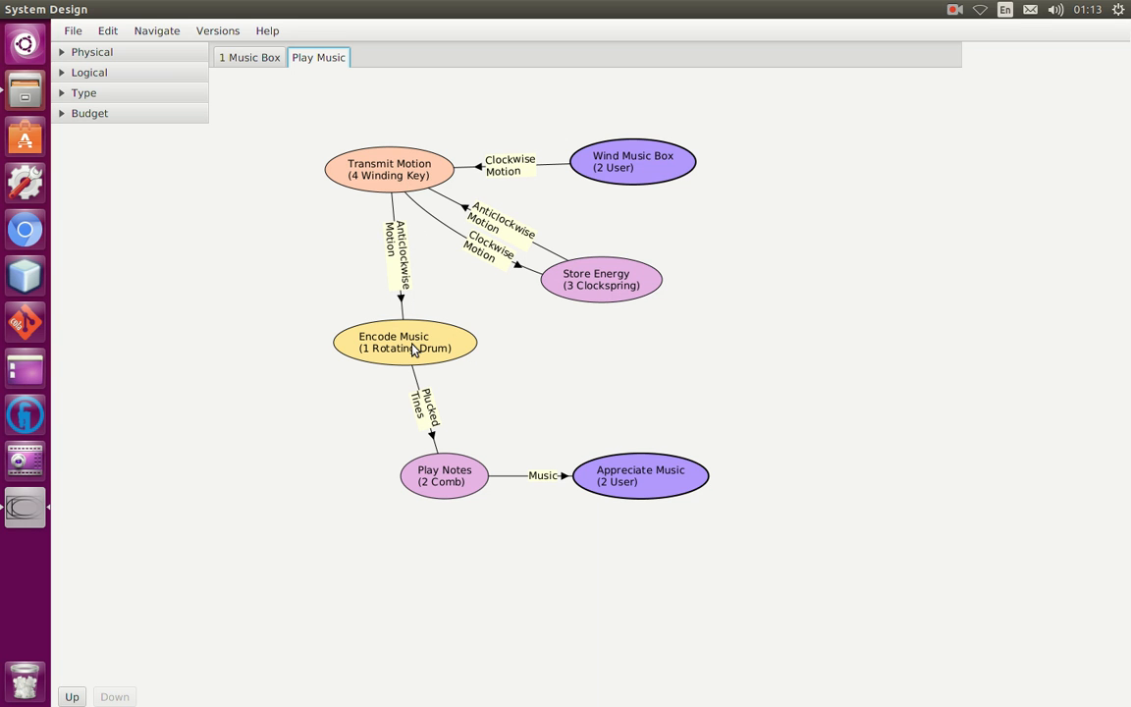
# Move Encode Music down and add a function named "Transmit Anticlockwise Motion" on a new item named "Ratchet" in the free space above it
pyautogui.moveTo(417, 350); pyautogui.dragTo(386, 403)
pyautogui.rightClick(495, 349)
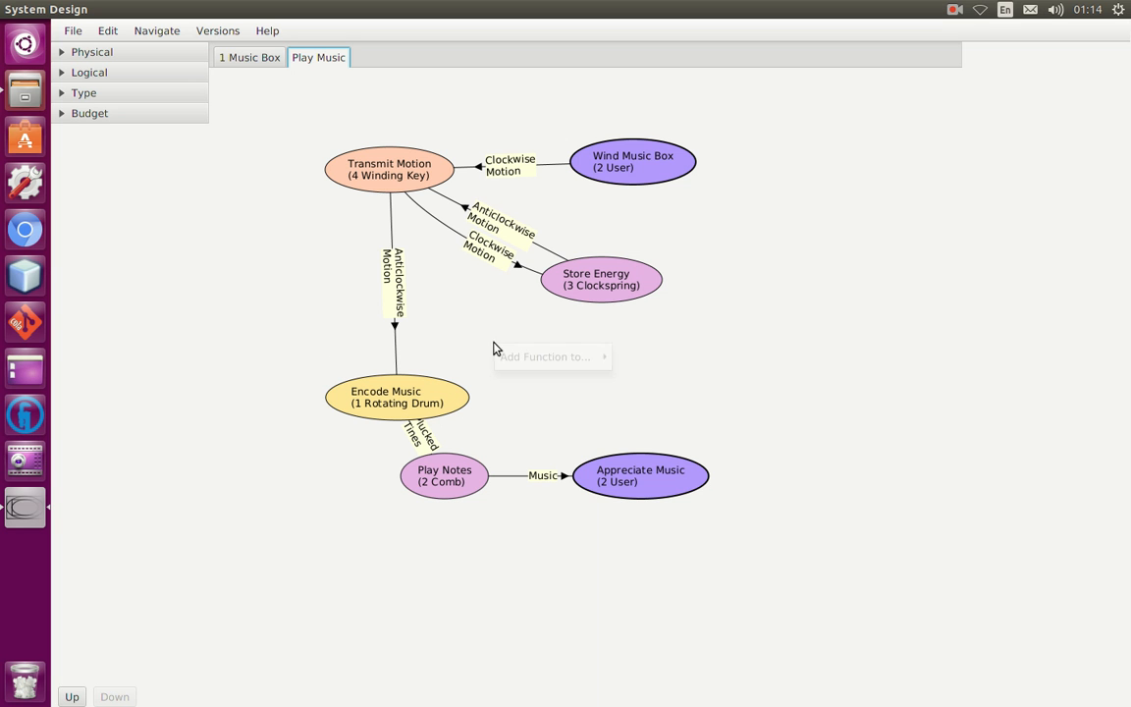
pyautogui.moveTo(550, 357)
pyautogui.click(677, 441)
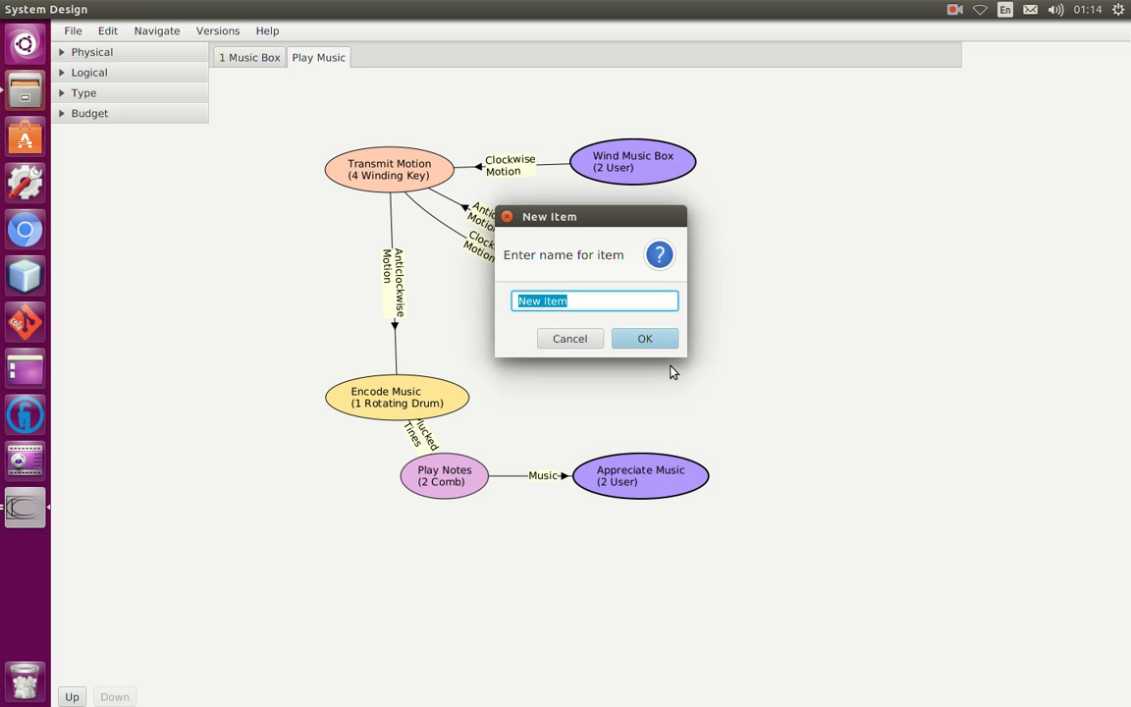
pyautogui.write('Ratchet')
pyautogui.press('Return')
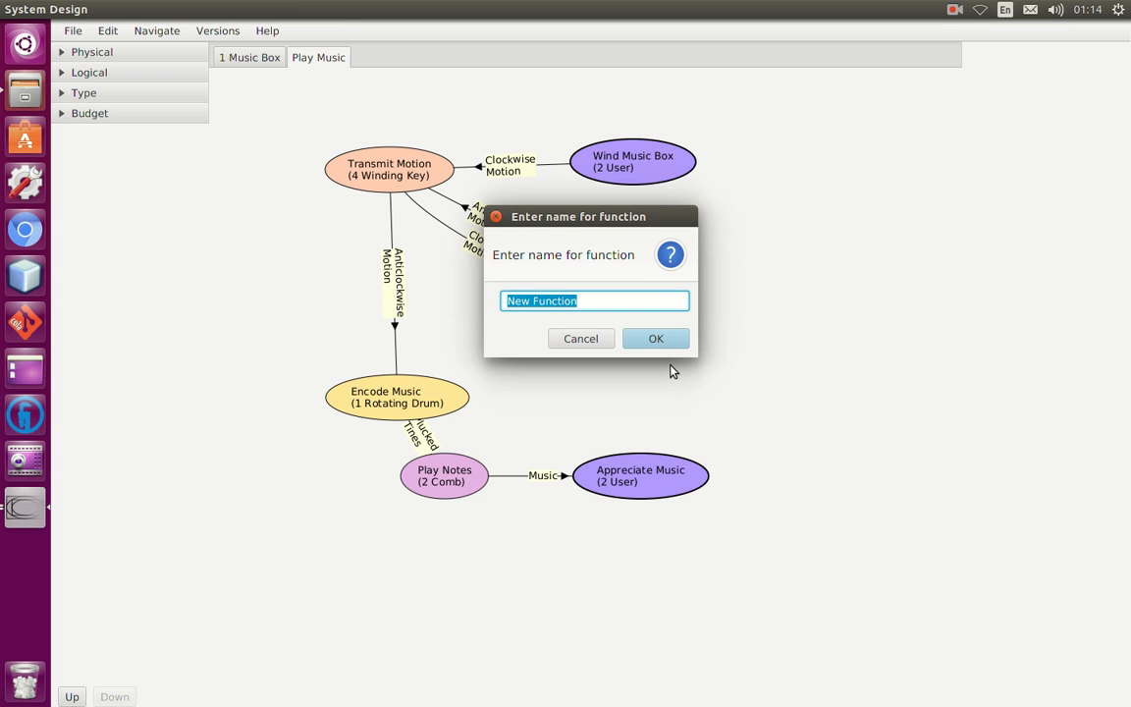
pyautogui.write('Transmit ')
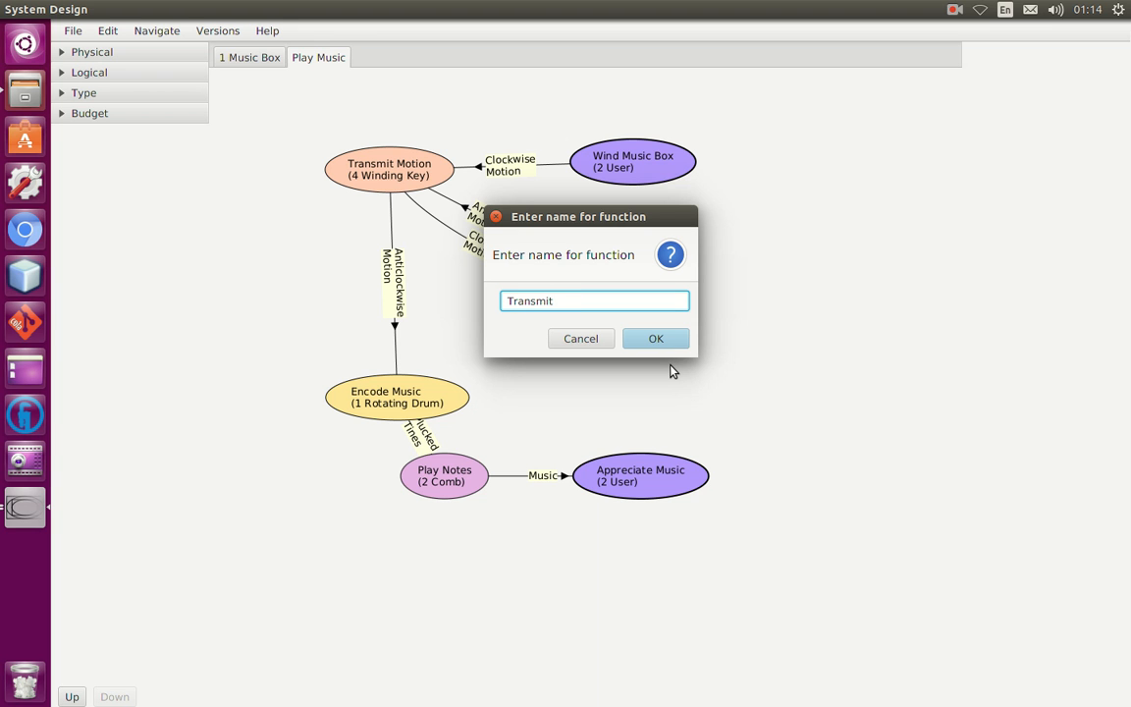
pyautogui.write('Anticlockwise Motion')
pyautogui.press('Return')
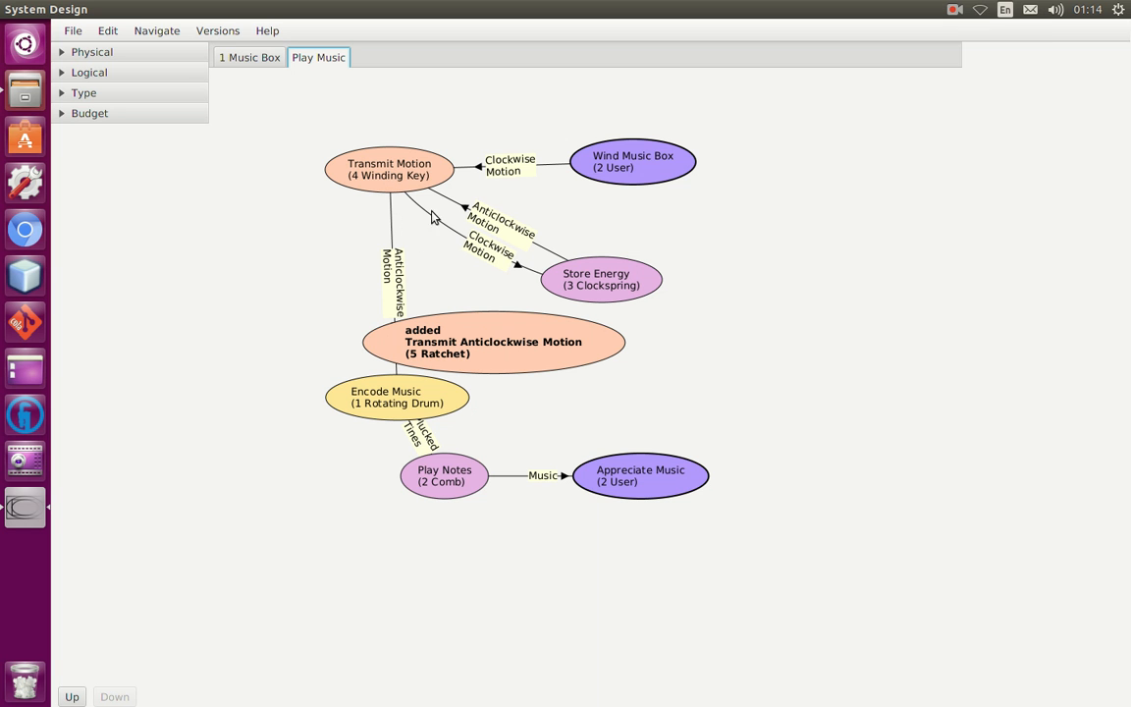
# Move Transmit Motion up and connect it to the ratchet function with Clockwise Motion and Anticlockwise Motion flows
pyautogui.moveTo(378, 177); pyautogui.dragTo(370, 145)
pyautogui.moveTo(487, 339); pyautogui.dragTo(448, 257)
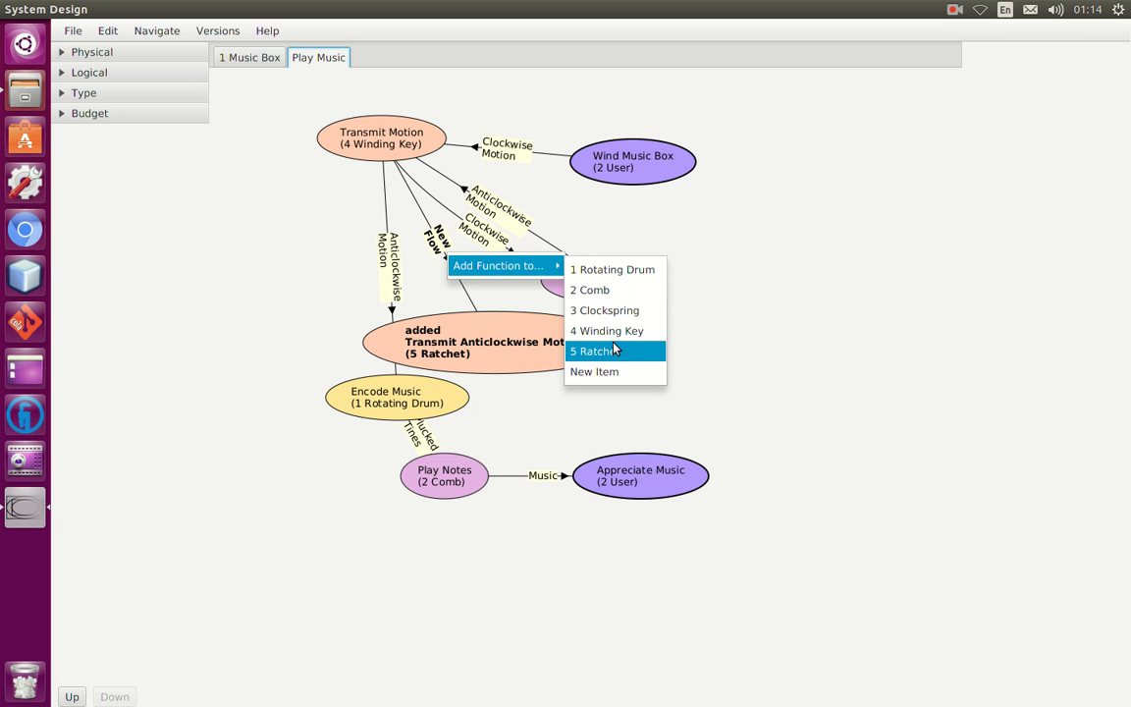
pyautogui.click(525, 221)
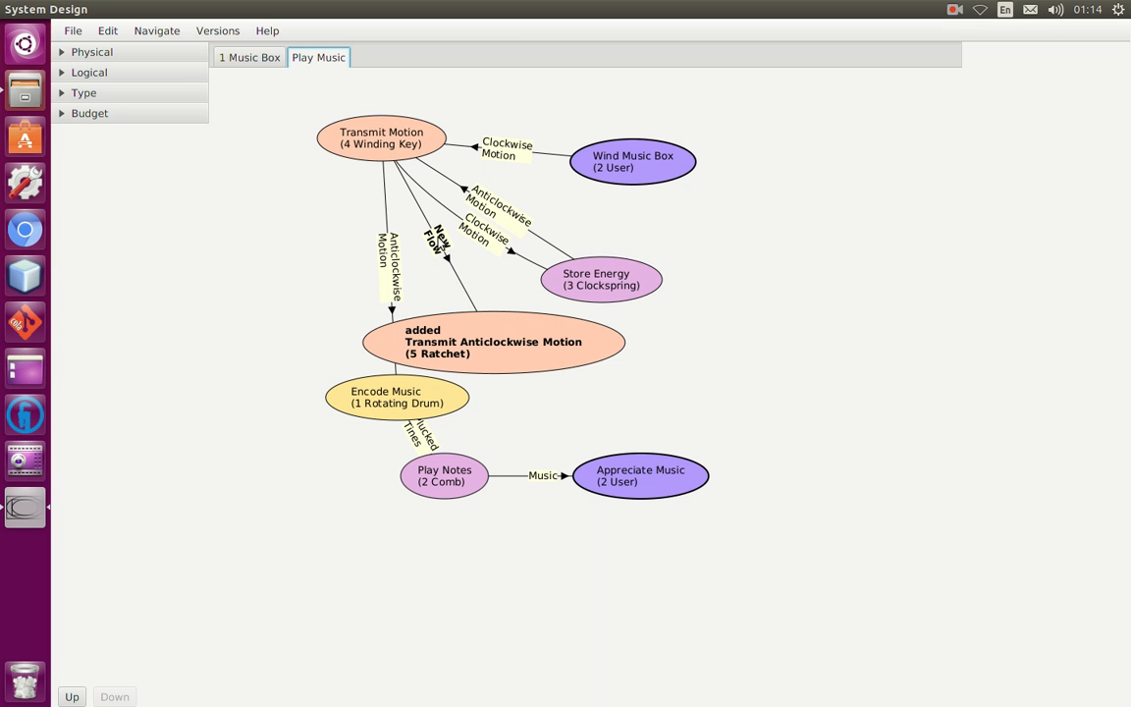
pyautogui.rightClick(440, 244)
pyautogui.moveTo(469, 252)
pyautogui.click(569, 275)
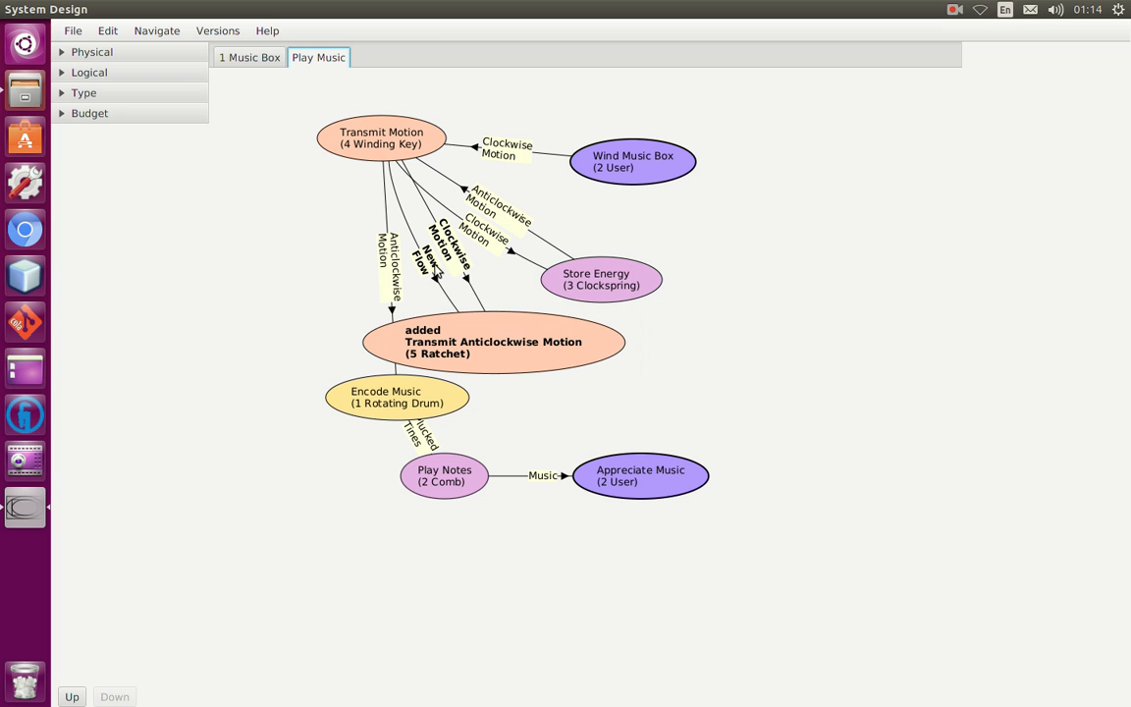
pyautogui.rightClick(432, 264)
pyautogui.moveTo(468, 278)
pyautogui.click(561, 280)
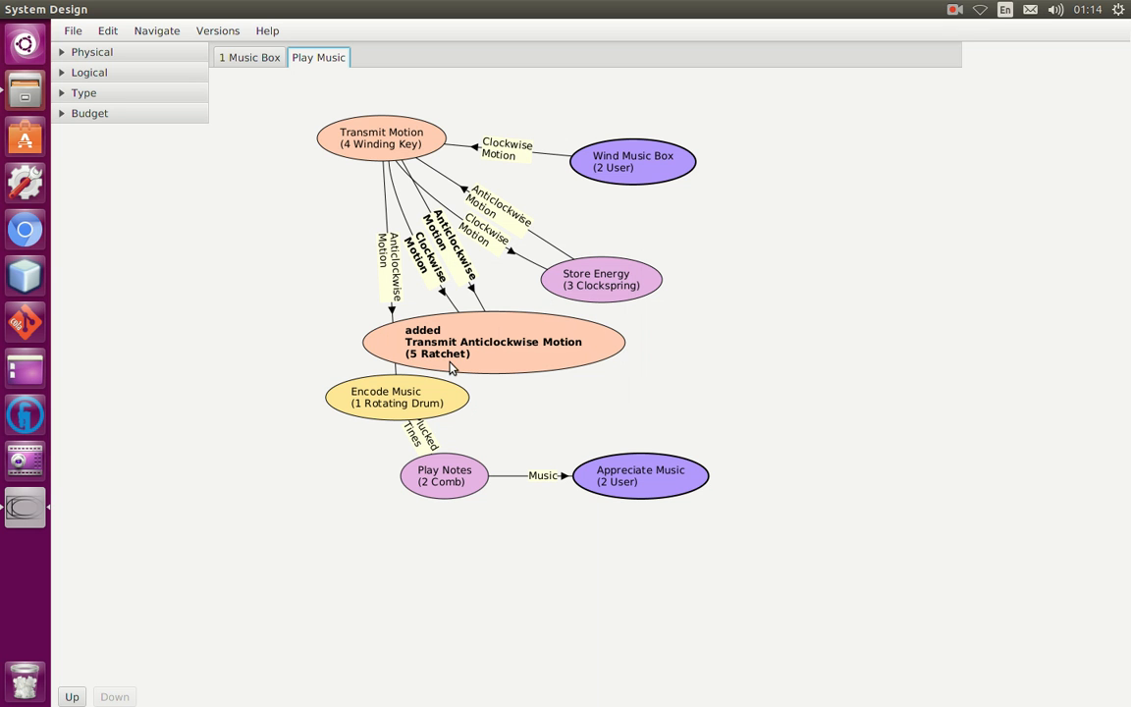
# Connect the ratchet function to Encode Music with an Anticlockwise Motion flow and delete the direct flow from Transmit Motion to Encode Music
pyautogui.moveTo(493, 347); pyautogui.dragTo(467, 395)
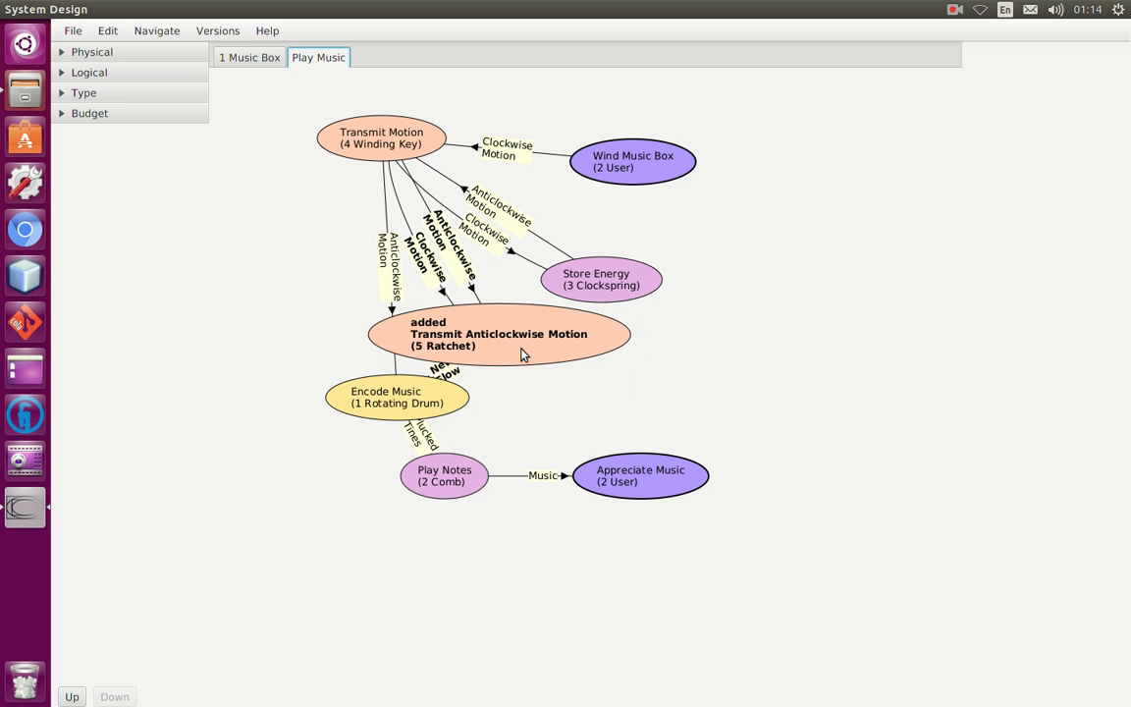
pyautogui.rightClick(467, 372)
pyautogui.moveTo(491, 384)
pyautogui.click(589, 389)
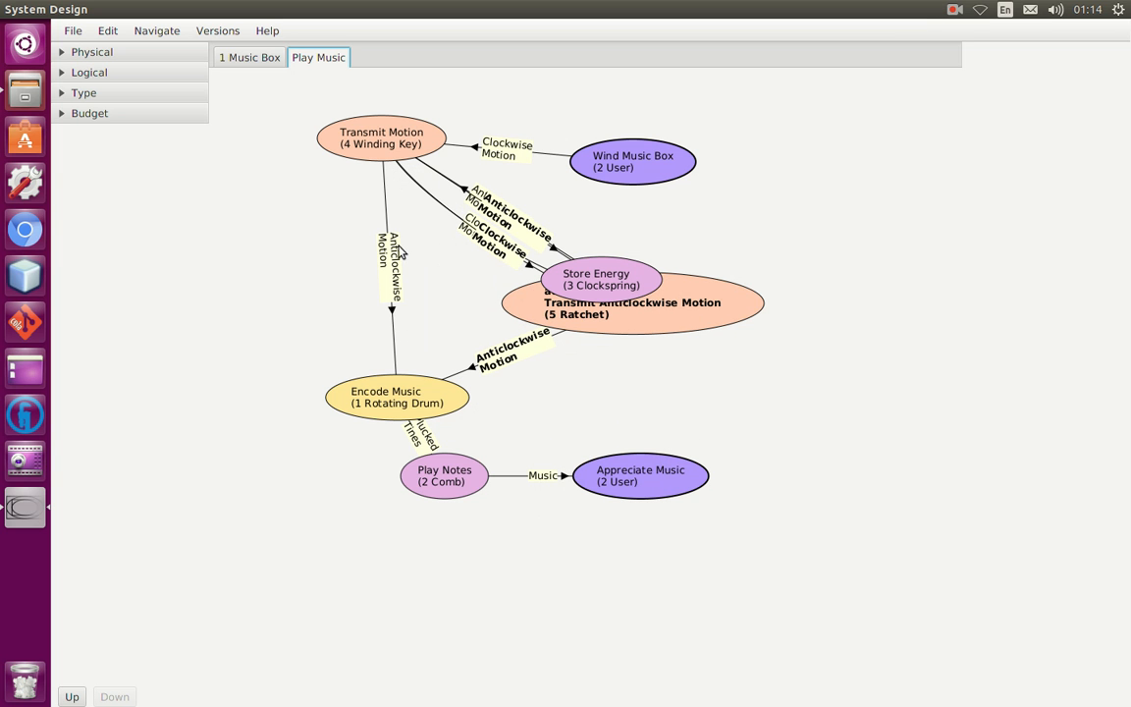
pyautogui.rightClick(395, 273)
pyautogui.click(417, 303)
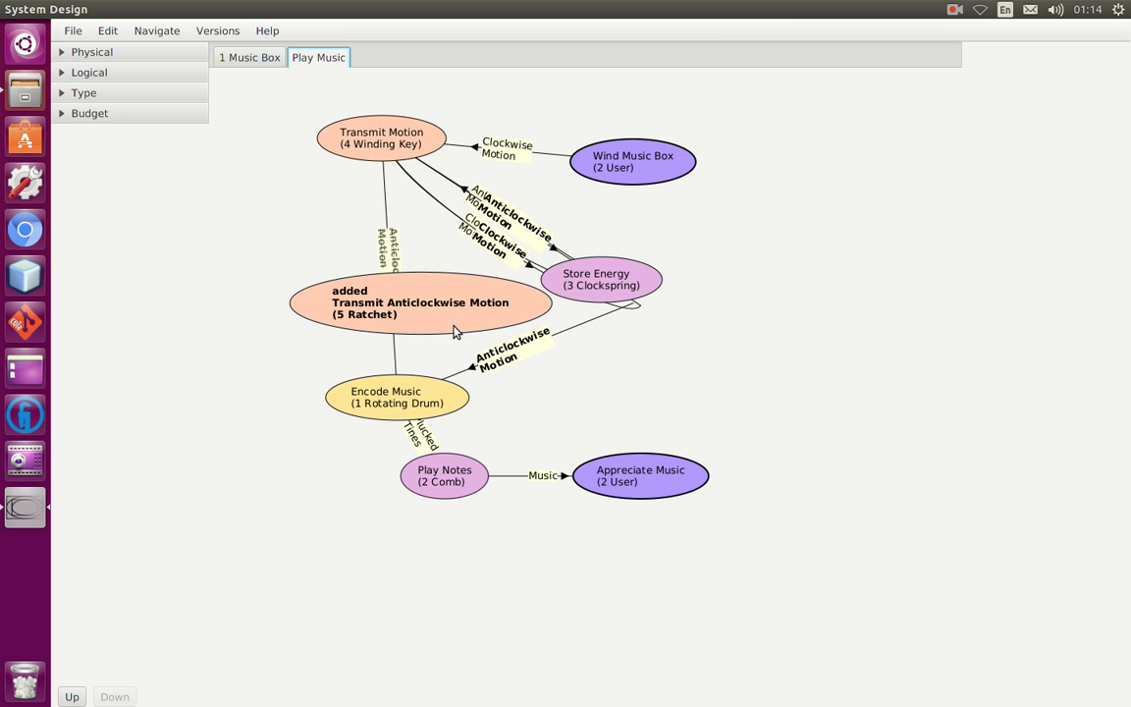
# In the 1 Music Box diagram, move the Ratchet box clear and delete the interface between Rotating Drum and Winding Key
pyautogui.click(245, 59)
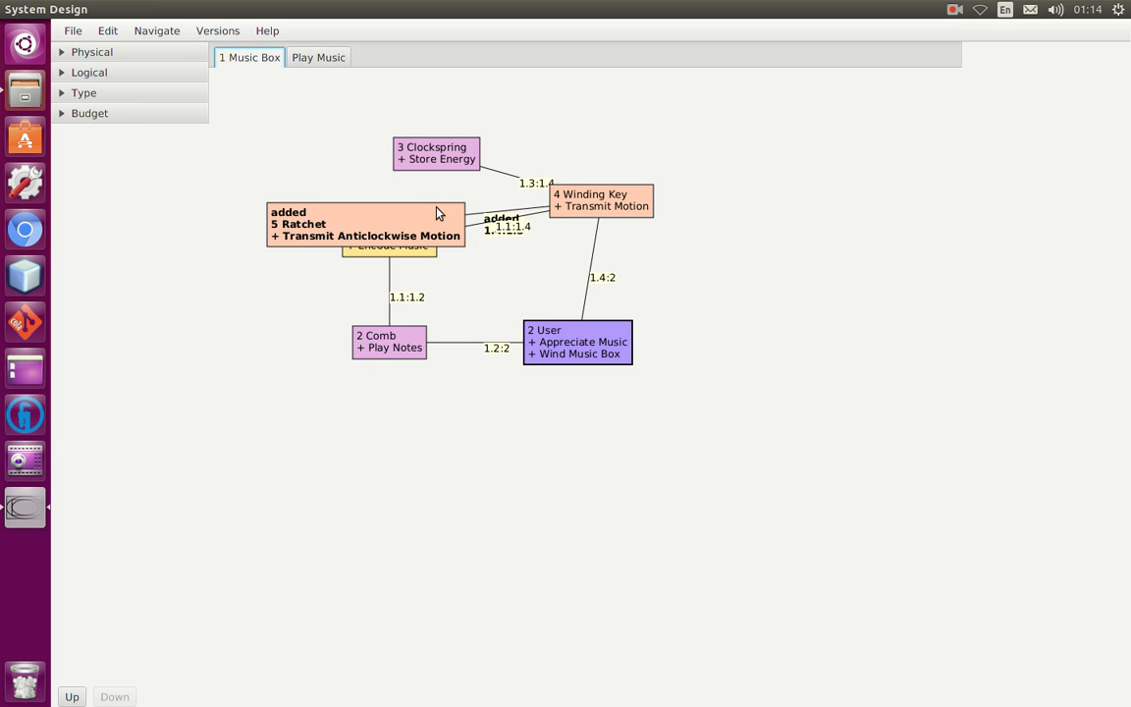
pyautogui.moveTo(437, 214); pyautogui.dragTo(934, 217)
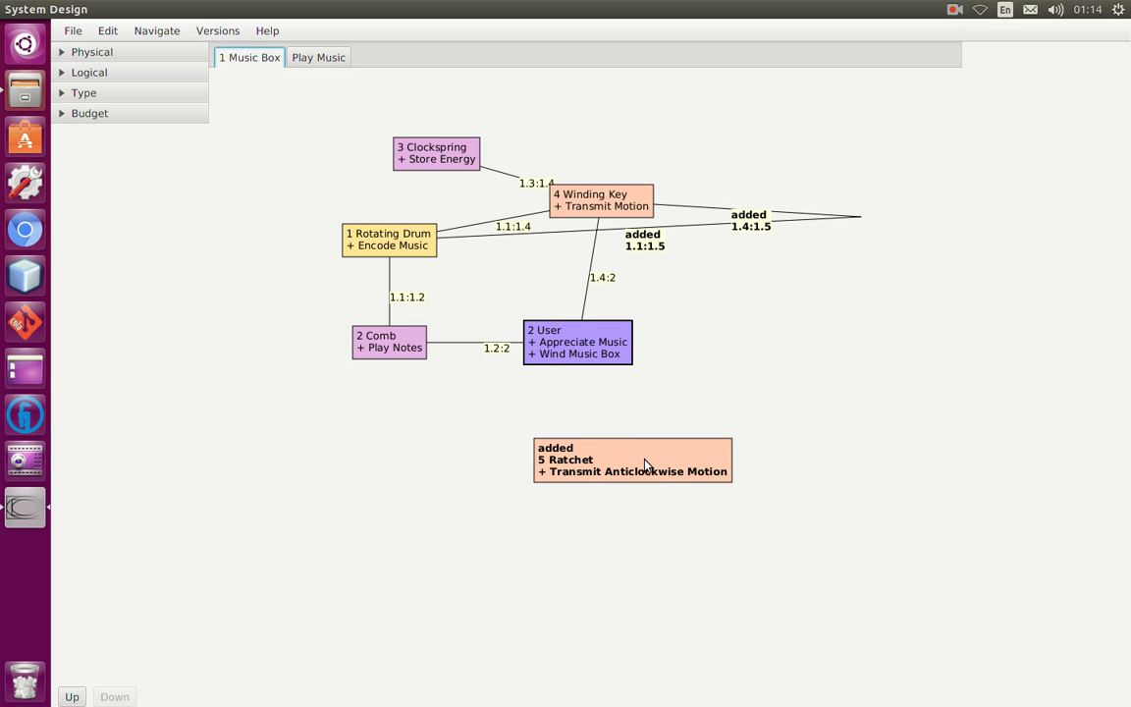
pyautogui.rightClick(527, 230)
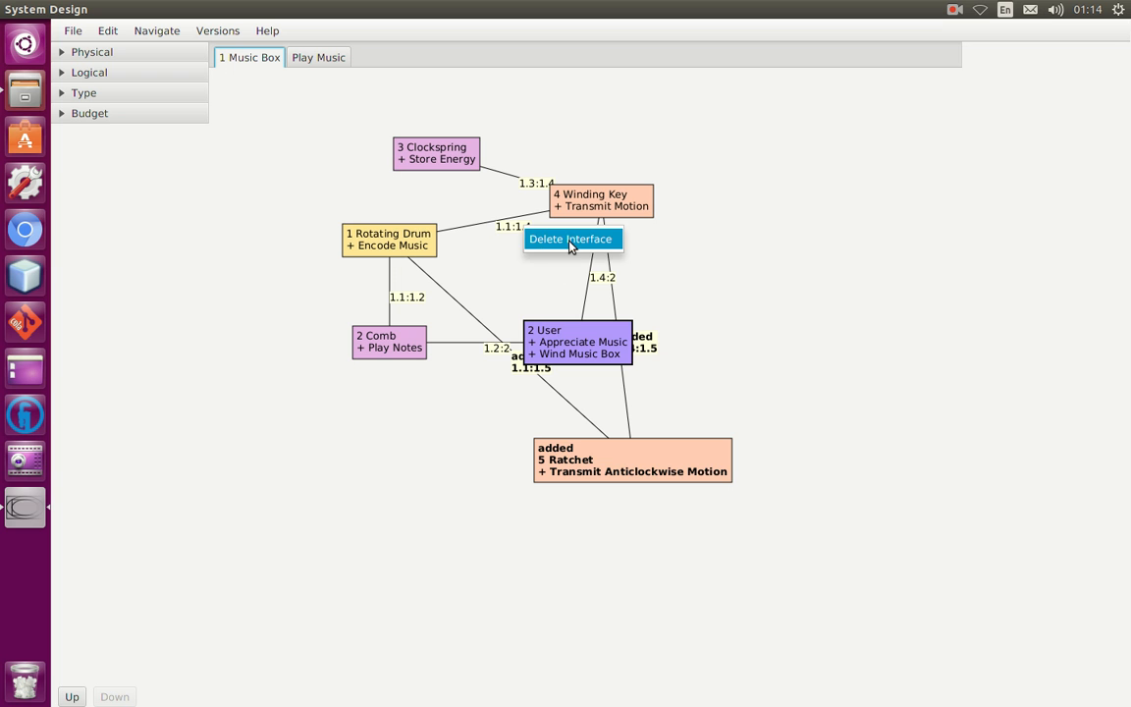
pyautogui.click(570, 241)
# Arrange the 1 Music Box diagram with Ratchet above Rotating Drum, Clockspring to the right of Winding Key, and User directly below Winding Key
pyautogui.moveTo(623, 473); pyautogui.dragTo(515, 299)
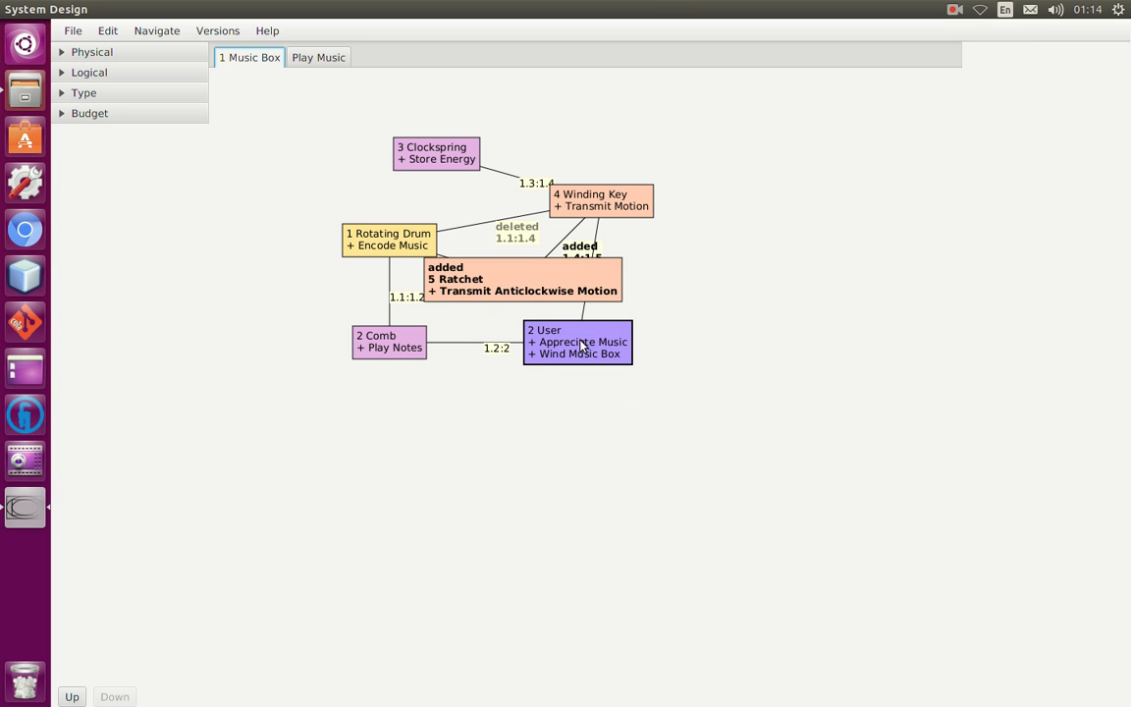
pyautogui.moveTo(450, 149); pyautogui.dragTo(773, 147)
pyautogui.moveTo(587, 296); pyautogui.dragTo(524, 177)
pyautogui.moveTo(474, 148); pyautogui.dragTo(467, 123)
pyautogui.moveTo(722, 399); pyautogui.dragTo(620, 343)
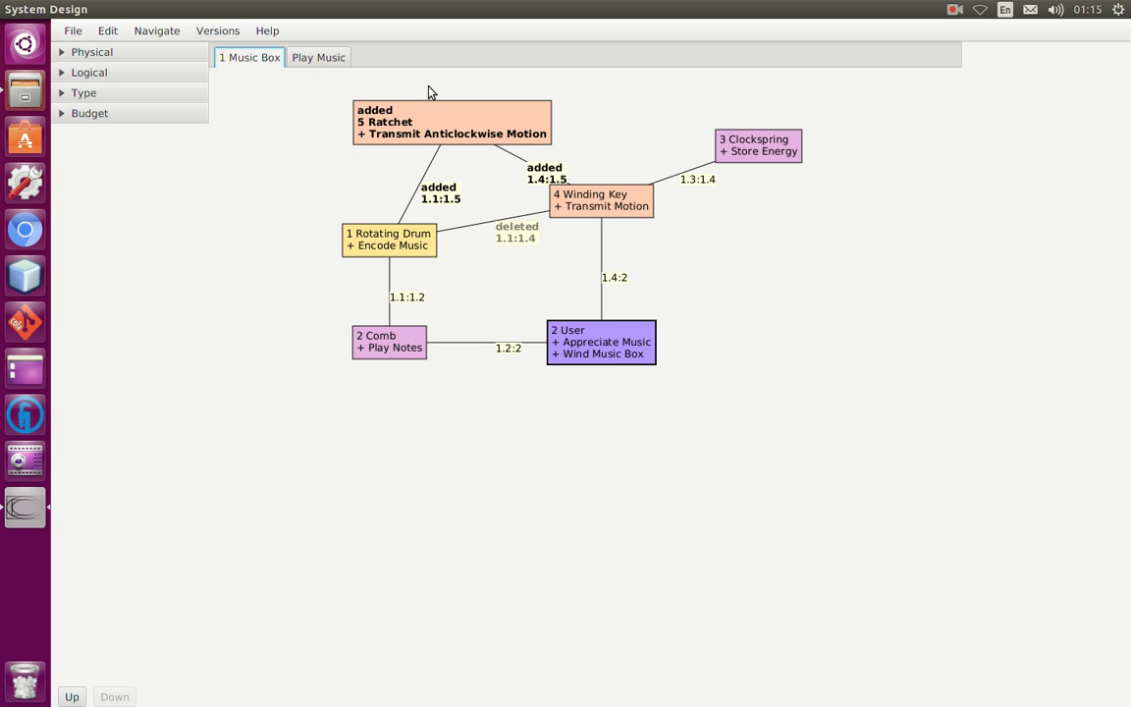
# Turn off the diff display and return to the Play Music diagram
pyautogui.click(218, 30)
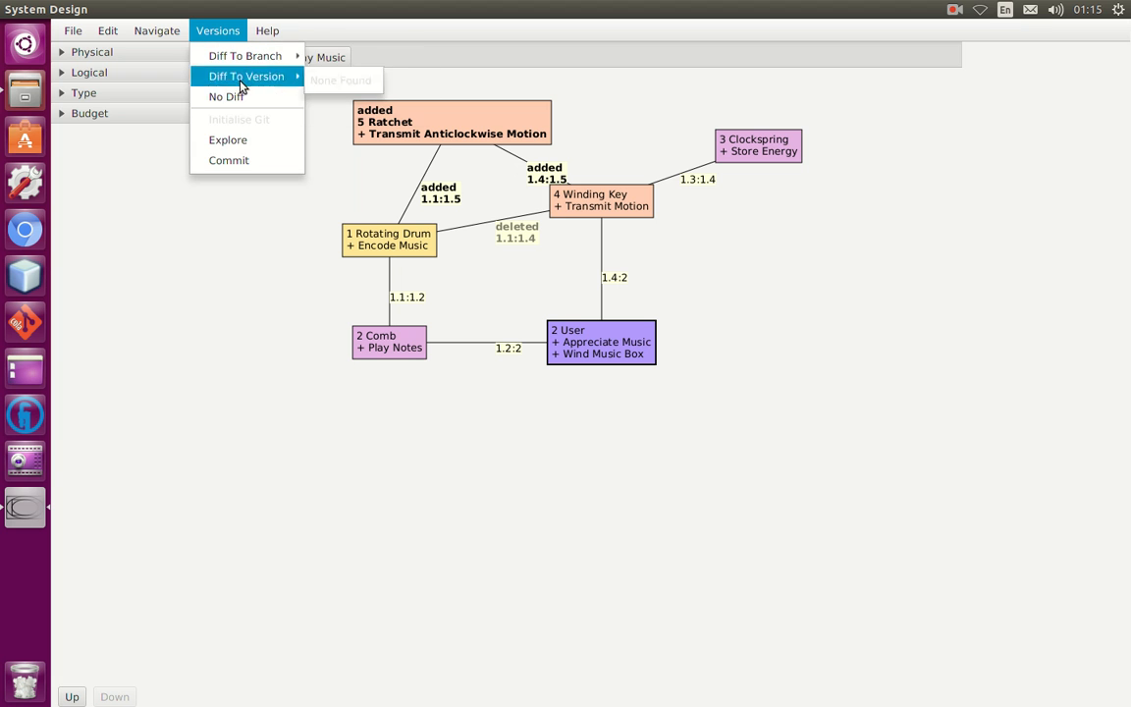
pyautogui.click(245, 98)
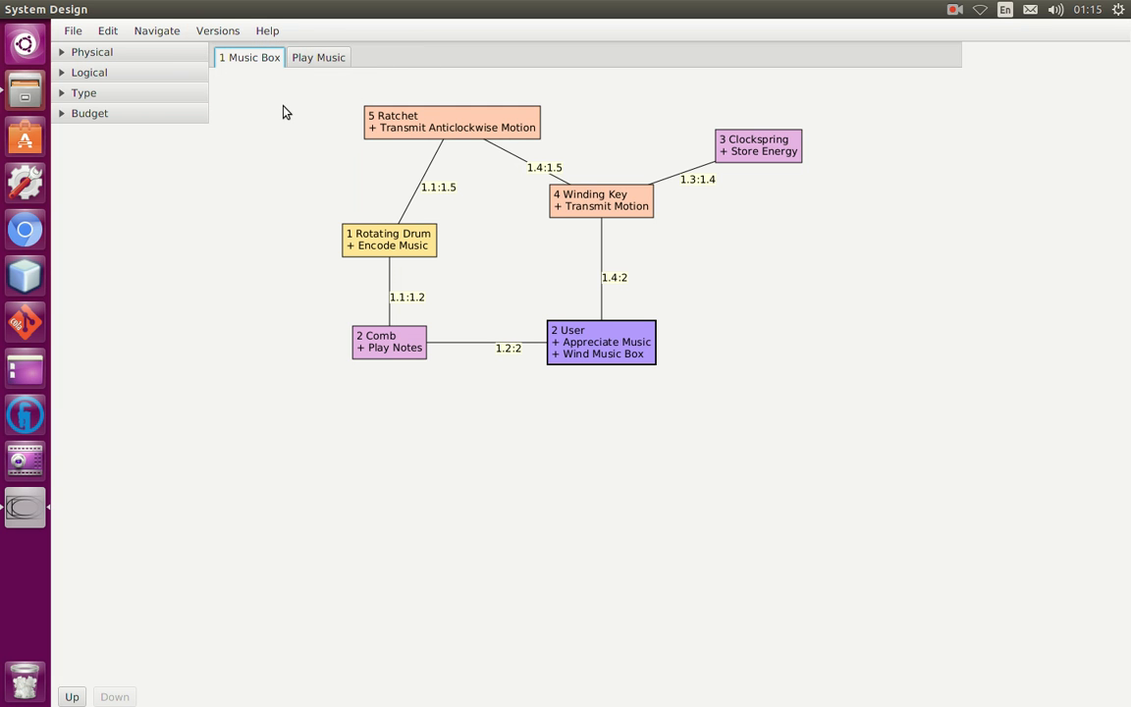
pyautogui.click(342, 58)
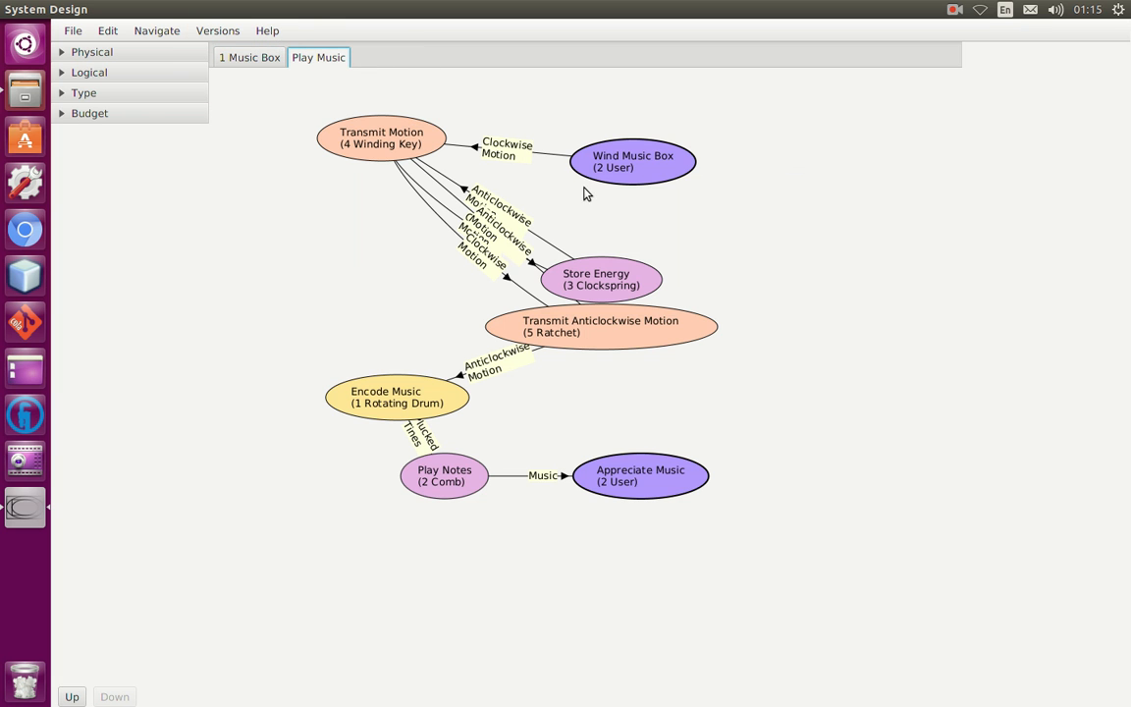
# Lay out Play Music with the ratchet function below Transmit Motion, Encode Music beneath it, and Store Energy, Play Notes and Appreciate Music spaced to the right
pyautogui.moveTo(663, 335); pyautogui.dragTo(442, 316)
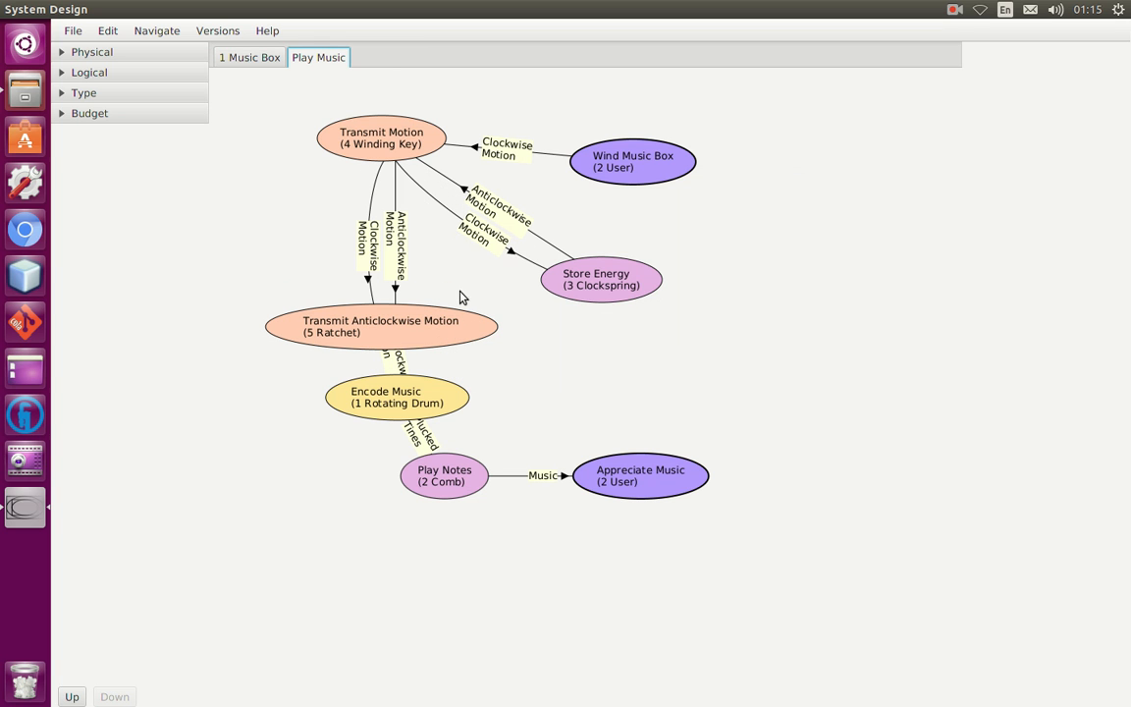
pyautogui.moveTo(631, 285); pyautogui.dragTo(657, 251)
pyautogui.moveTo(386, 417); pyautogui.dragTo(405, 525)
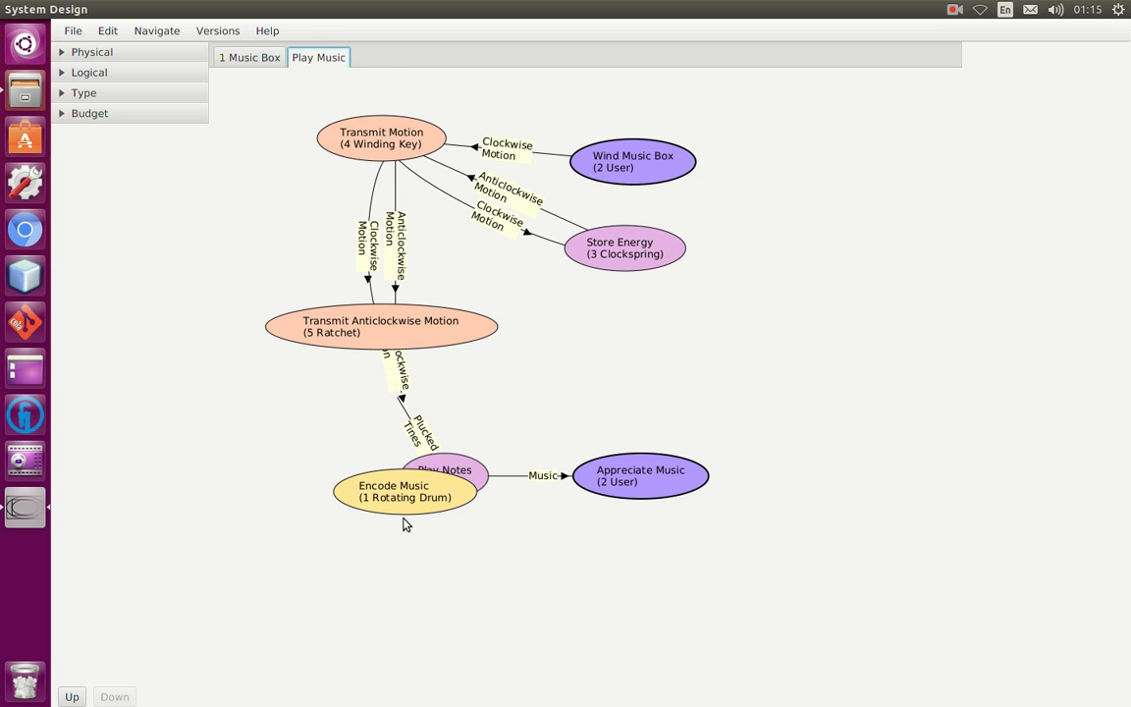
pyautogui.moveTo(481, 475); pyautogui.dragTo(582, 418)
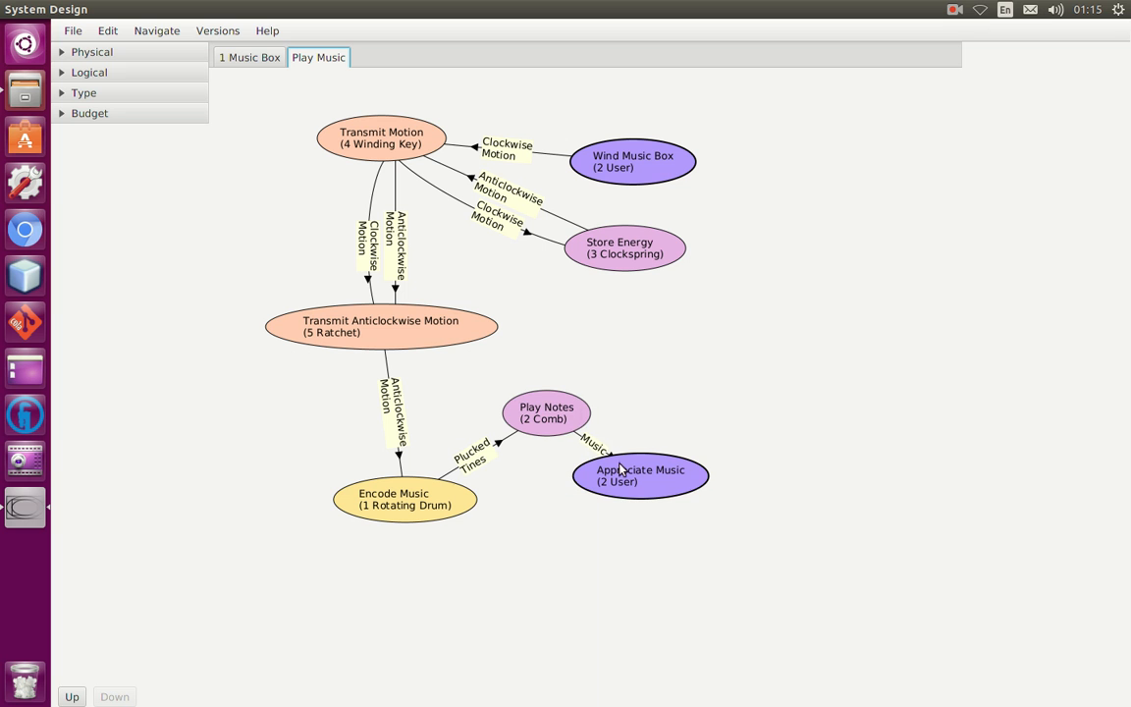
pyautogui.moveTo(629, 473); pyautogui.dragTo(706, 344)
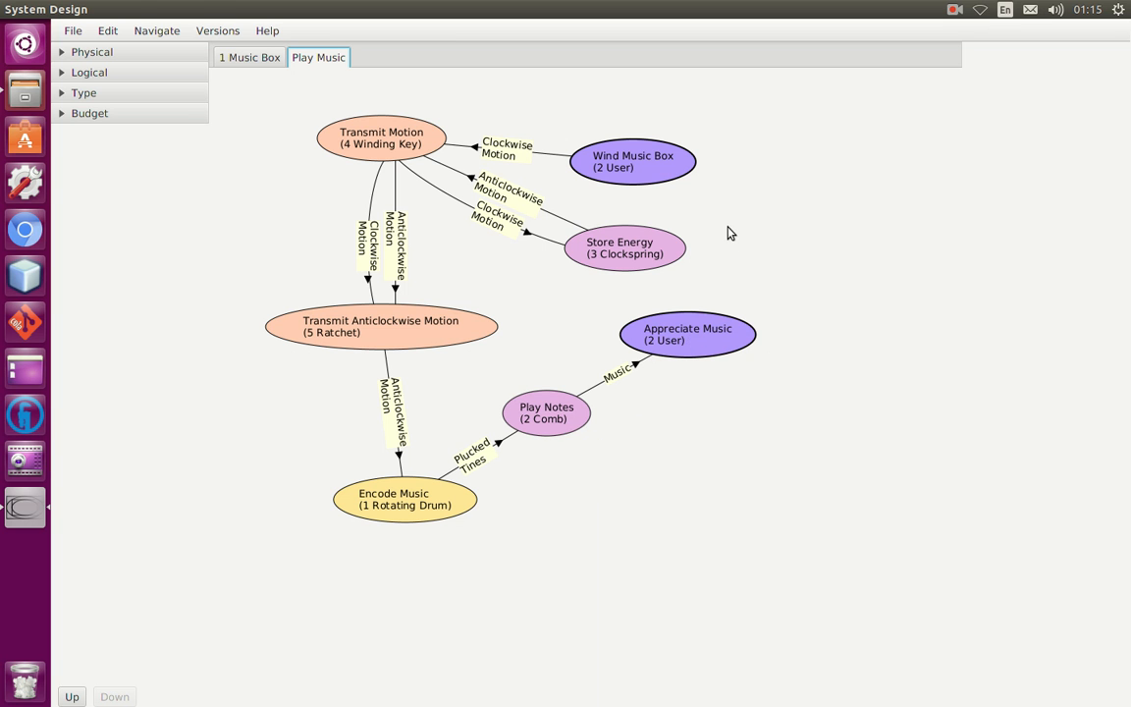
# Check the 1 Music Box diagram, return to Play Music, and commit the design changes with the message "Propose Ratchet Mechanism"
pyautogui.click(265, 57)
pyautogui.click(310, 57)
pyautogui.click(217, 31)
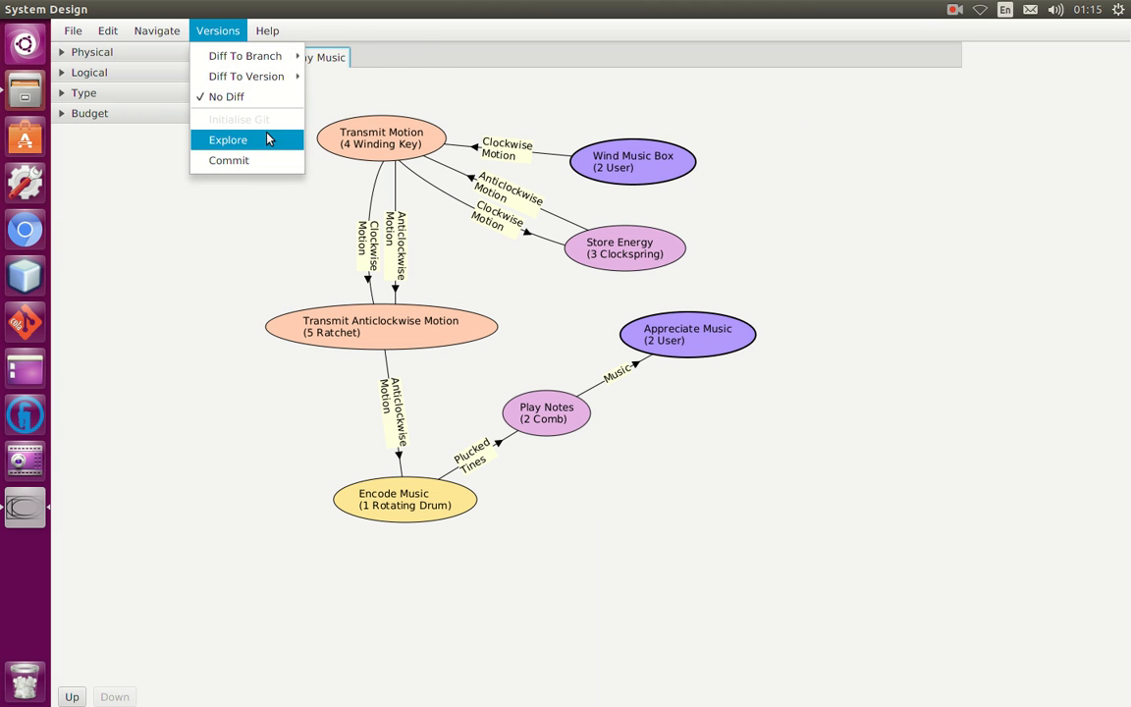
pyautogui.click(263, 162)
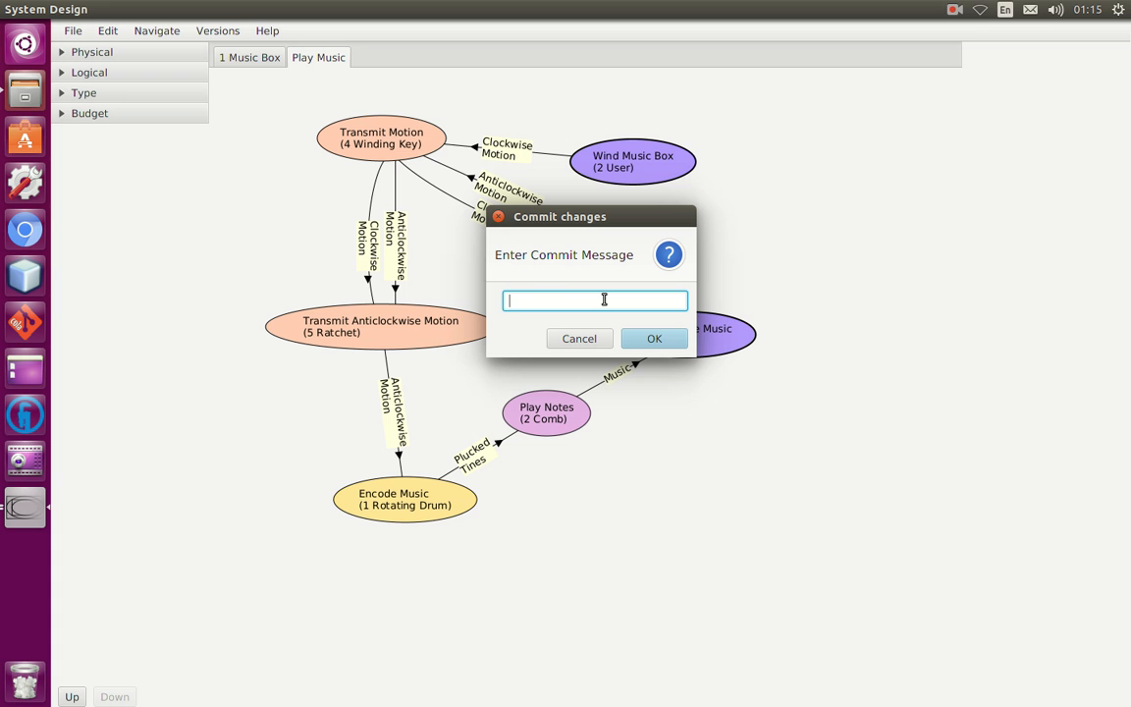
pyautogui.write('Proose ')
pyautogui.write('ose Rat')
pyautogui.write('chet Mechanism')
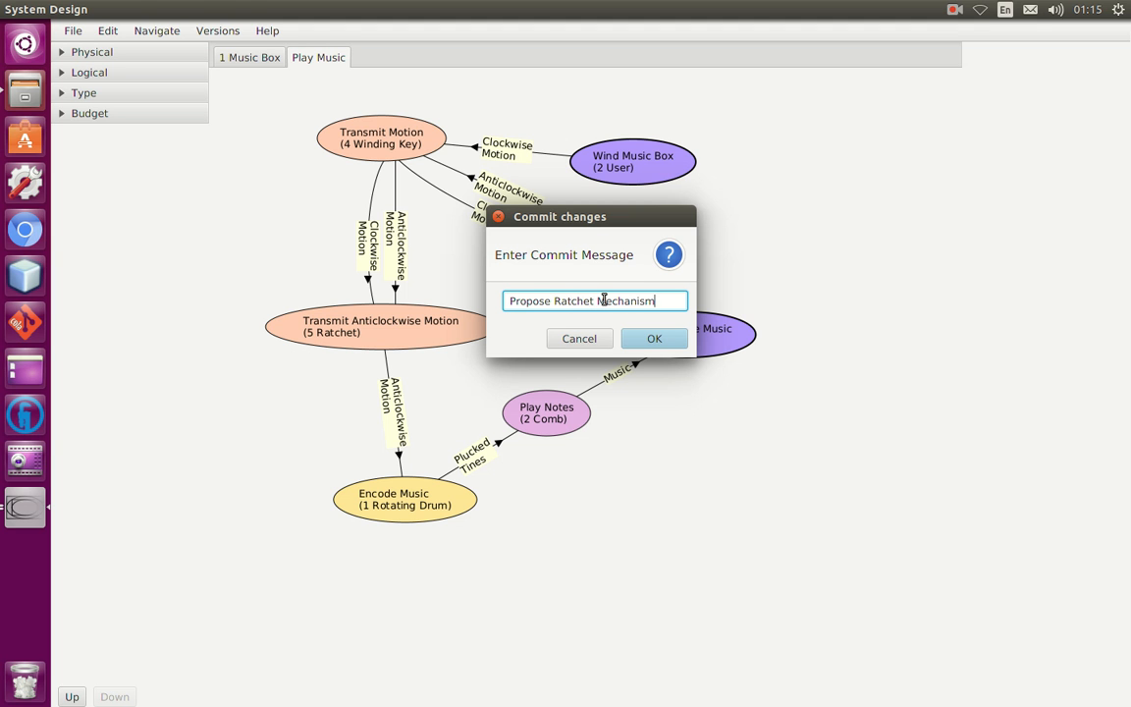
pyautogui.click(658, 338)
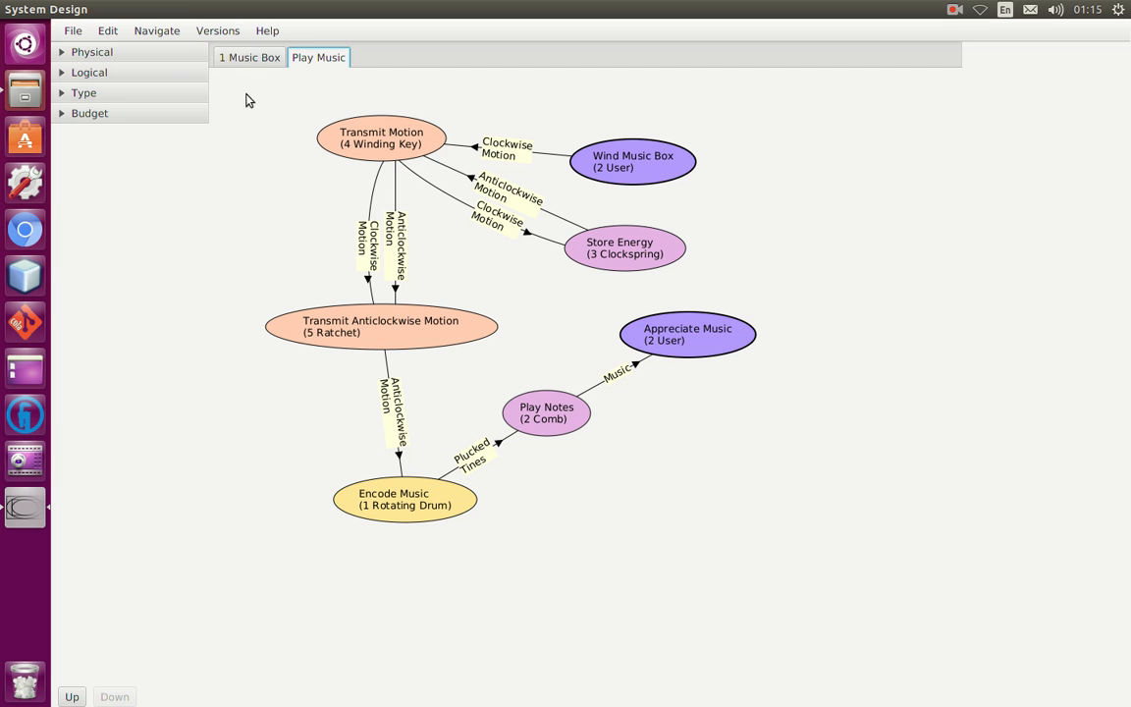
# Diff the Play Music design to the master branch
pyautogui.click(218, 30)
pyautogui.moveTo(285, 56)
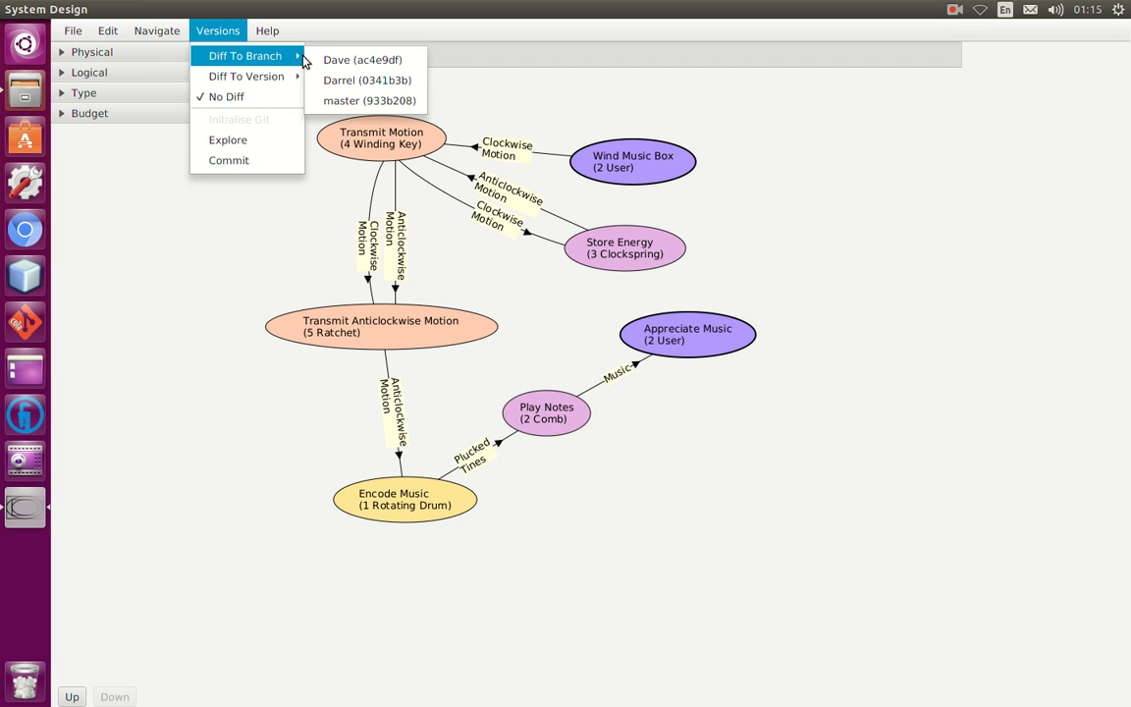
pyautogui.click(369, 101)
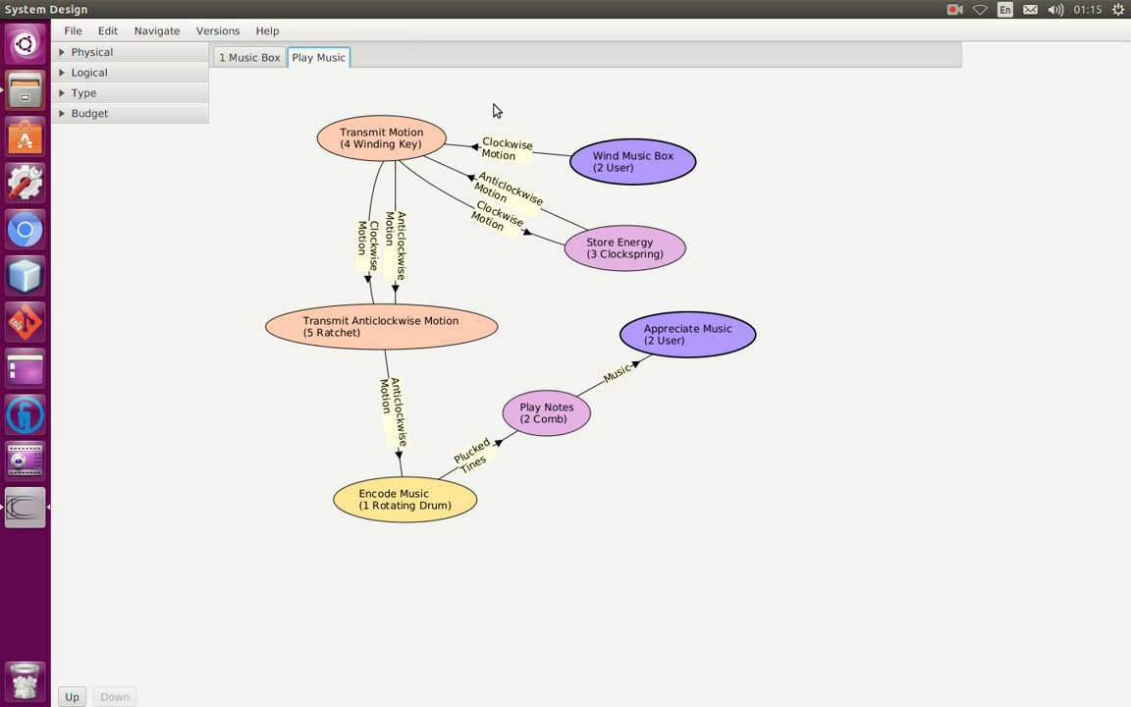
pyautogui.click(217, 30)
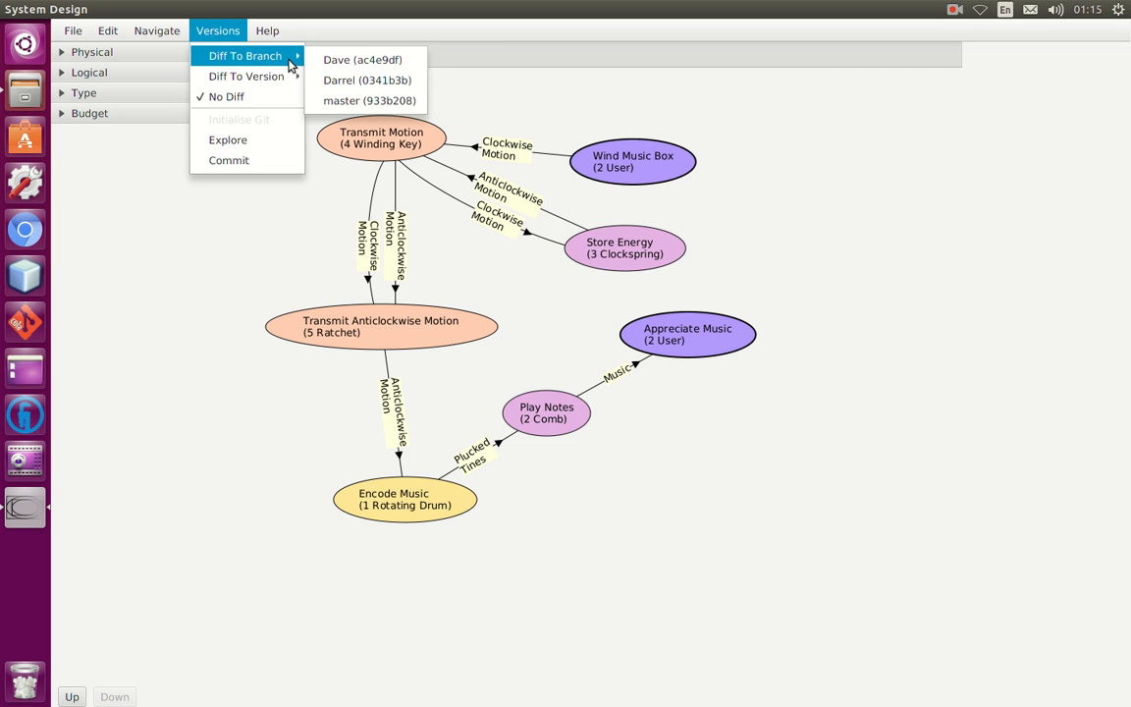
pyautogui.click(332, 100)
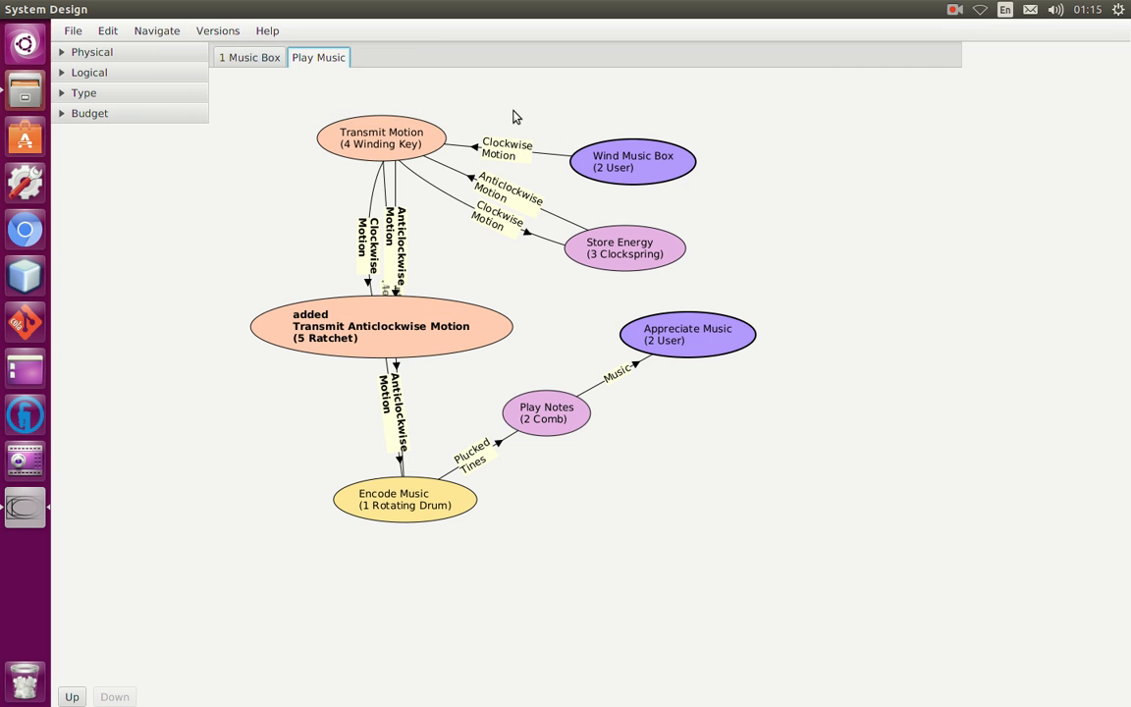
# Switch to the Playground folder in Files and make master the active Git branch
pyautogui.hotkey('alt', 'Tab')
pyautogui.rightClick(517, 307)
pyautogui.moveTo(589, 431)
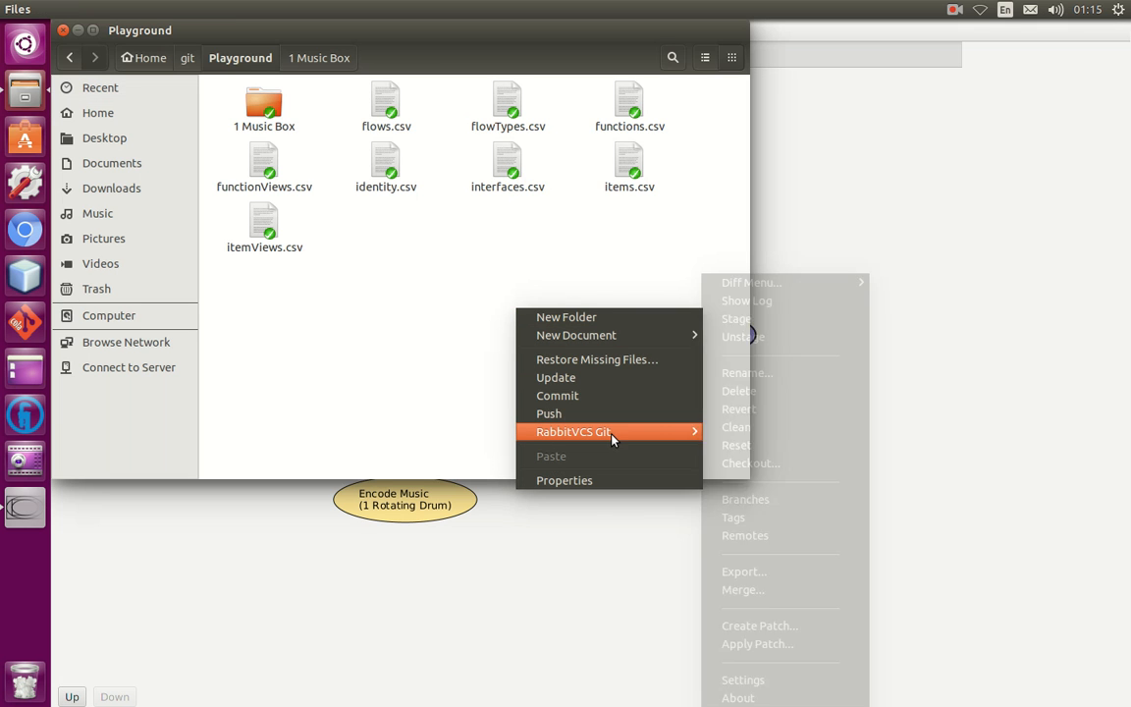
pyautogui.click(780, 499)
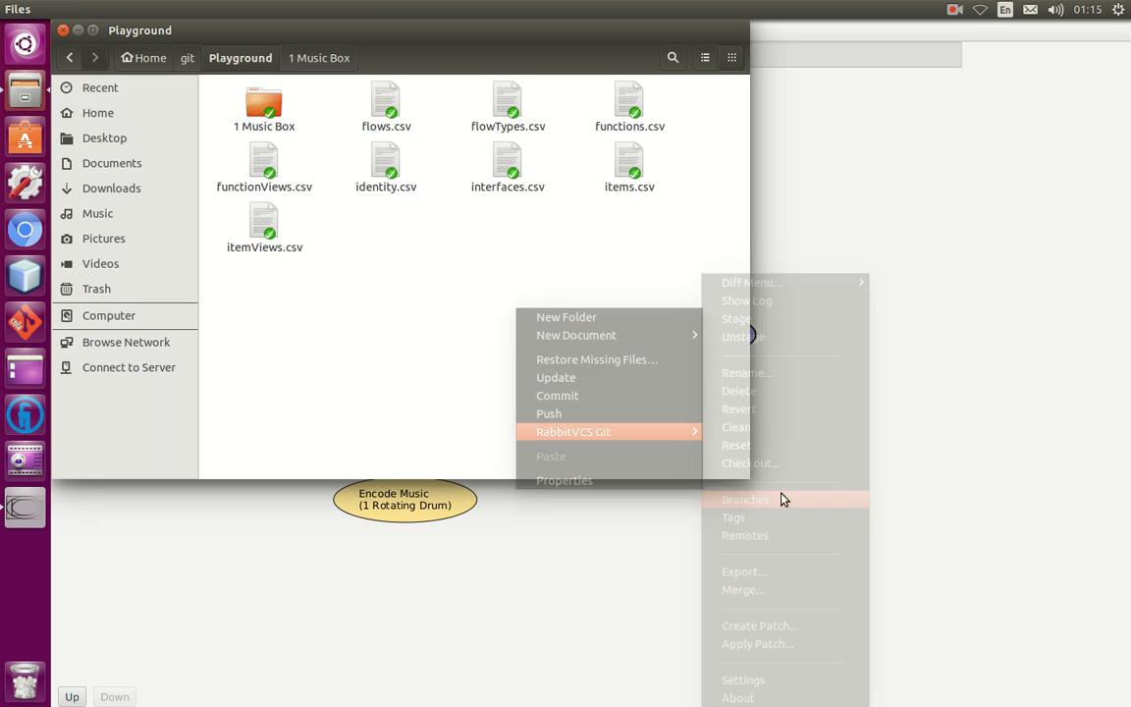
pyautogui.click(390, 373)
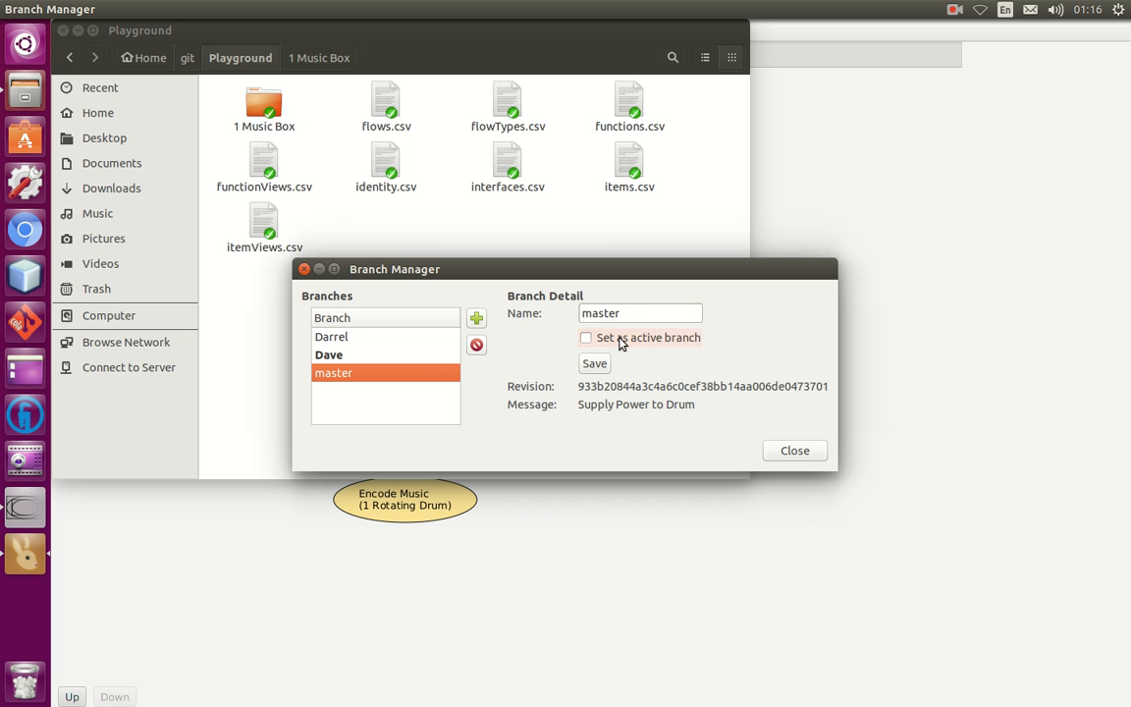
pyautogui.click(586, 338)
pyautogui.click(599, 364)
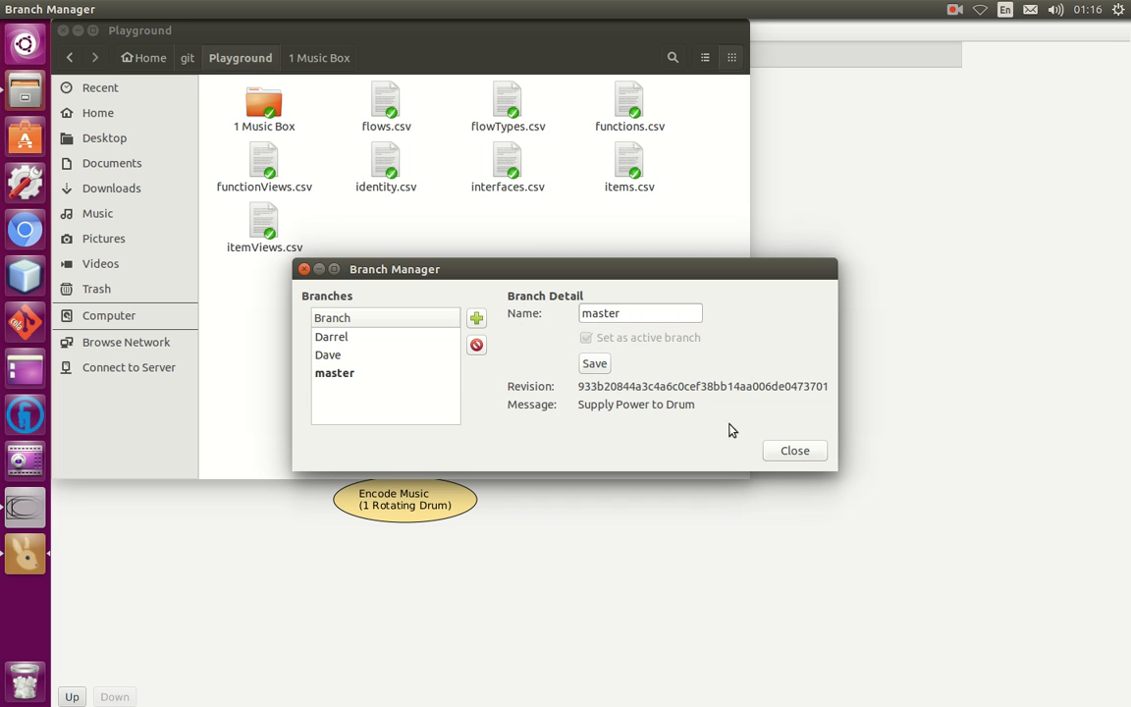
pyautogui.click(794, 453)
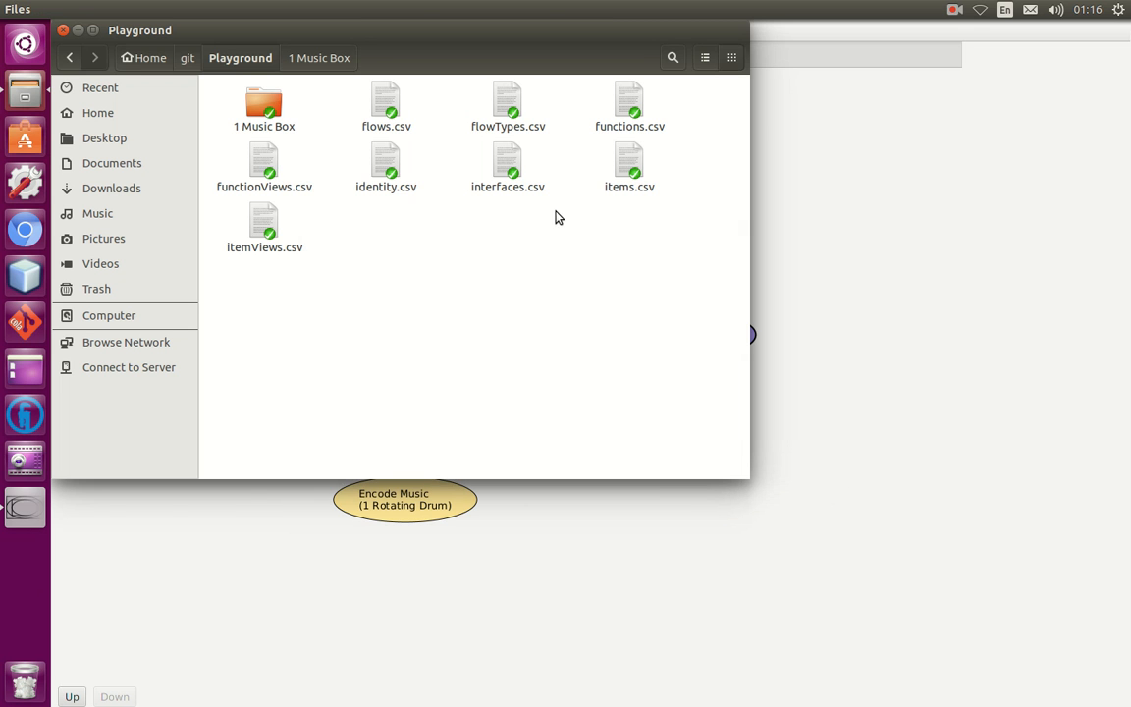
# Switch to System Design, move 3 Clockspring above 4 Winding Key in the 1 Music Box diagram, and return to Play Music
pyautogui.hotkey('alt', 'Tab')
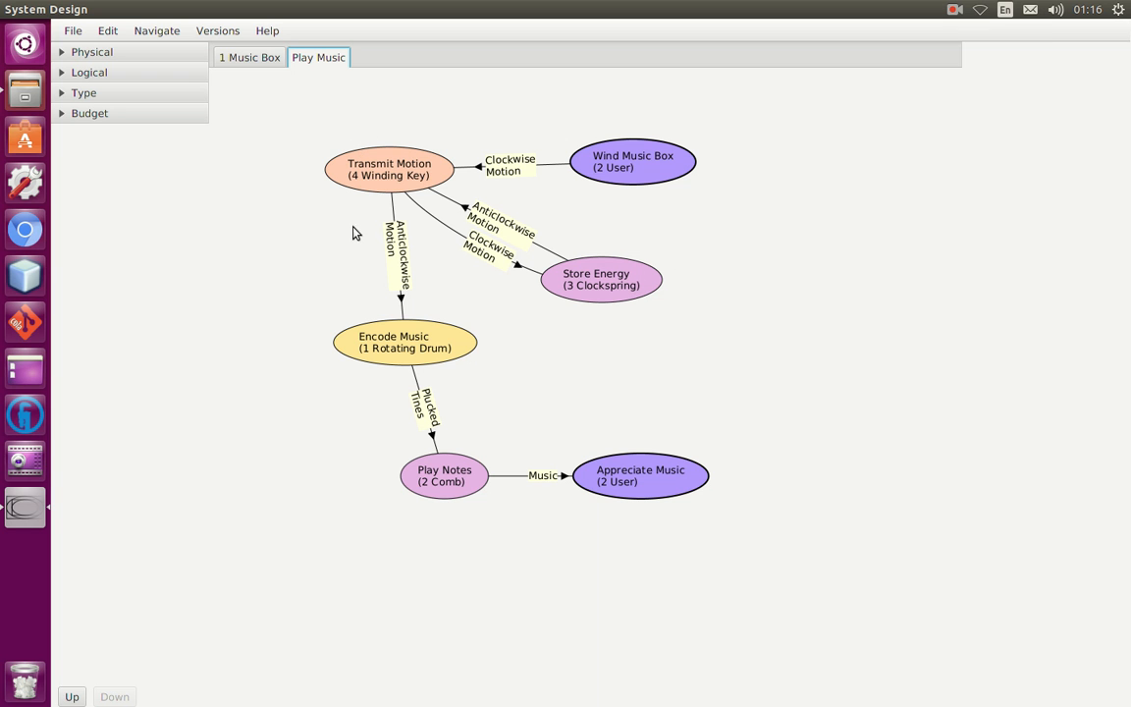
pyautogui.click(271, 61)
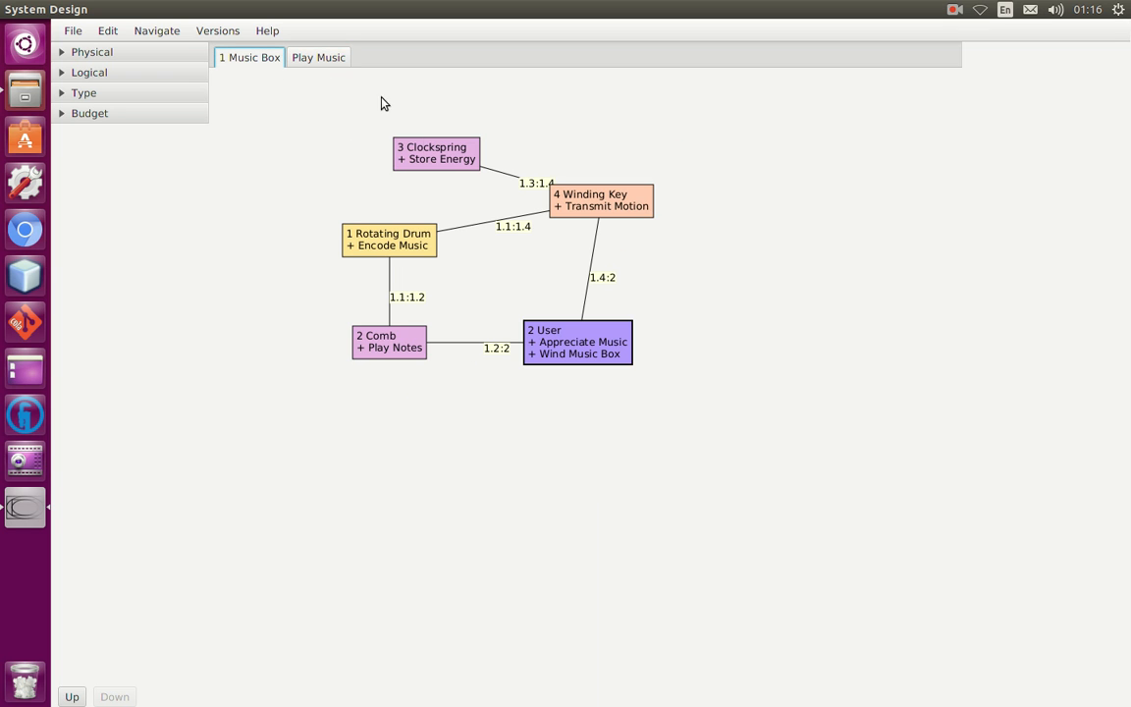
pyautogui.moveTo(457, 158); pyautogui.dragTo(527, 126)
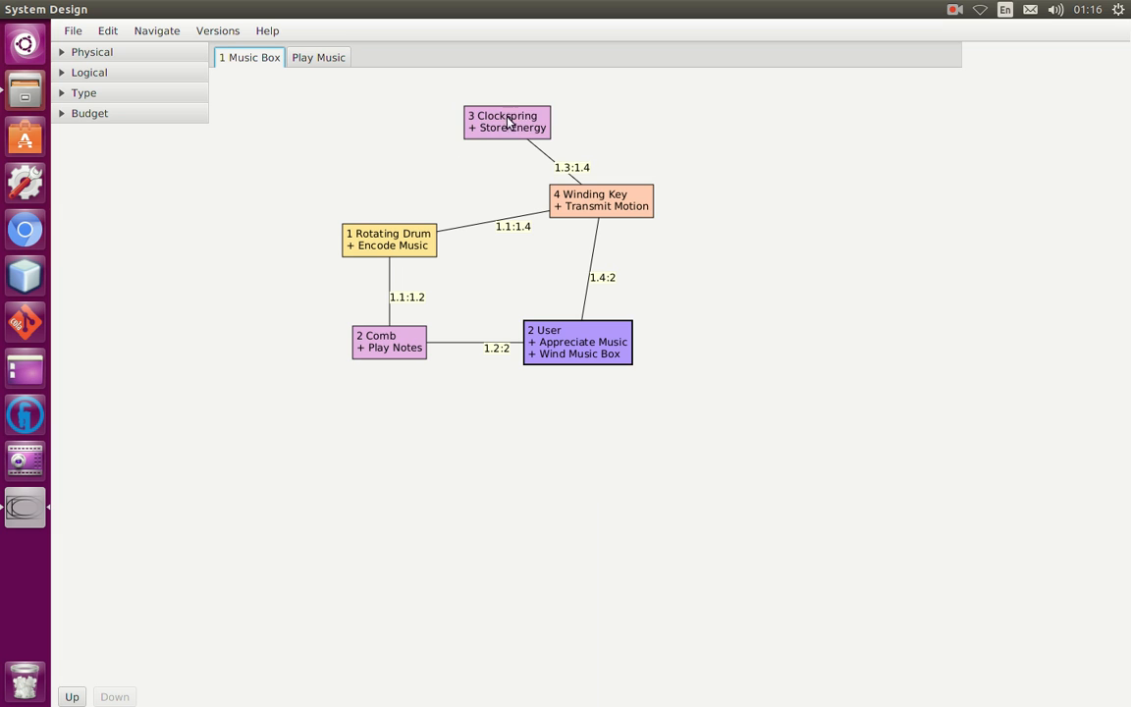
pyautogui.click(317, 61)
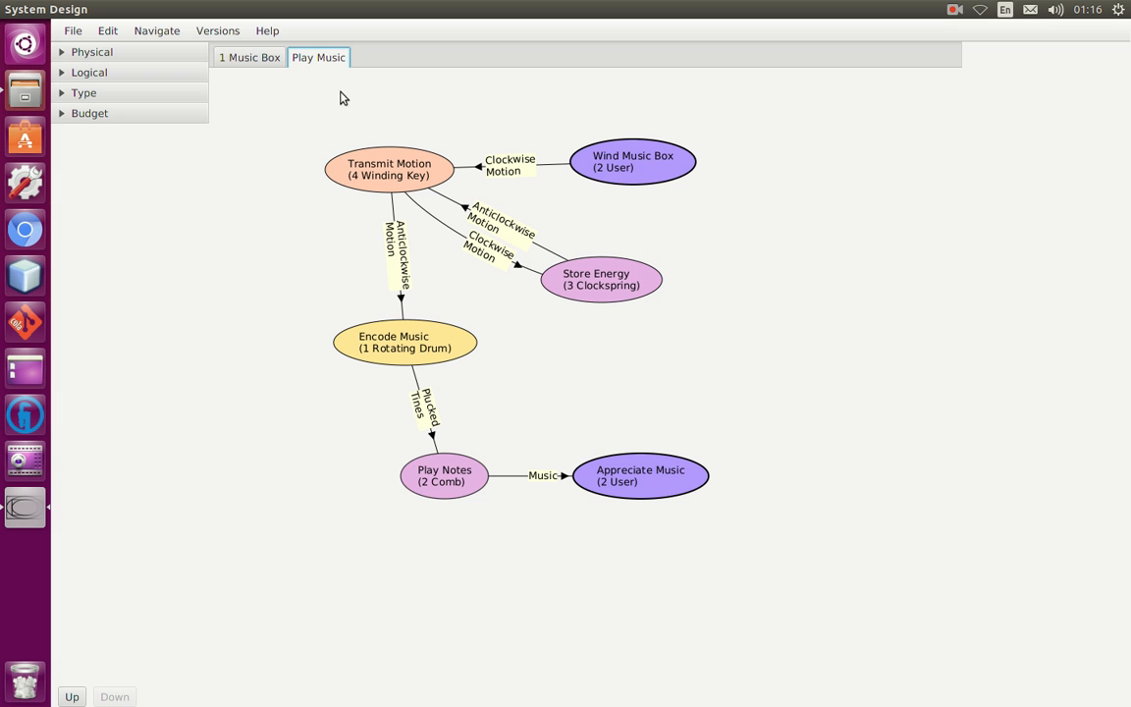
# Switch to the Playground folder in Files and merge the team member's governor proposal branch into master
pyautogui.hotkey('alt', 'Tab')
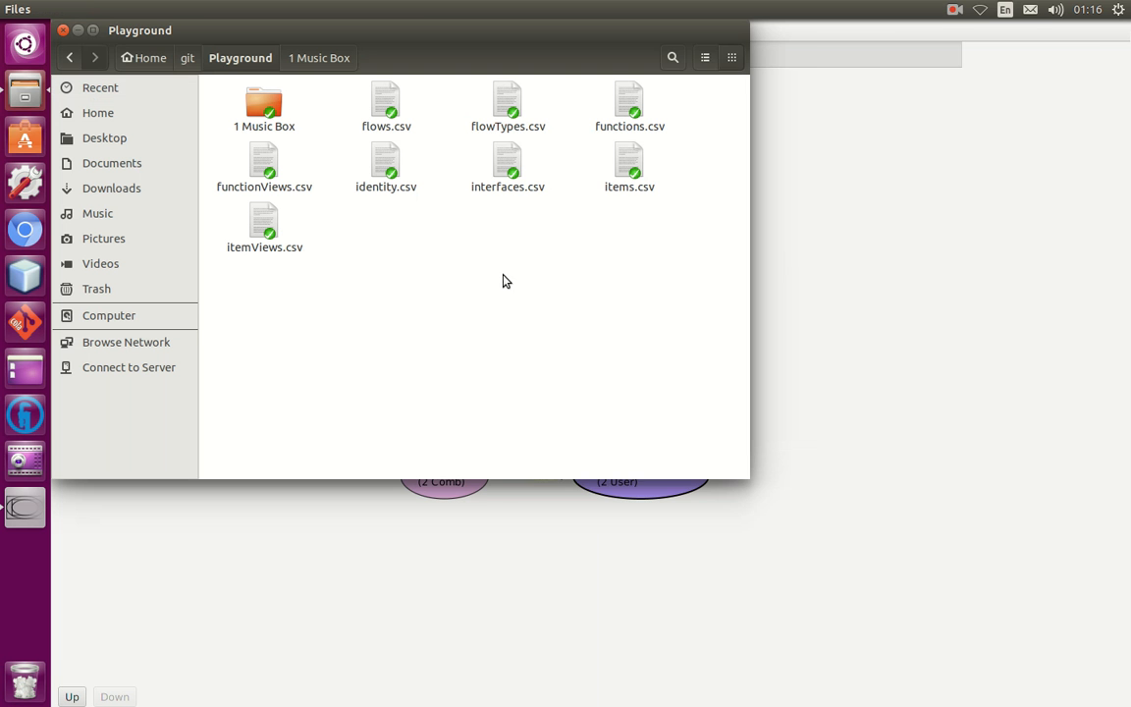
pyautogui.rightClick(504, 320)
pyautogui.moveTo(598, 444)
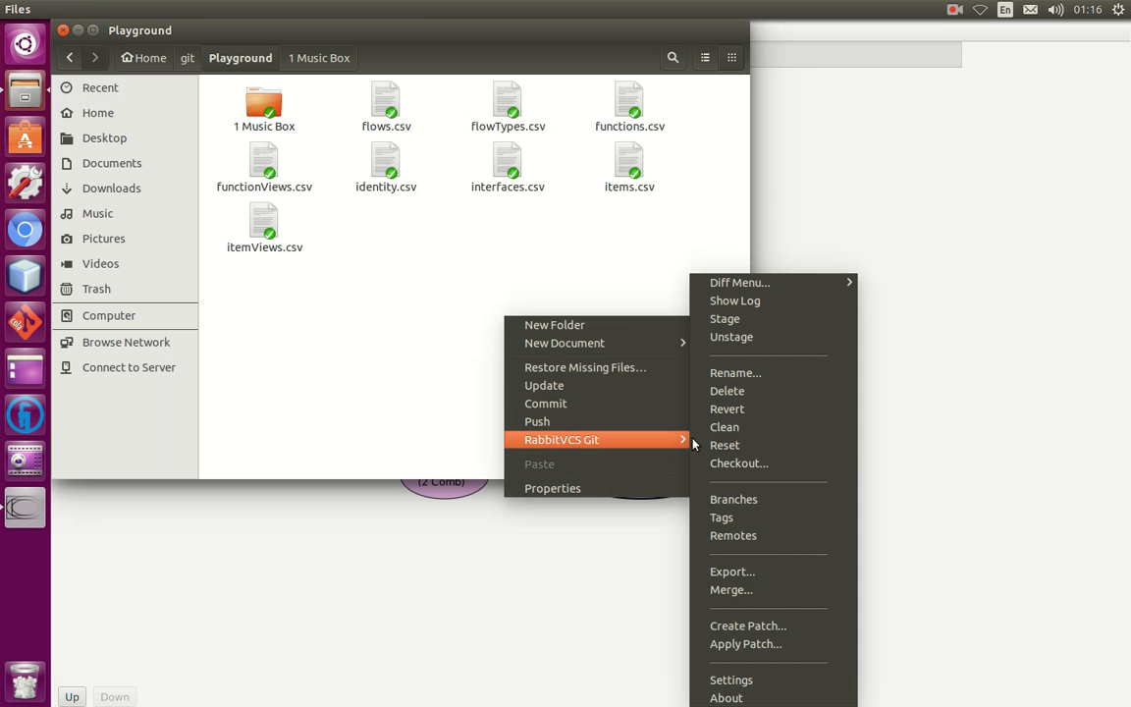
pyautogui.click(760, 593)
pyautogui.click(802, 81)
pyautogui.click(802, 81)
pyautogui.click(802, 81)
pyautogui.click(800, 101)
pyautogui.click(802, 81)
pyautogui.click(800, 102)
pyautogui.click(967, 81)
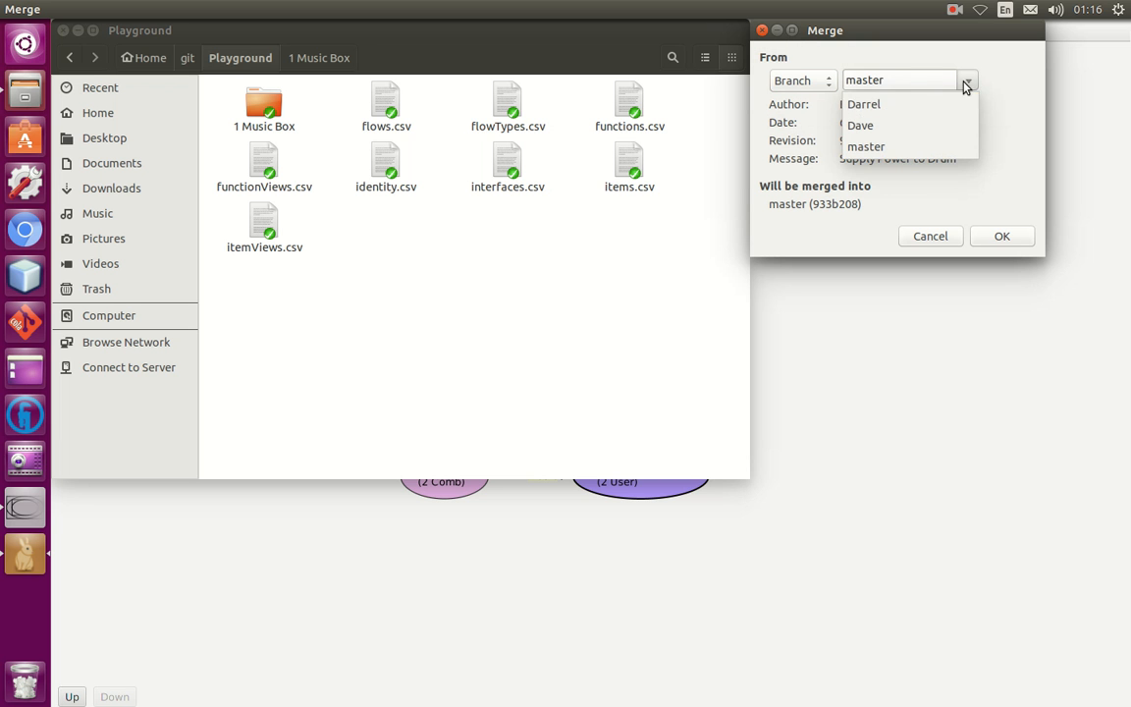
pyautogui.click(924, 105)
pyautogui.click(1003, 237)
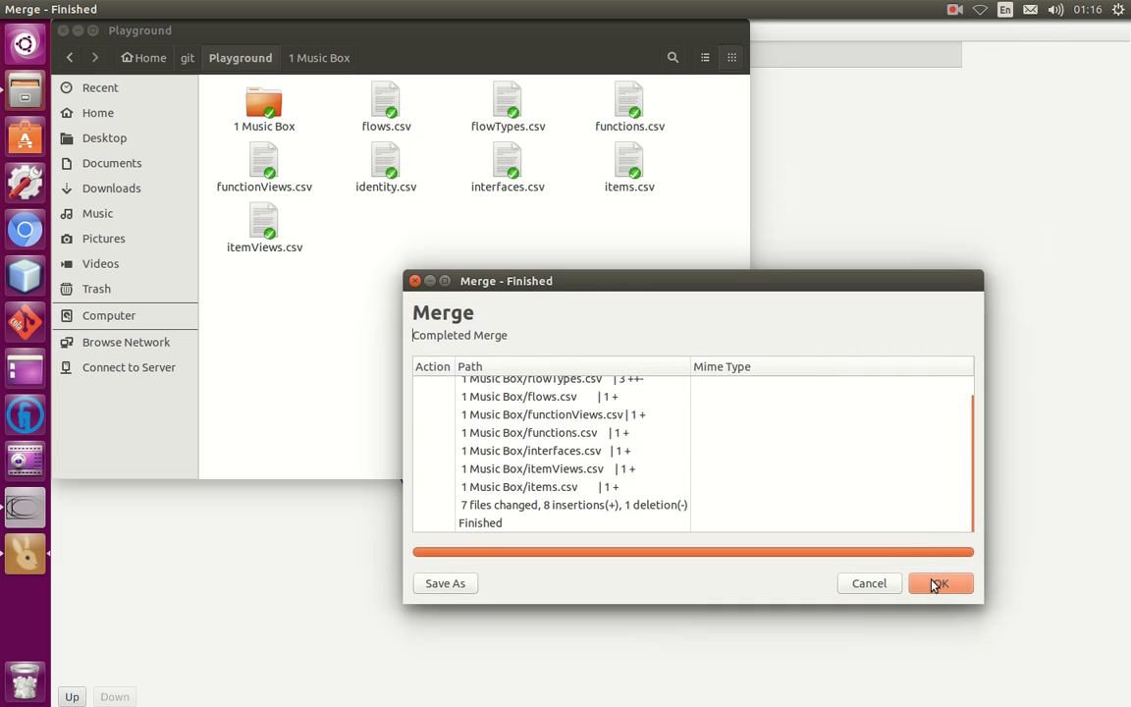
pyautogui.click(935, 585)
# Reload the merged design in System Design without saving, and review the Play Music and 1 Music Box diagrams
pyautogui.click(900, 341)
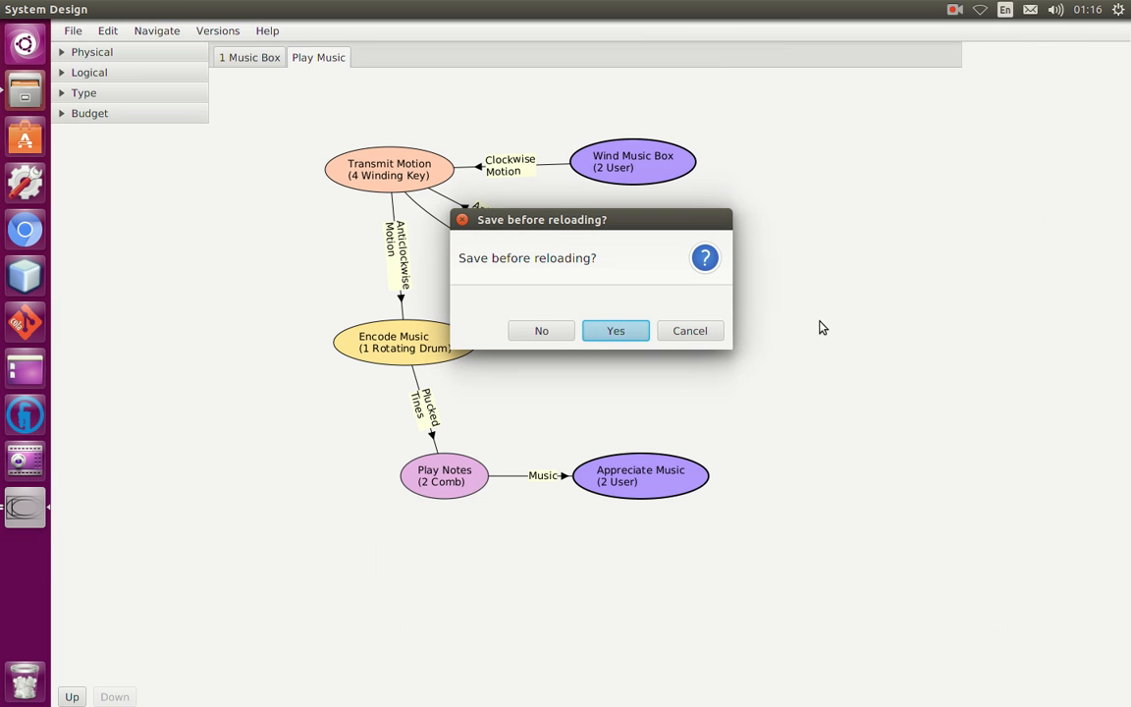
pyautogui.click(562, 333)
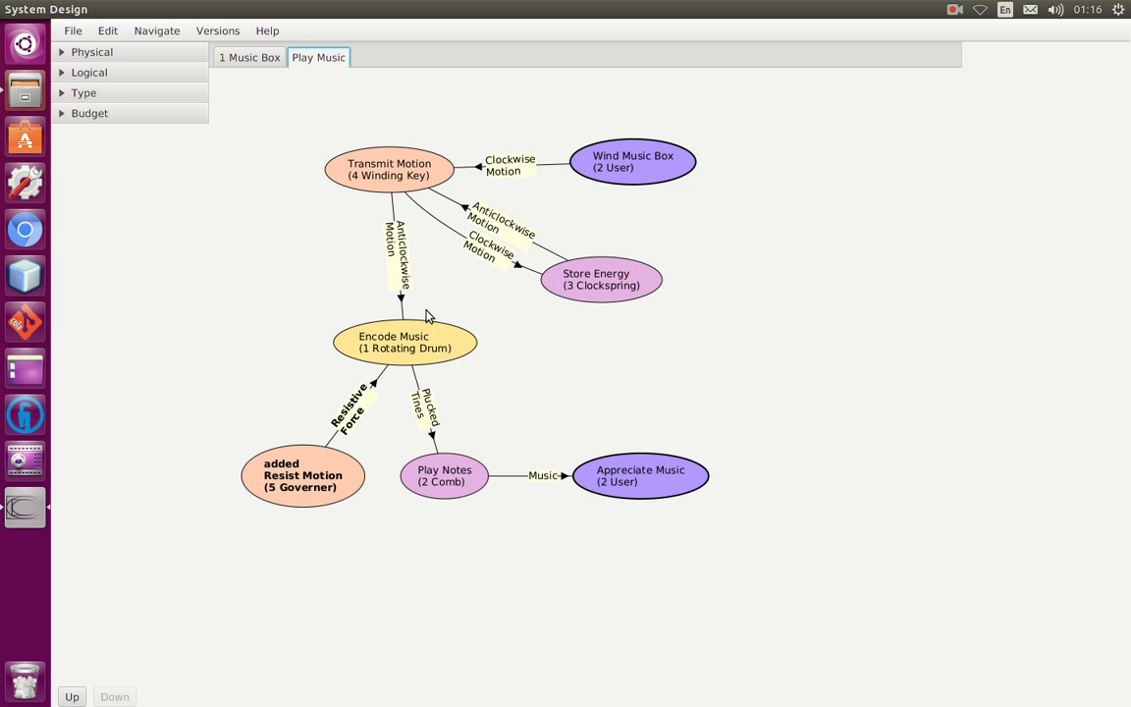
pyautogui.click(261, 56)
pyautogui.click(306, 59)
pyautogui.click(282, 57)
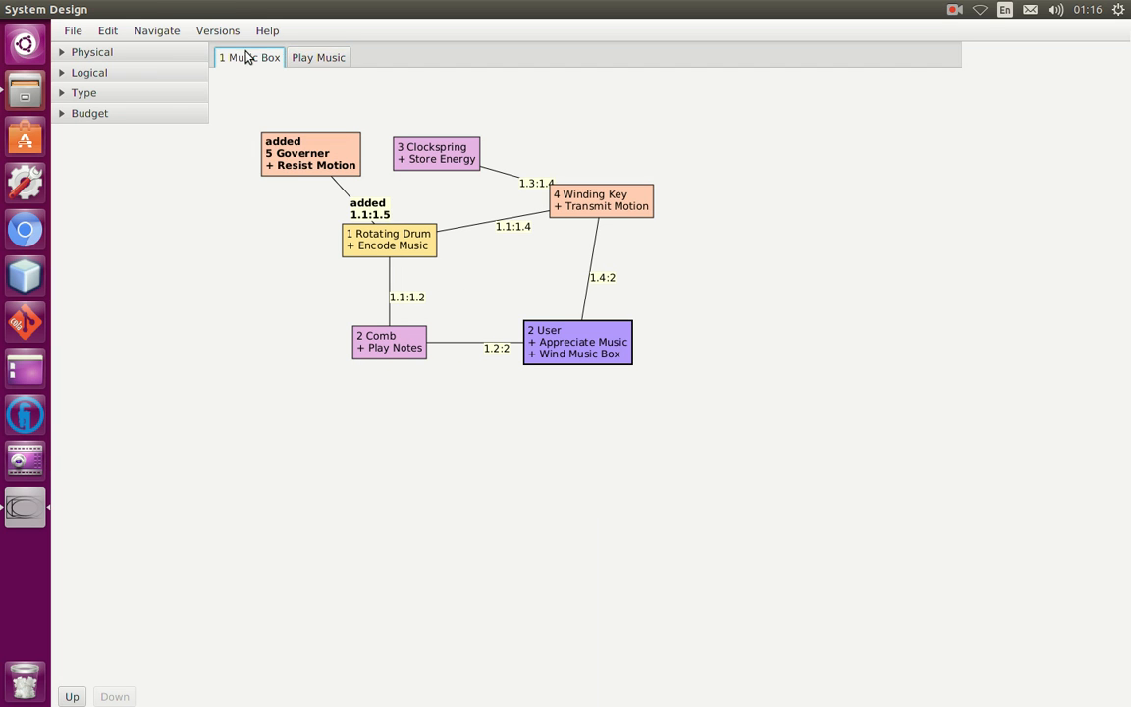
# Diff the 1 Music Box design to the master branch and check the Play Music diagram
pyautogui.click(217, 30)
pyautogui.moveTo(263, 57)
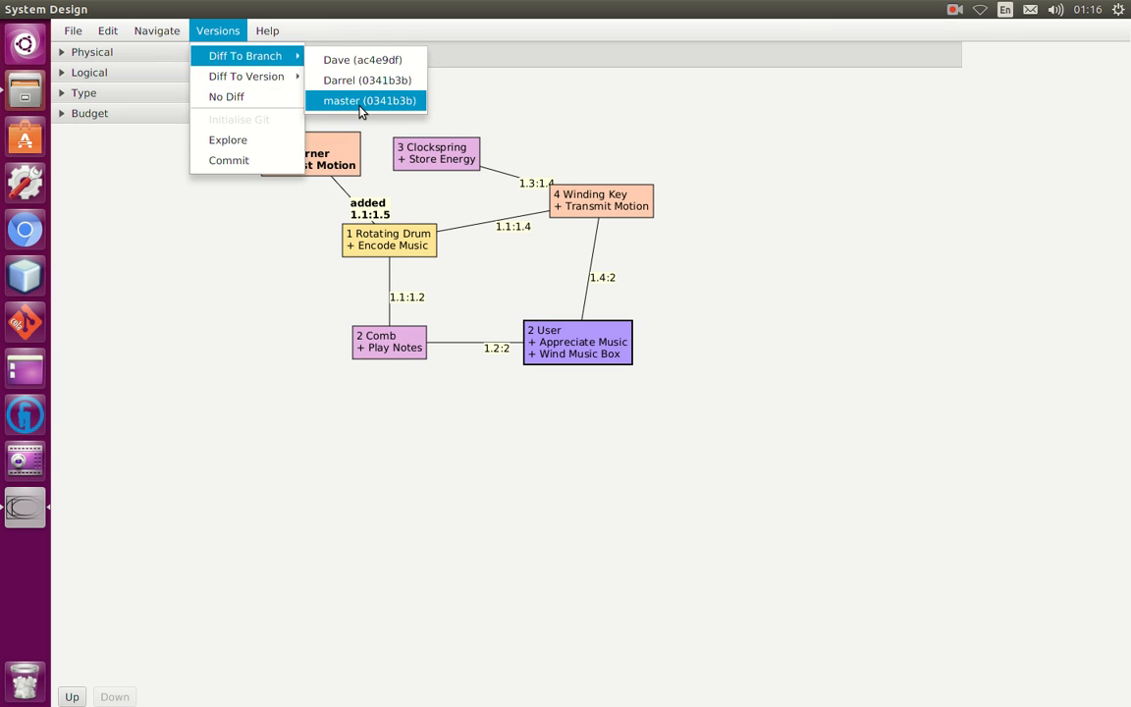
pyautogui.click(361, 101)
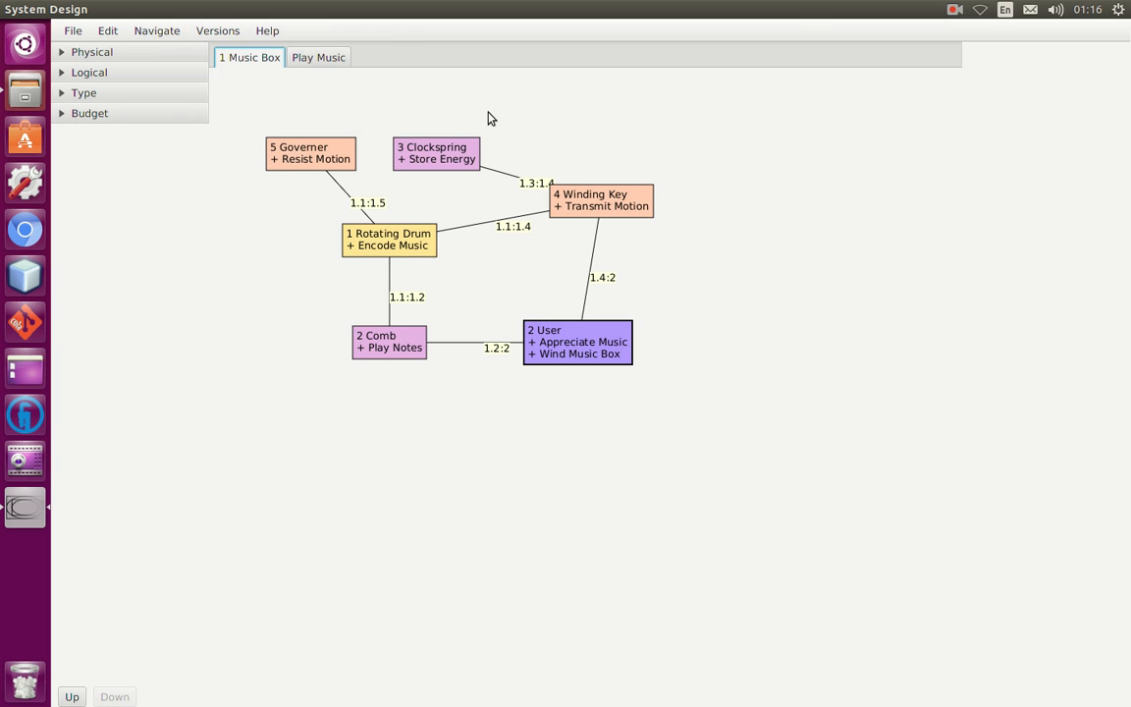
pyautogui.click(299, 61)
pyautogui.click(282, 59)
pyautogui.click(314, 59)
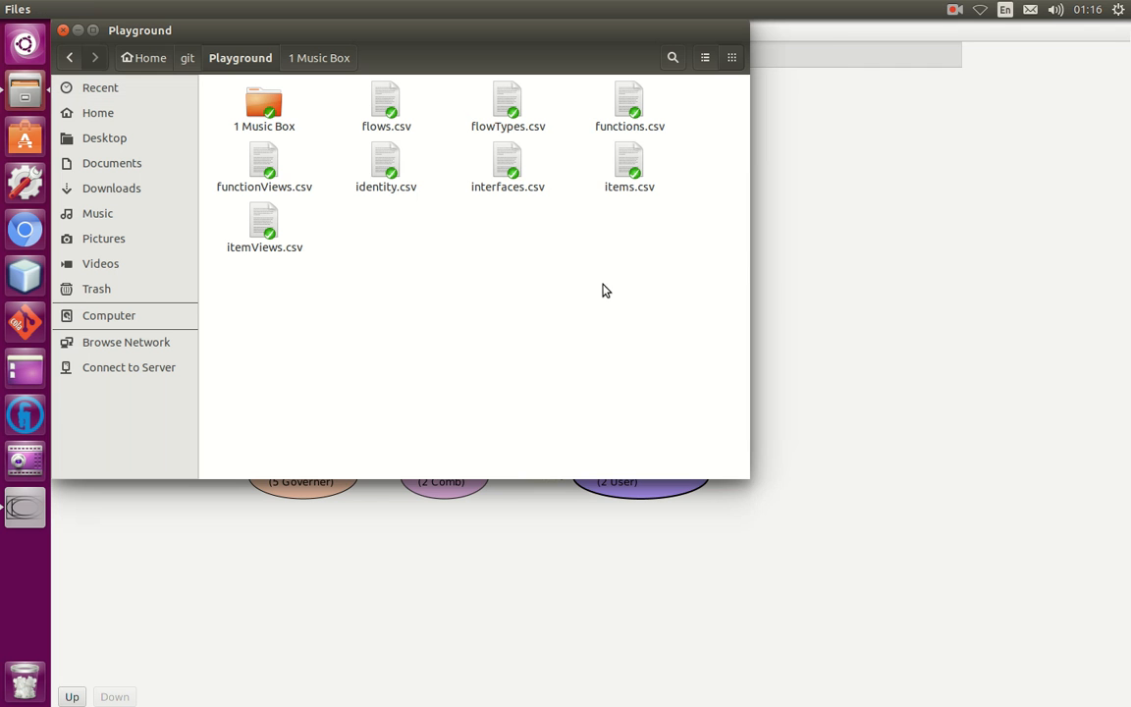
# Merge the team member's ratchet proposal branch into master from the Playground folder
pyautogui.rightClick(585, 301)
pyautogui.moveTo(731, 430)
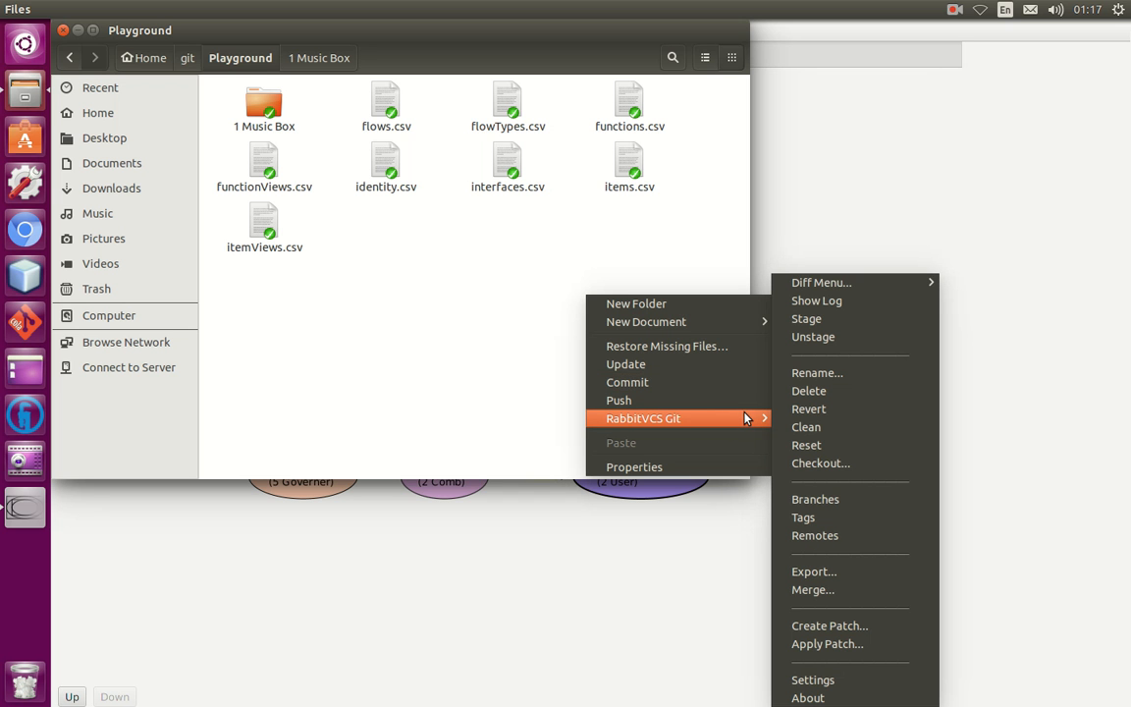
pyautogui.click(824, 588)
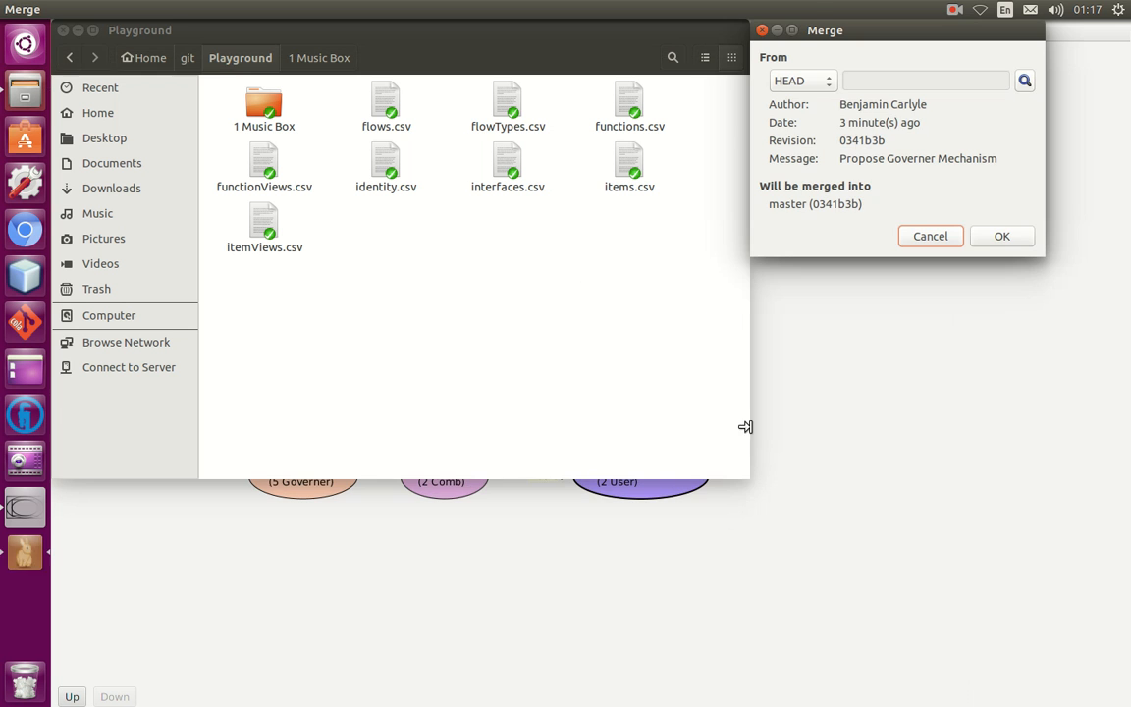
pyautogui.click(811, 84)
pyautogui.click(809, 119)
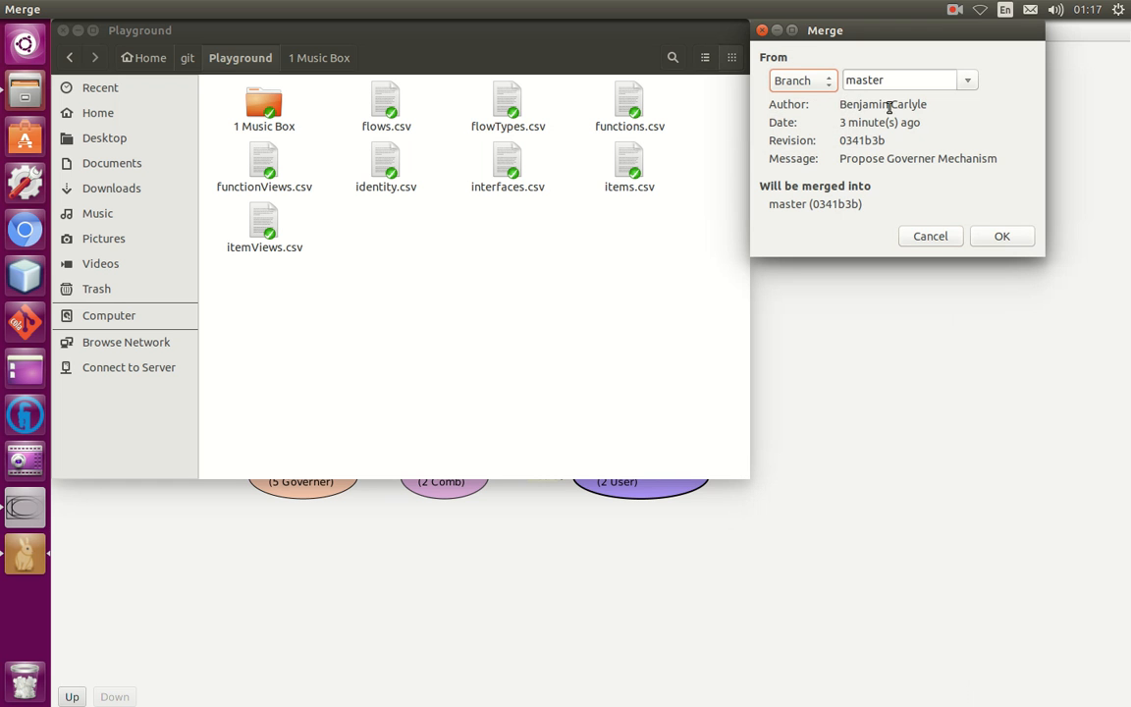
pyautogui.click(969, 82)
pyautogui.click(934, 124)
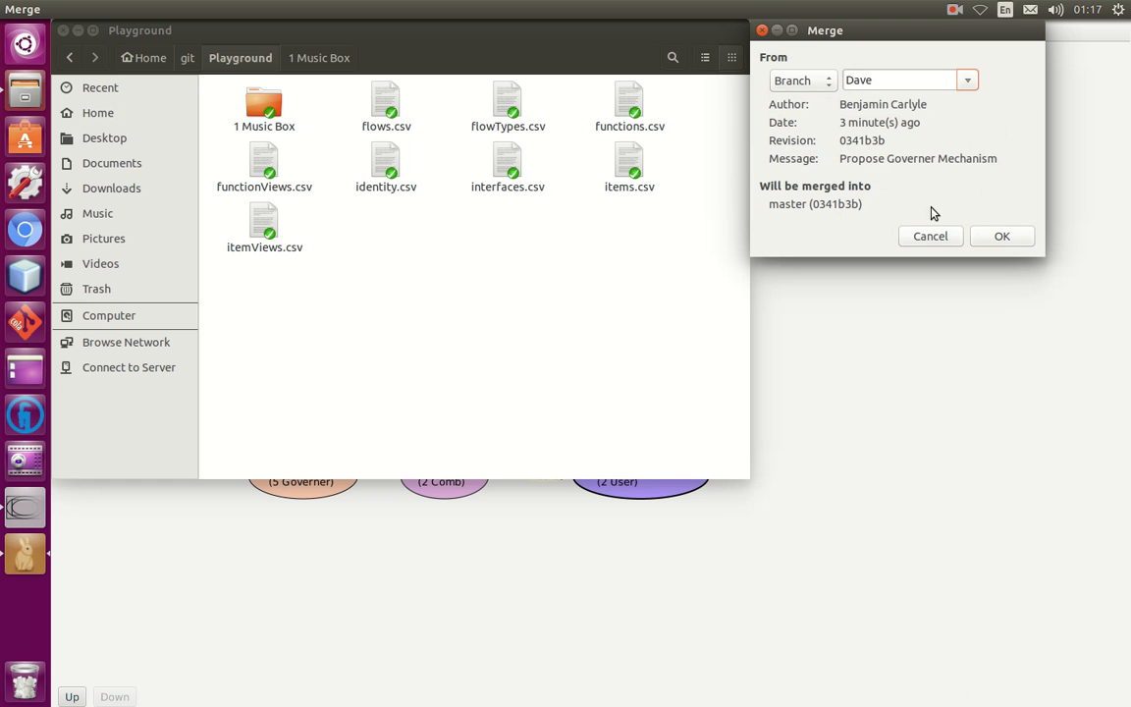
pyautogui.click(997, 239)
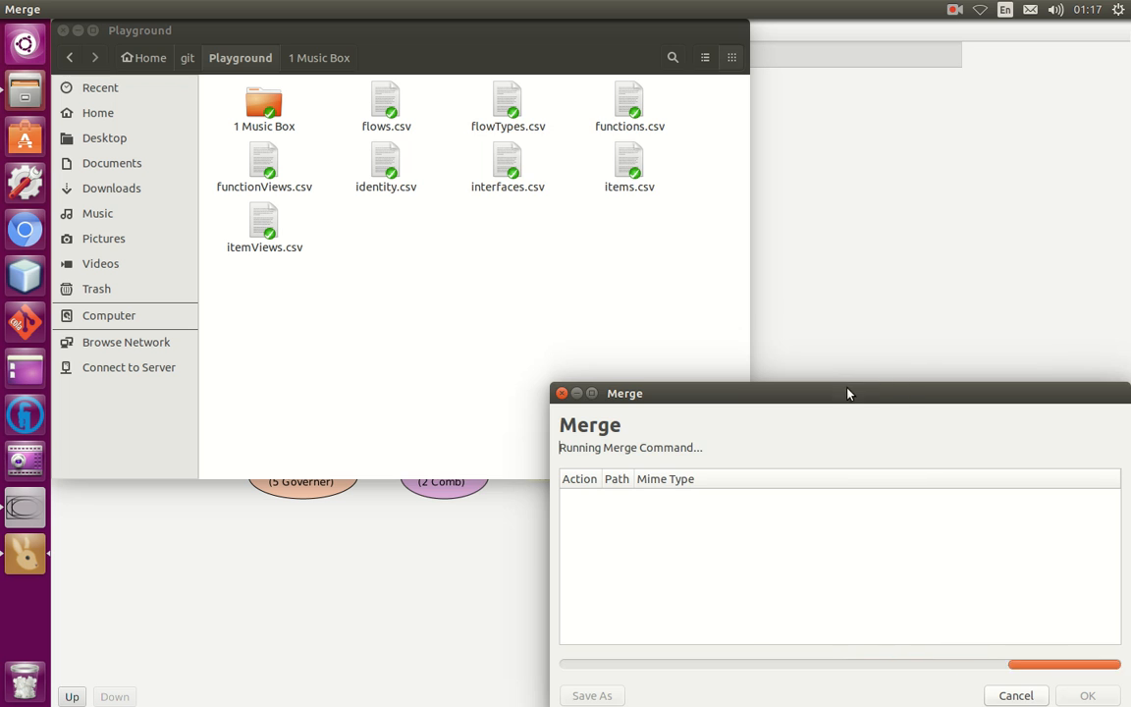
pyautogui.moveTo(848, 392); pyautogui.dragTo(702, 141)
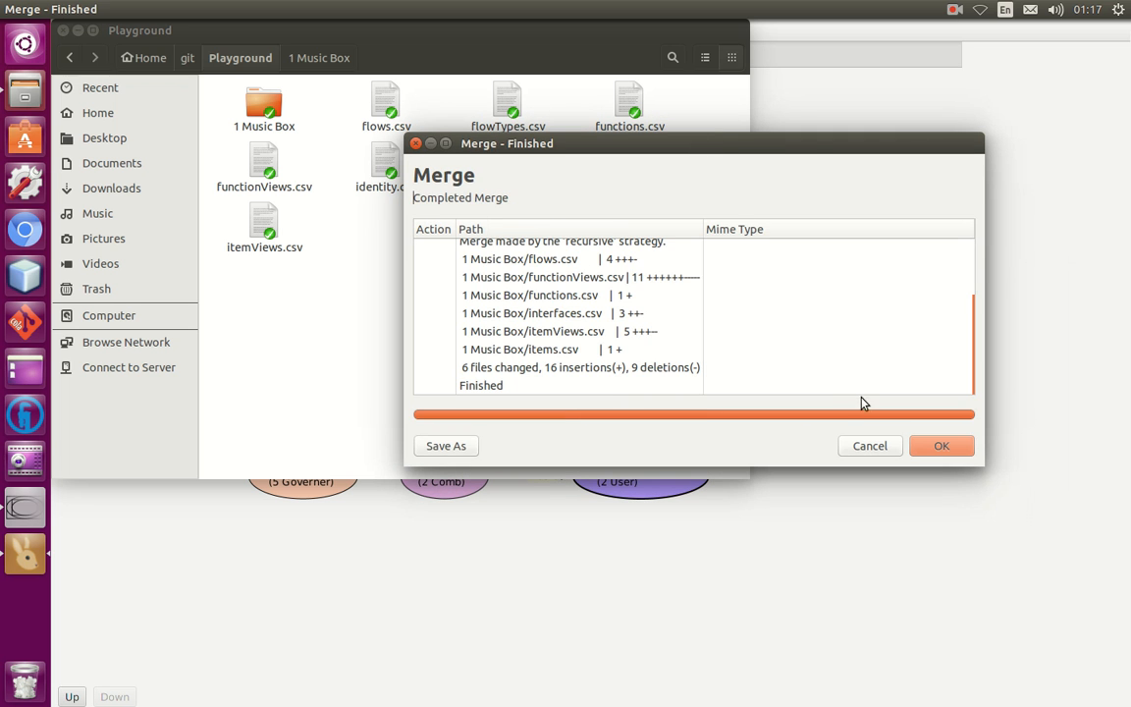
pyautogui.click(934, 447)
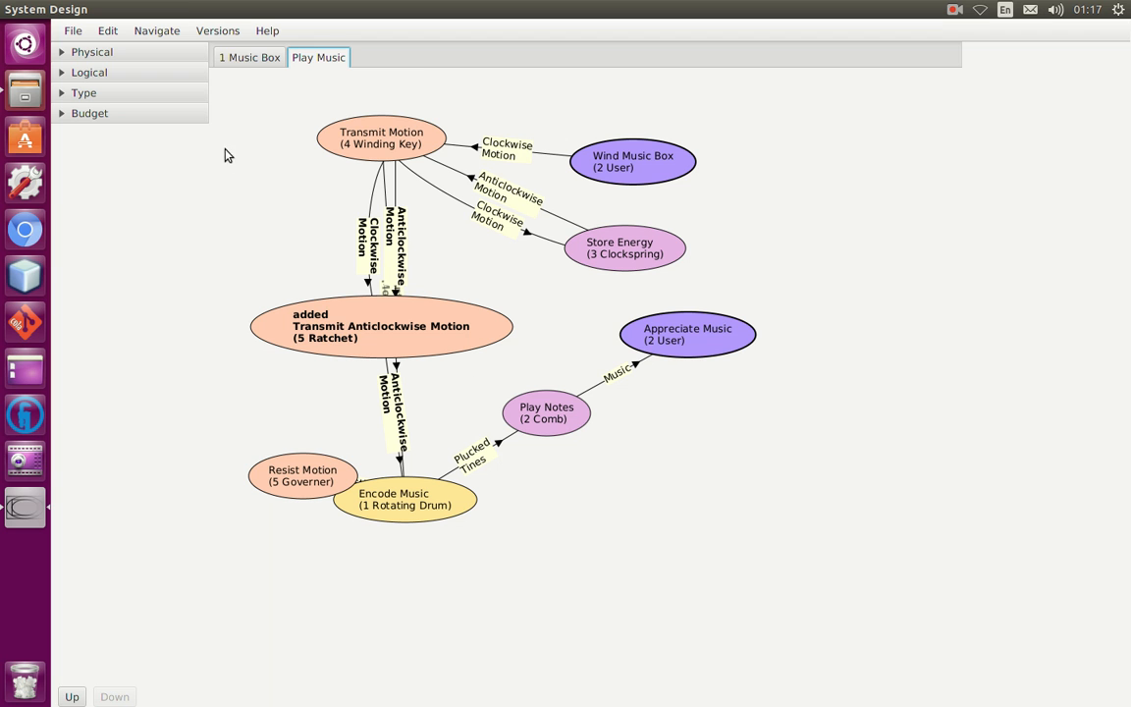
# Diff the merged Play Music design to the master branch and turn off the diff display
pyautogui.click(218, 31)
pyautogui.moveTo(285, 56)
pyautogui.click(353, 58)
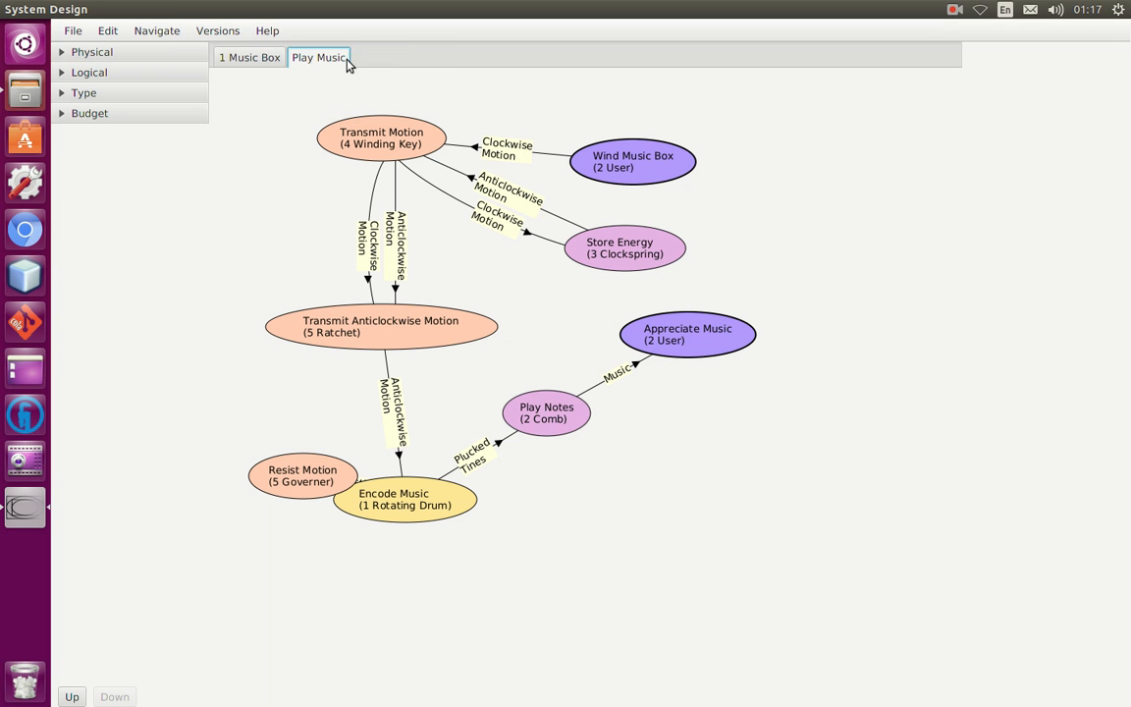
pyautogui.click(218, 30)
pyautogui.click(267, 97)
# Move Resist Motion clear of Encode Music in Play Music, and reposition 5 Governer and 3 Clockspring in the 1 Music Box diagram
pyautogui.moveTo(294, 471); pyautogui.dragTo(279, 403)
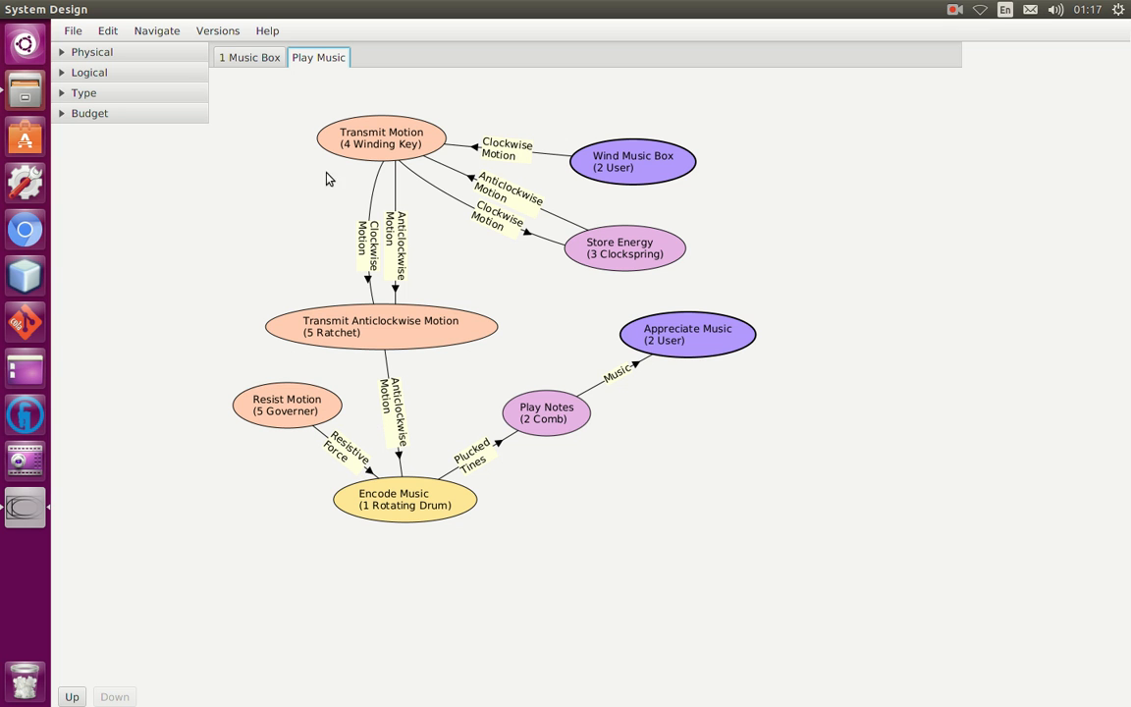
pyautogui.click(246, 57)
pyautogui.moveTo(339, 150)
pyautogui.mouseDown()
pyautogui.moveTo(341, 201)
pyautogui.moveTo(323, 157)
pyautogui.mouseUp()
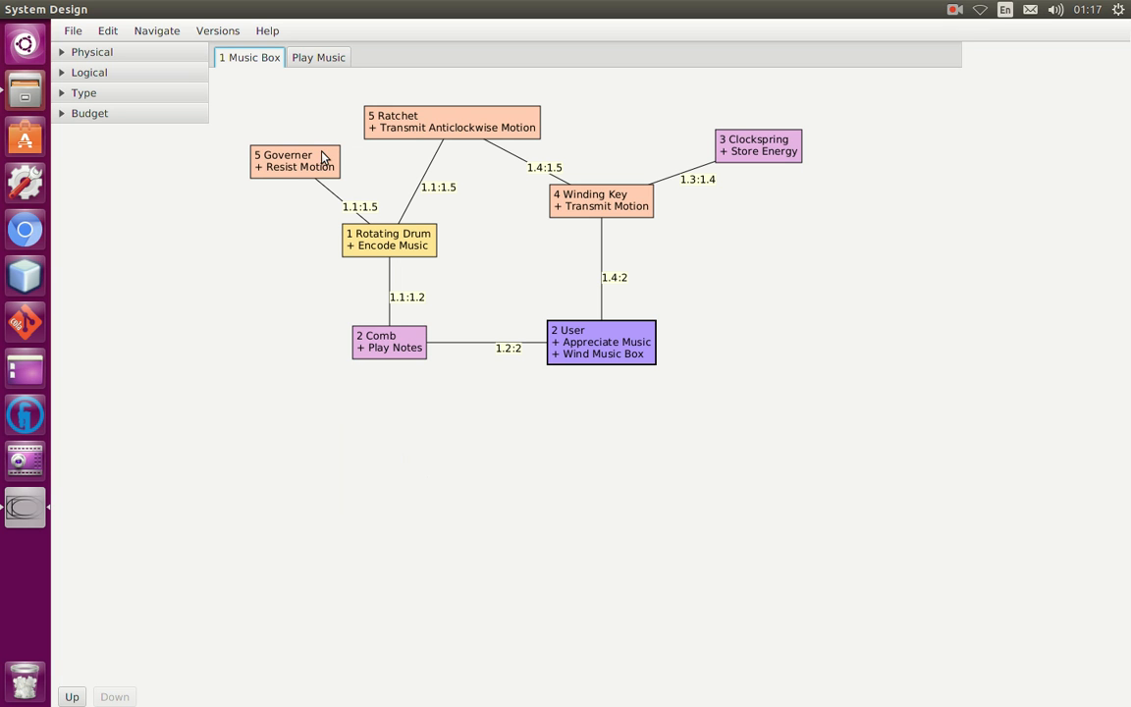
pyautogui.moveTo(786, 152); pyautogui.dragTo(730, 127)
pyautogui.moveTo(283, 164); pyautogui.dragTo(297, 152)
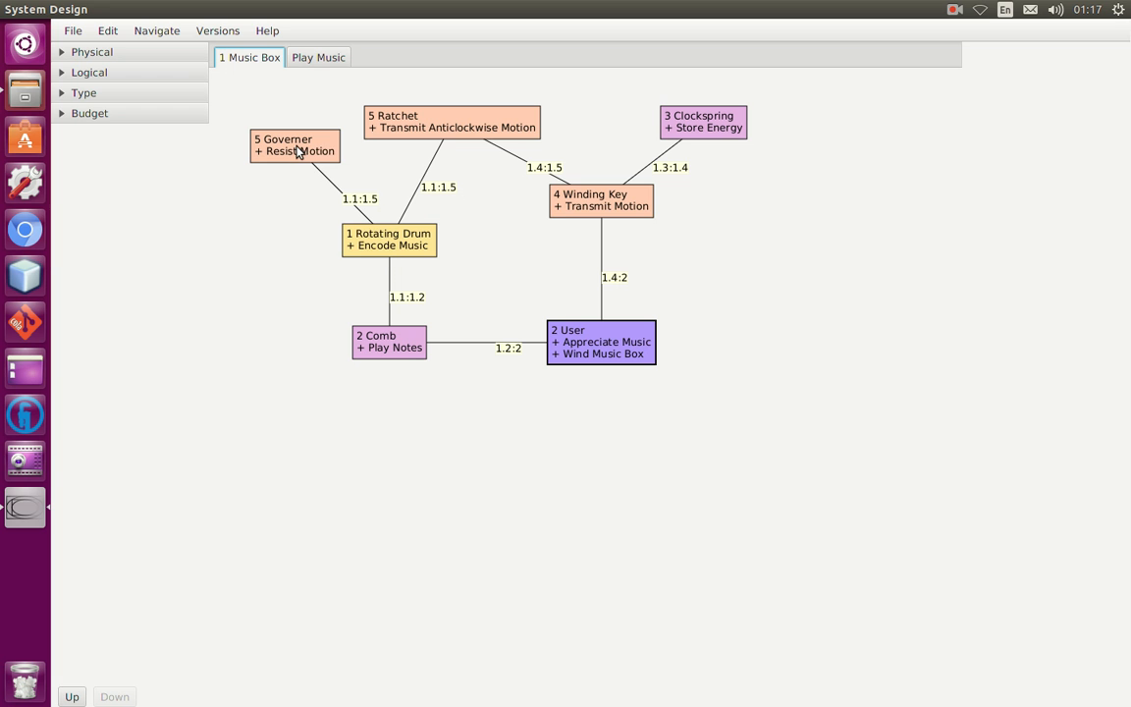
# Set the color of 5 Governer to #e6b3cc and check it in the Play Music diagram
pyautogui.rightClick(297, 153)
pyautogui.click(344, 201)
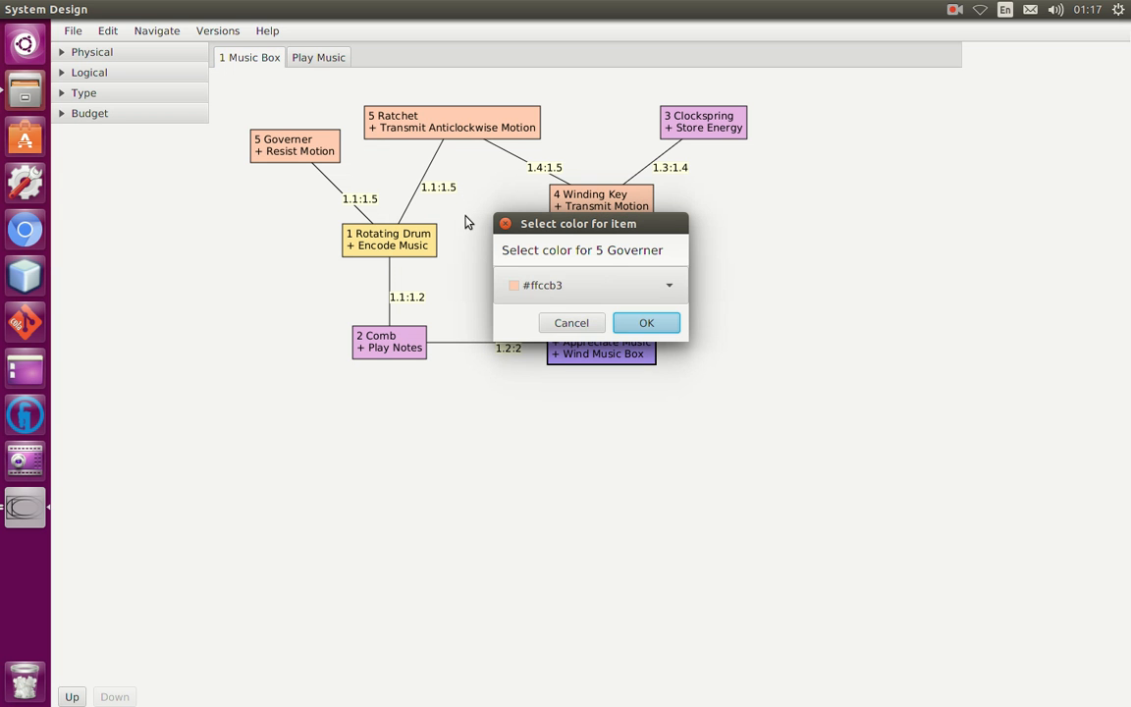
pyautogui.click(633, 292)
pyautogui.click(566, 421)
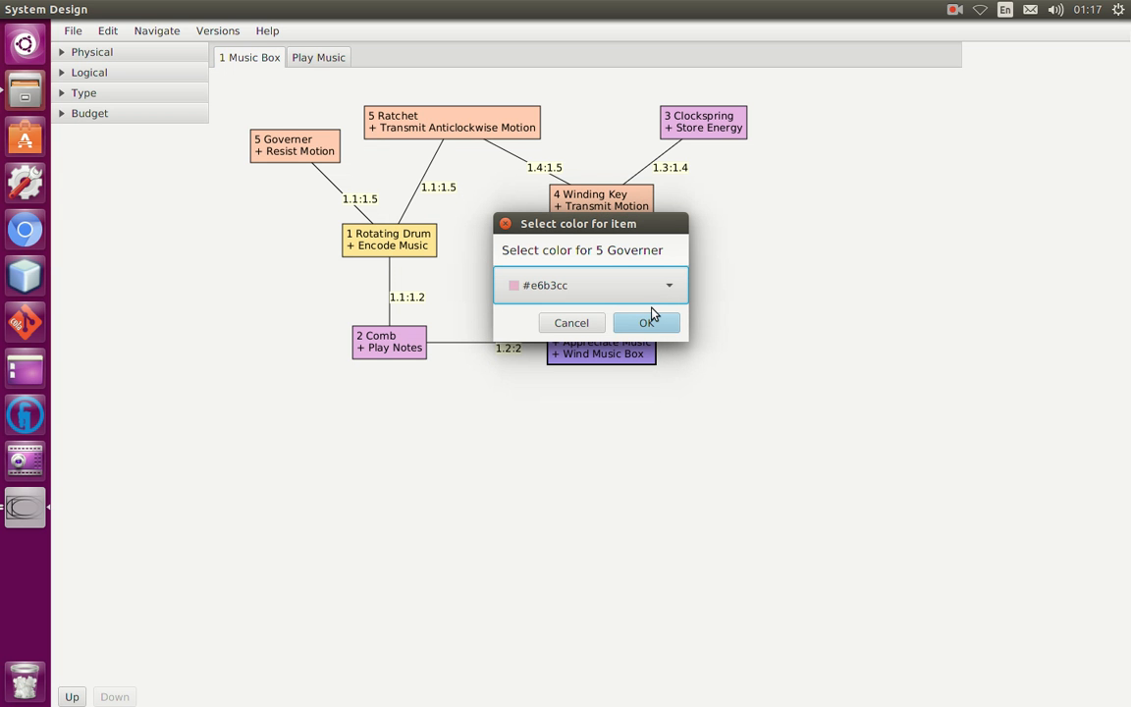
pyautogui.click(650, 314)
pyautogui.click(348, 57)
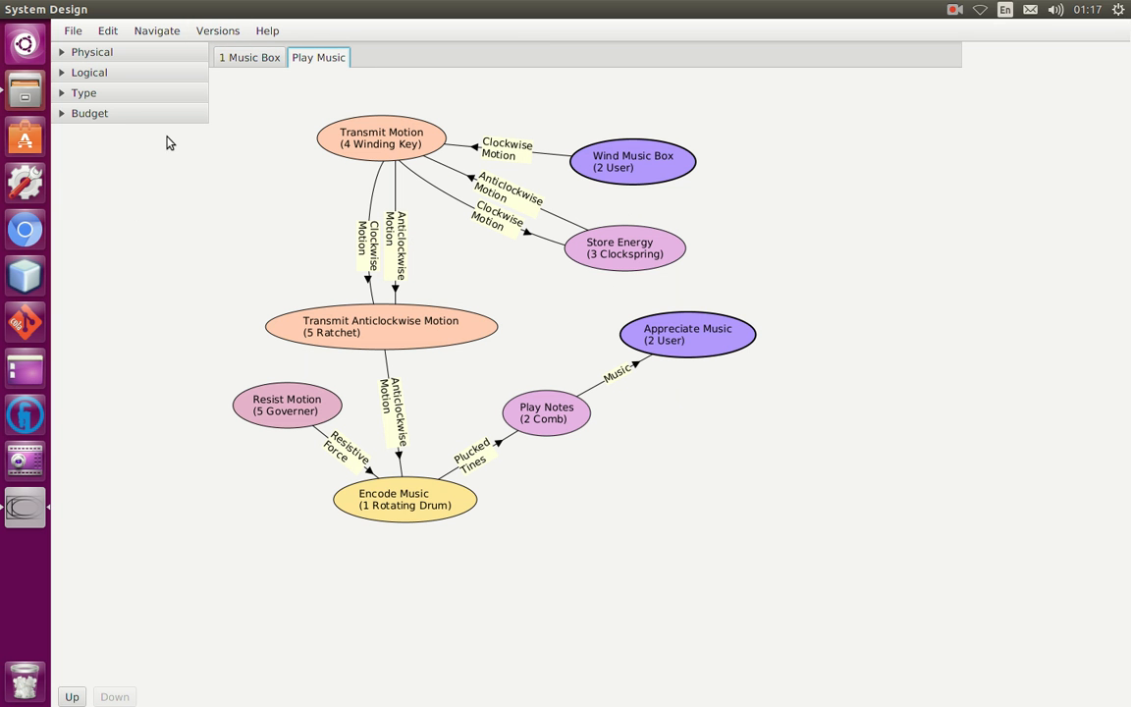
# Recolor 5 Governer in a light teal and check the Play Music and 1 Music Box diagrams
pyautogui.click(263, 59)
pyautogui.rightClick(306, 155)
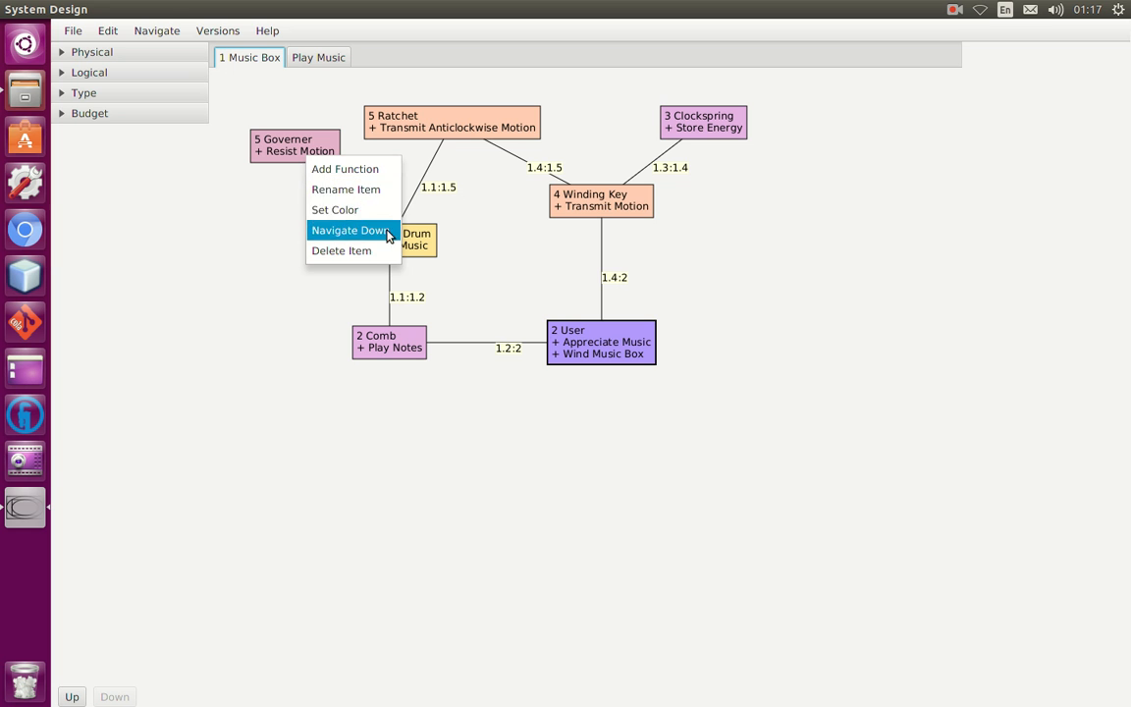
pyautogui.click(335, 209)
pyautogui.click(550, 285)
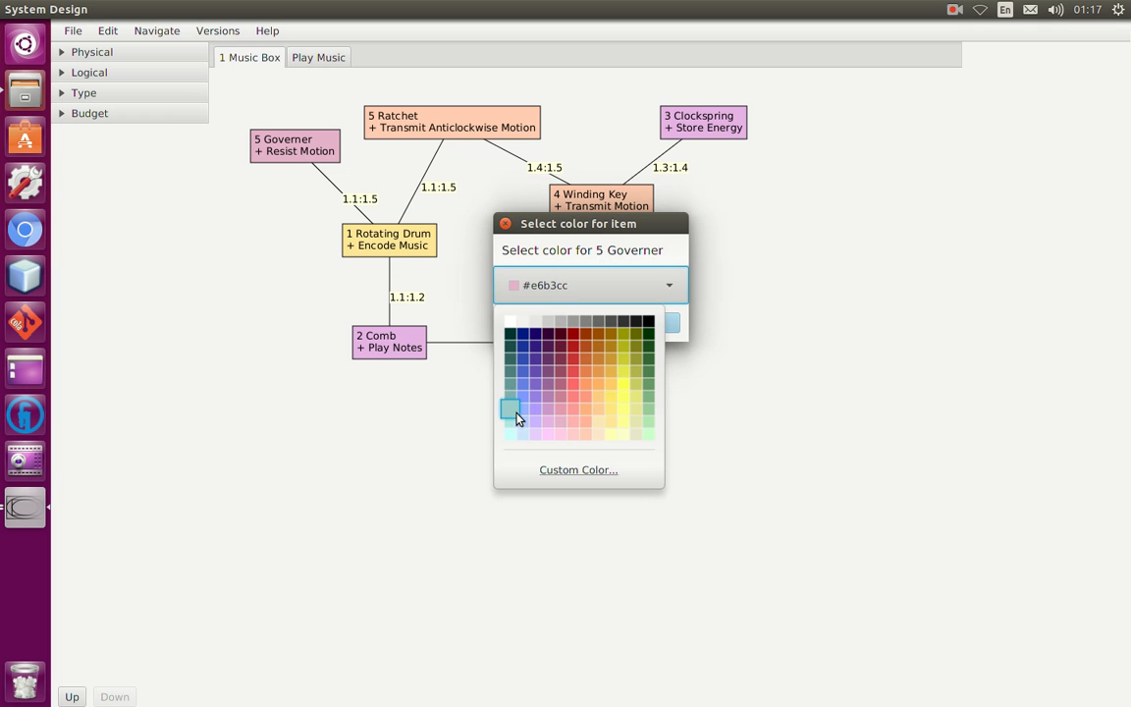
pyautogui.click(509, 409)
pyautogui.click(648, 322)
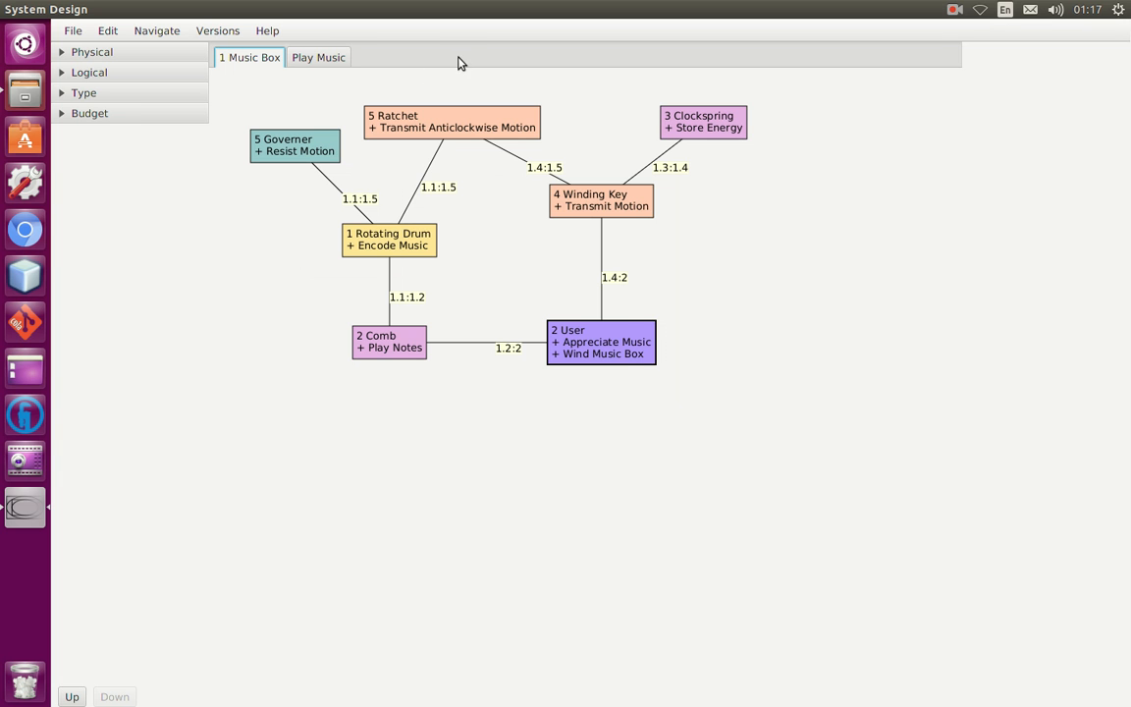
pyautogui.click(316, 61)
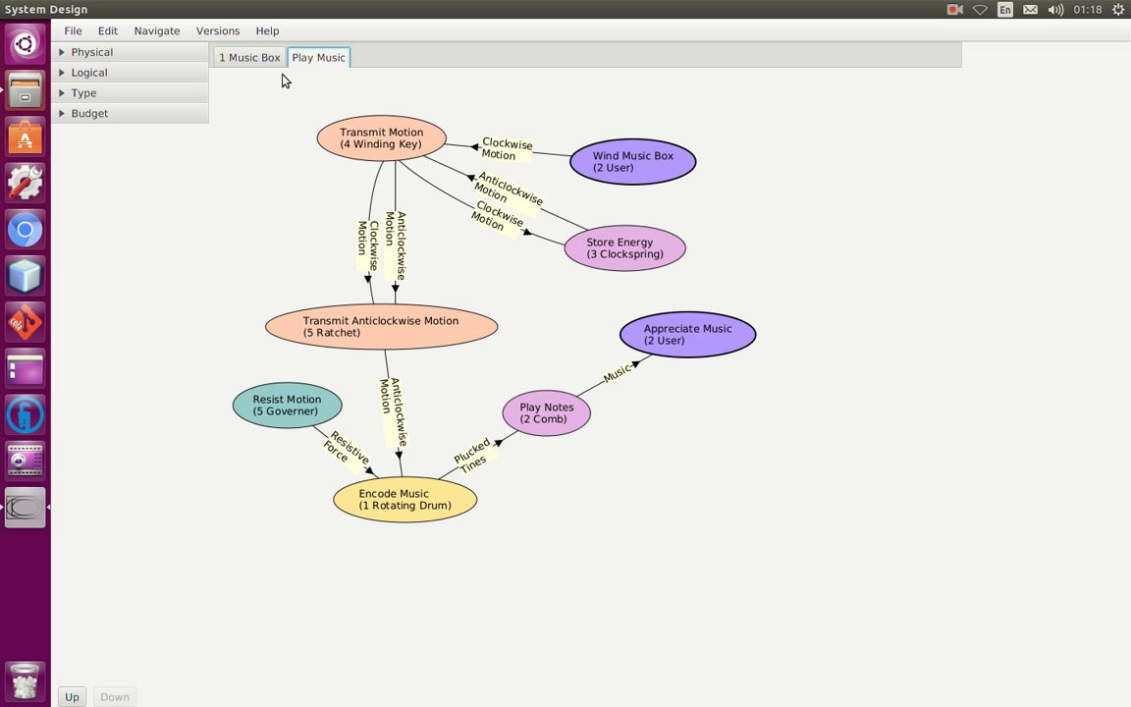
pyautogui.click(272, 62)
pyautogui.click(297, 62)
pyautogui.click(273, 62)
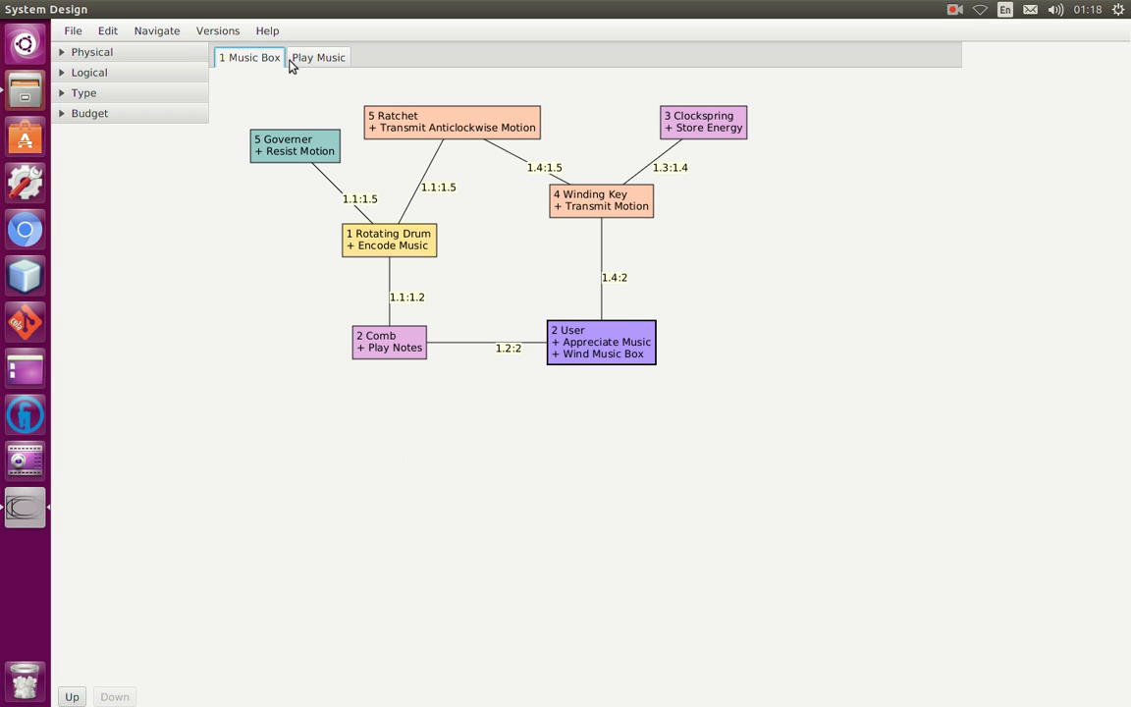
pyautogui.click(310, 63)
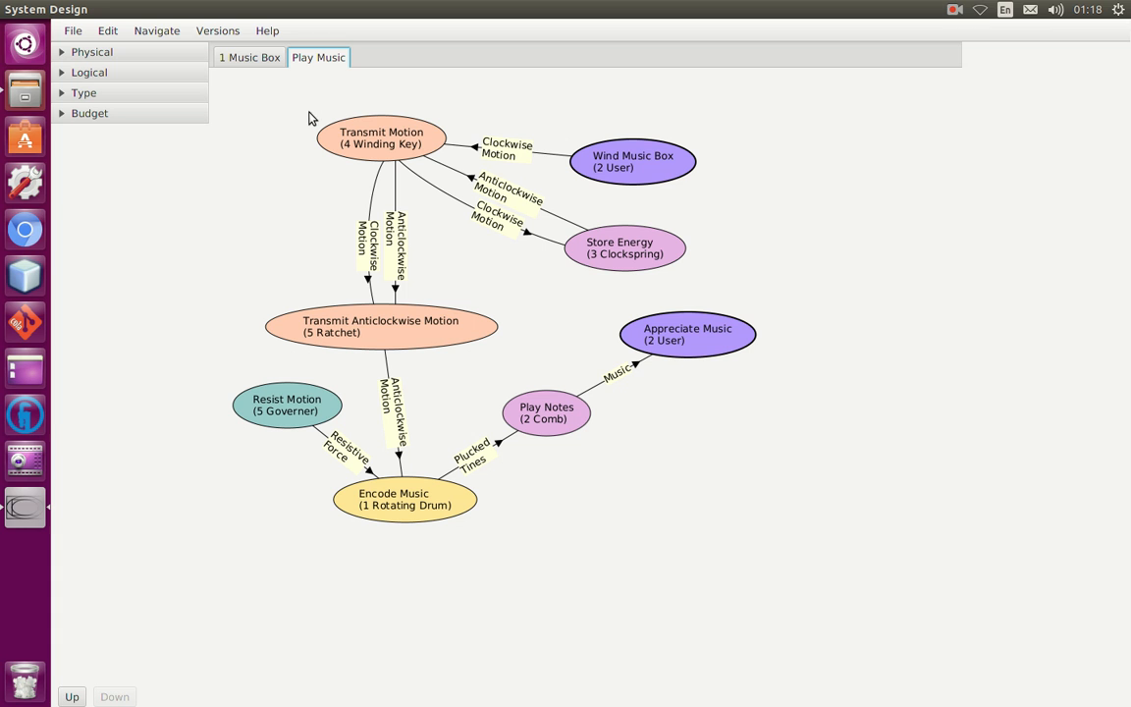